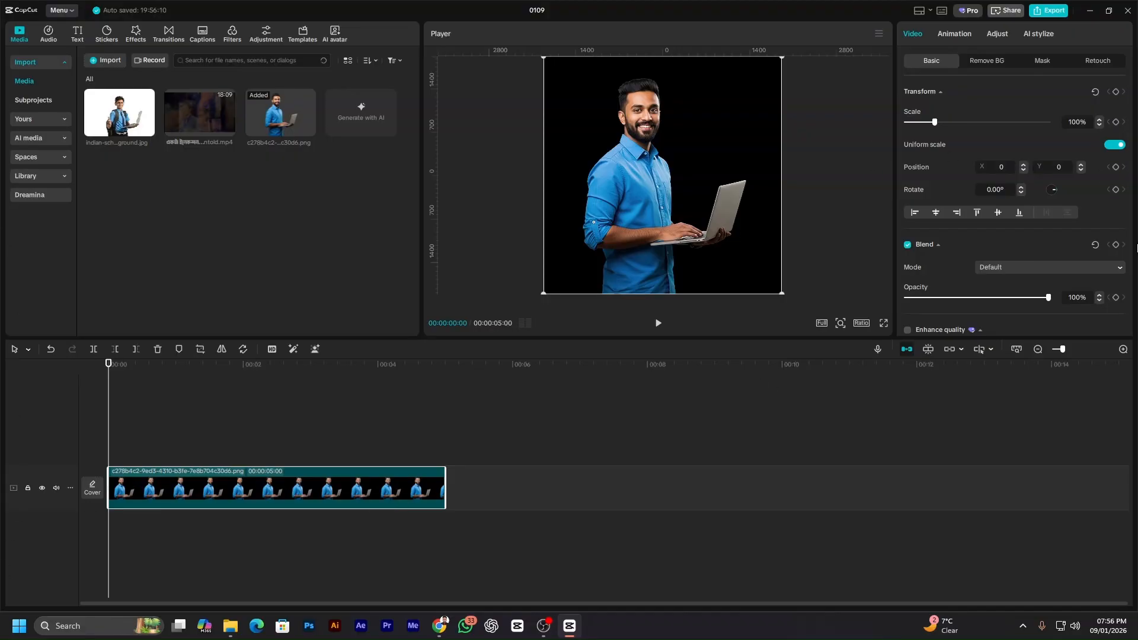
Review the image clip's transform, blend and enhancement properties.
click(254, 439)
click(201, 492)
click(254, 362)
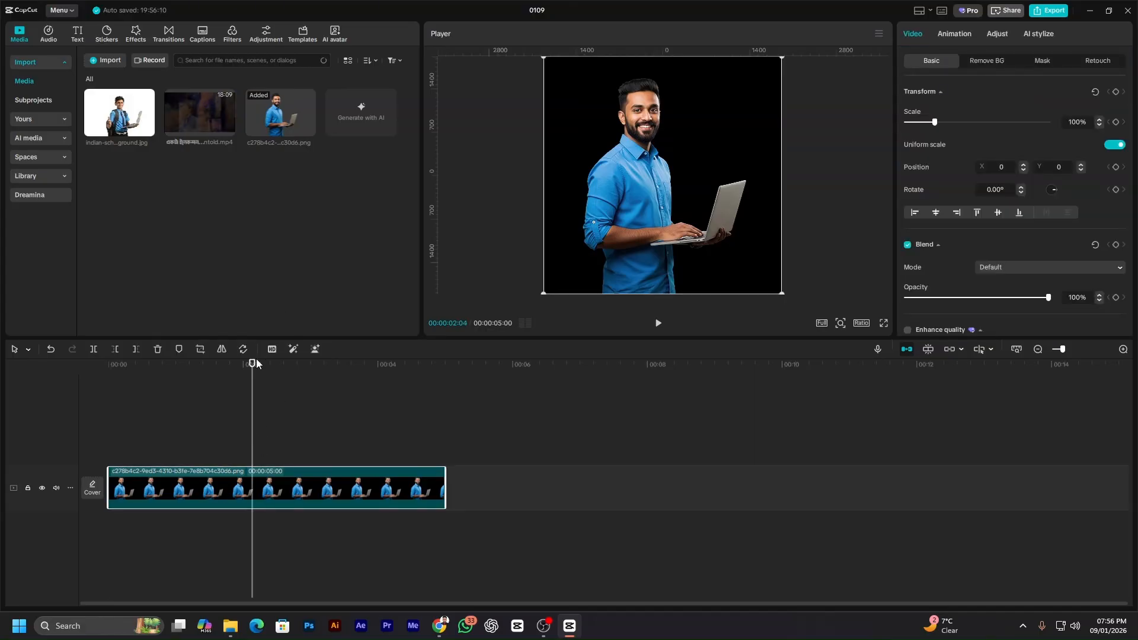
drag(255, 360, 102, 387)
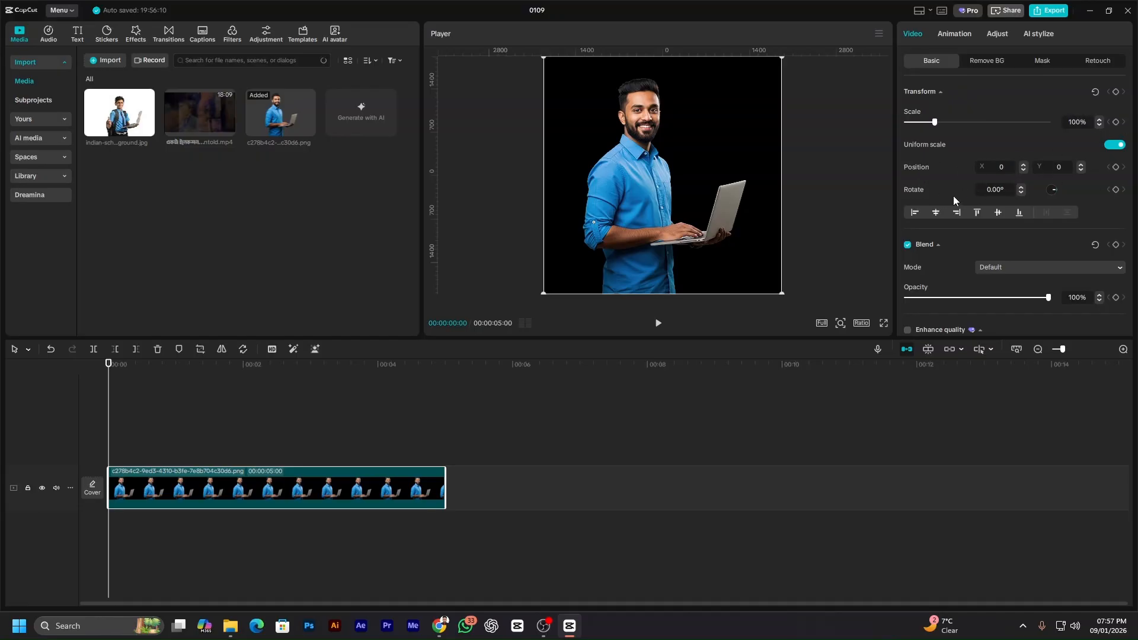
scroll(1080, 253, down, 2)
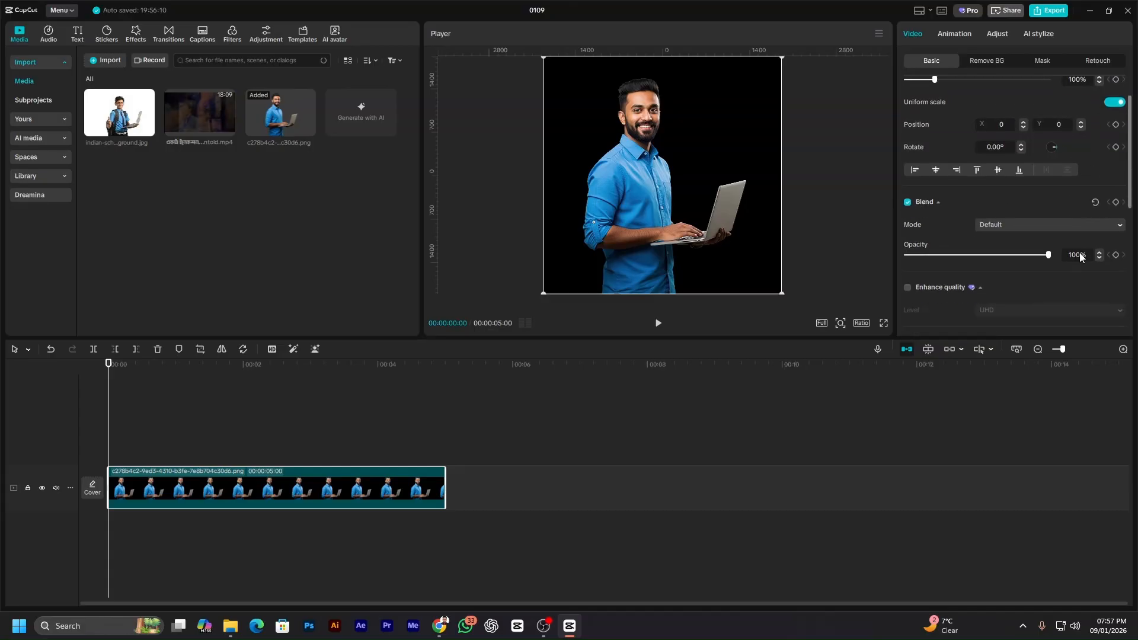
scroll(1106, 268, down, 1)
scroll(1101, 268, down, 4)
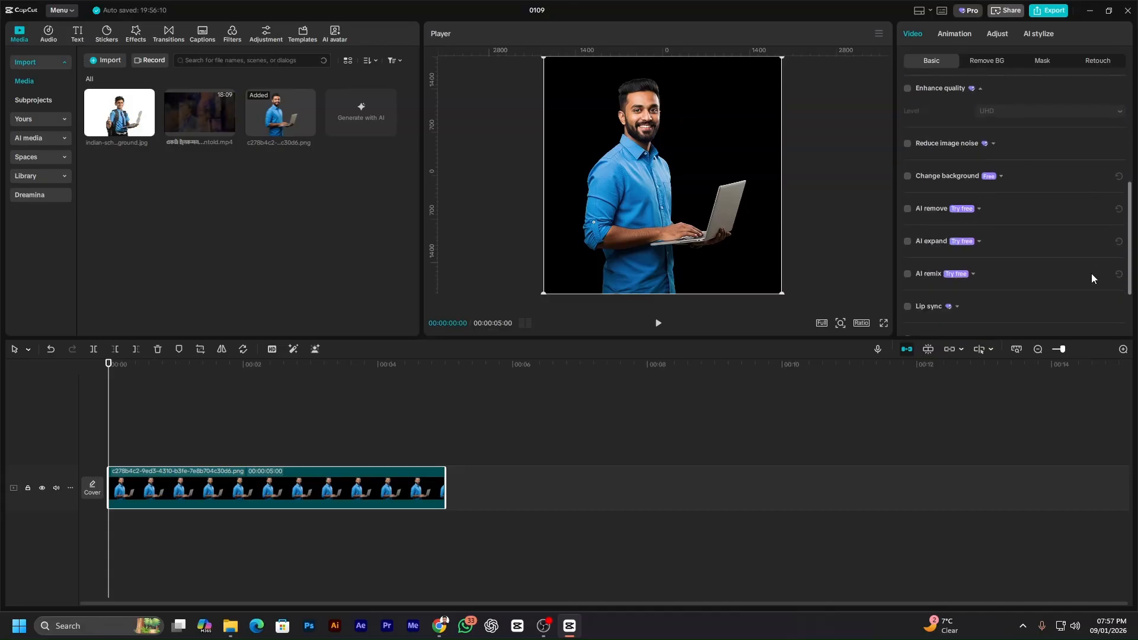
scroll(1006, 224, up, 6)
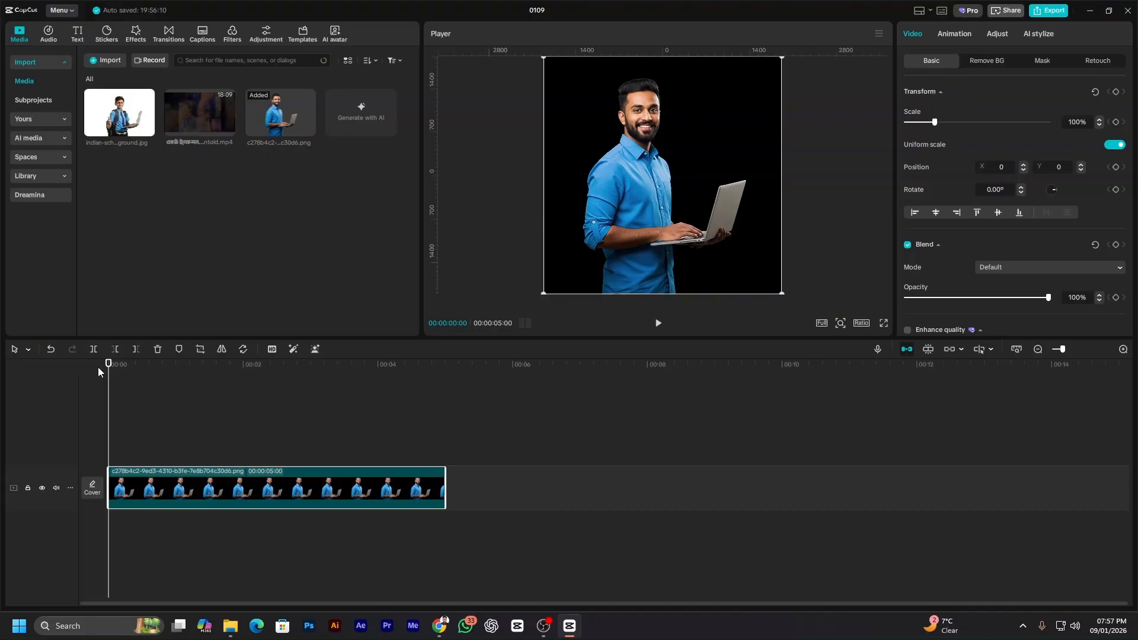
Add a Position keyframe to the image clip at 00:00:00:10, with the image centred in the frame.
key(space)
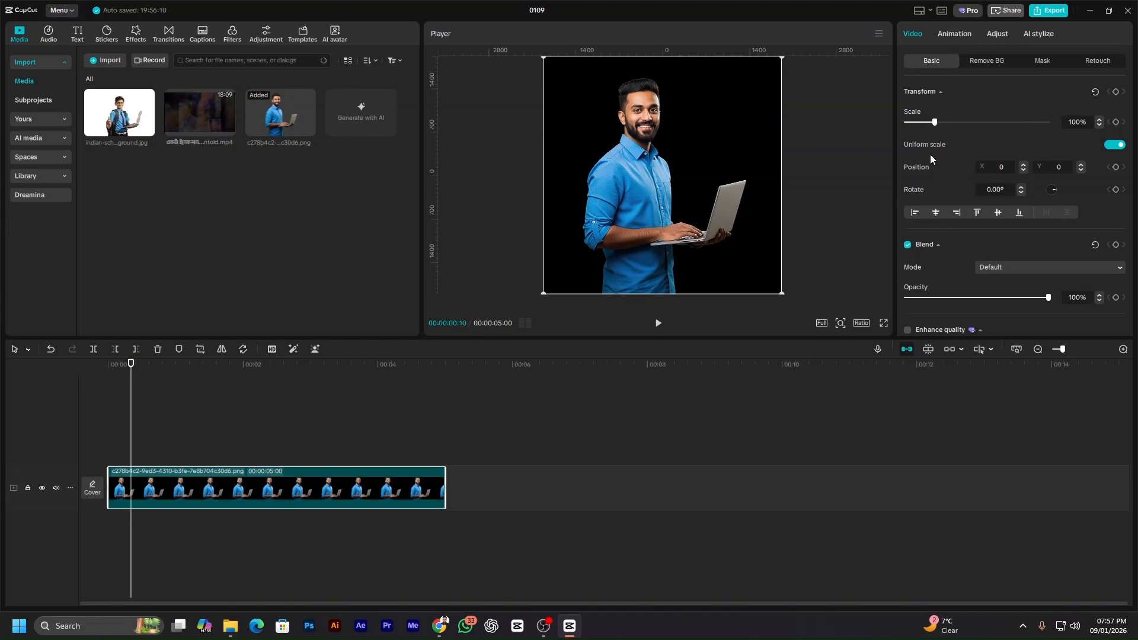
click(1116, 167)
mouse_move(132, 365)
mouse_down()
mouse_move(58, 384)
mouse_move(131, 379)
mouse_up()
At the start of the clip, move the image below the frame to about X -148, Y -3840.
key(Home)
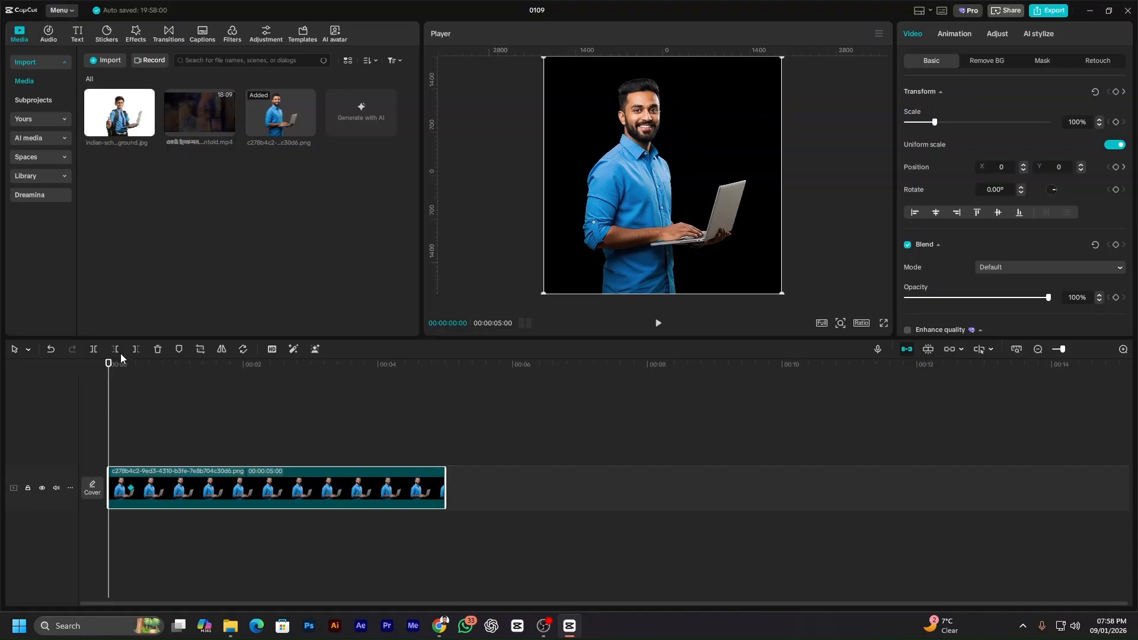
drag(108, 364, 69, 382)
drag(110, 368, 132, 381)
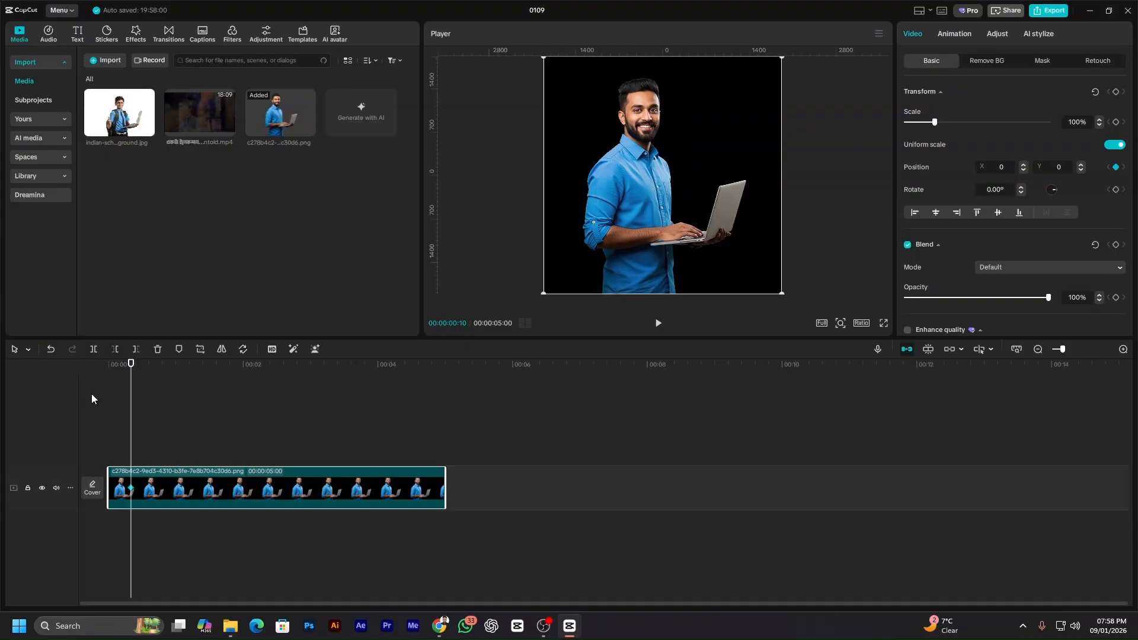
drag(141, 365, 10, 381)
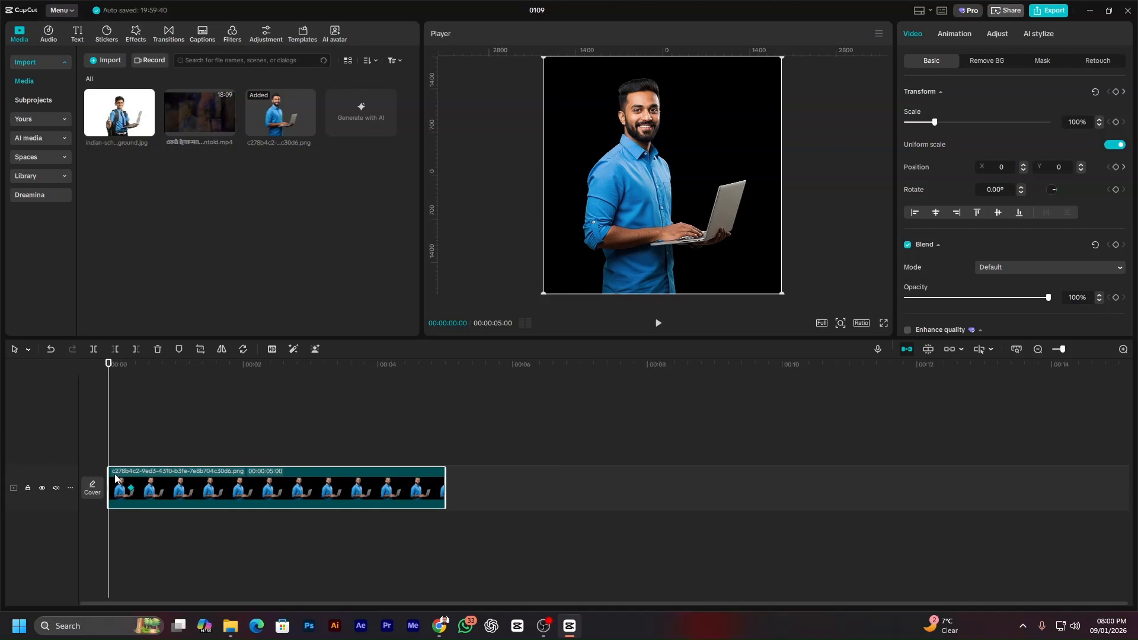
mouse_move(109, 364)
mouse_down()
mouse_move(131, 376)
mouse_move(102, 376)
mouse_up()
drag(639, 186, 631, 415)
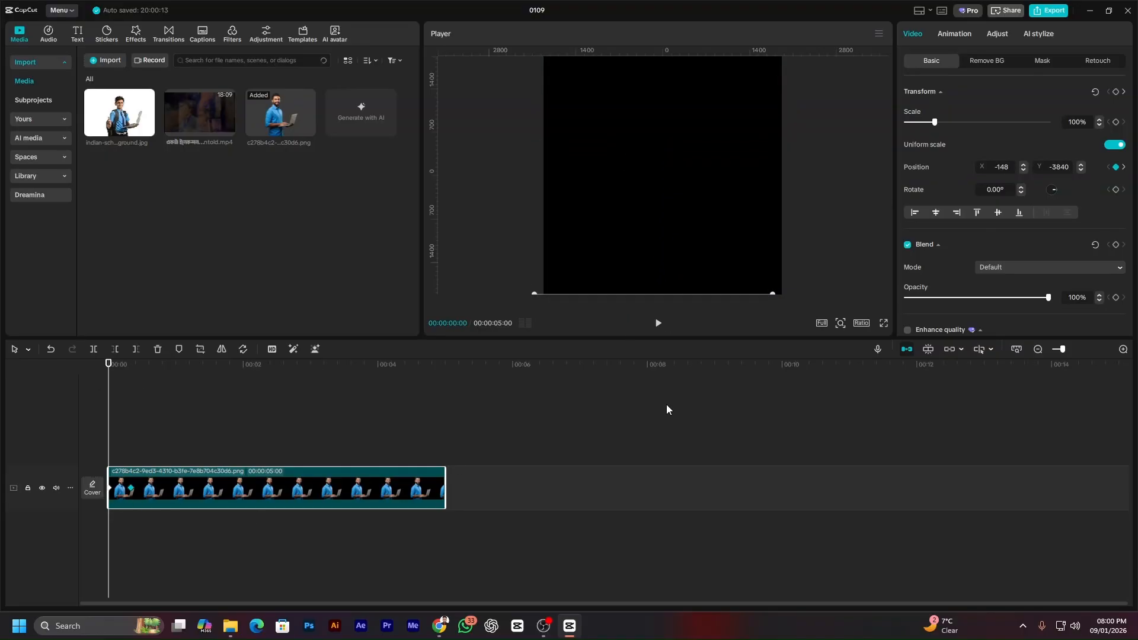
Preview the slide-in and shift the ending Position keyframe to 00:00:00:15 to slow the movement.
key(space)
key(space)
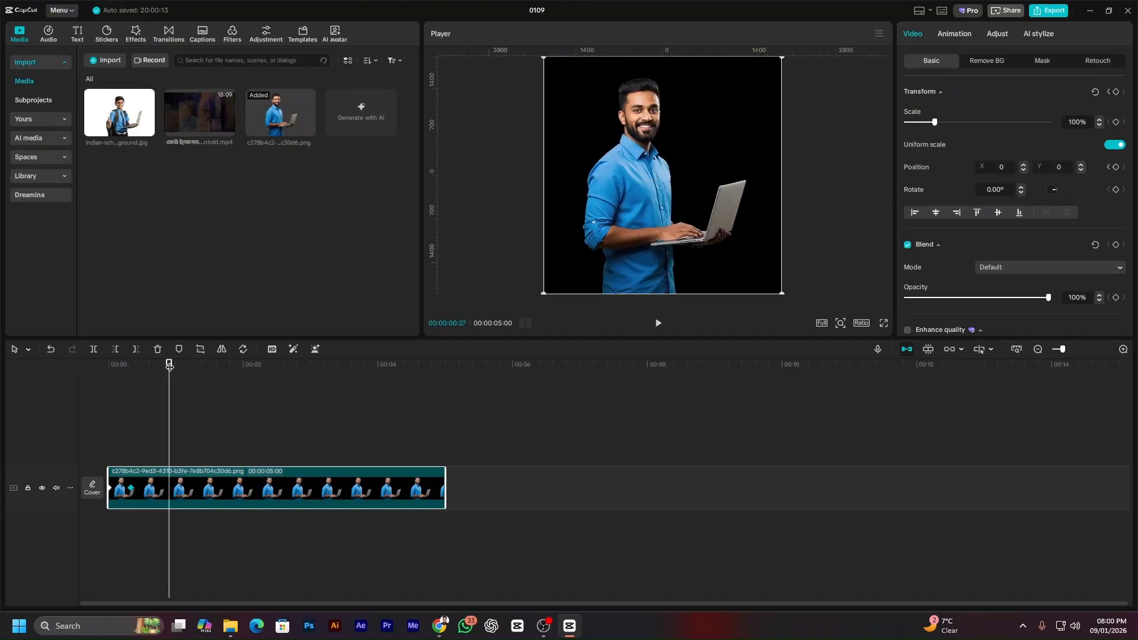
drag(170, 366, 120, 424)
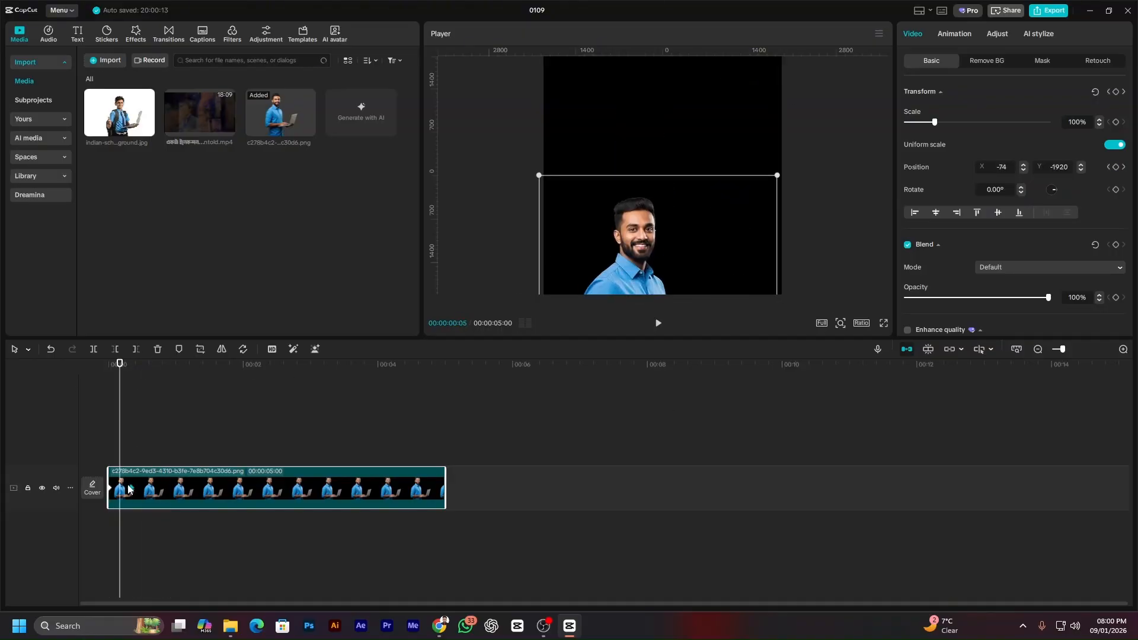
drag(131, 489, 142, 500)
Play the slide-in animation several times from the start of the clip to check its speed.
drag(131, 363, 63, 386)
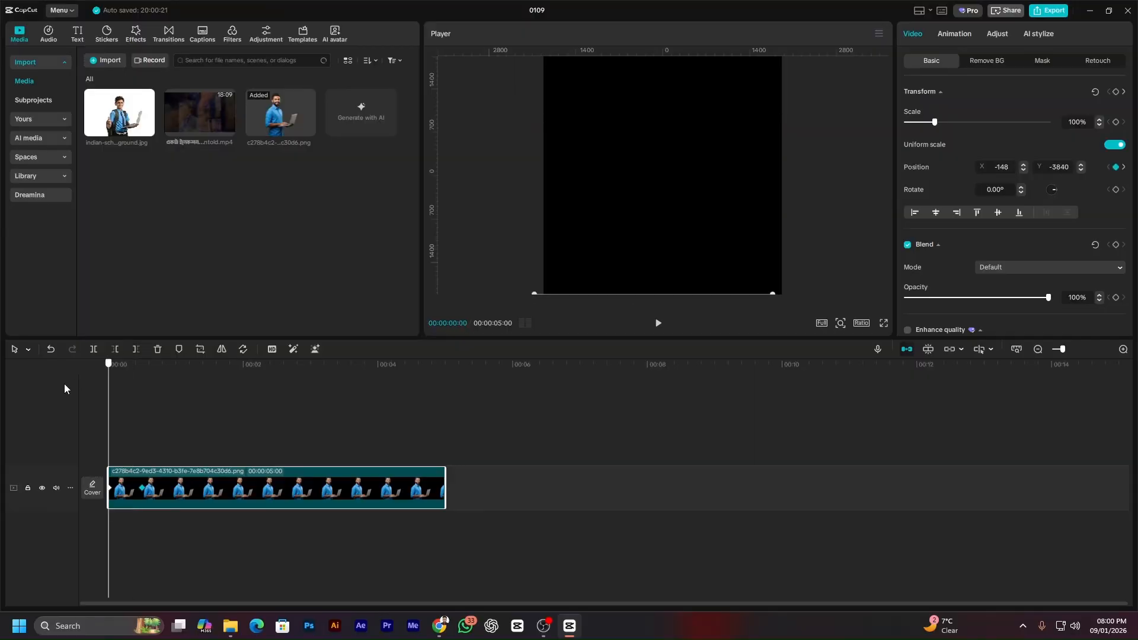
key(space)
key(space)
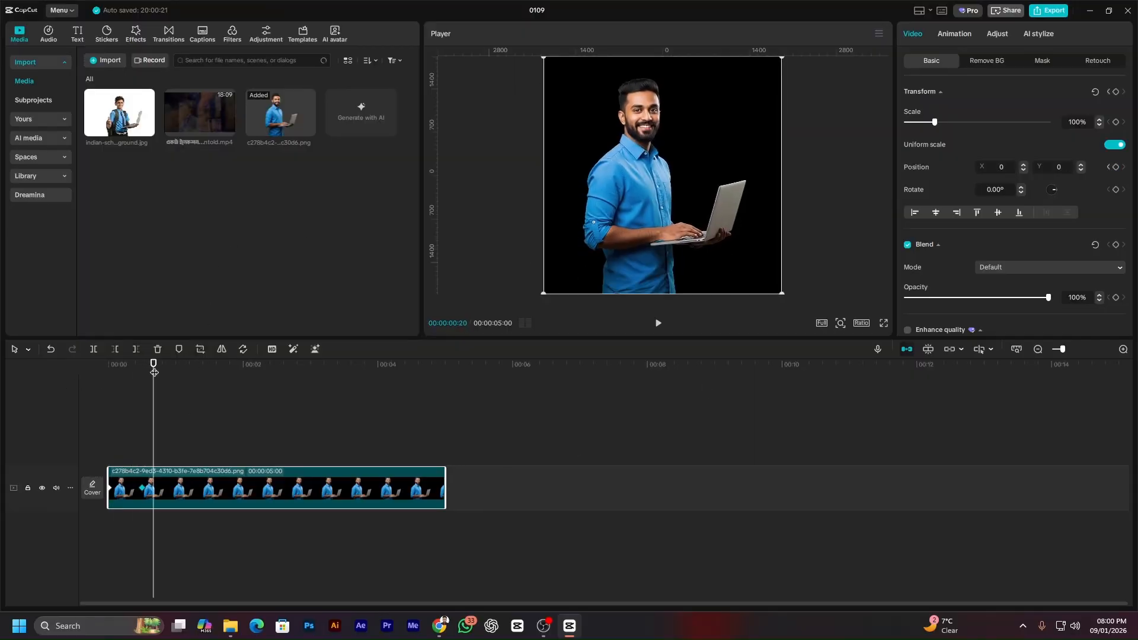
drag(154, 372, 66, 386)
key(space)
key(space)
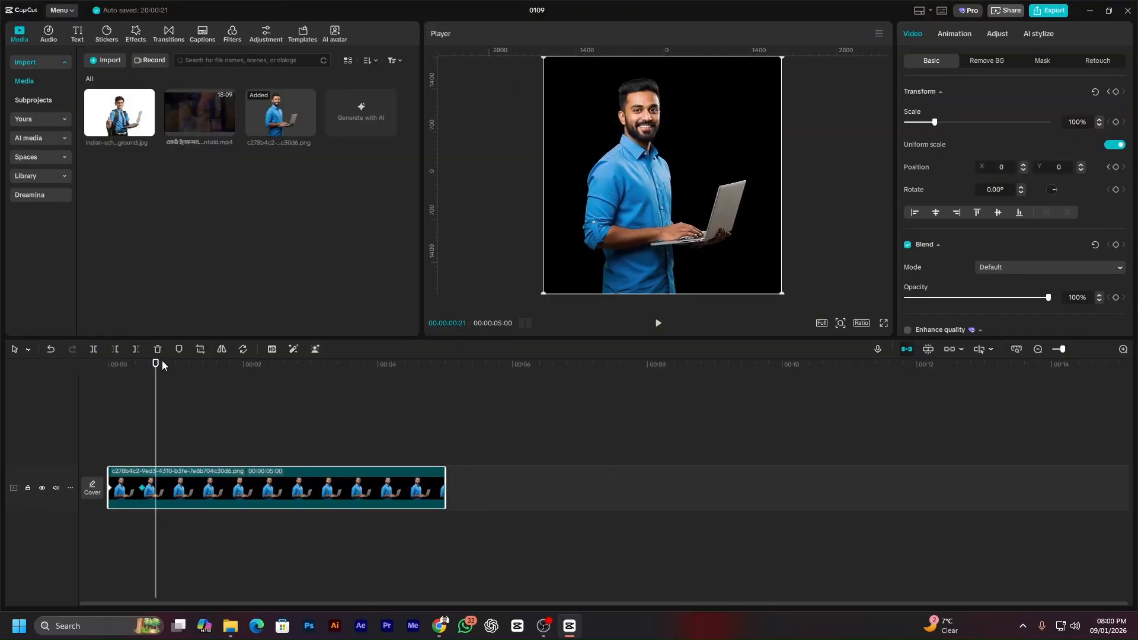
drag(163, 361, 62, 384)
key(space)
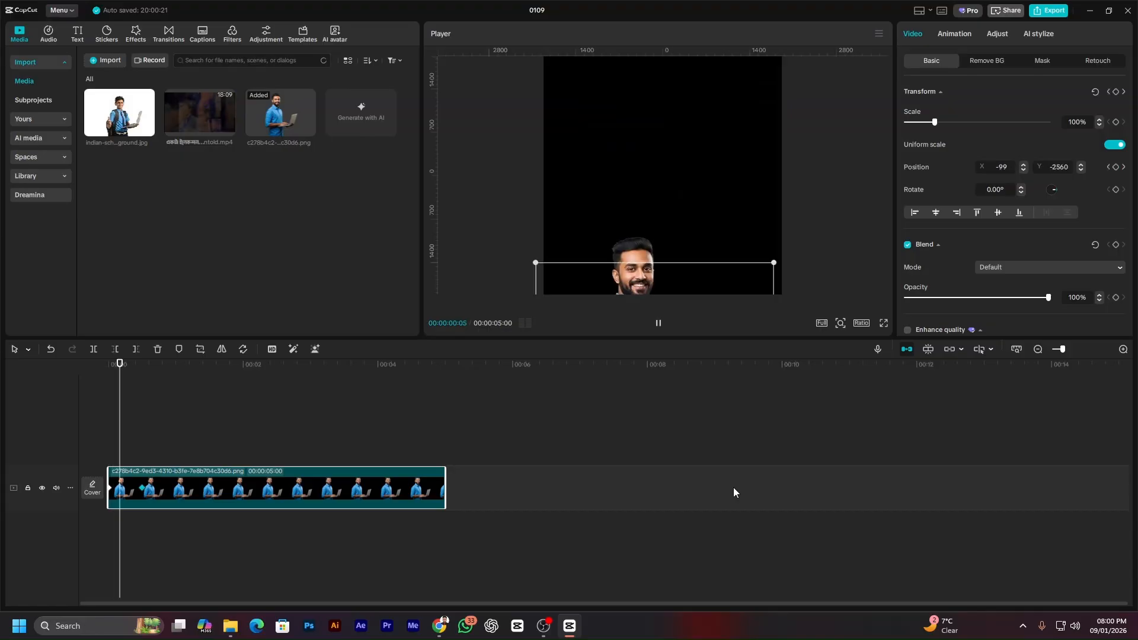
key(space)
drag(196, 367, 36, 393)
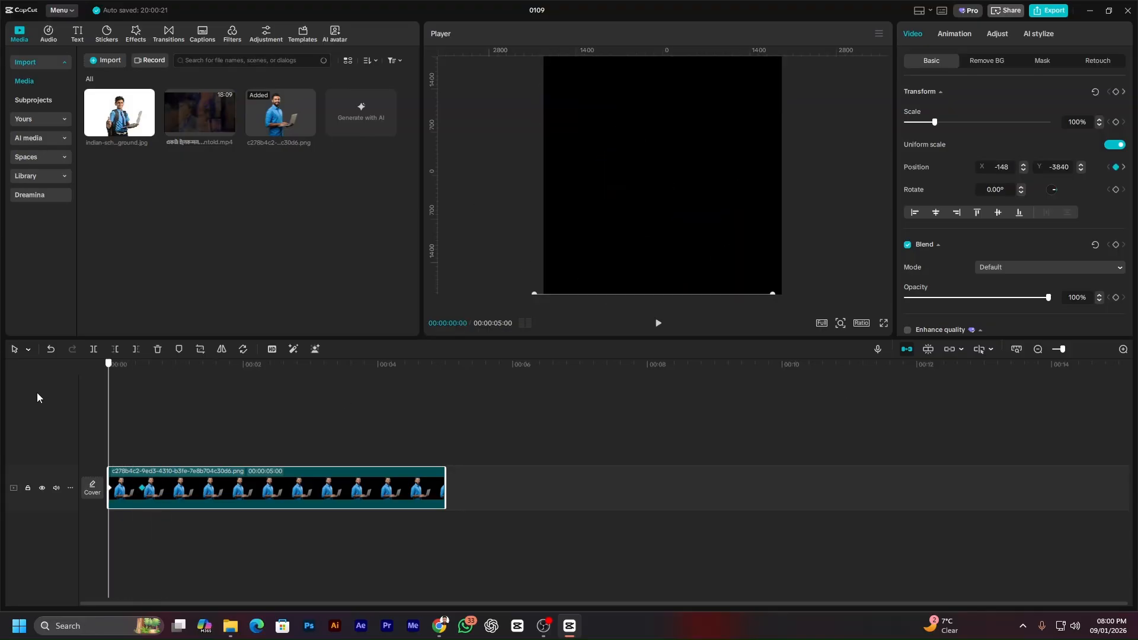
key(space)
key(space)
drag(145, 364, 58, 384)
key(space)
key(space)
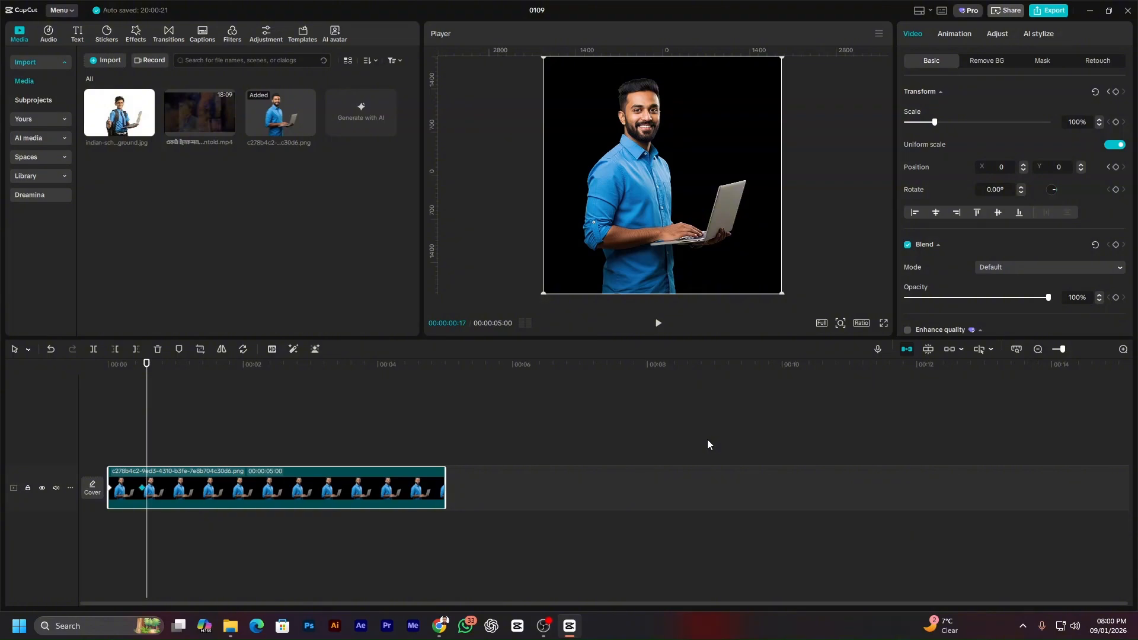
View the available preset curves for the Position keyframe at 00:00:00:15 without applying one.
click(142, 487)
right_click(142, 488)
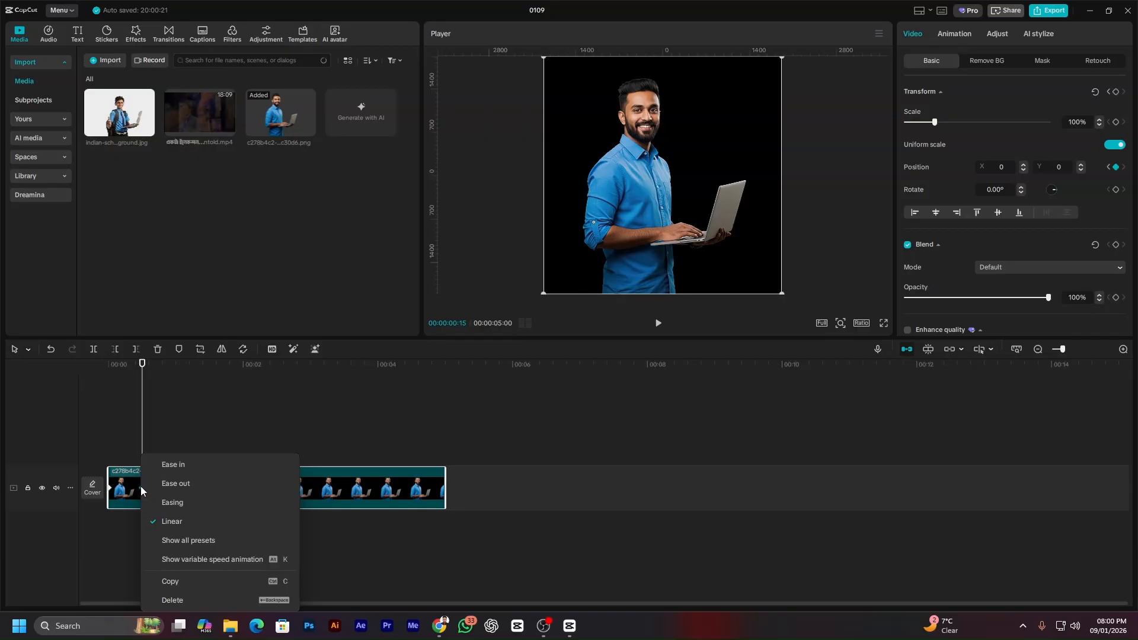
click(219, 545)
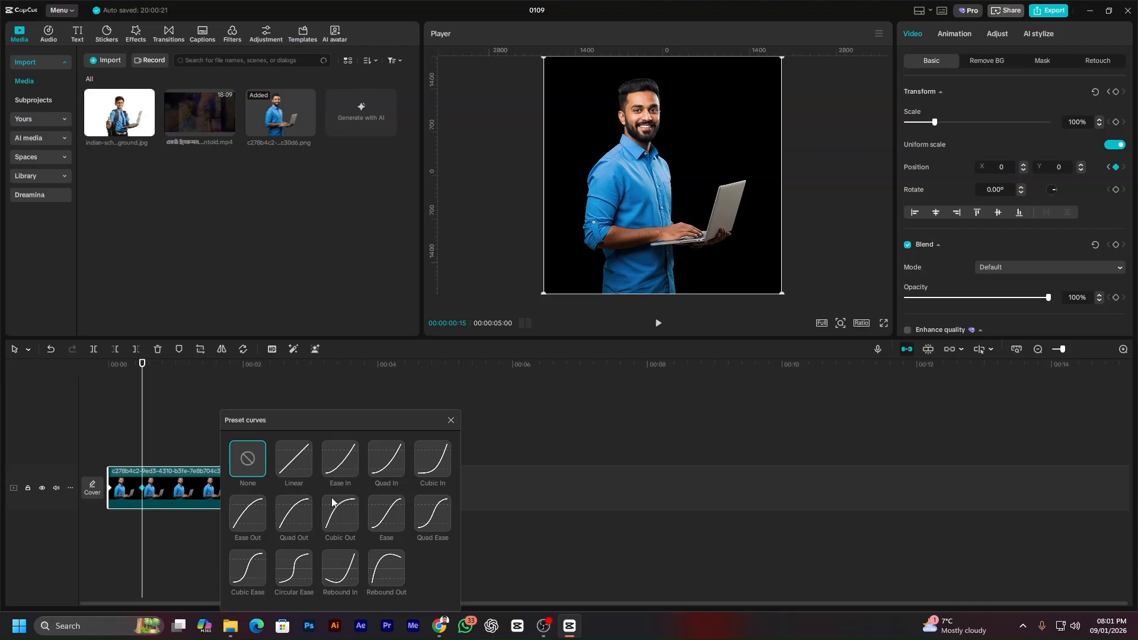
click(450, 422)
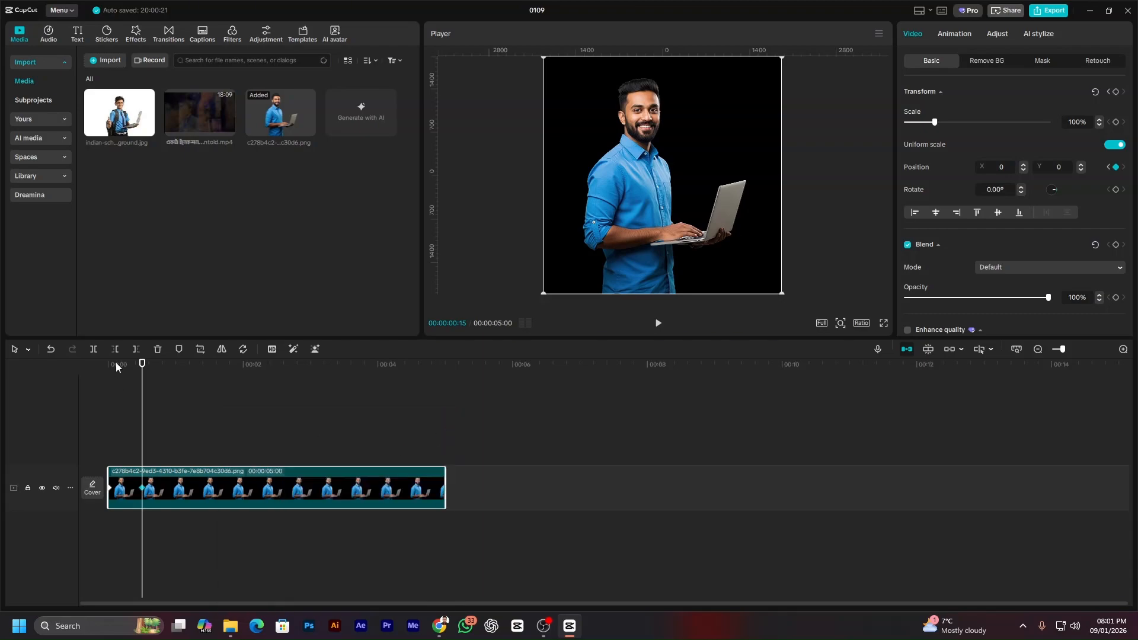
Replay the slide-in, switch to Google Slides to view the Position slide with its X and Y axes, and return to CapCut.
drag(147, 368, 80, 373)
key(space)
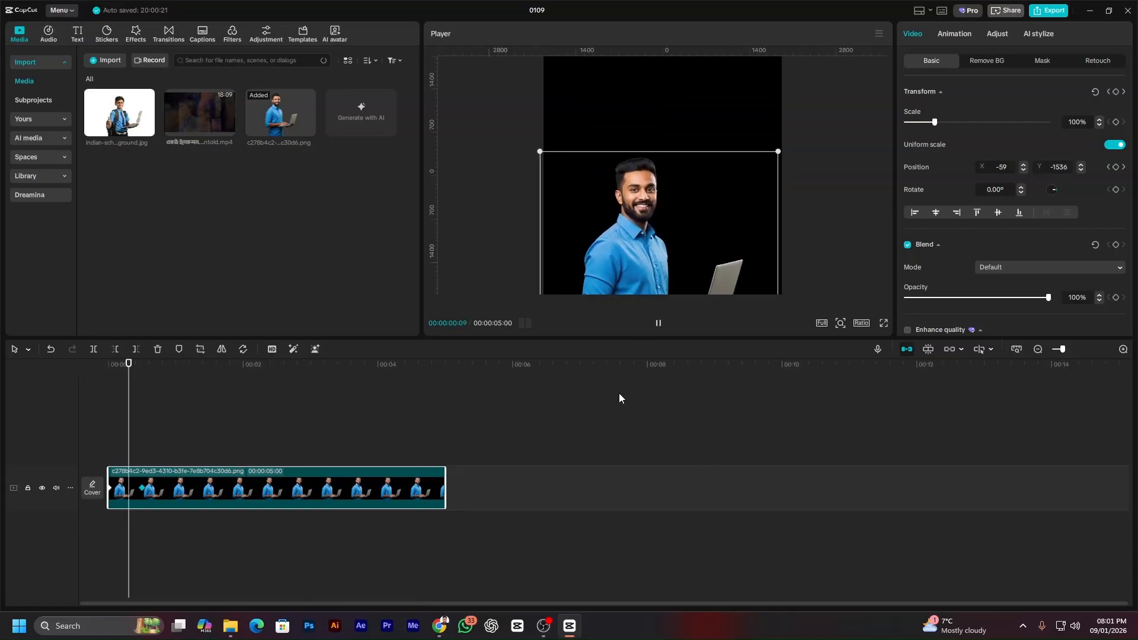
key(space)
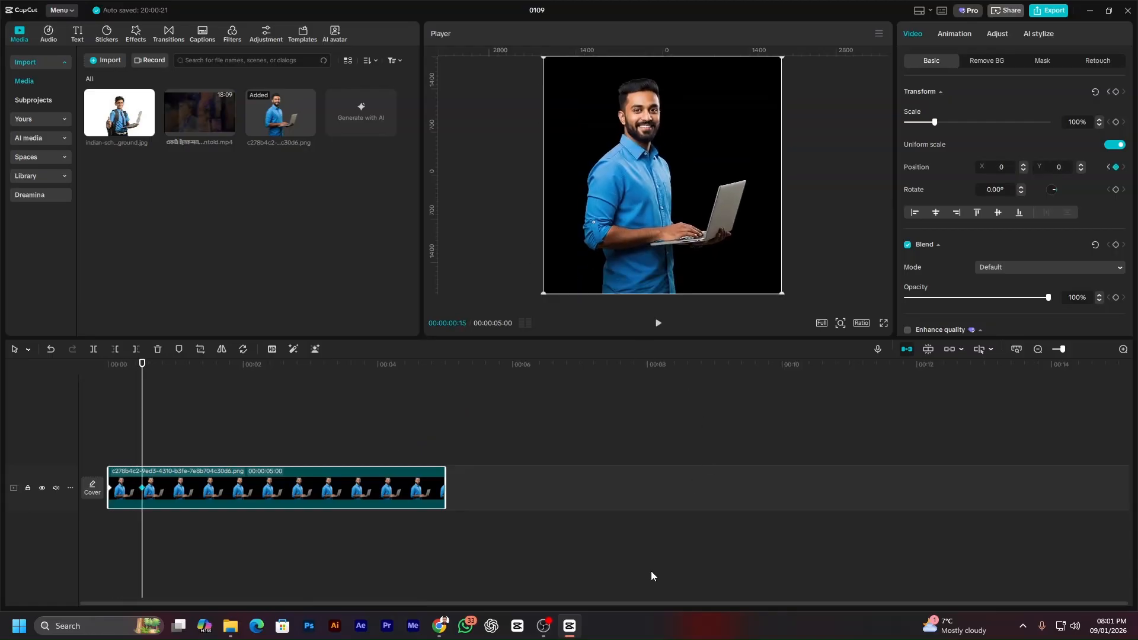
click(440, 626)
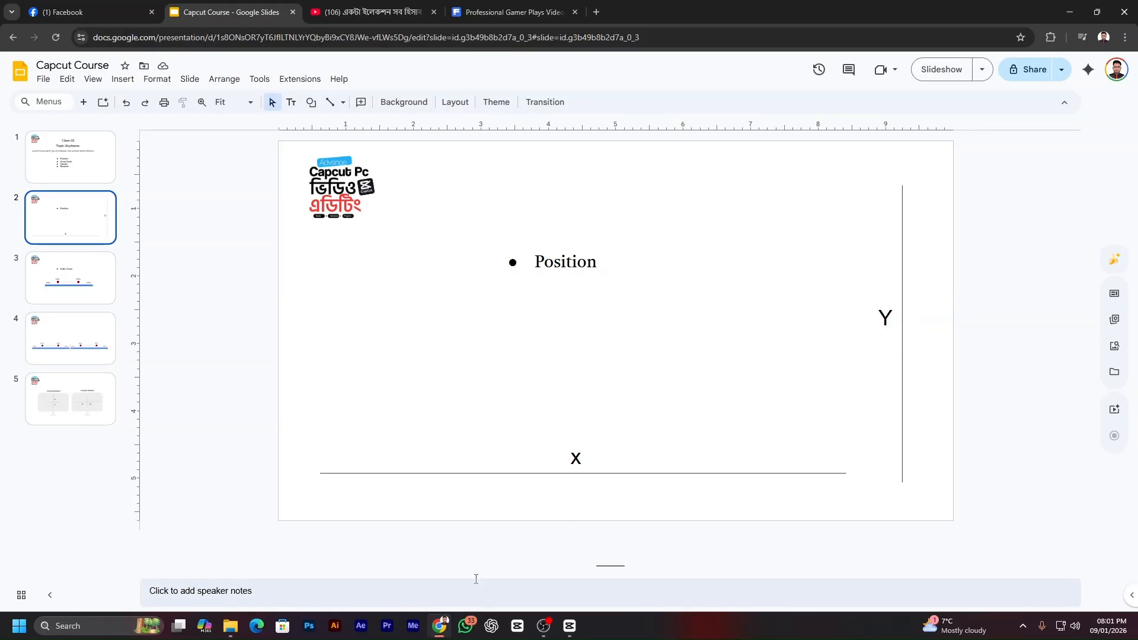
click(569, 626)
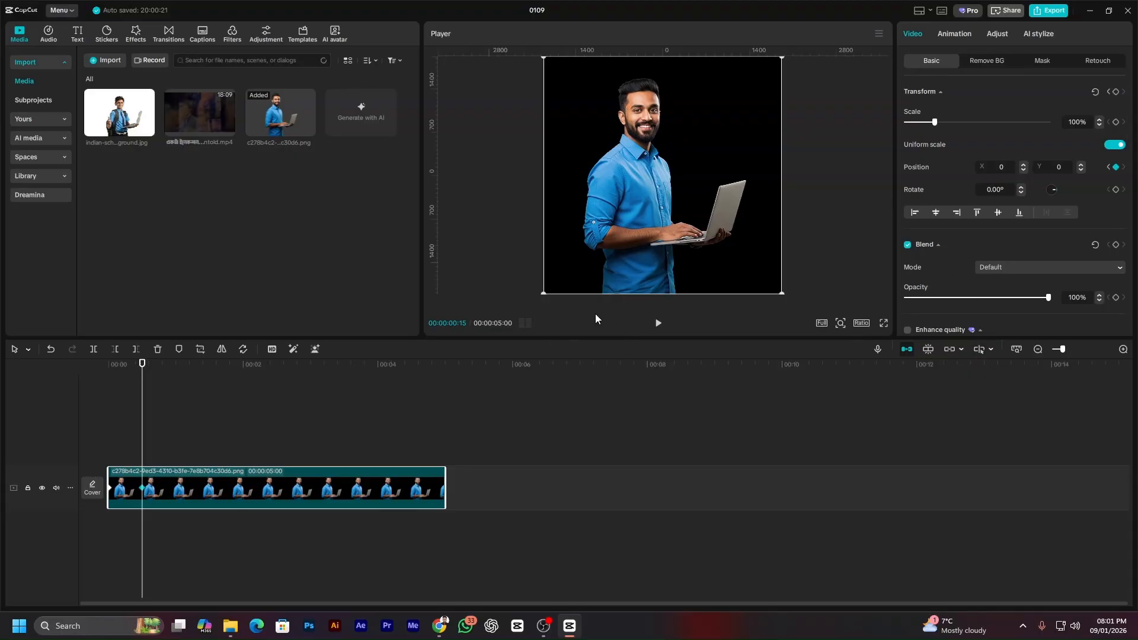
Show the clip's variable speed animation graph and apply the Circular Ease preset to the Y position keyframe at 00:00:00:15.
right_click(142, 490)
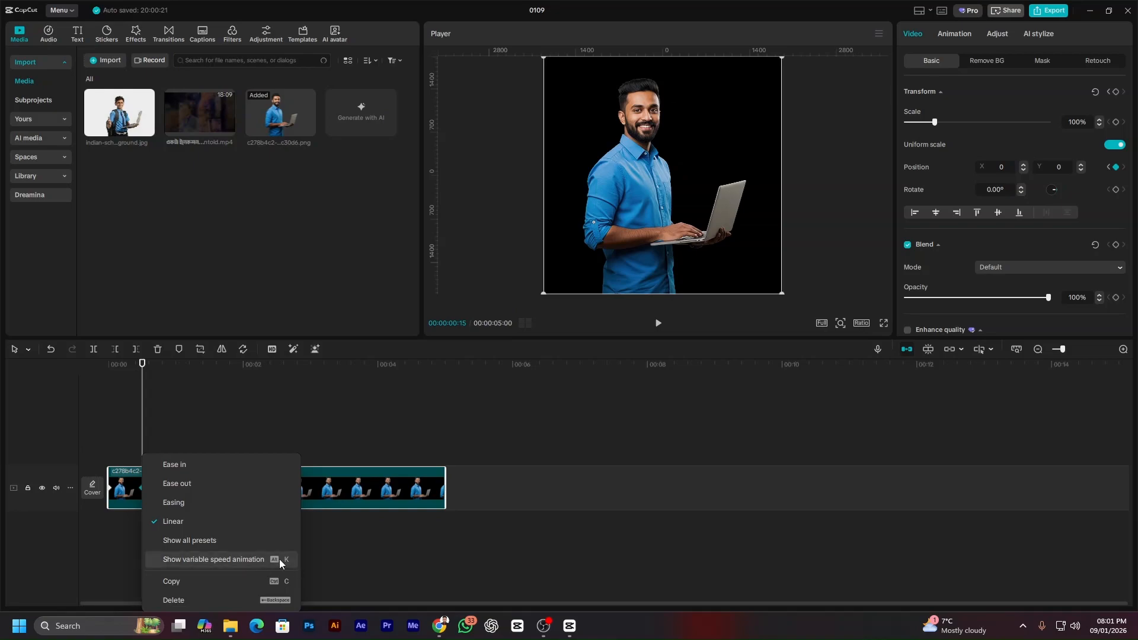
click(236, 559)
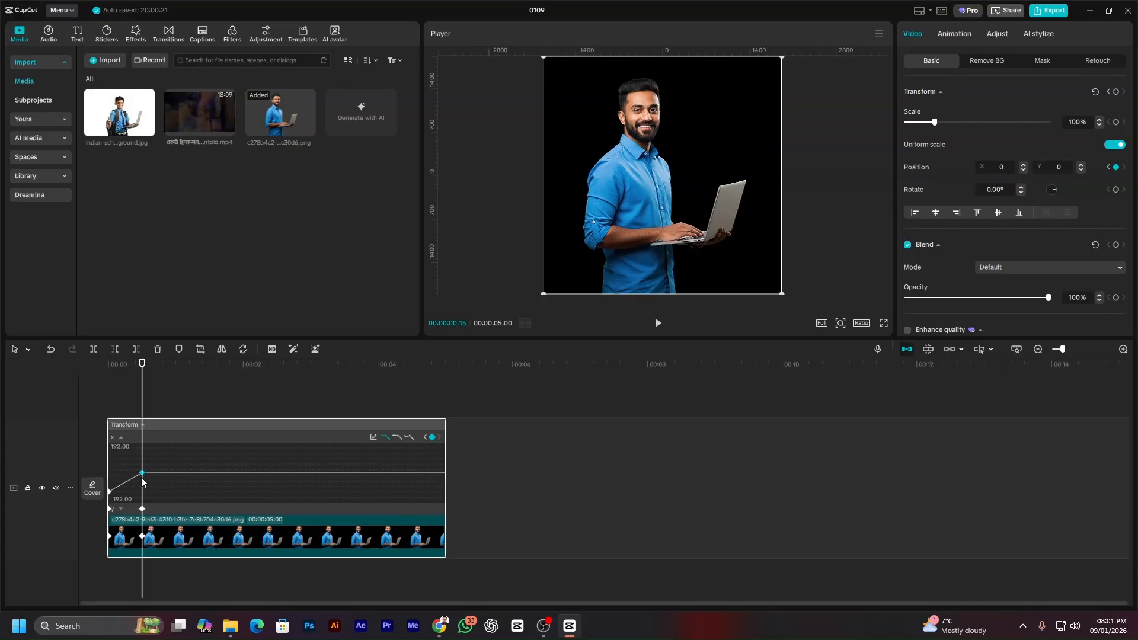
click(142, 509)
click(372, 438)
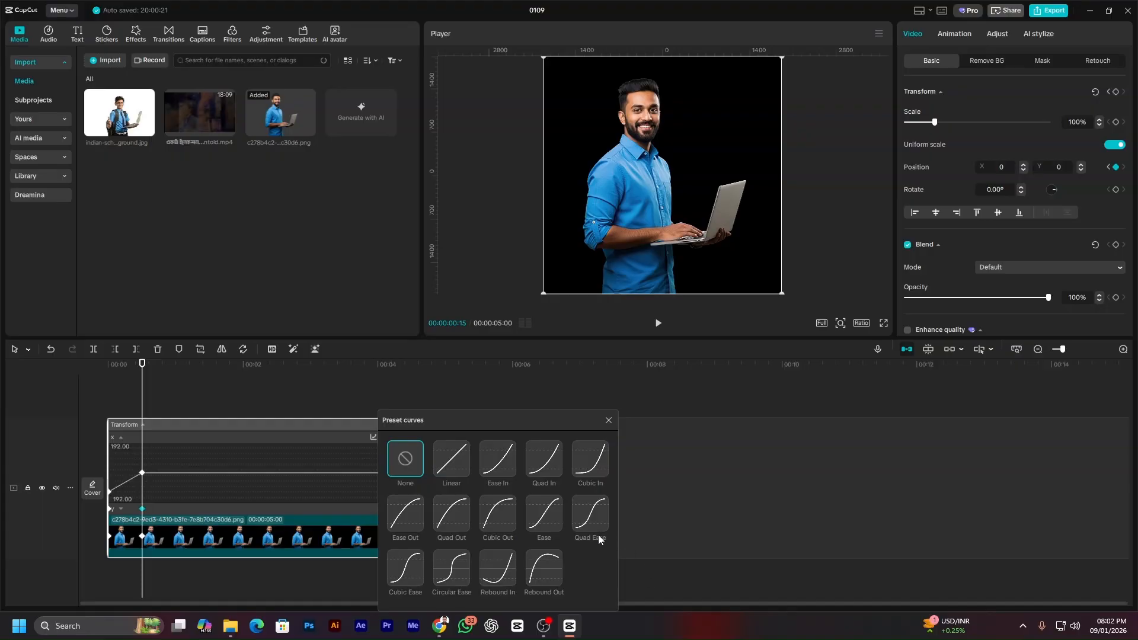
click(462, 571)
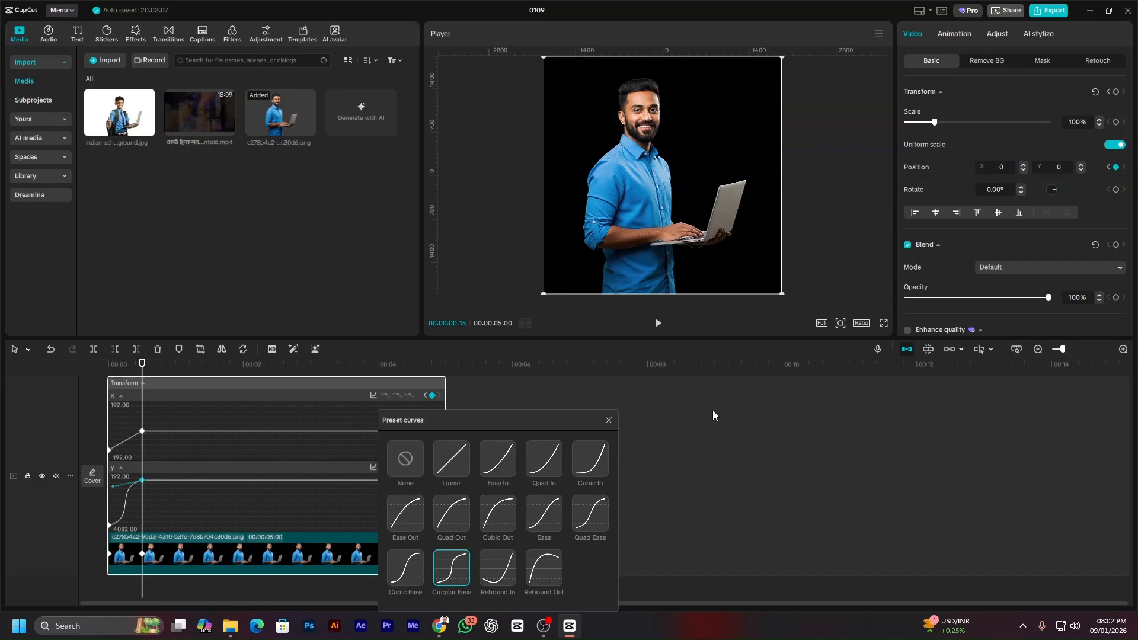
Play the eased slide-in repeatedly from the start of the clip to check the Y position curve.
drag(143, 372, 87, 384)
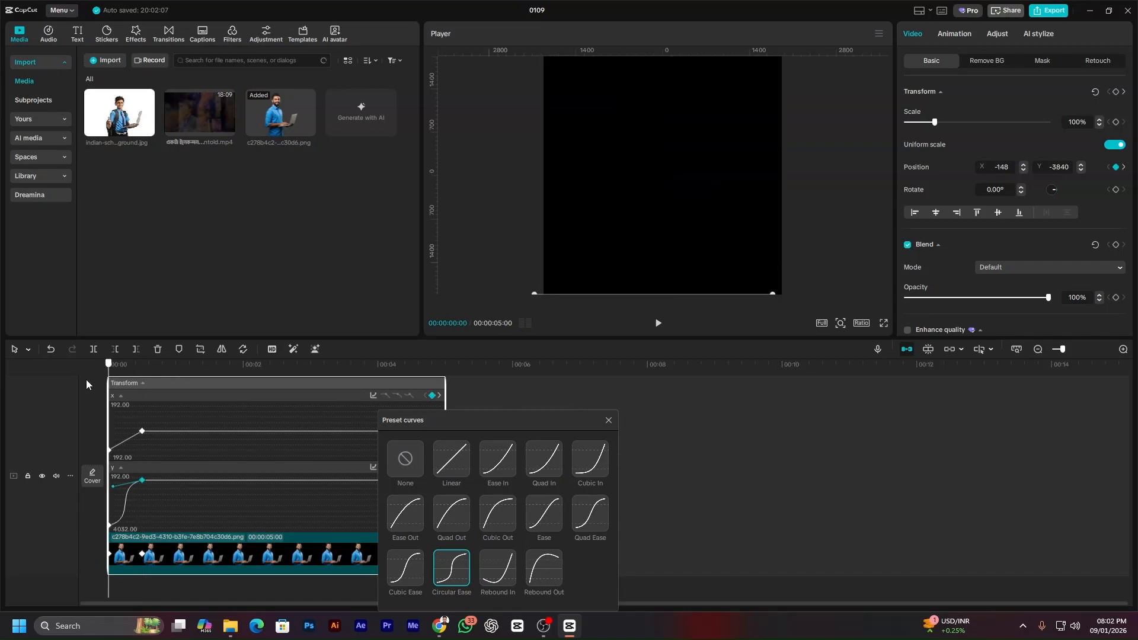
key(space)
drag(191, 360, 124, 376)
key(space)
scroll(623, 202, down, 2)
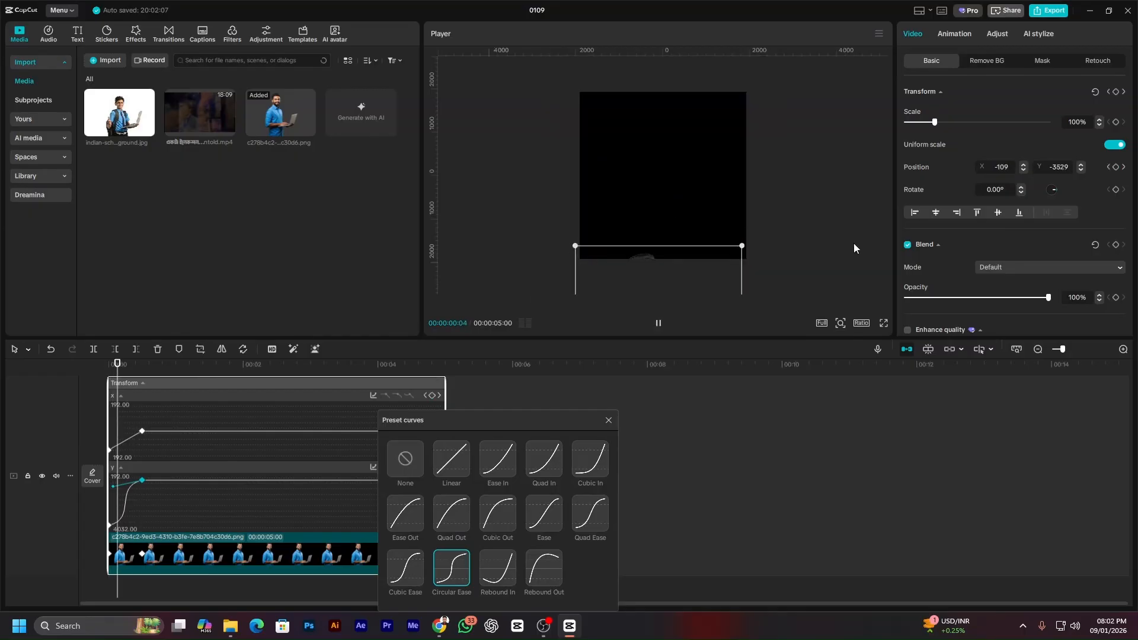
key(space)
drag(153, 374, 60, 389)
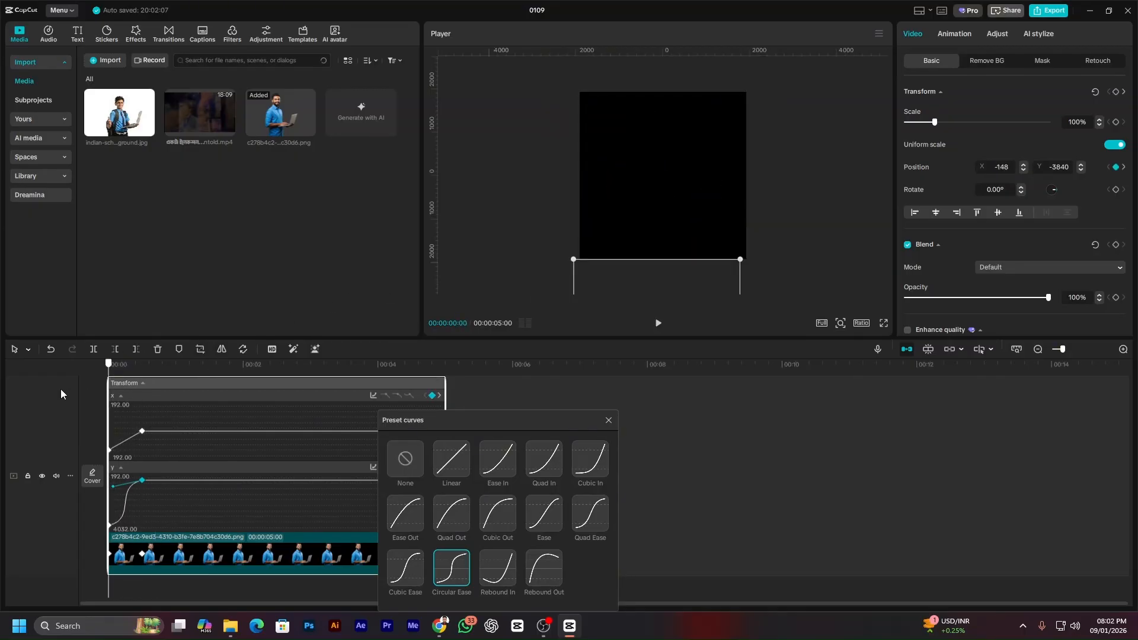
key(space)
key(space)
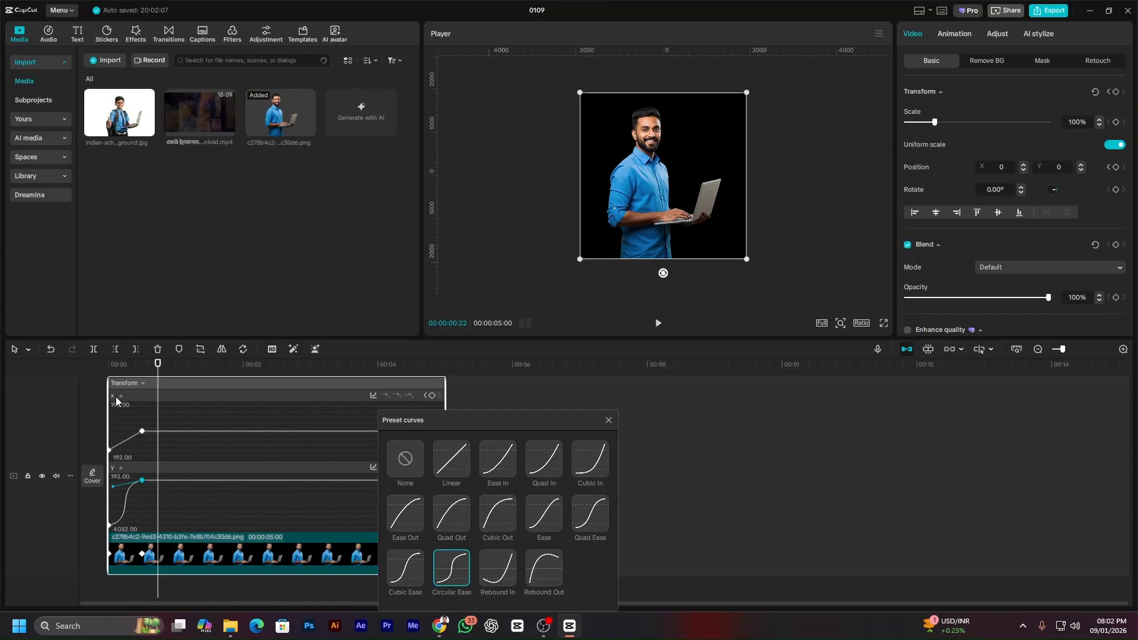
Compare the curve presets assigned to the X and Y position keyframes at 00:00:00:15.
click(144, 430)
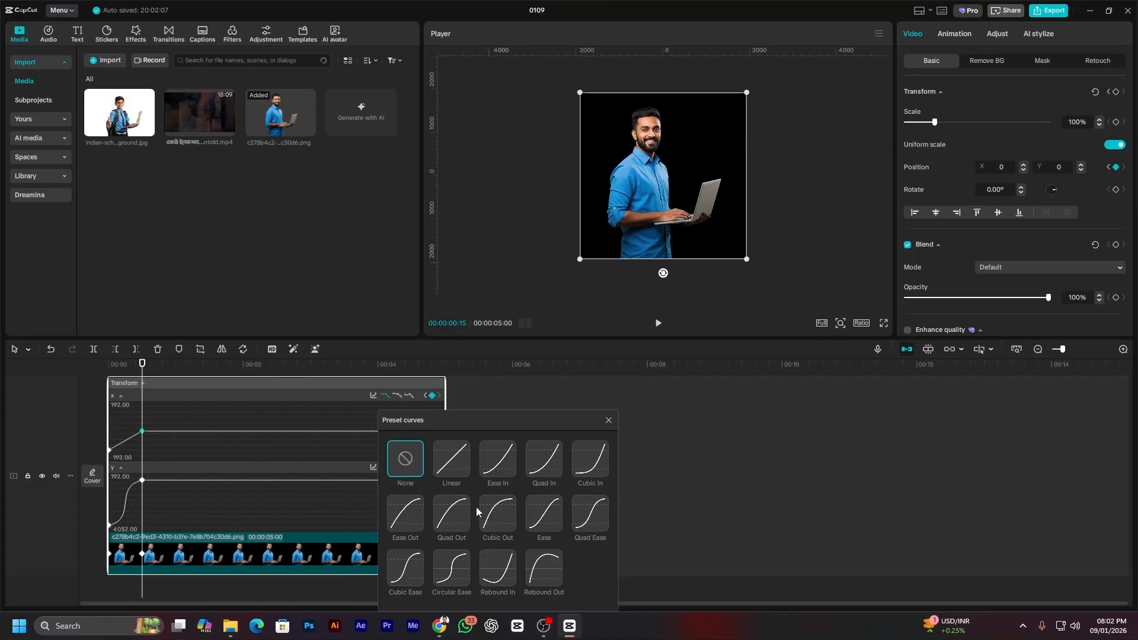
click(142, 479)
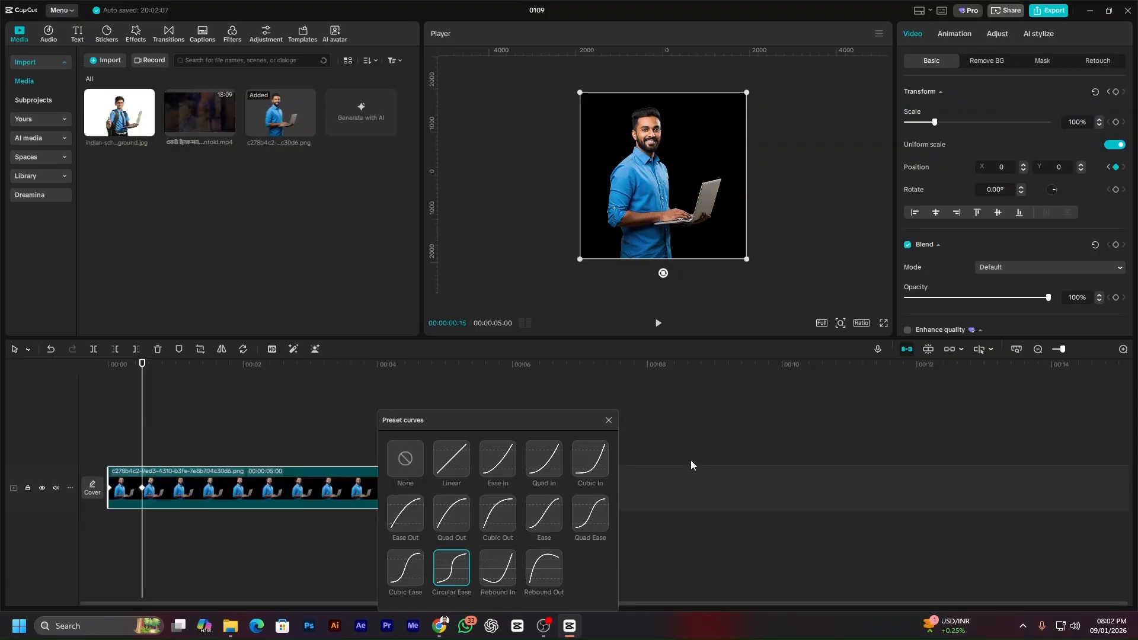
Close the curve presets and replay the slide-in several times from the start of the clip to check the eased motion.
click(608, 420)
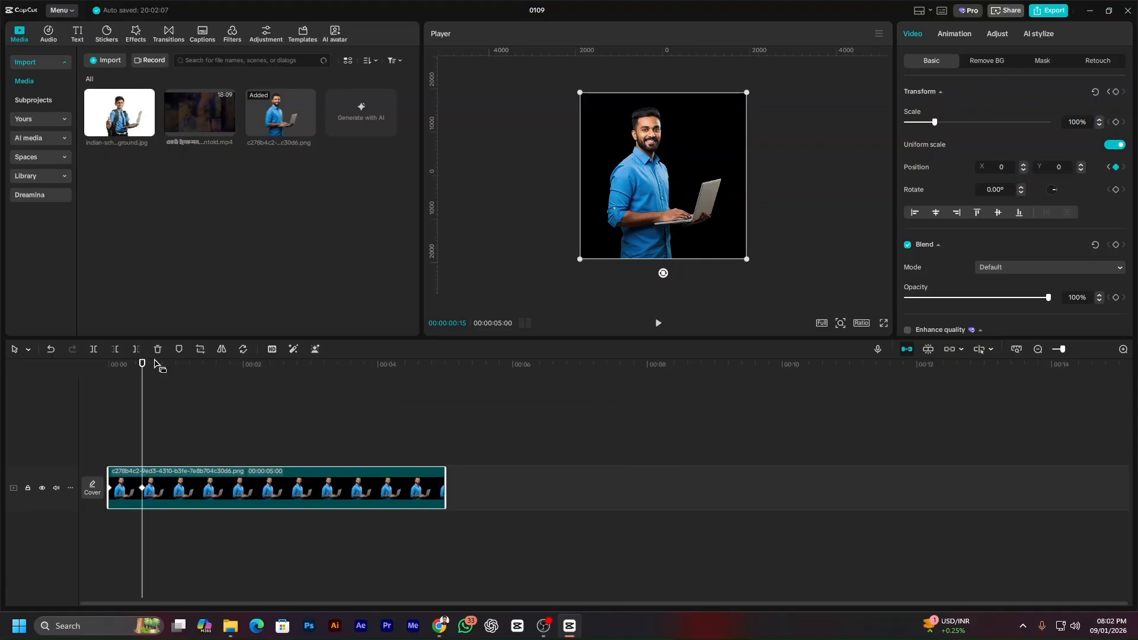
drag(143, 363, 73, 374)
key(space)
key(space)
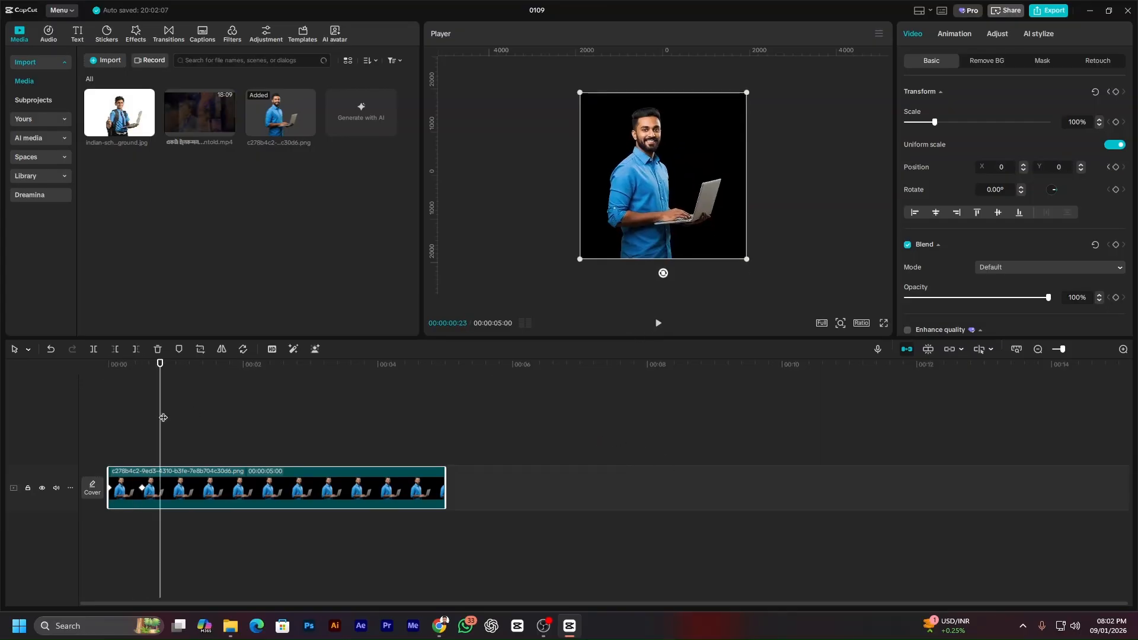
drag(158, 374, 106, 376)
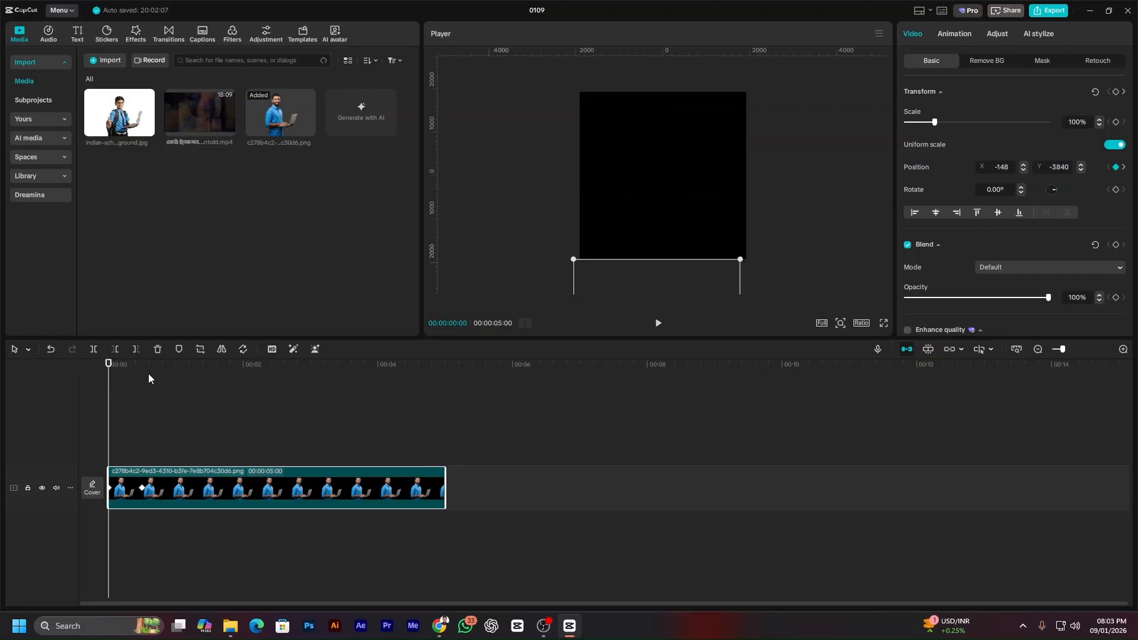
key(space)
key(space)
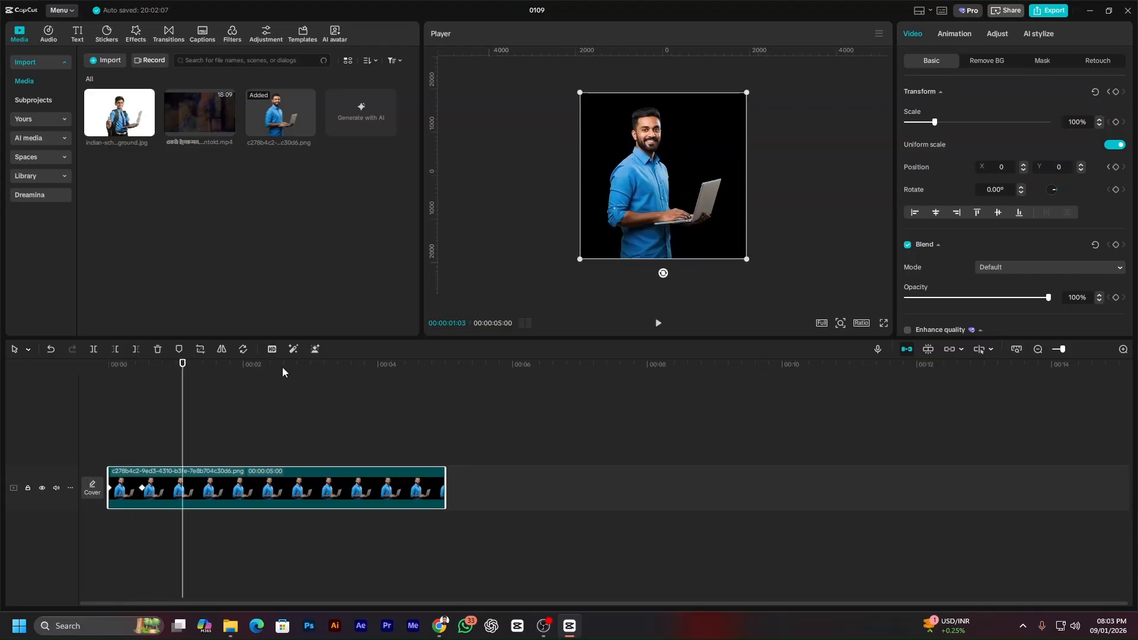
drag(190, 368, 79, 378)
key(space)
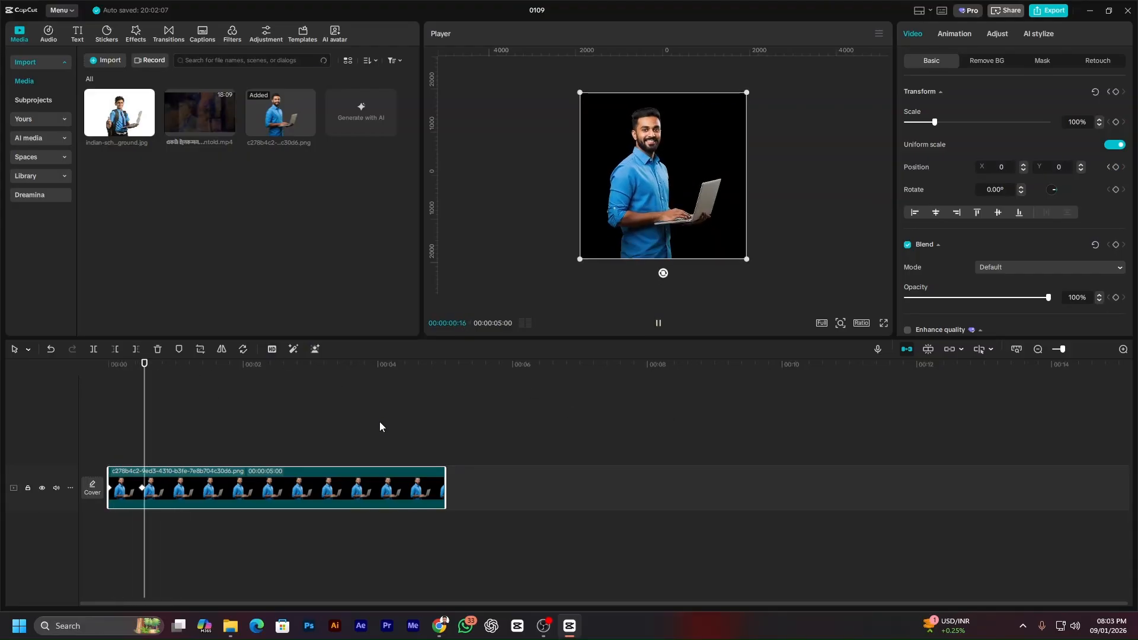
key(space)
Reopen the image's variable speed animation graph, review the Y position keyframe's curve preset at 00:00:00:15, and collapse the Transform graph.
click(142, 489)
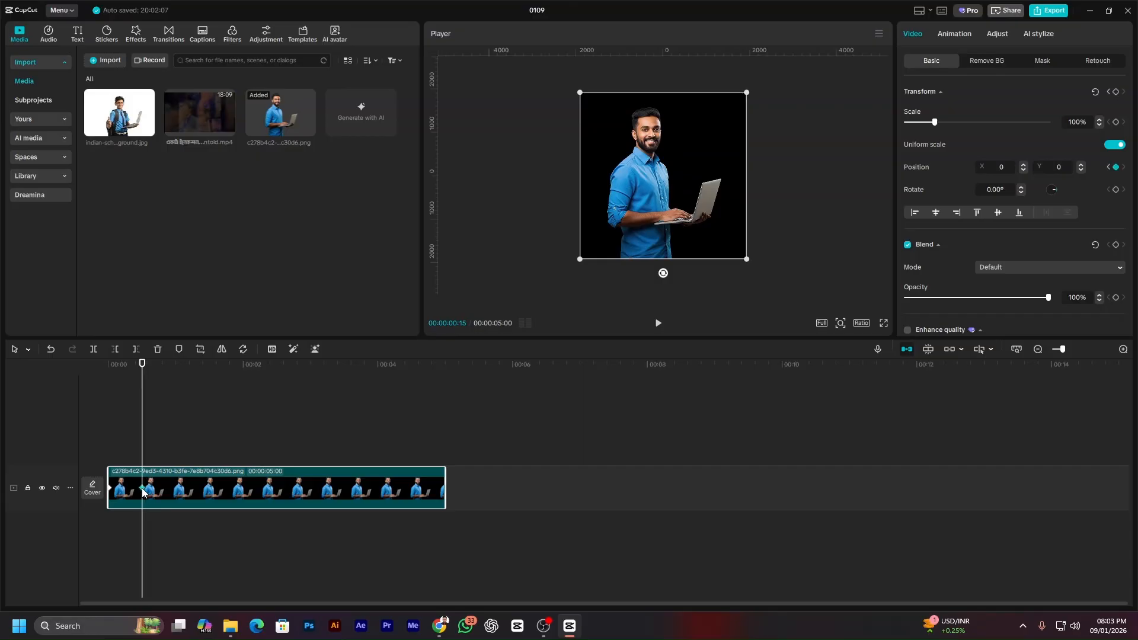
right_click(143, 490)
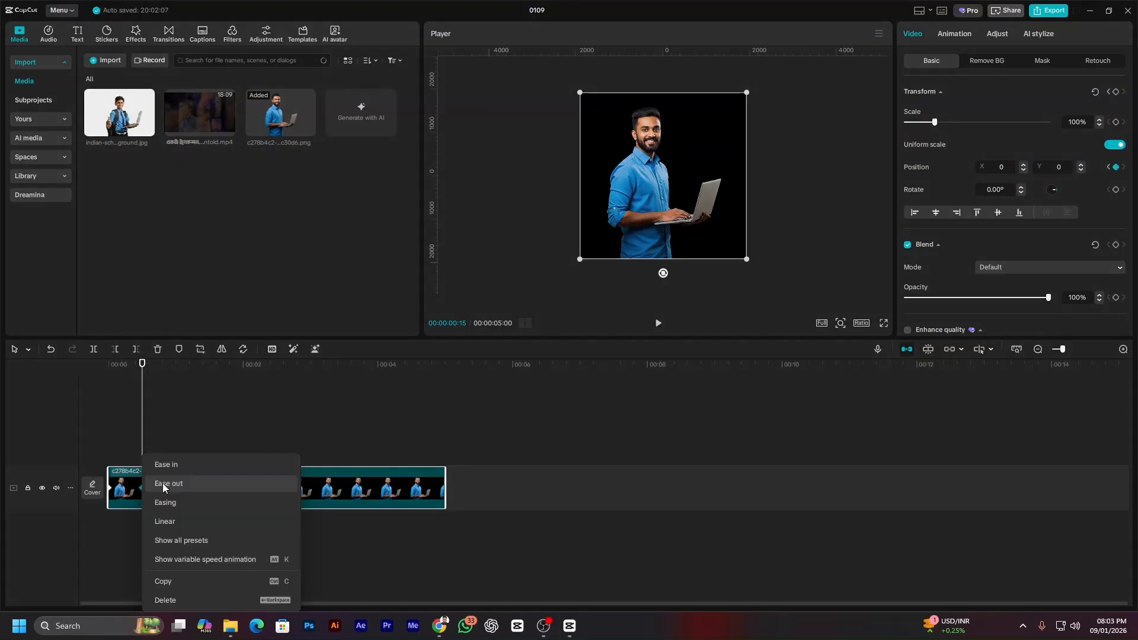
click(178, 561)
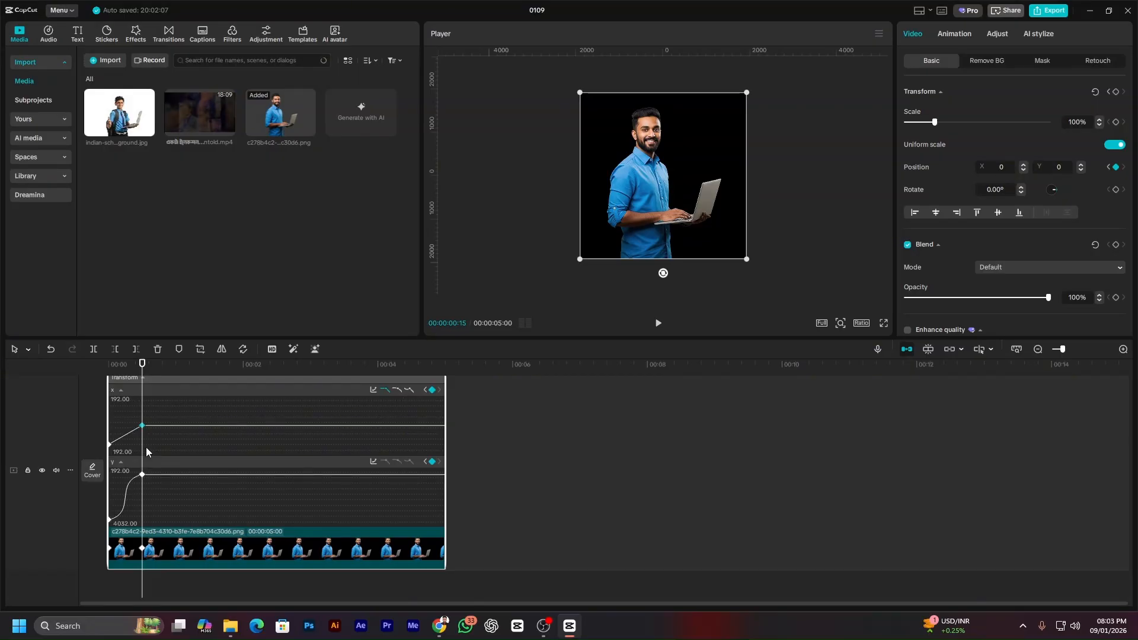
click(142, 475)
click(373, 463)
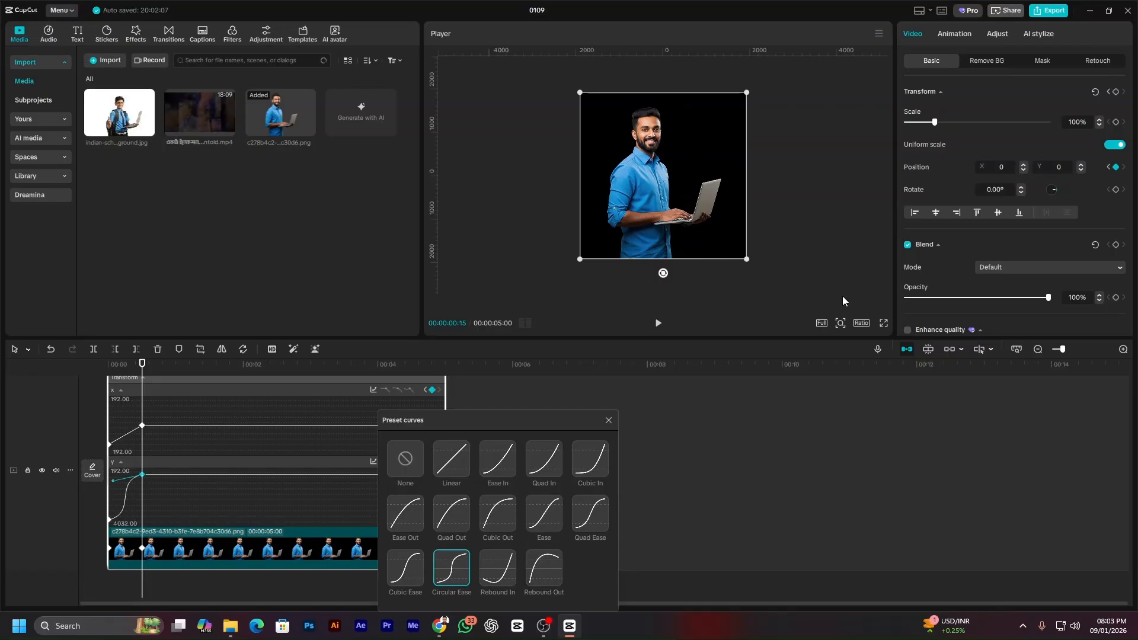
click(136, 380)
click(609, 421)
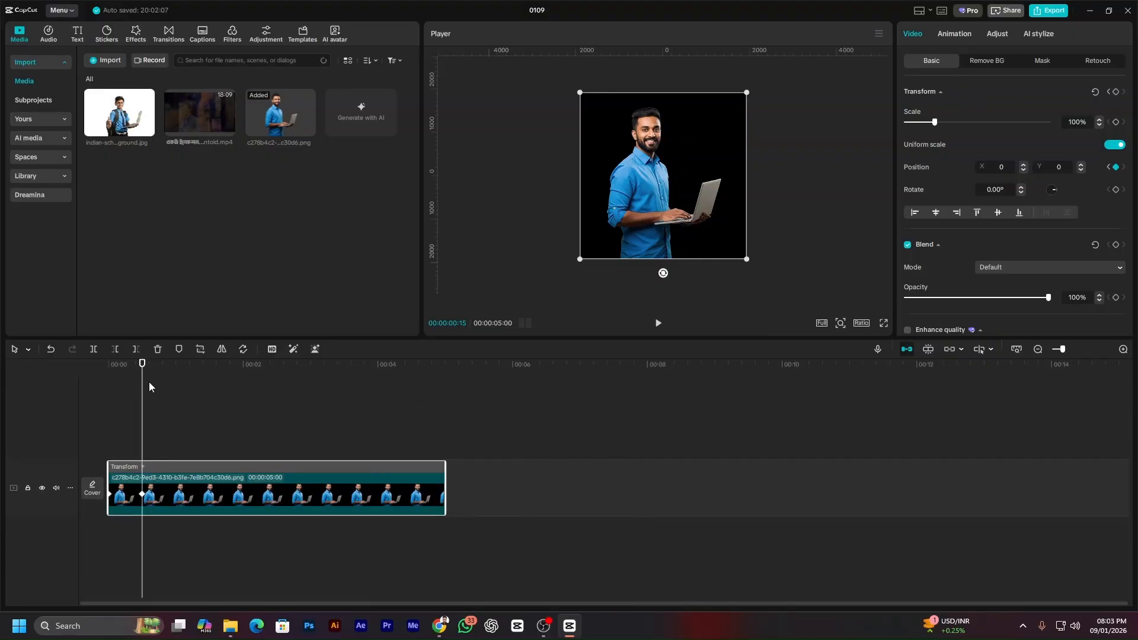
Add a default text clip at 00:00:00:15, clear its text, and increase the font size to 209.
mouse_move(143, 374)
mouse_down()
mouse_move(105, 383)
mouse_move(142, 388)
mouse_up()
click(77, 34)
click(127, 96)
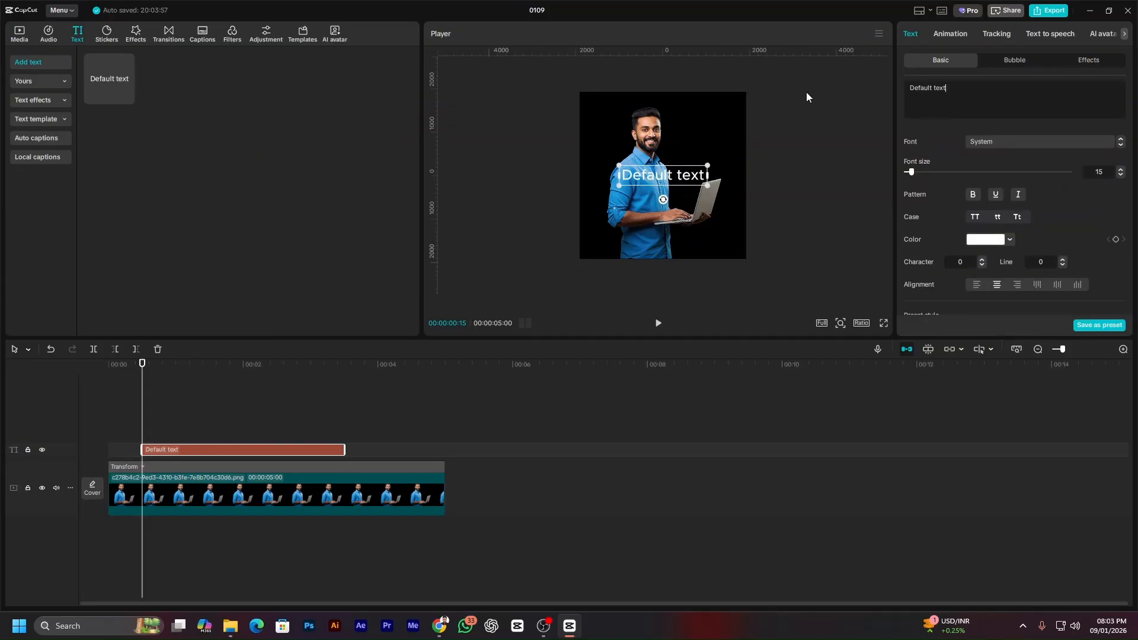
key(ctrl+a)
key(BackSpace)
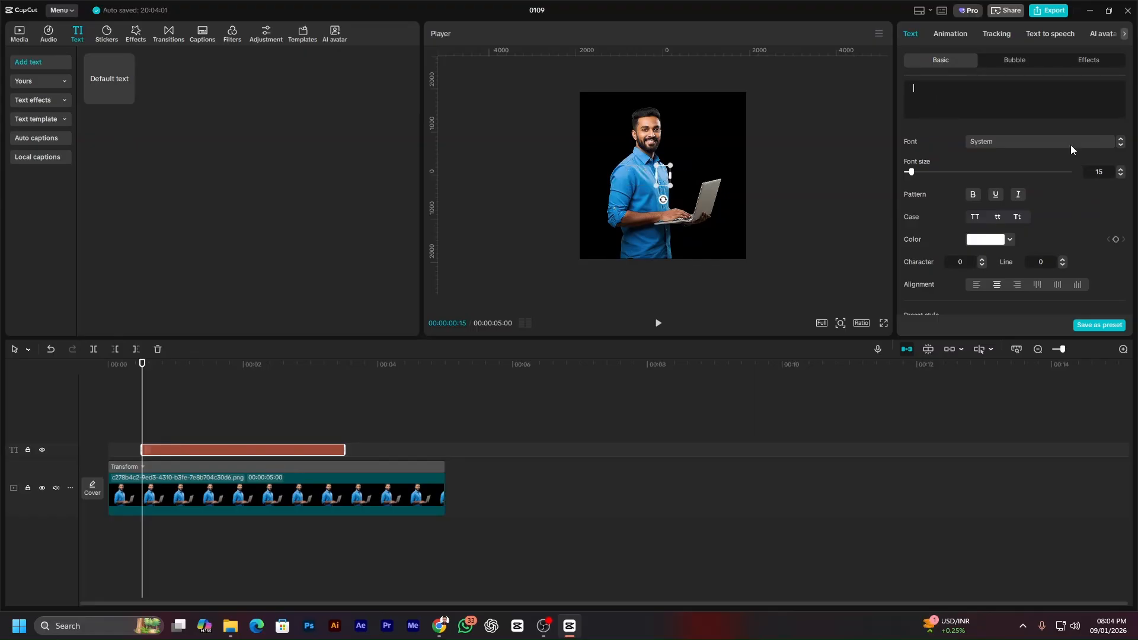
drag(907, 173, 1018, 172)
scroll(1015, 293, down, 1)
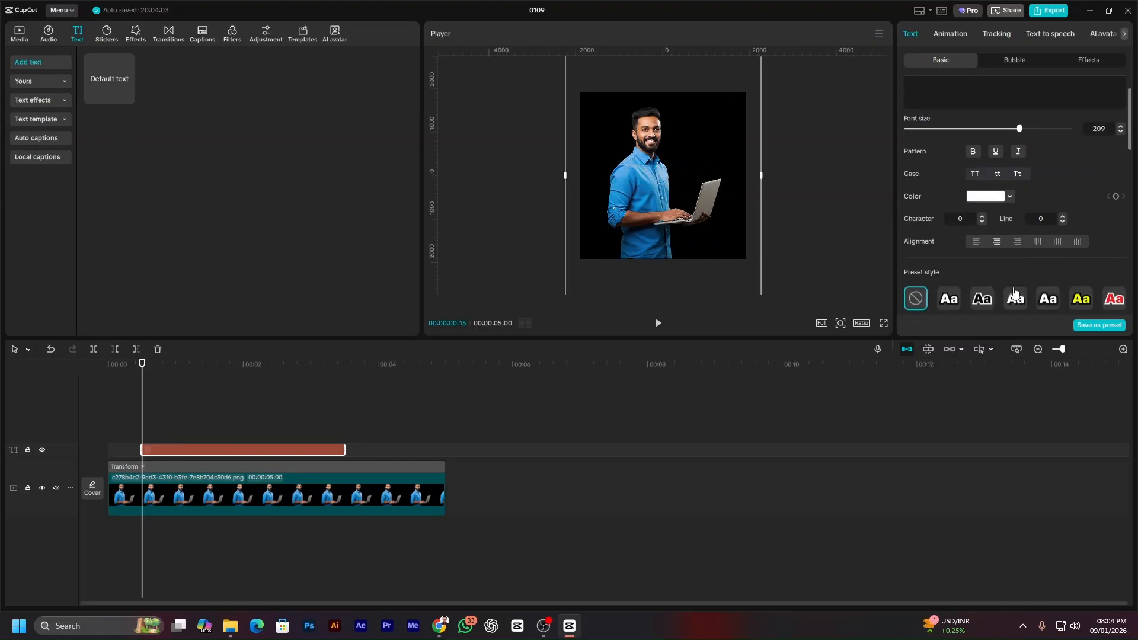
Enable the empty text clip's background and set its color to blue 0090FF.
scroll(1014, 293, down, 5)
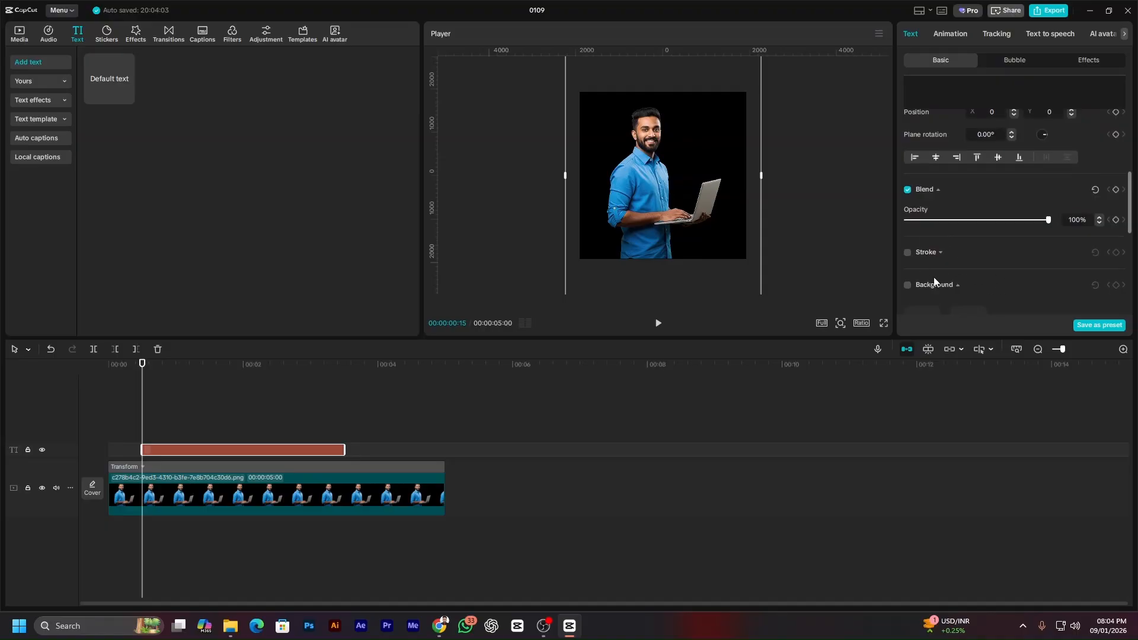
click(907, 285)
scroll(967, 293, down, 3)
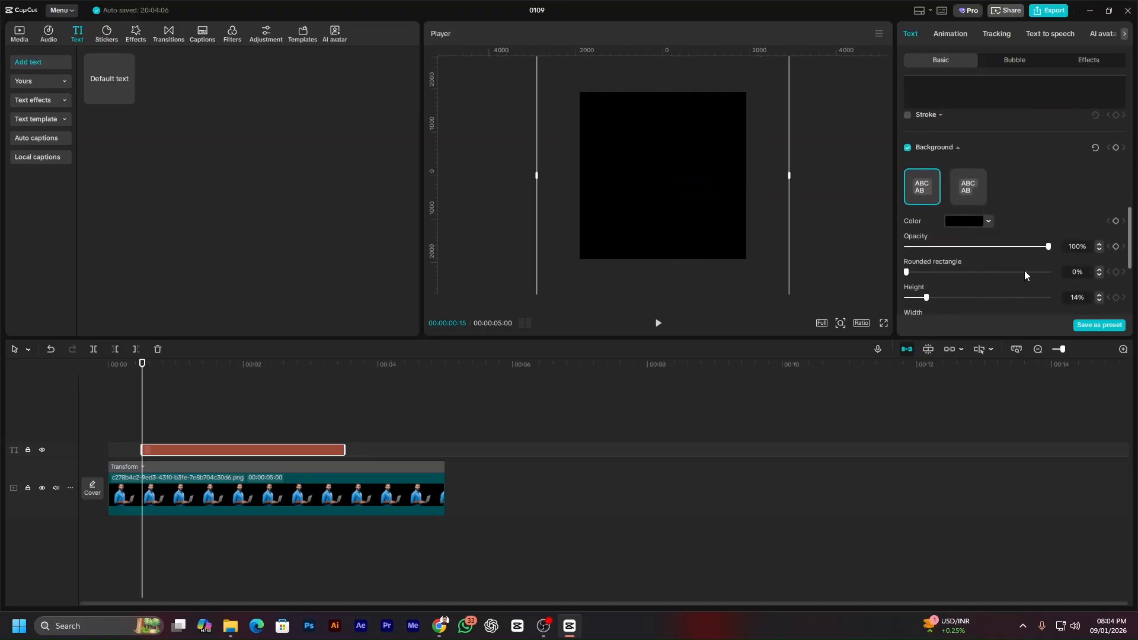
scroll(1024, 274, down, 1)
click(988, 146)
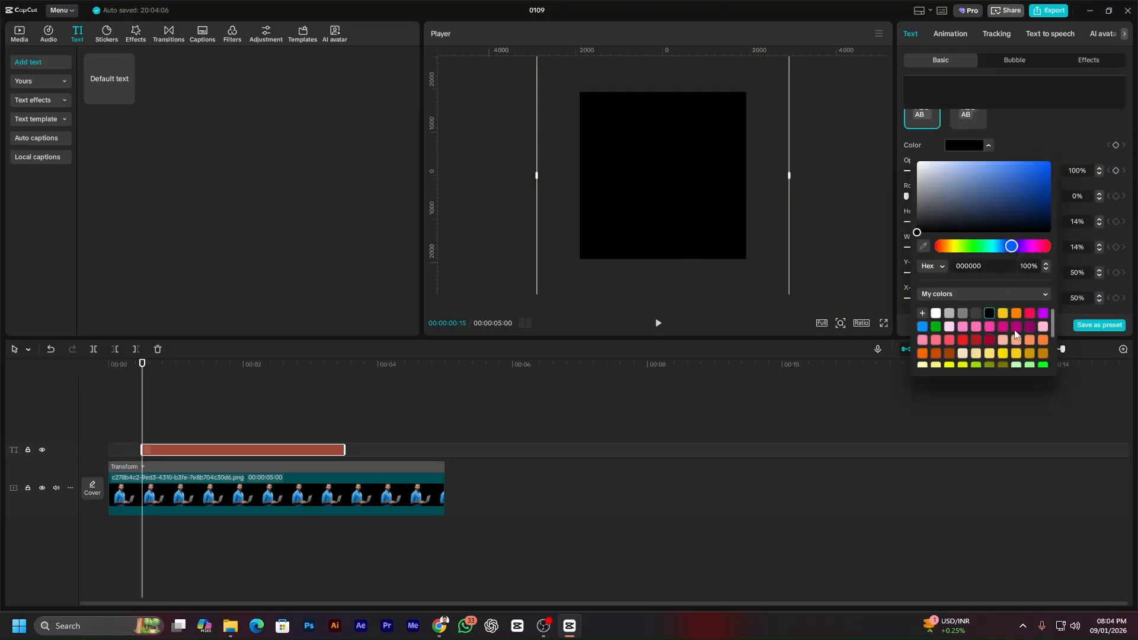
click(922, 327)
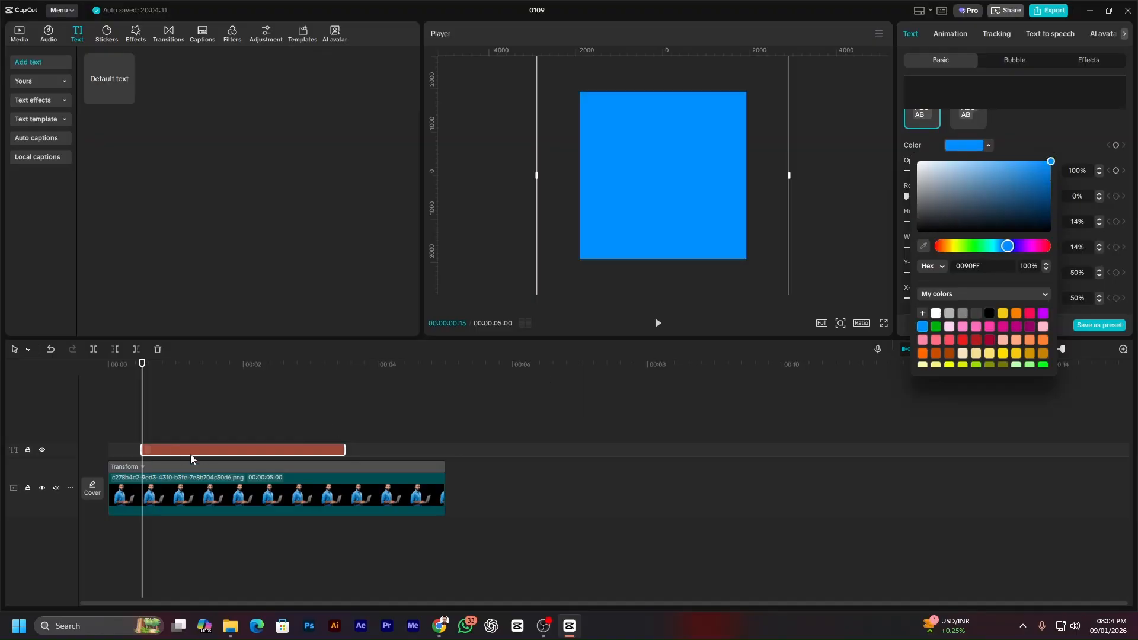
Move the blue text clip to the start of the timeline and place the image clip on the track above it.
drag(191, 458, 141, 457)
click(109, 370)
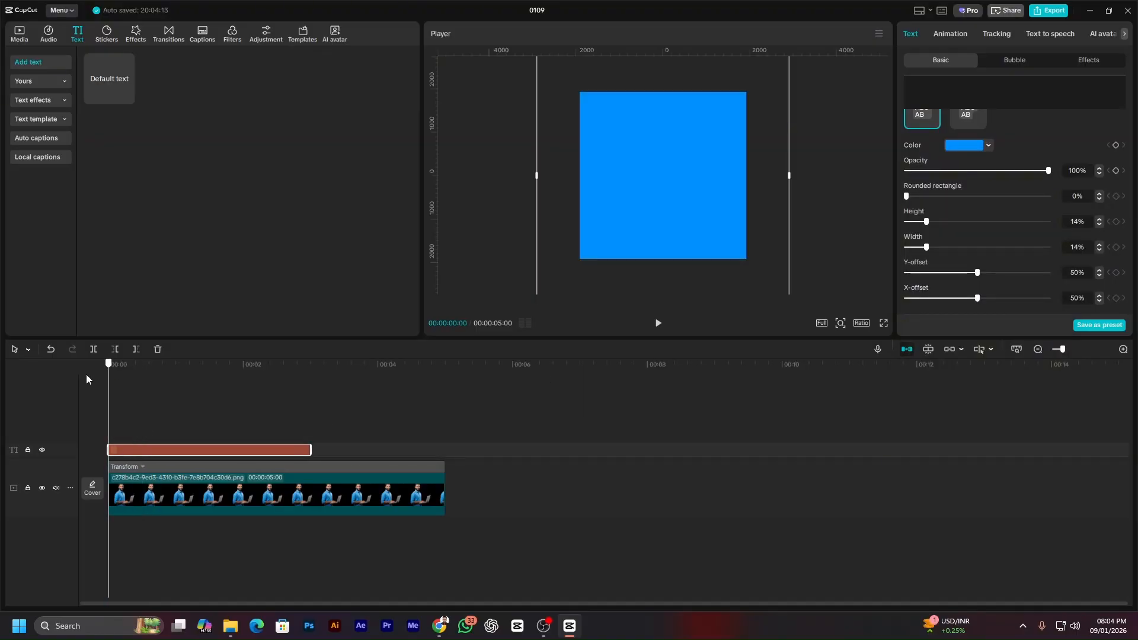
drag(190, 457, 210, 535)
mouse_move(190, 494)
mouse_down()
mouse_move(190, 463)
mouse_move(183, 504)
mouse_up()
drag(208, 432, 209, 454)
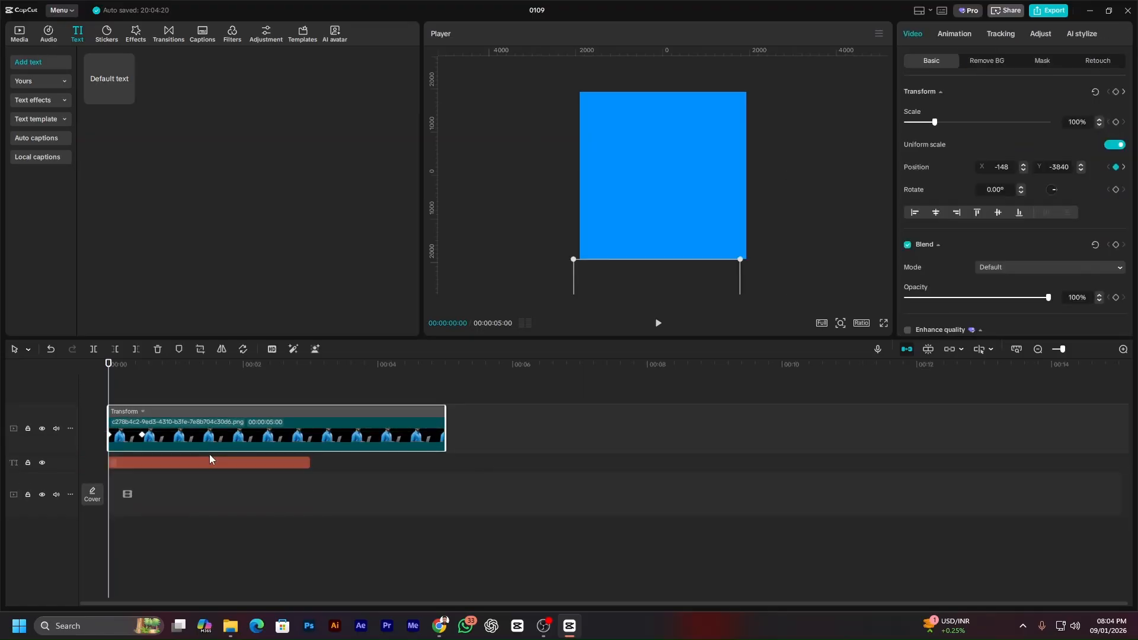
Check the image over the blue background, return to the timeline start, and convert the blue text clip into a compound clip.
mouse_move(104, 379)
mouse_down()
mouse_move(151, 378)
mouse_move(79, 377)
mouse_move(120, 379)
mouse_move(87, 381)
mouse_up()
click(239, 470)
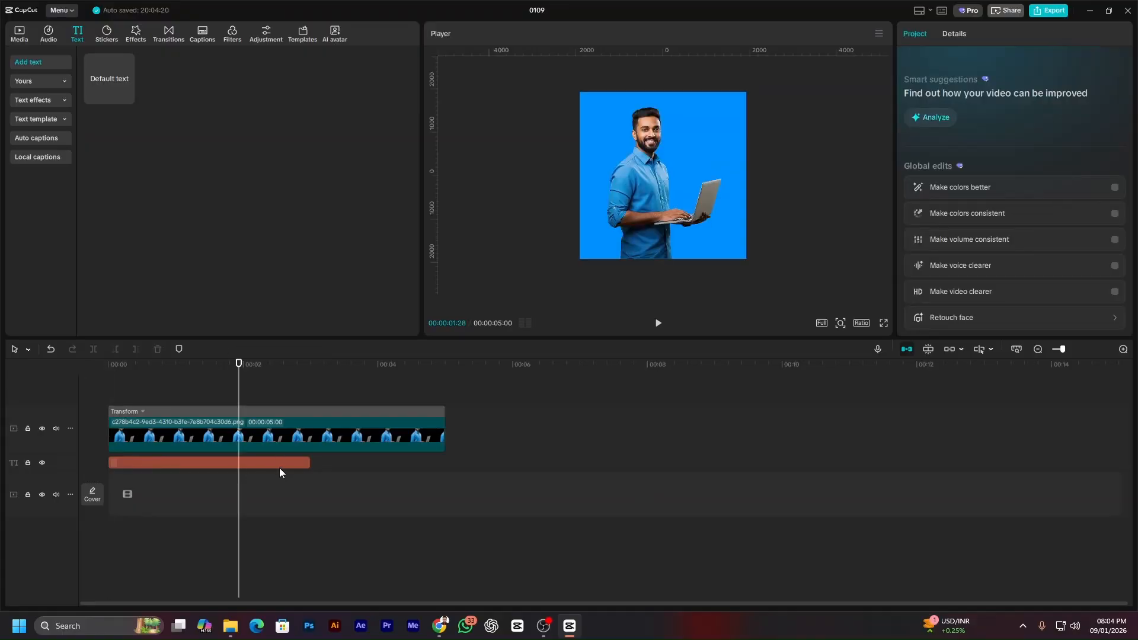
click(274, 463)
drag(235, 402, 80, 379)
drag(240, 364, 108, 365)
click(189, 461)
right_click(189, 462)
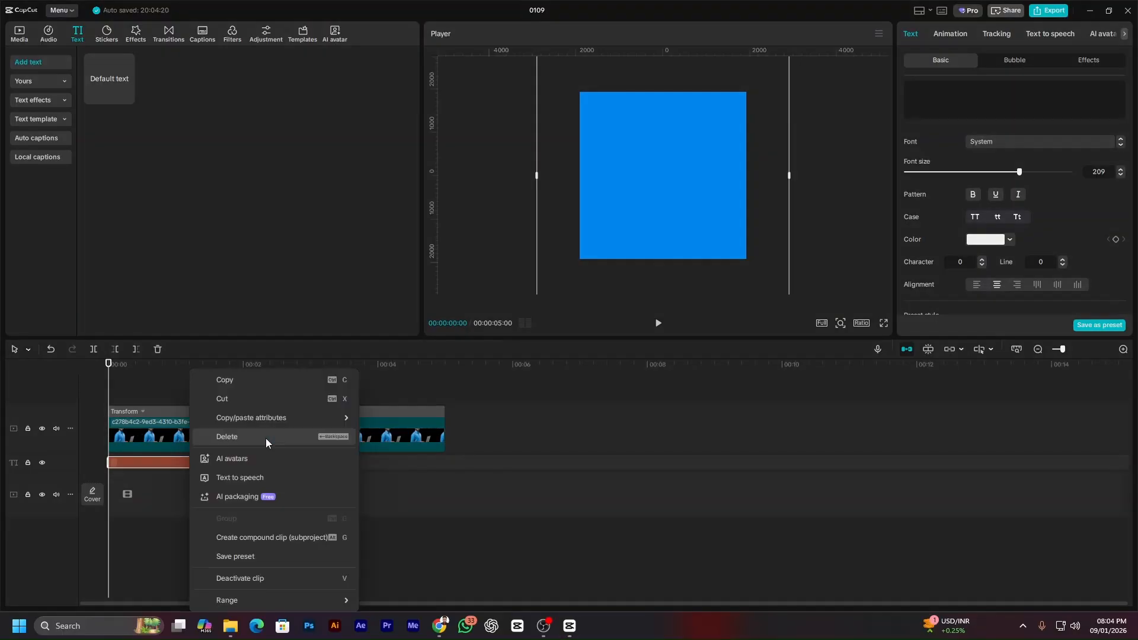
click(279, 542)
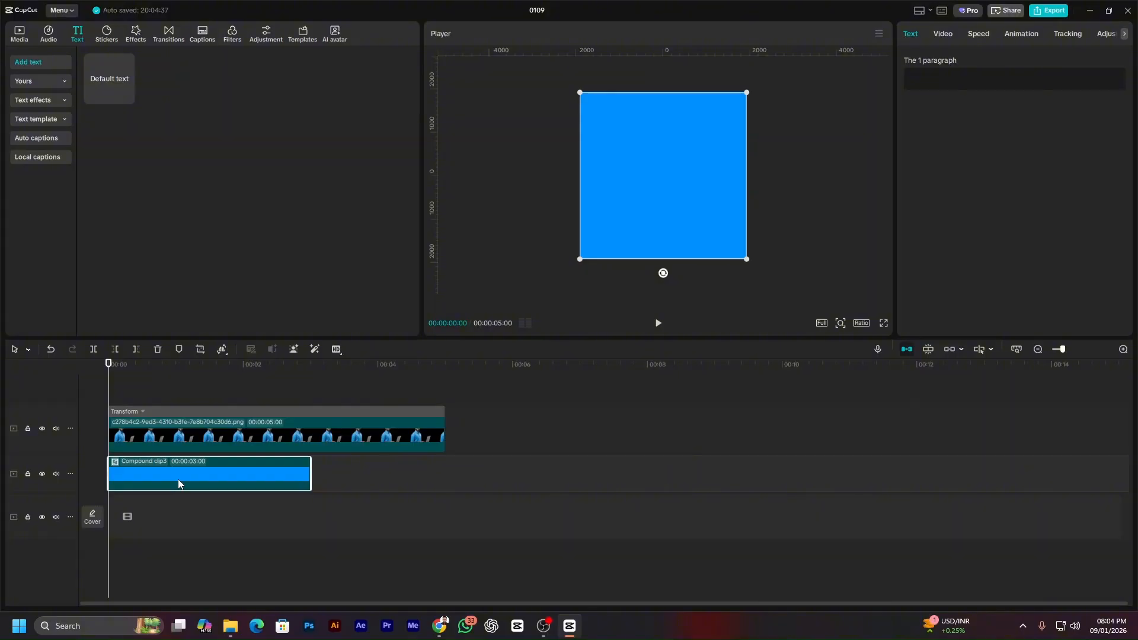
Add a rectangle mask of about 646 by 2284 to the compound clip, positioned at about X -368, Y 960.
click(947, 37)
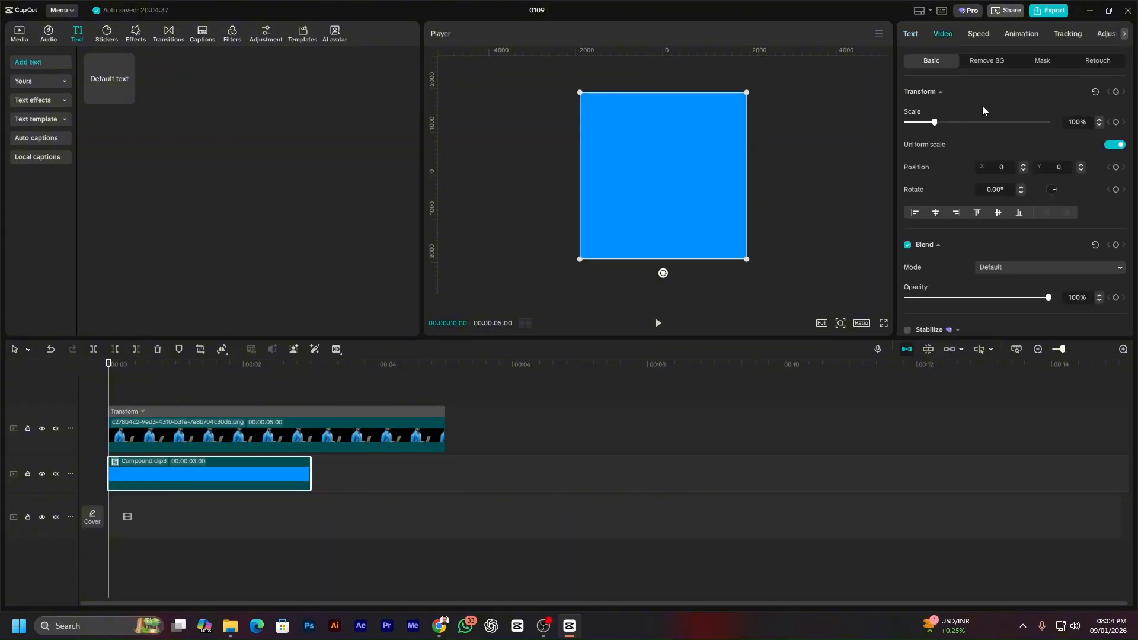
click(1039, 62)
click(934, 110)
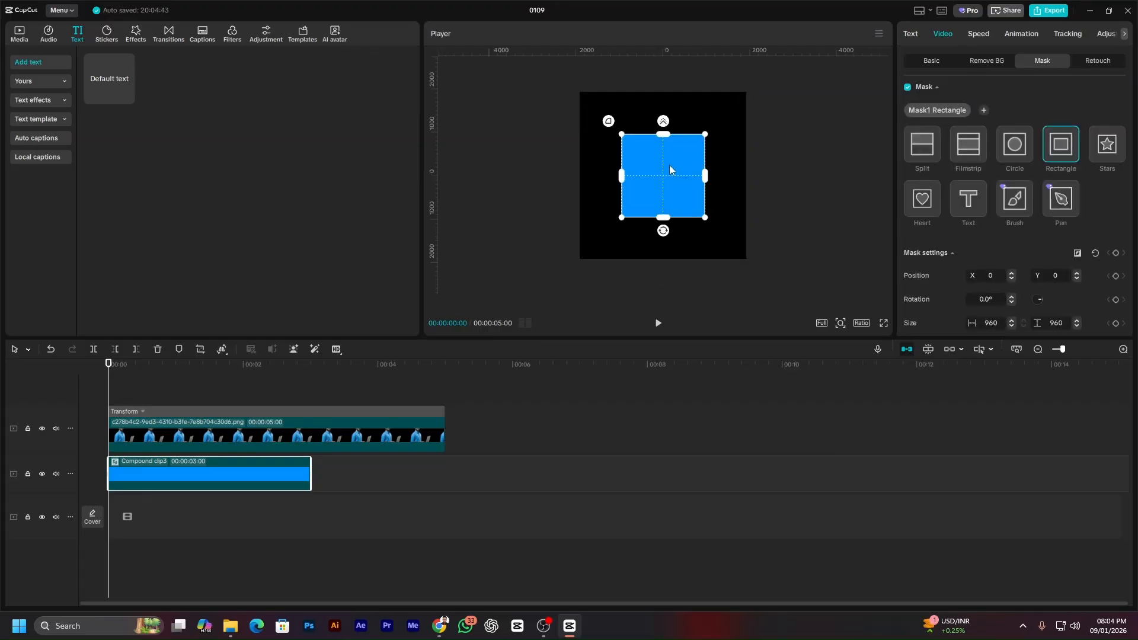
drag(677, 160, 649, 100)
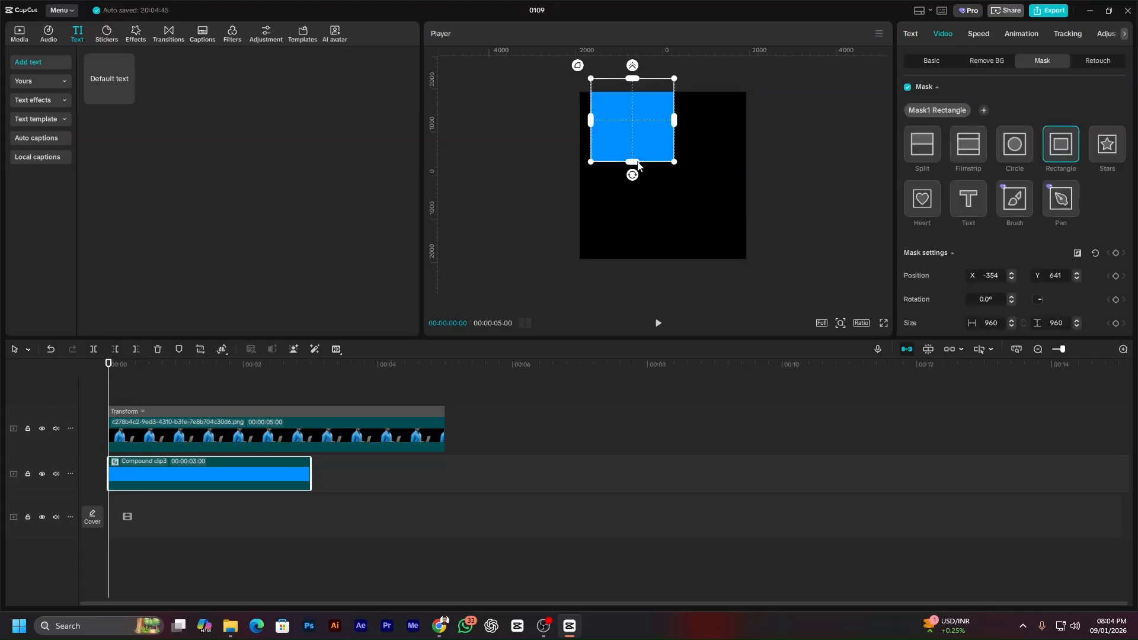
drag(638, 166, 632, 220)
drag(676, 118, 658, 122)
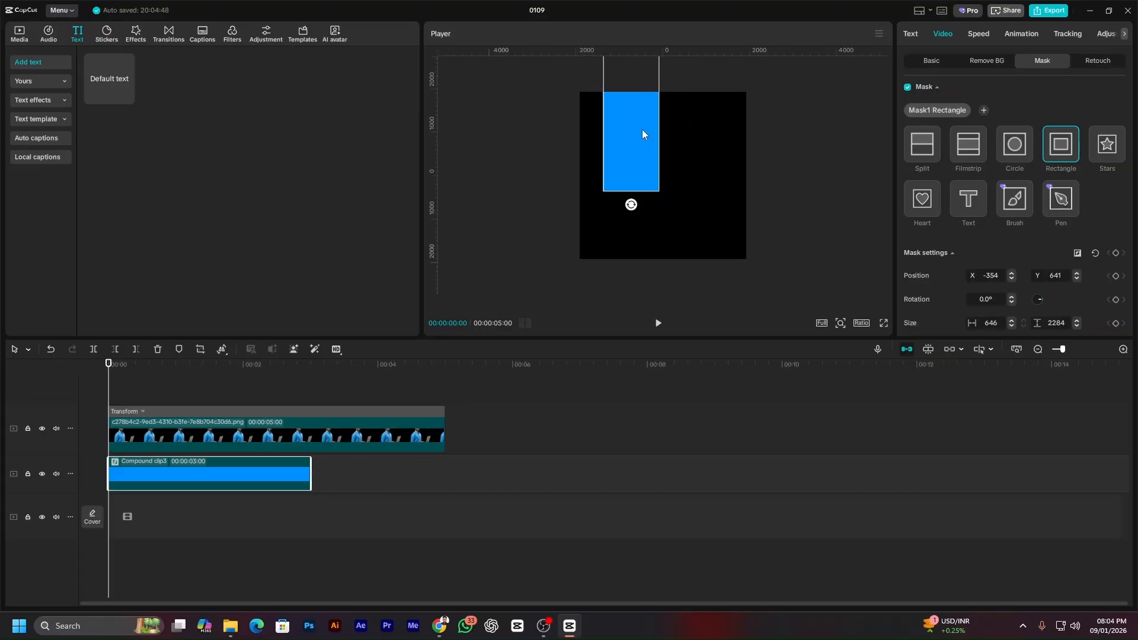
Preview the masked bar with the slide-in and shift the compound clip to start at about 00:00:00:11.
key(space)
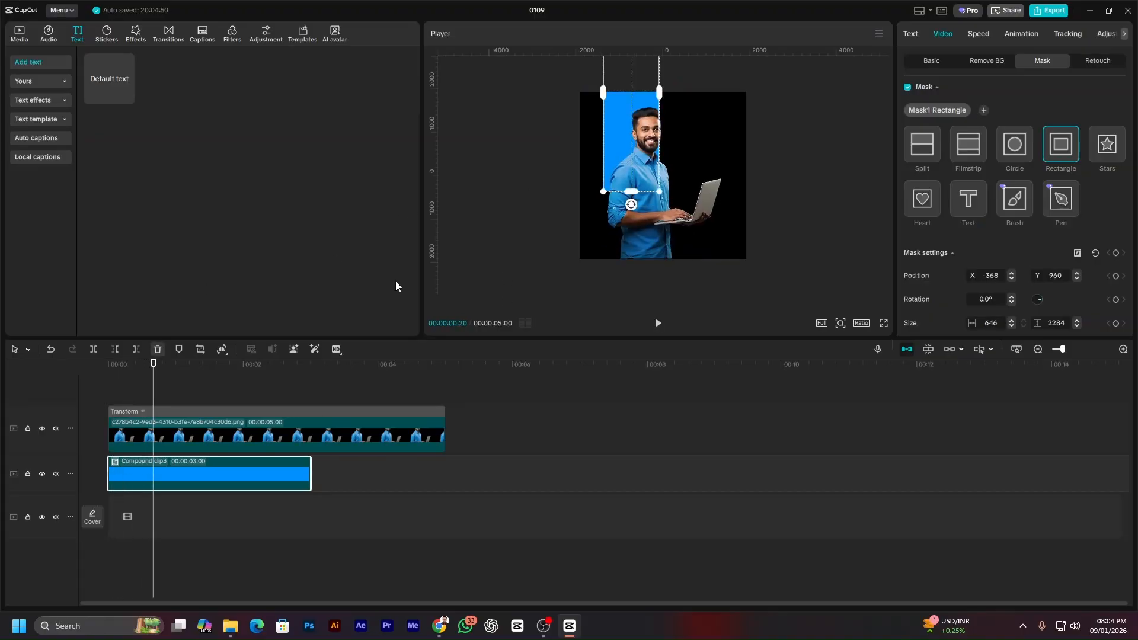
drag(135, 372, 136, 375)
drag(176, 474, 201, 479)
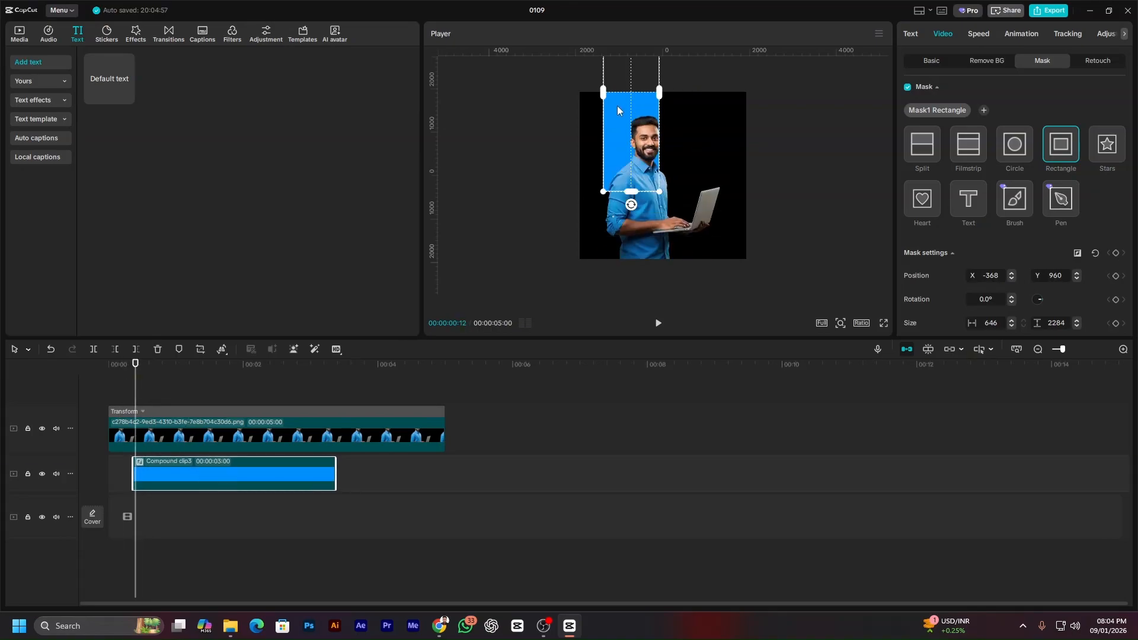
Adjust the rectangle mask behind the man to about 632 by 2598, positioned at about X -259, Y 925.
drag(618, 109, 626, 109)
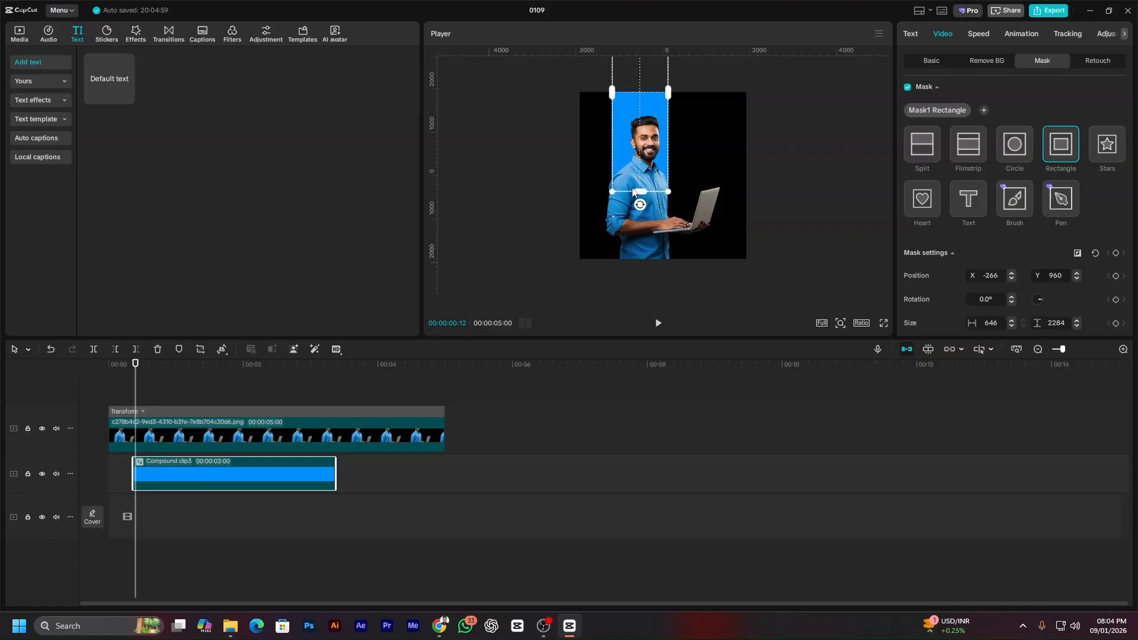
drag(633, 191, 634, 206)
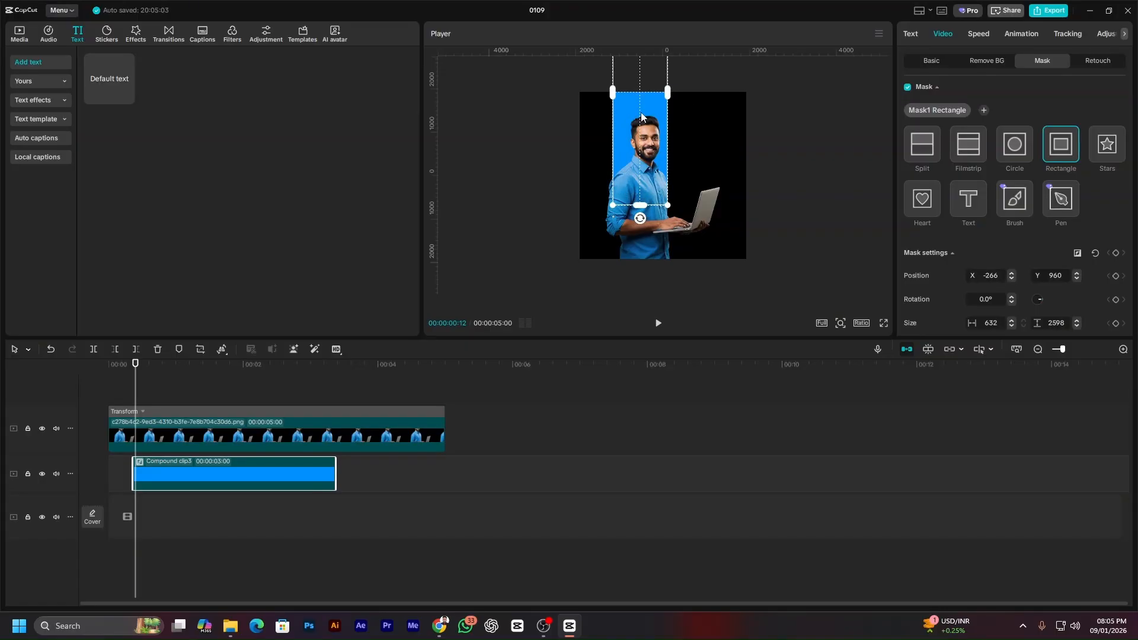
drag(641, 112, 642, 115)
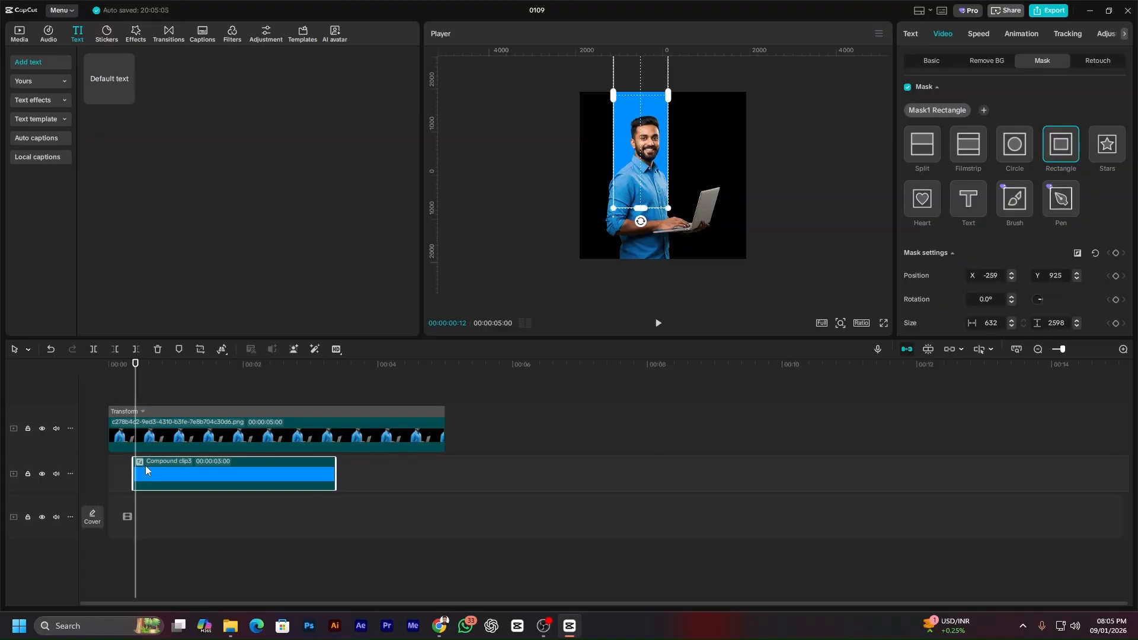
Move the compound clip to start just after the image's Position keyframe at 00:00:00:15, and put the playhead at 00:00:00:16.
drag(136, 366, 133, 371)
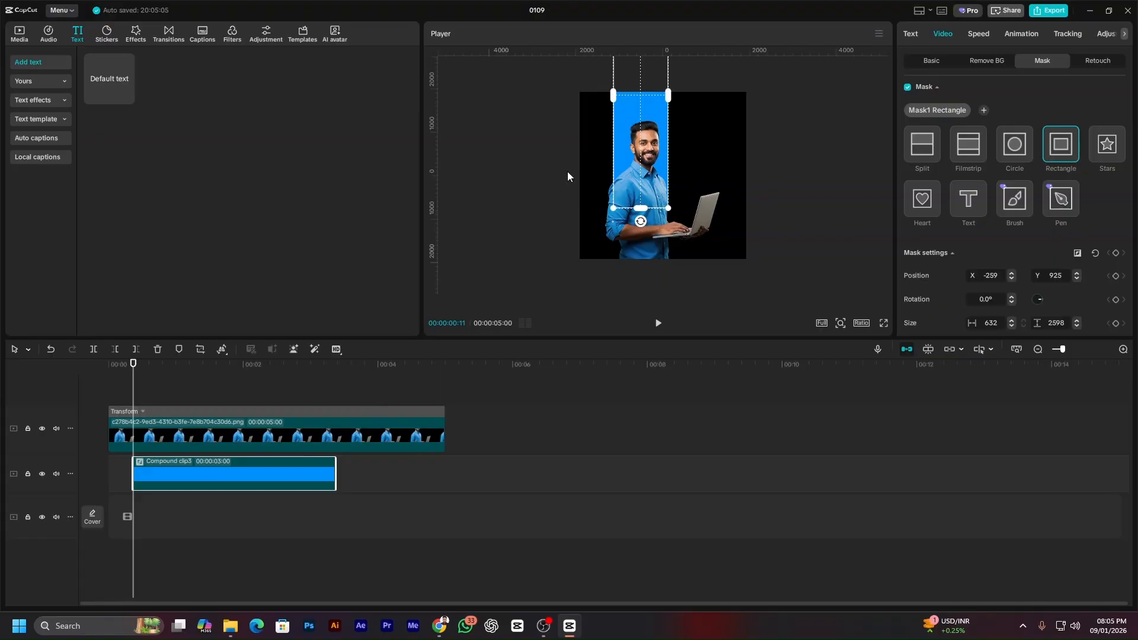
mouse_move(134, 372)
mouse_down()
mouse_move(108, 375)
mouse_move(143, 377)
mouse_up()
click(134, 442)
click(142, 435)
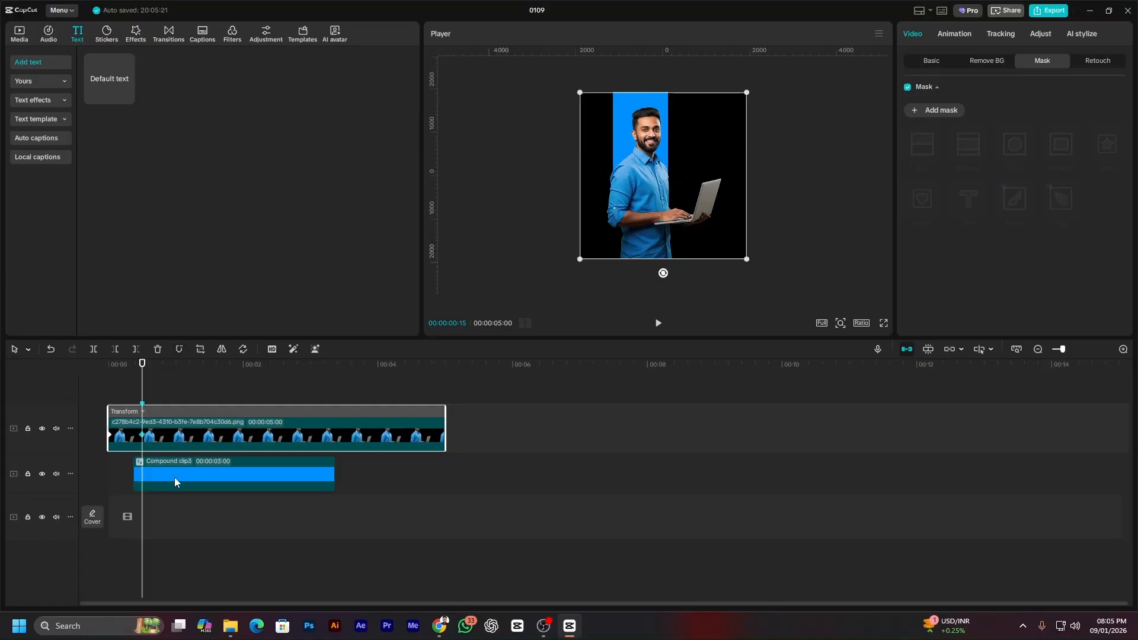
drag(174, 478, 184, 479)
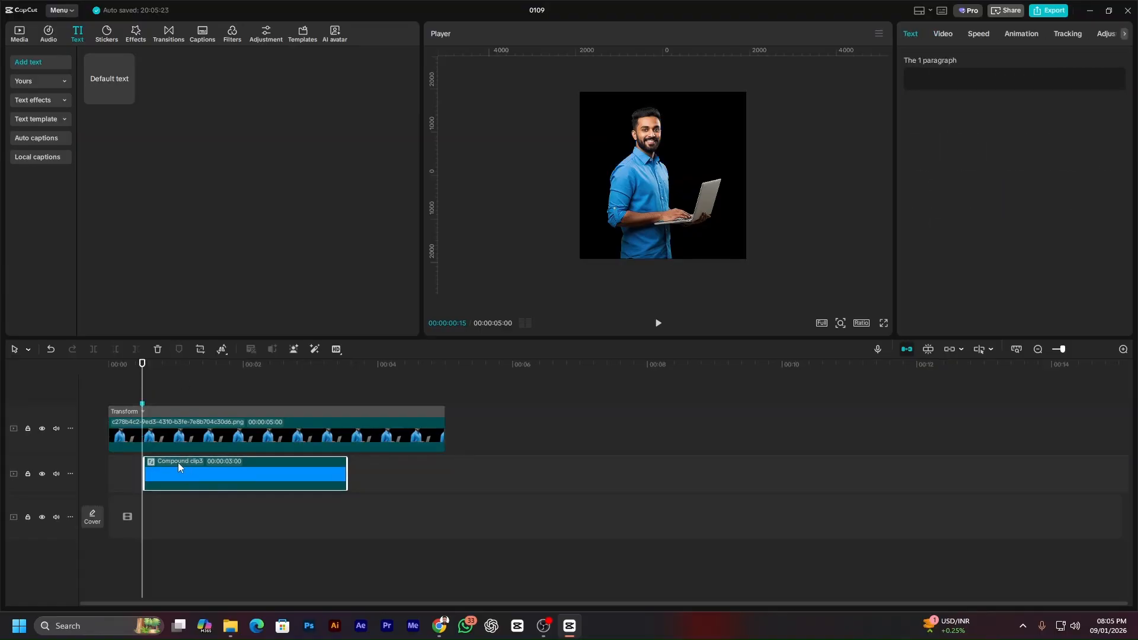
drag(143, 367, 145, 371)
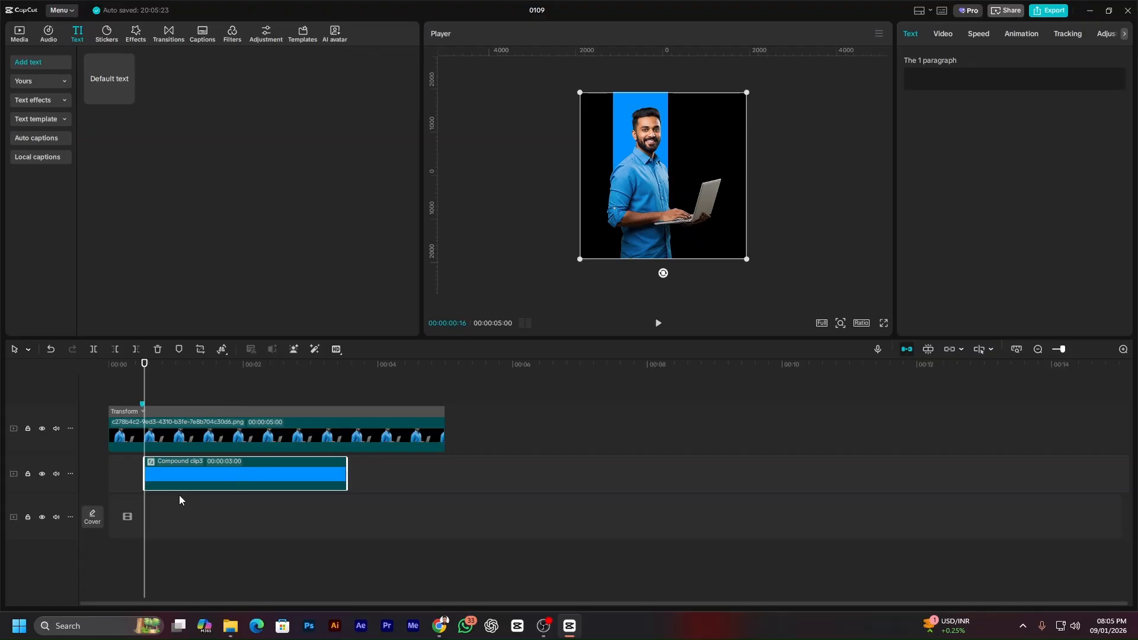
Nest the blue bar in a new compound clip and mask it with a rectangle of about 960 by 769 at X -211, Y 960.
right_click(220, 472)
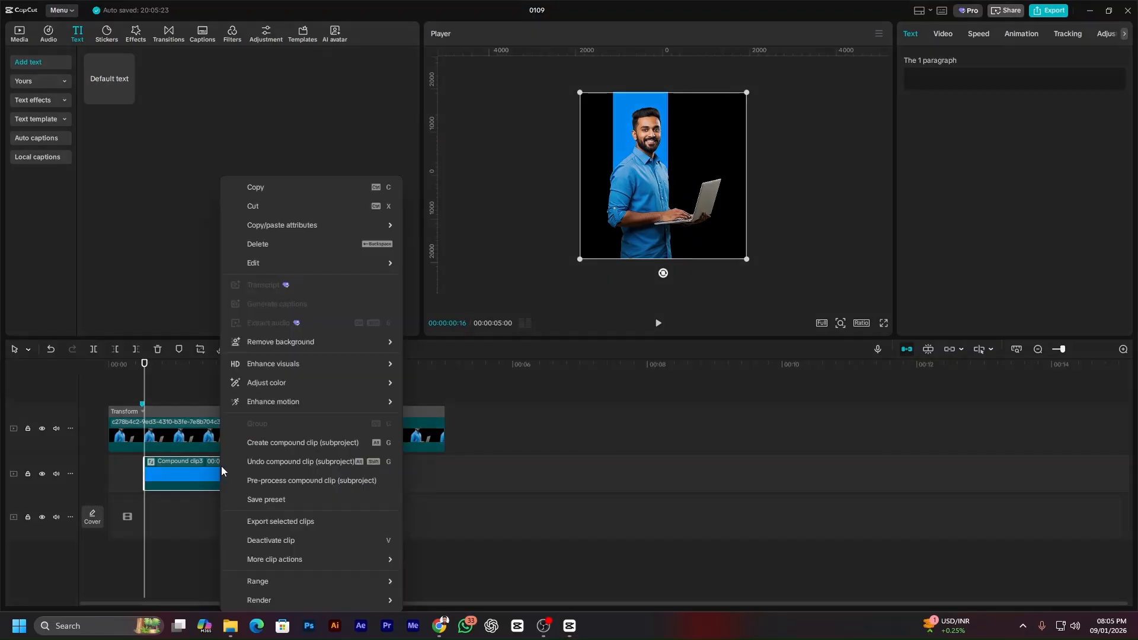
click(308, 444)
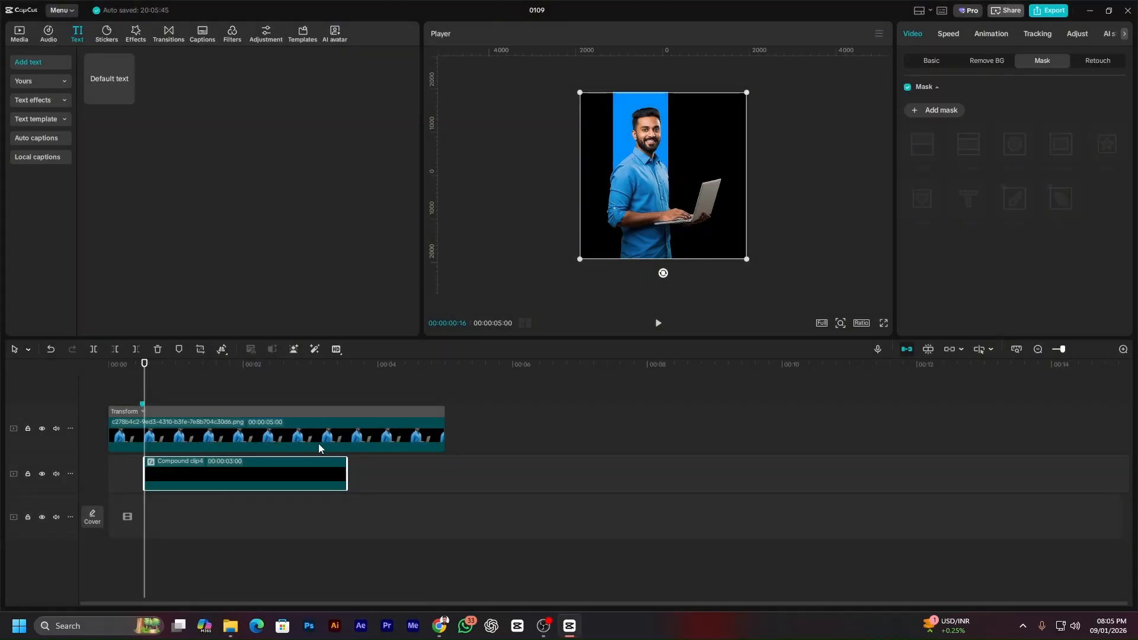
click(933, 112)
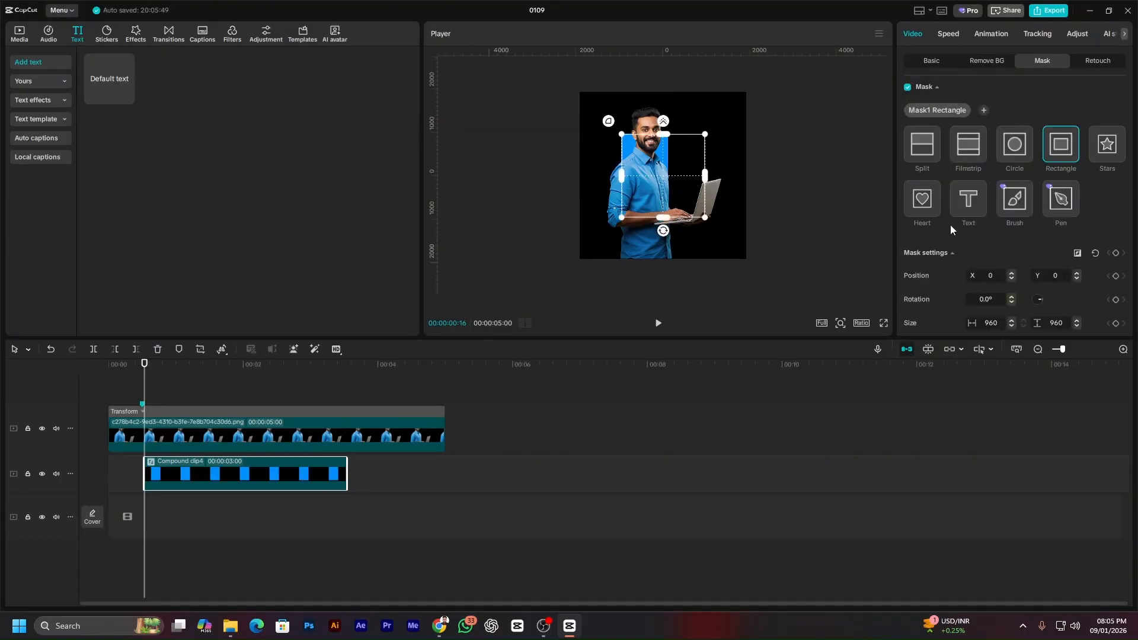
drag(667, 144, 629, 111)
scroll(990, 290, down, 1)
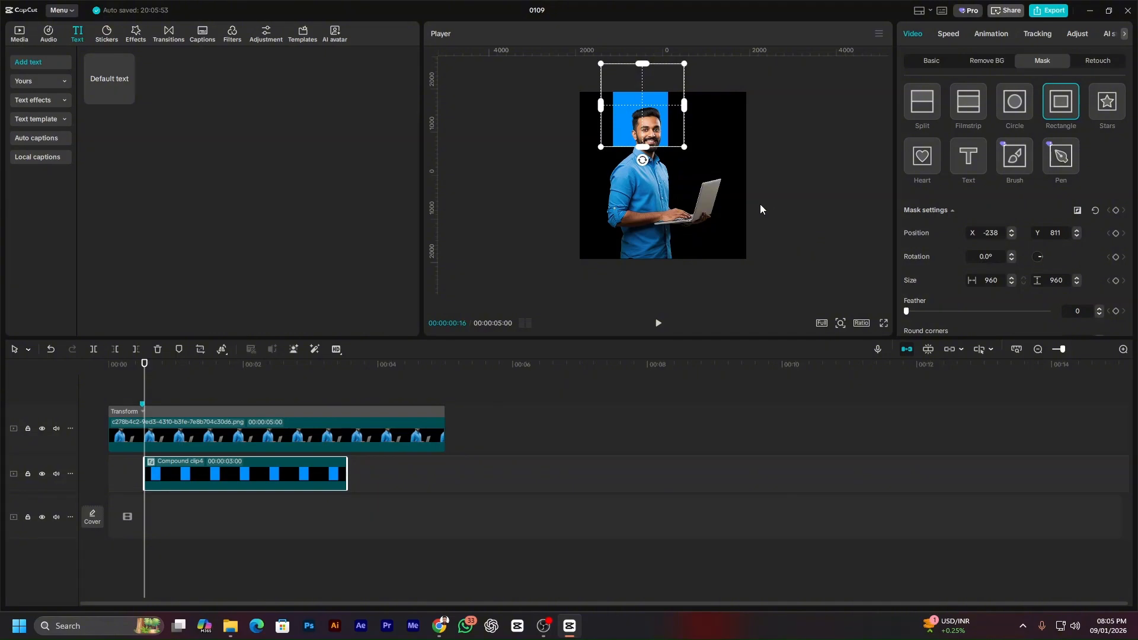
drag(643, 149, 641, 226)
drag(646, 183, 659, 100)
drag(658, 106, 661, 111)
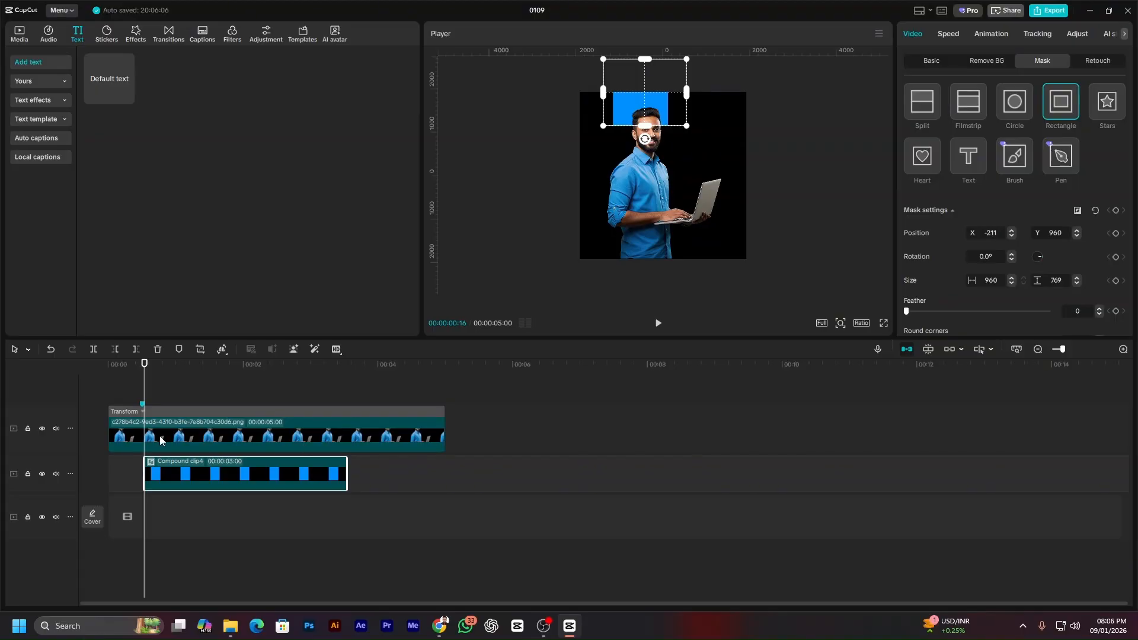
Keyframe the rectangle mask's Size from a height of 0 at 00:00:00:16 to about 2502 at 00:00:00:26, keeping the width at 960.
key(shift+Right)
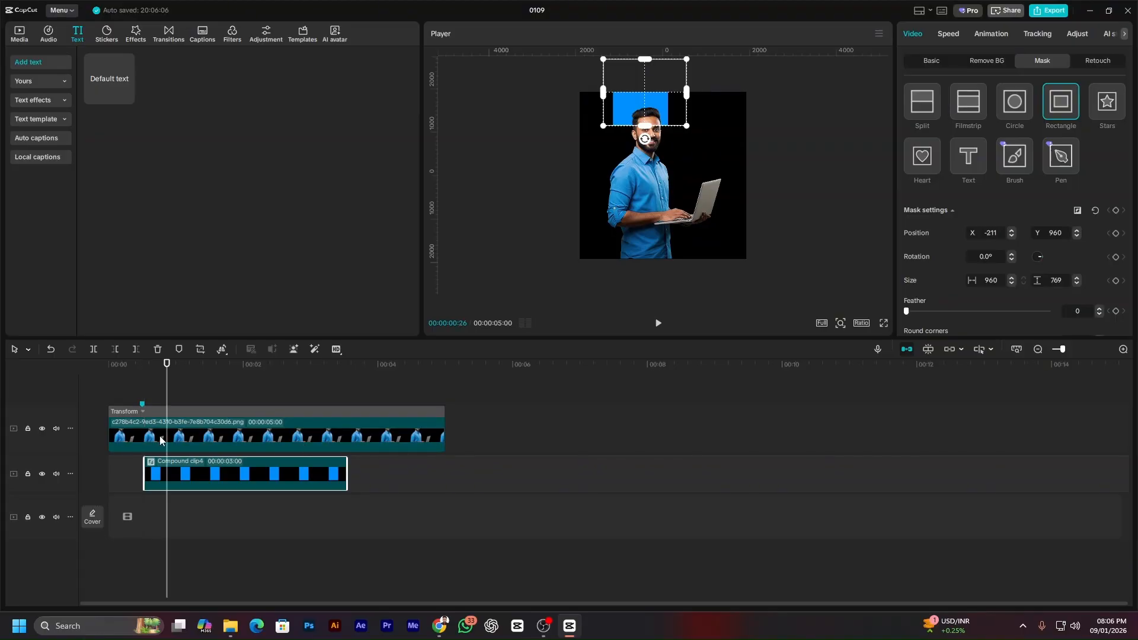
click(1116, 281)
key(Up)
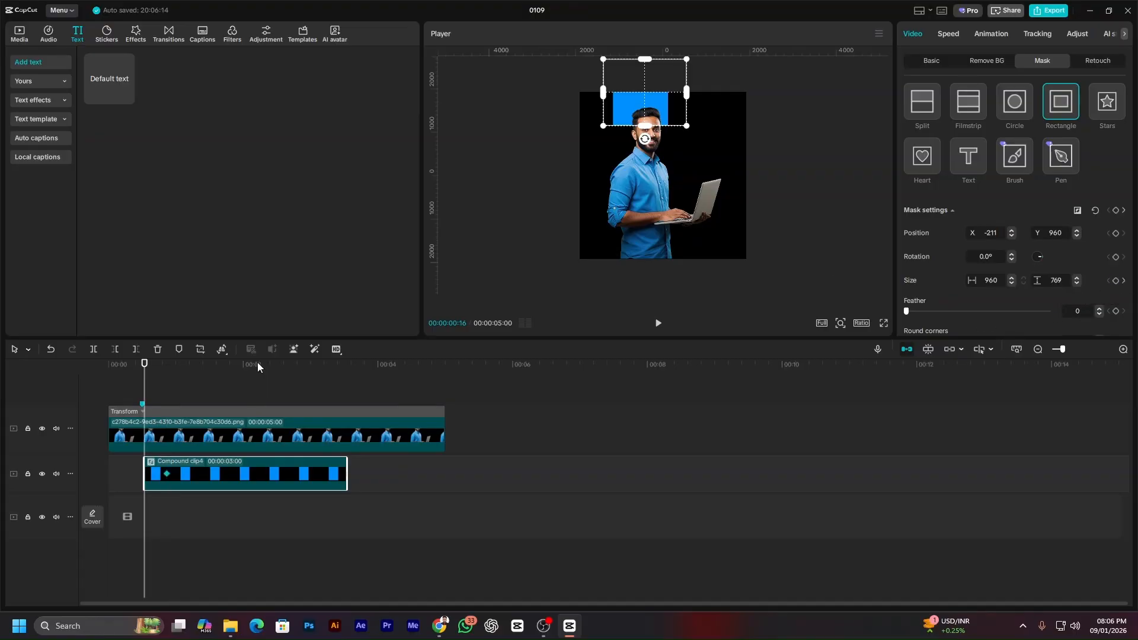
click(1116, 281)
drag(652, 126, 655, 92)
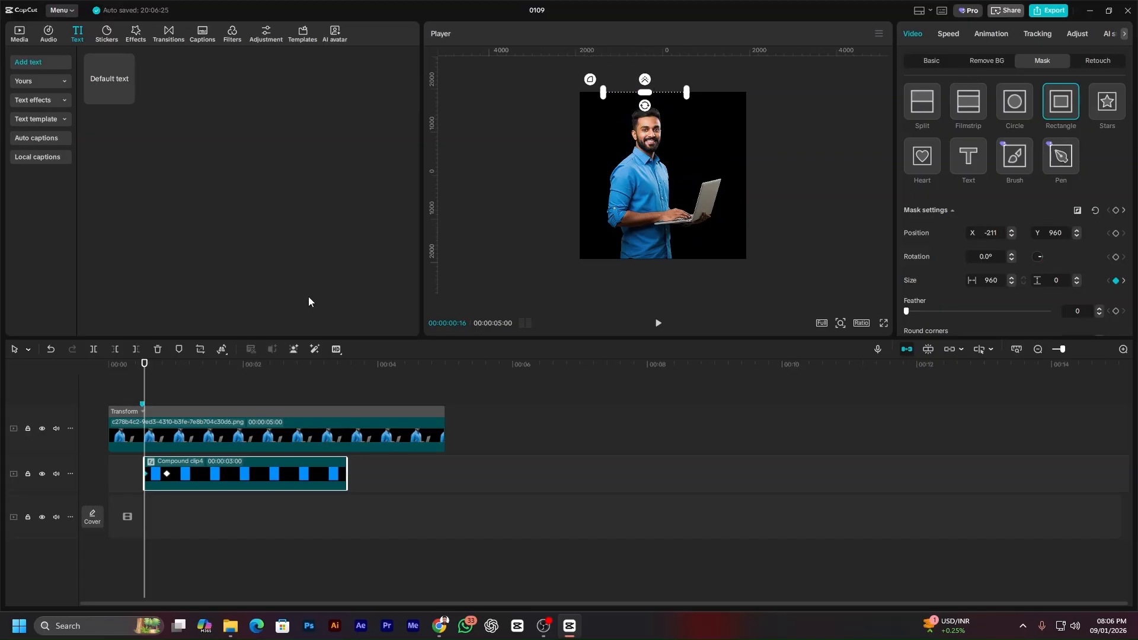
key(shift+Right)
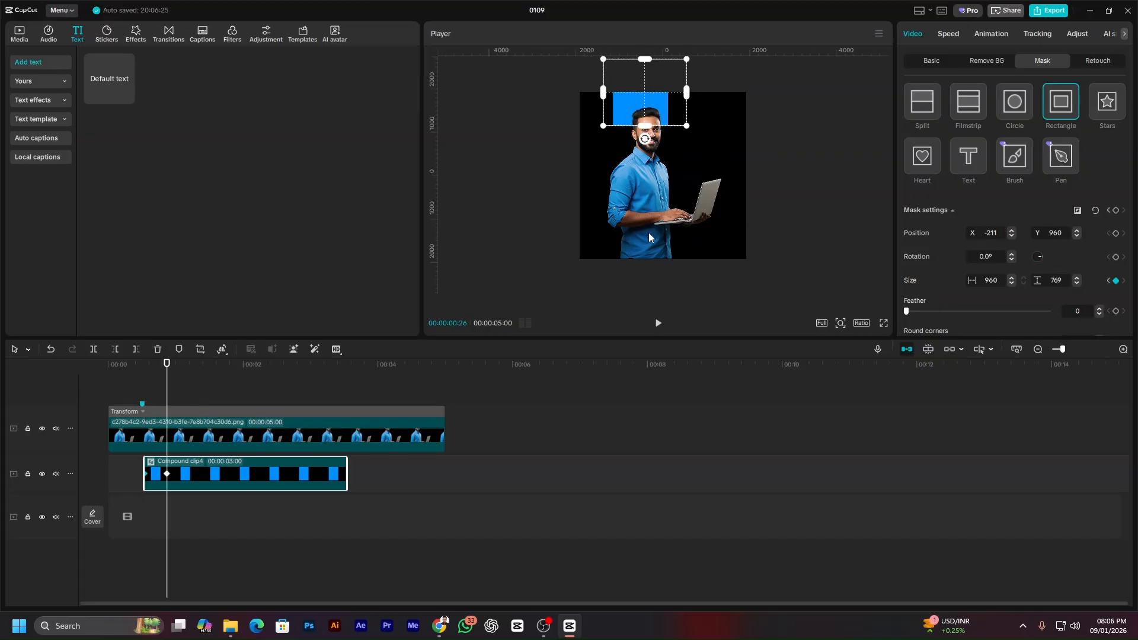
drag(644, 126, 644, 207)
Play back the opening from the start to preview the blue bar growing down behind the man.
drag(167, 364, 110, 367)
key(space)
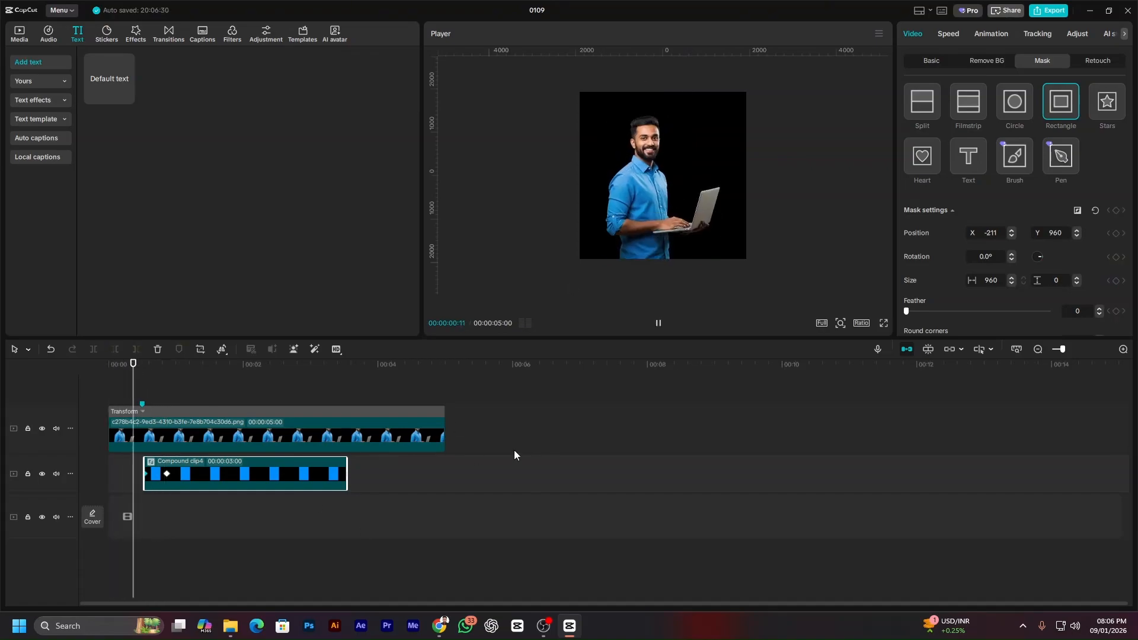
key(space)
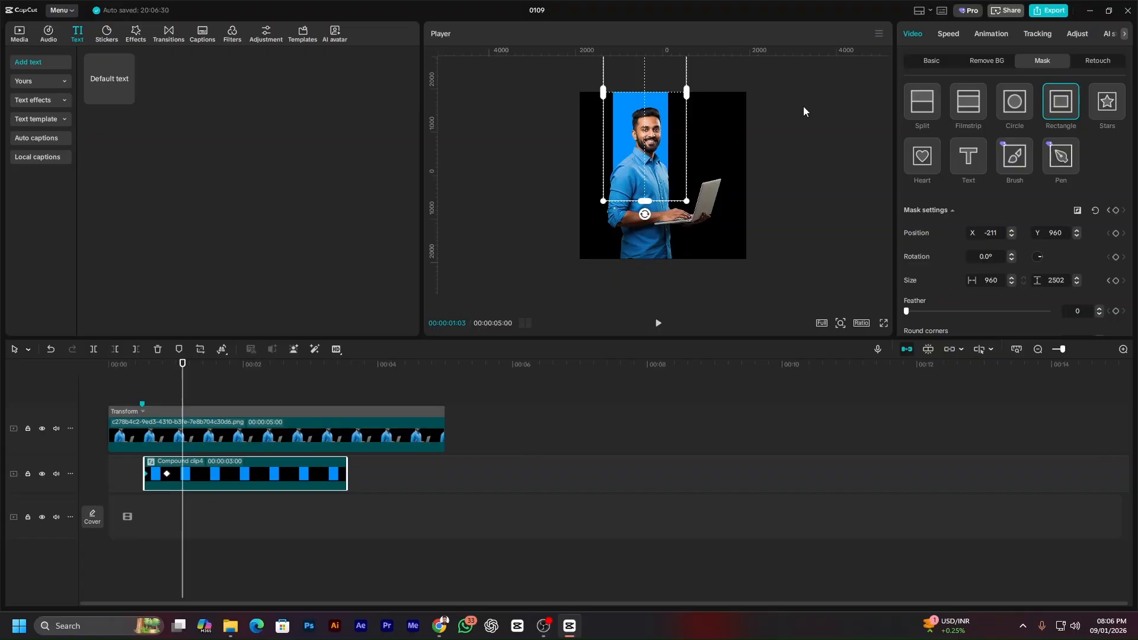
drag(180, 364, 142, 385)
key(space)
key(space)
Check which preset curve the image's Y Position keyframe at 00:00:00:15 uses.
click(162, 443)
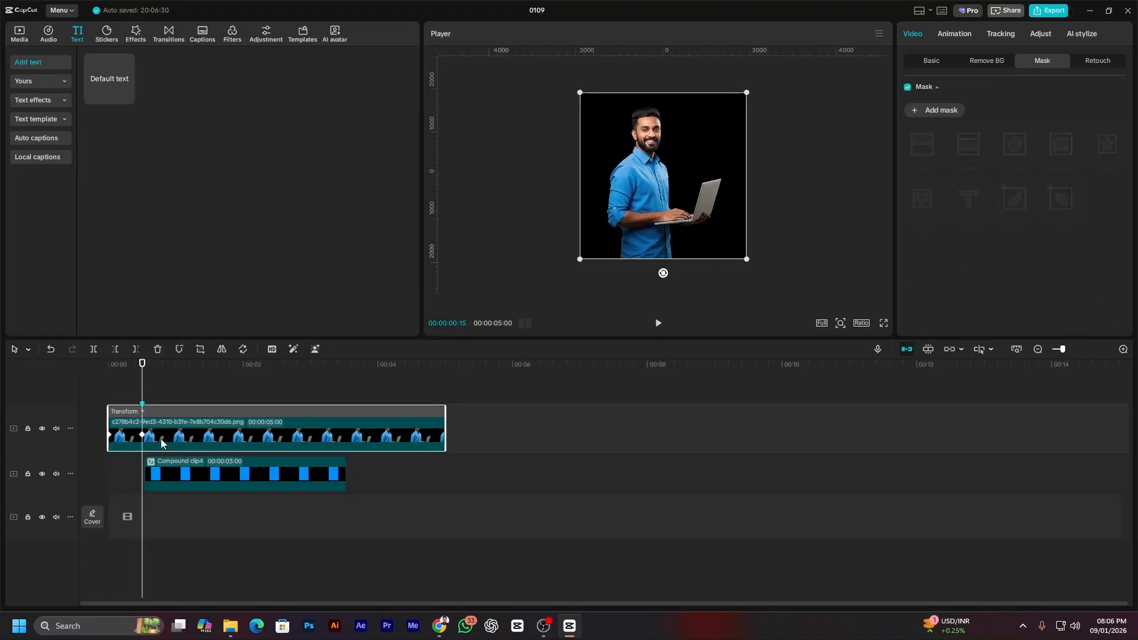
right_click(144, 436)
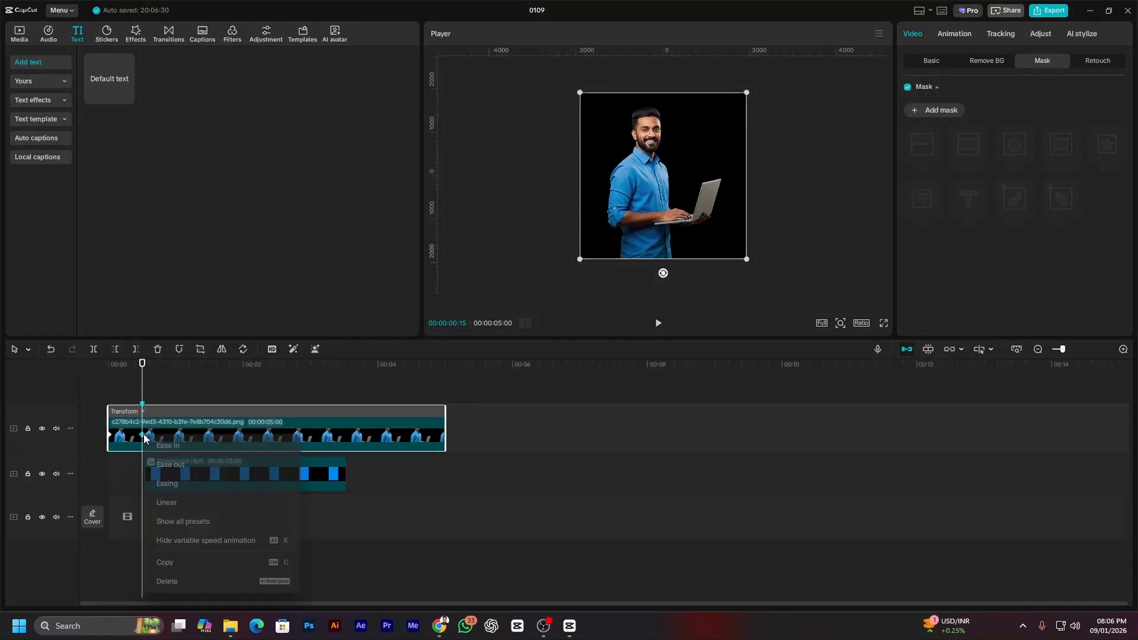
click(228, 536)
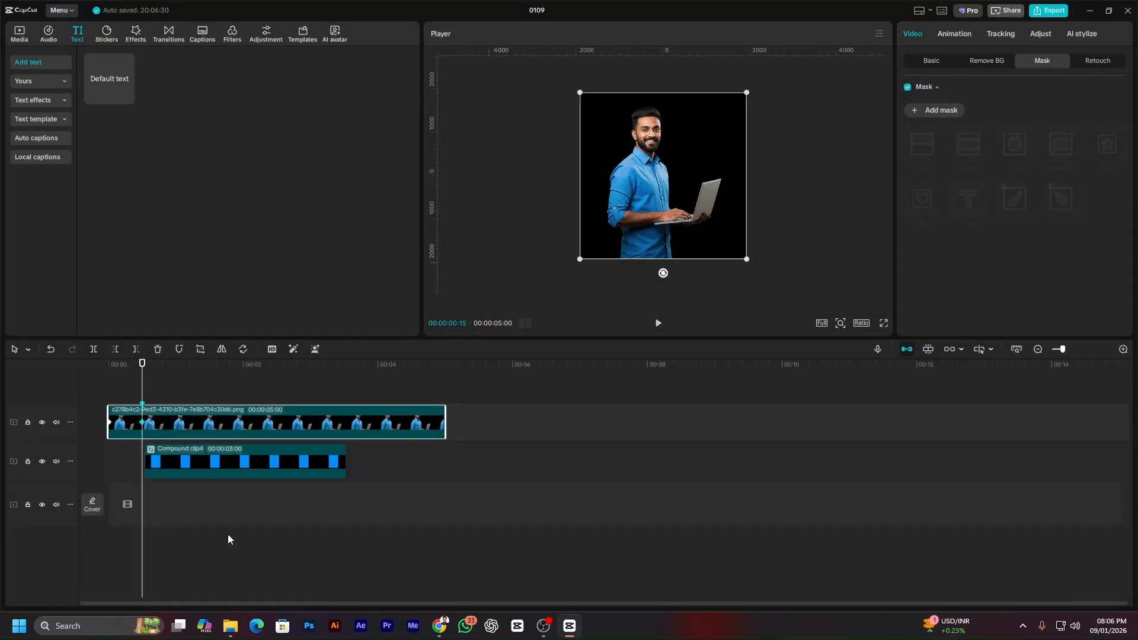
click(139, 423)
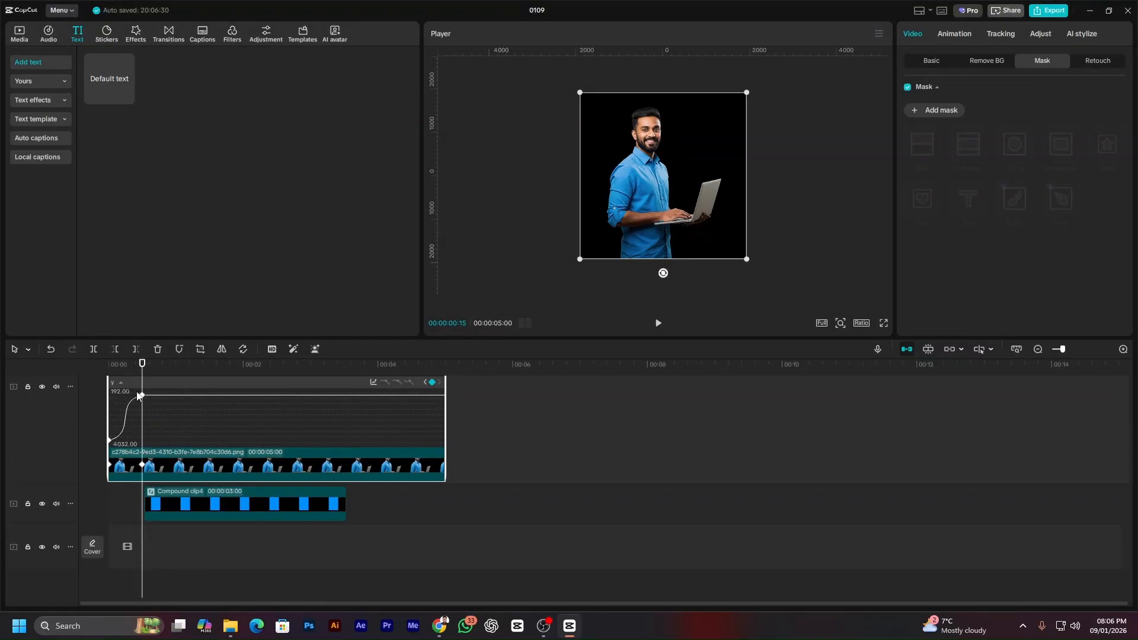
click(143, 395)
right_click(143, 396)
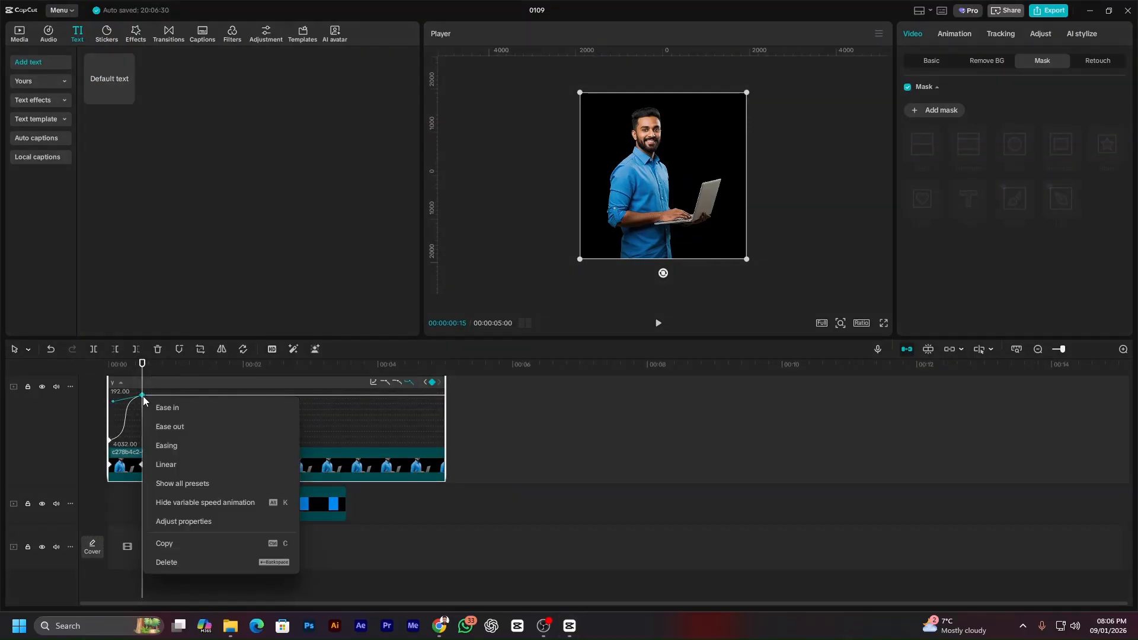
click(372, 384)
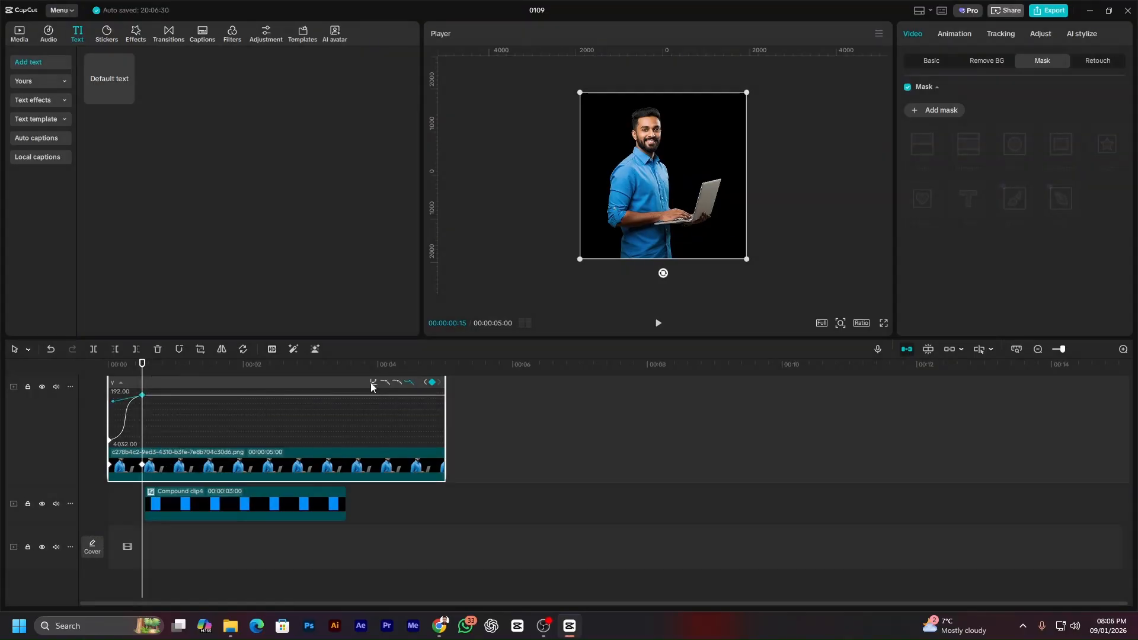
click(373, 383)
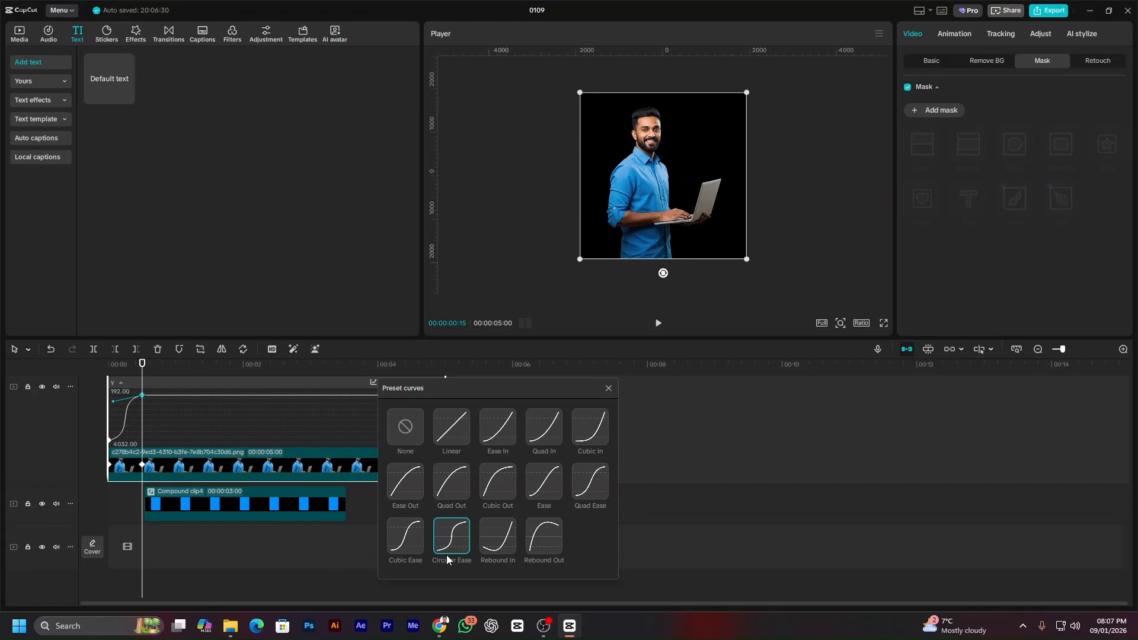
click(609, 389)
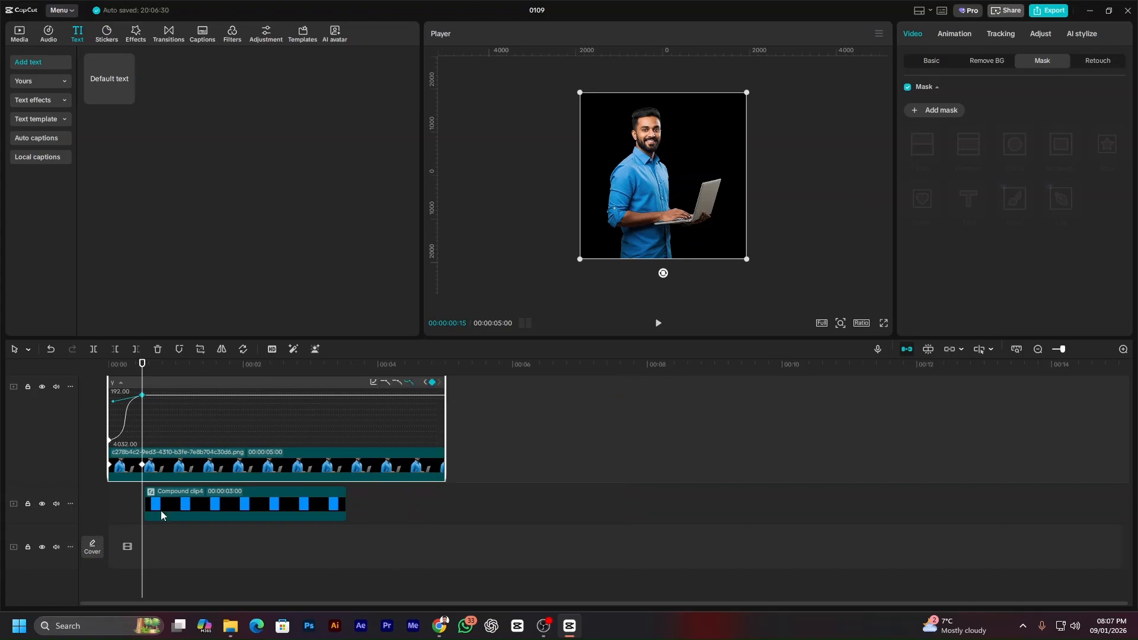
Show the compound clip's variable speed animation and apply the Circular Ease curve to its mask's vertical Size keyframe at 00:00:00:26.
click(189, 500)
drag(142, 375, 167, 376)
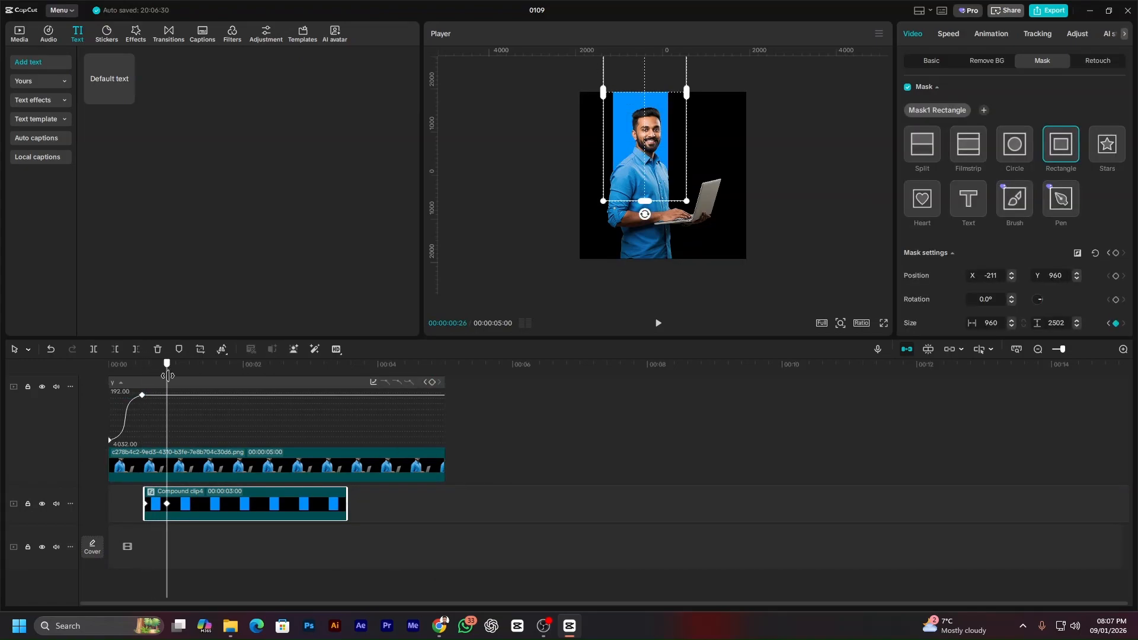
right_click(168, 506)
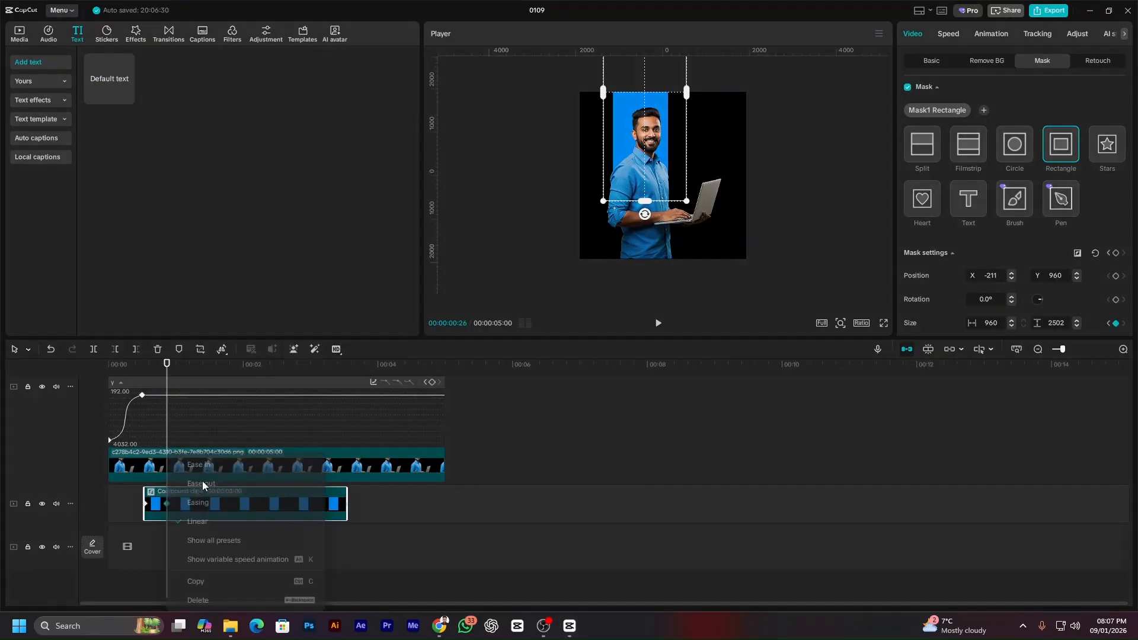
click(236, 560)
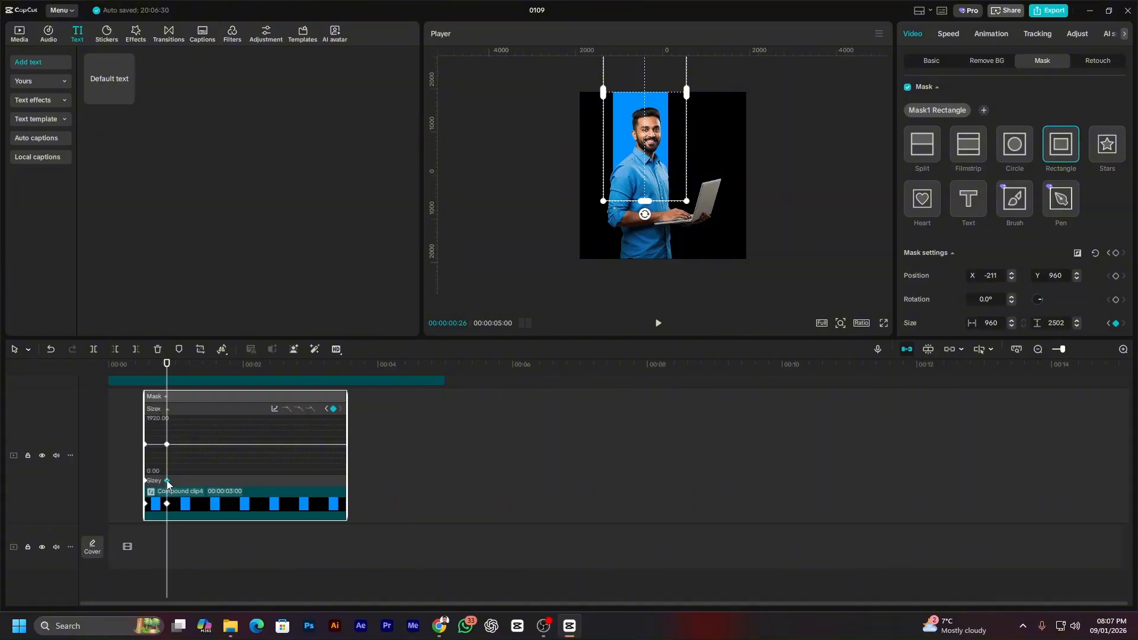
click(275, 408)
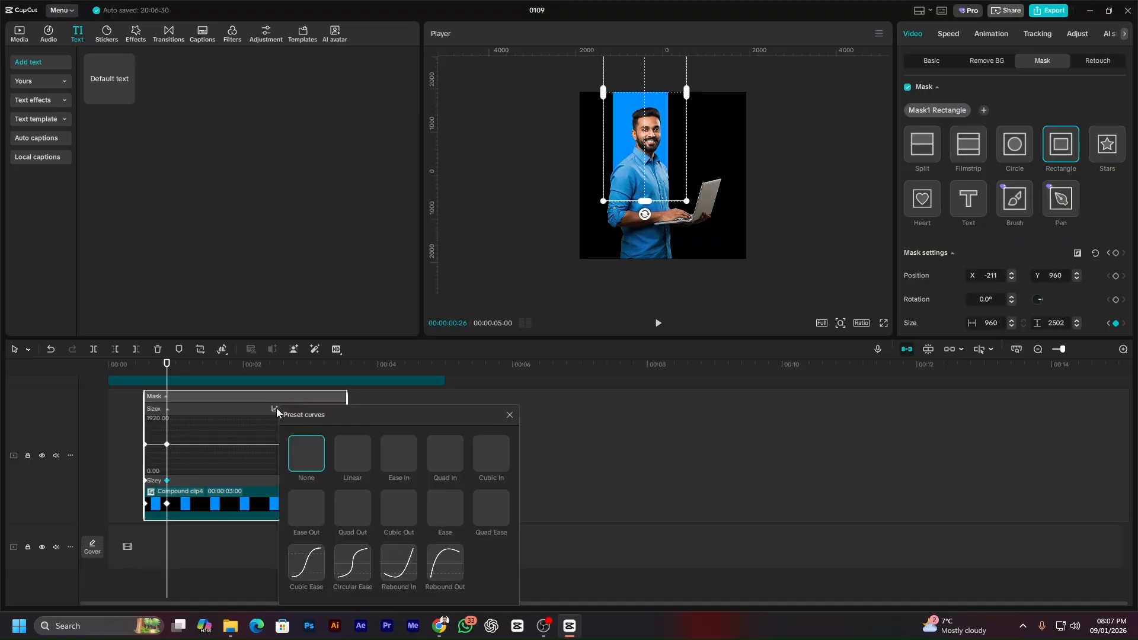
click(353, 571)
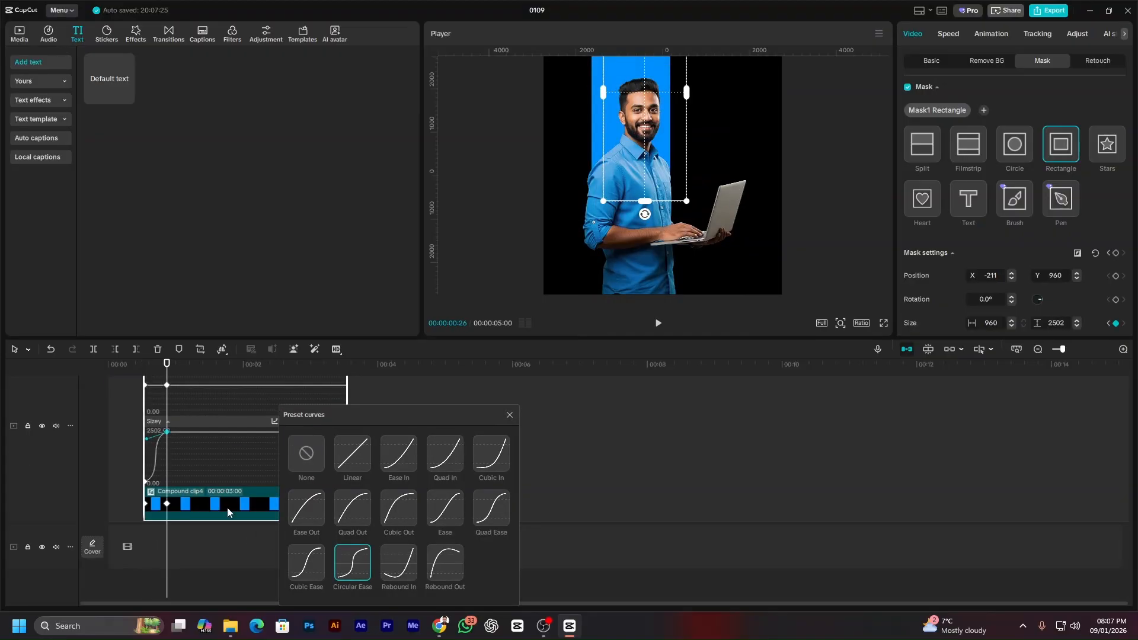
Play the animation repeatedly from the start to check the eased bar reveal against the image's slide-in.
drag(183, 367, 84, 378)
key(space)
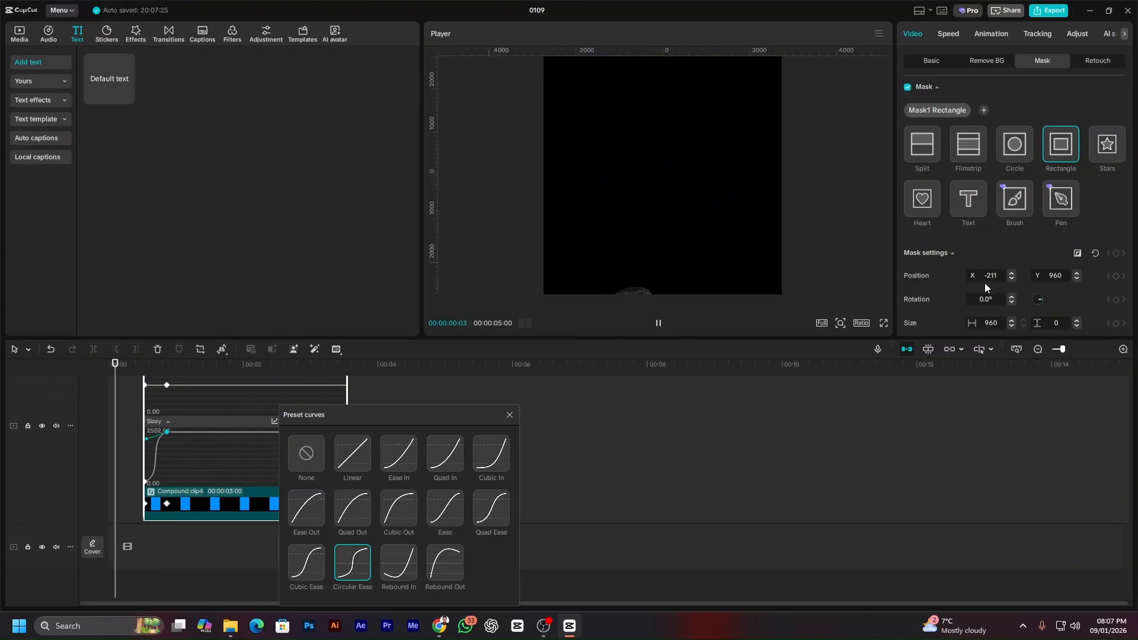
key(space)
scroll(521, 290, down, 3)
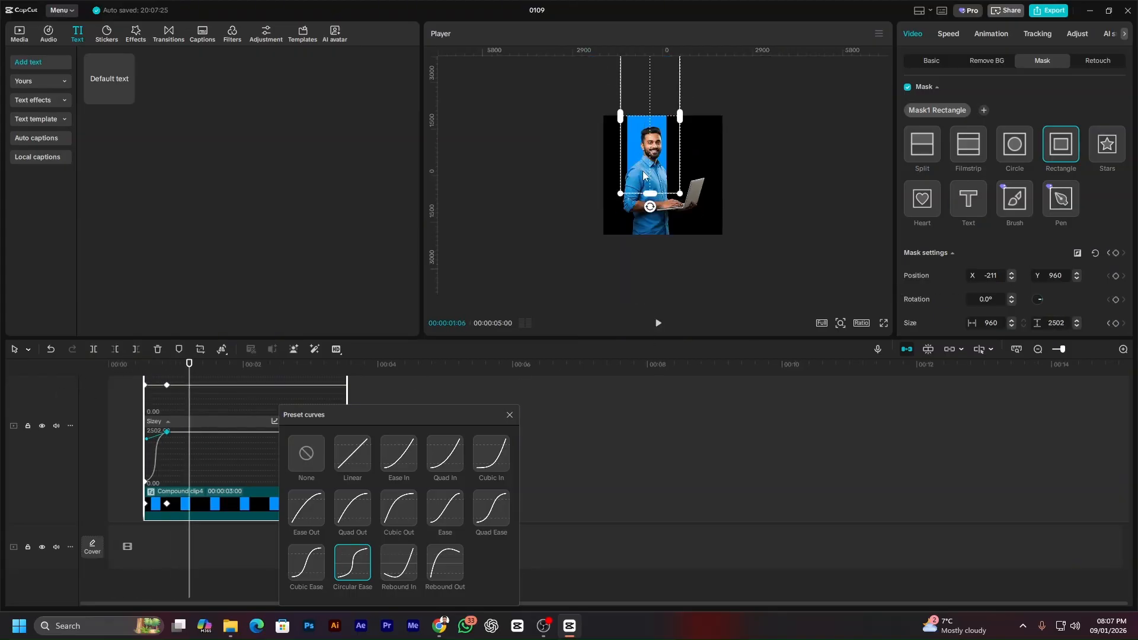
drag(179, 370, 65, 366)
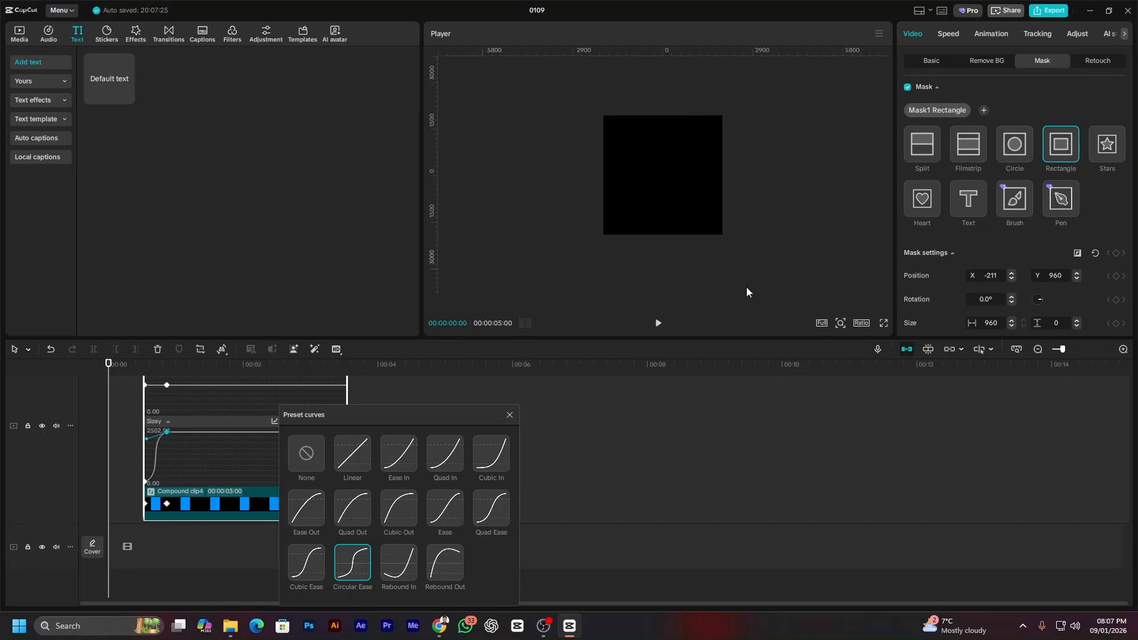
key(space)
key(space)
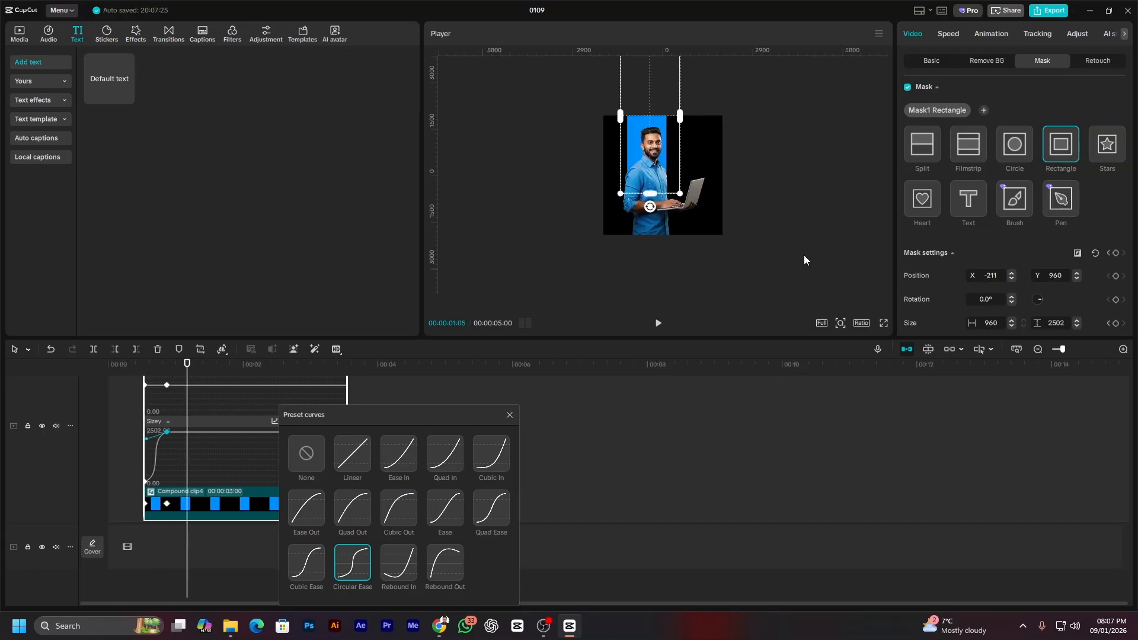
scroll(724, 220, up, 3)
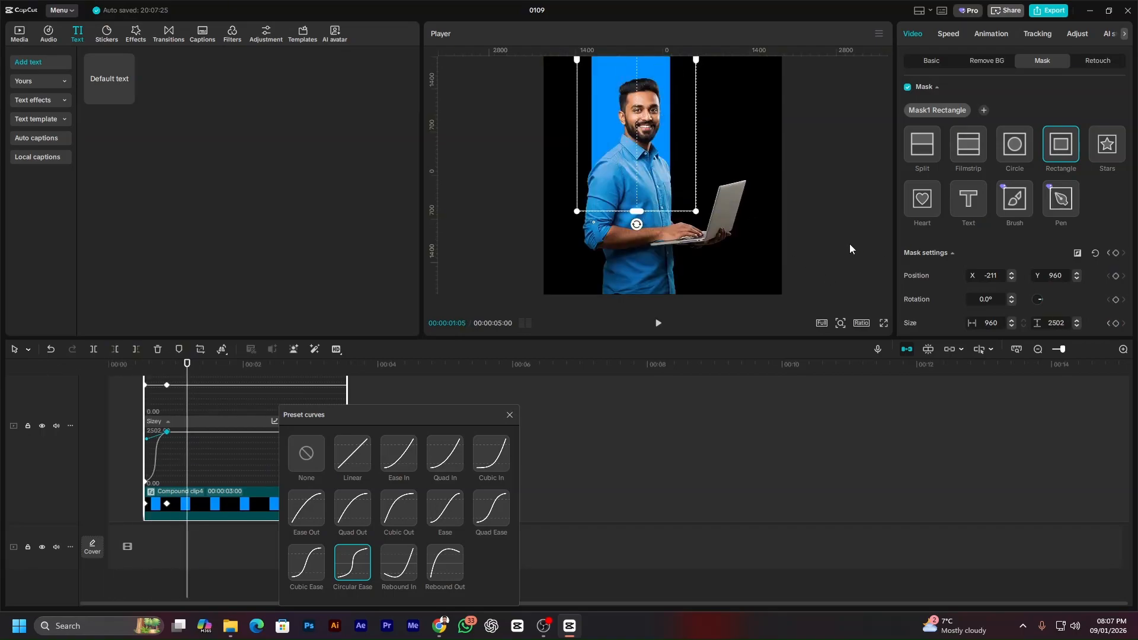
scroll(812, 244, down, 2)
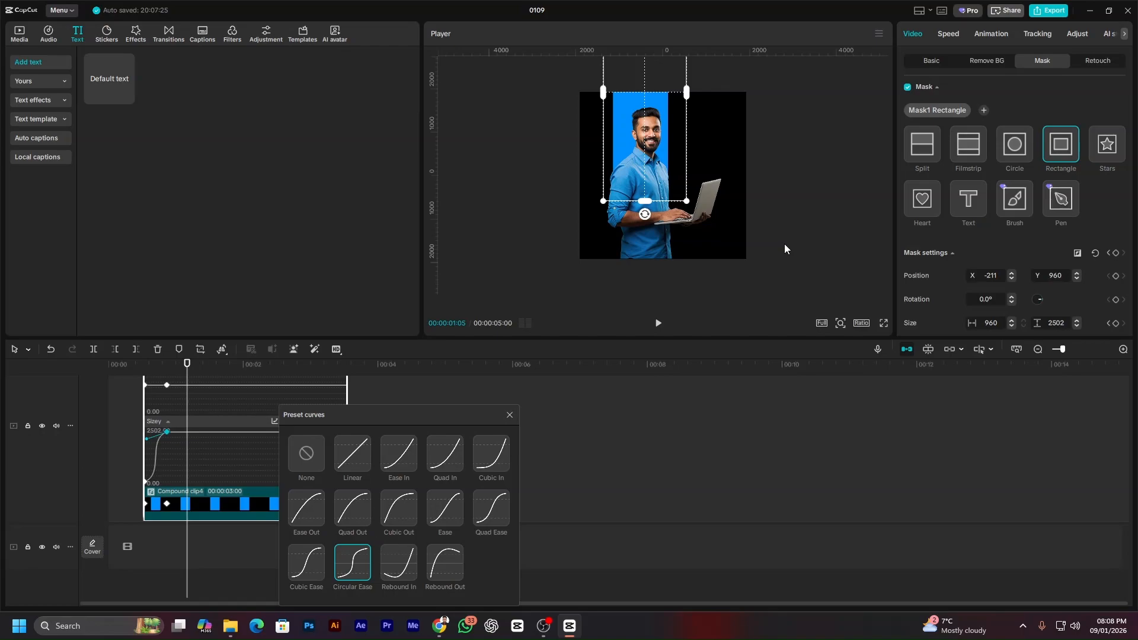
drag(187, 365, 90, 384)
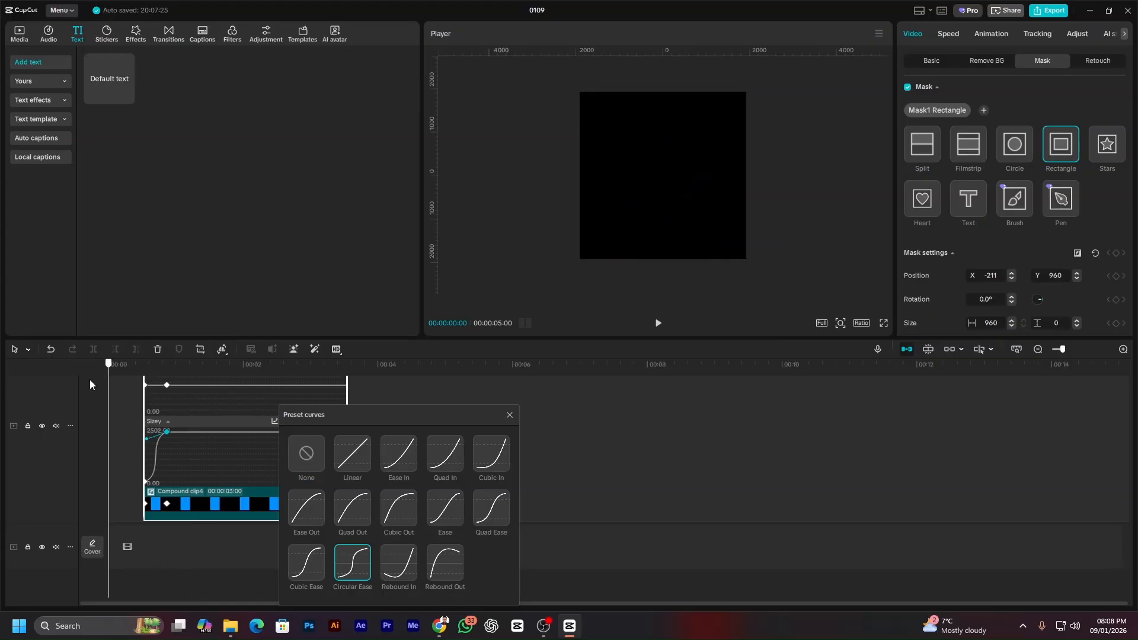
key(space)
key(space)
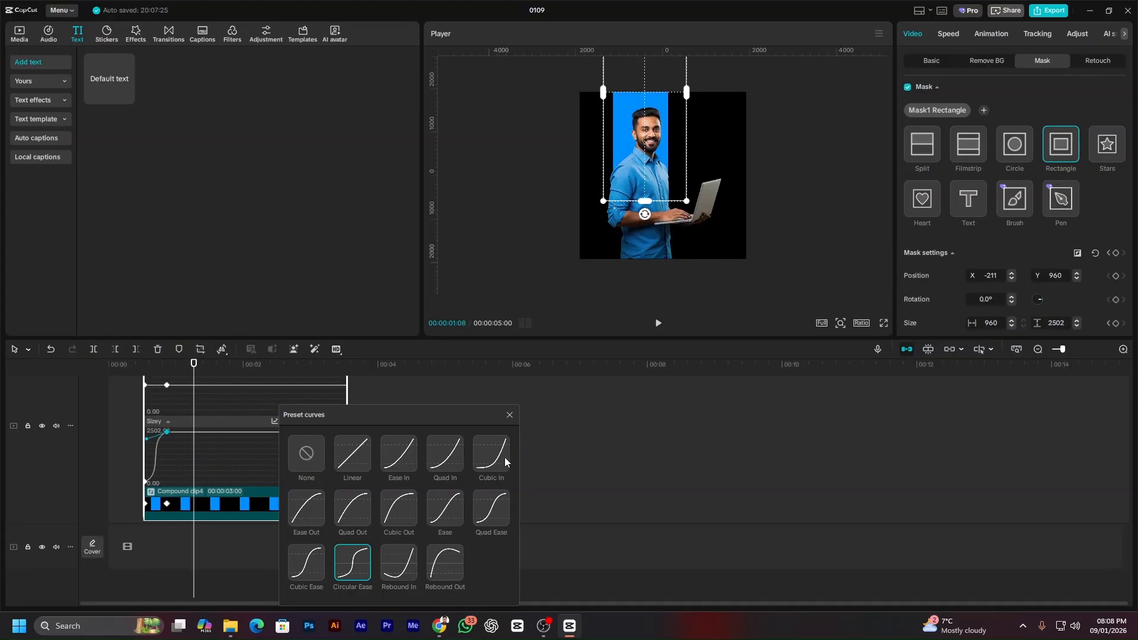
Close the preset curves and look over the keyframe graphs of the bar's mask and the image's Transform.
click(509, 415)
scroll(184, 433, up, 2)
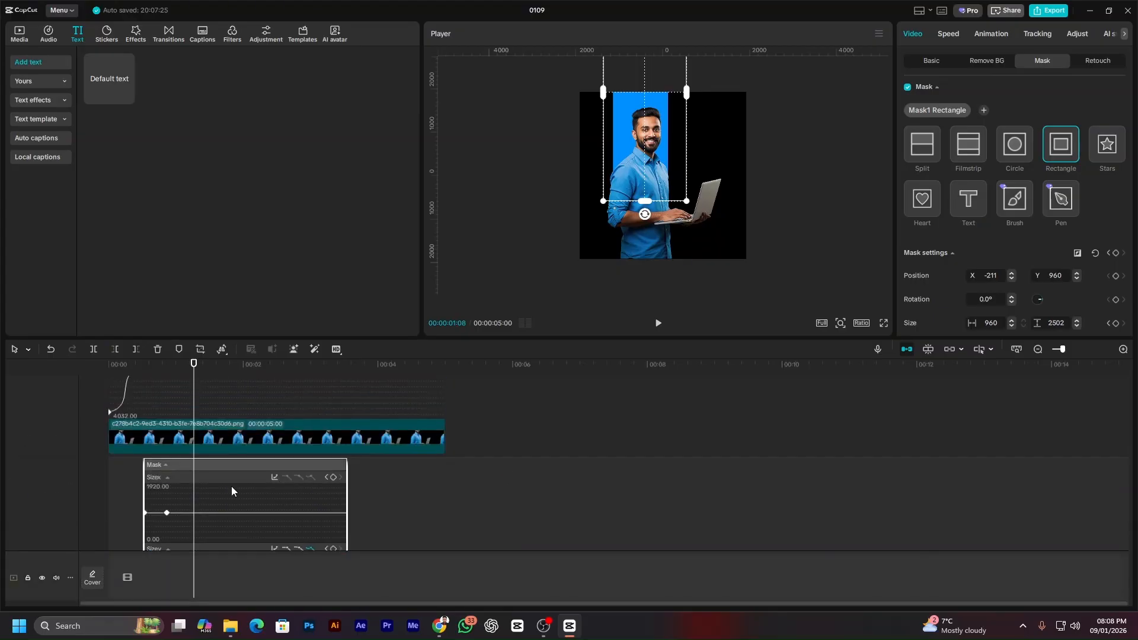
scroll(231, 486, up, 4)
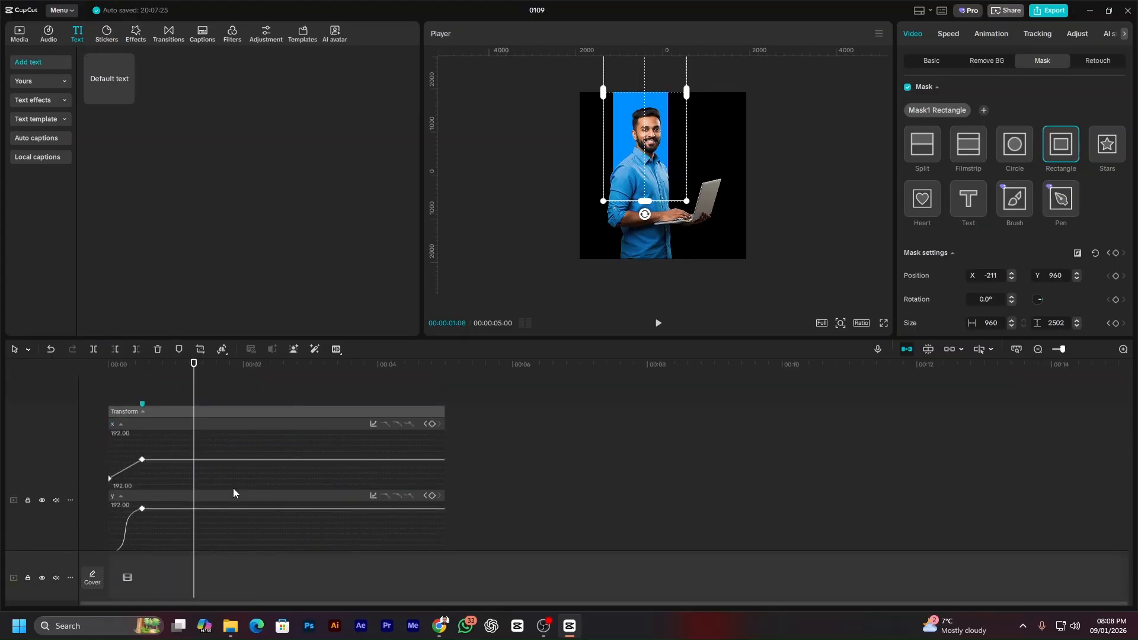
scroll(233, 492, down, 4)
scroll(238, 458, up, 4)
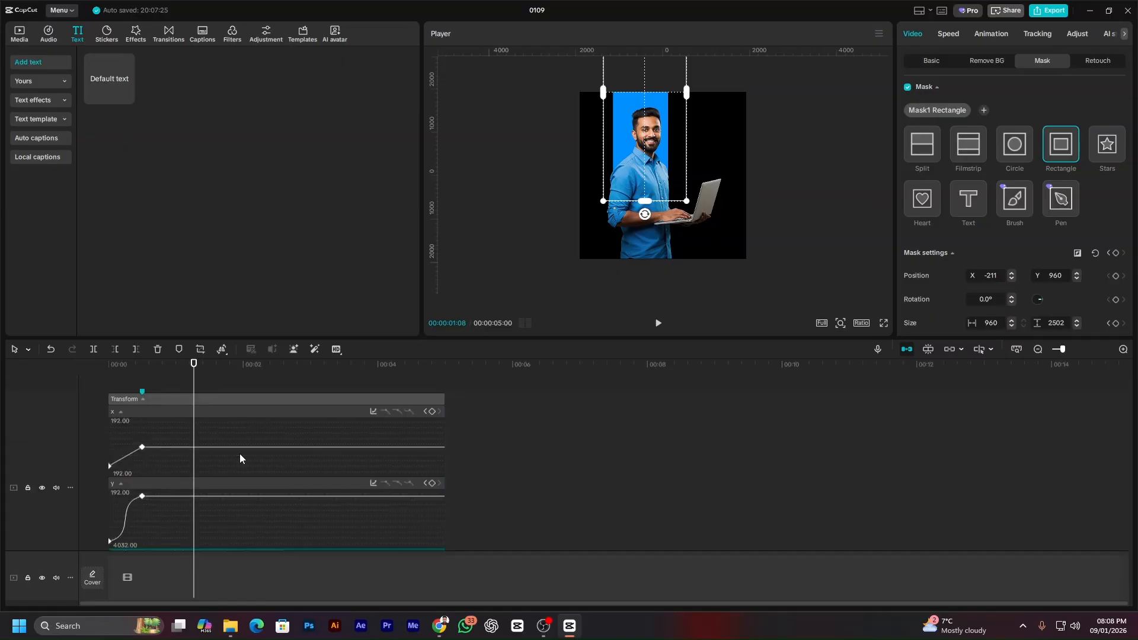
Collapse the image's Transform keyframe graphs on the timeline.
scroll(240, 456, up, 1)
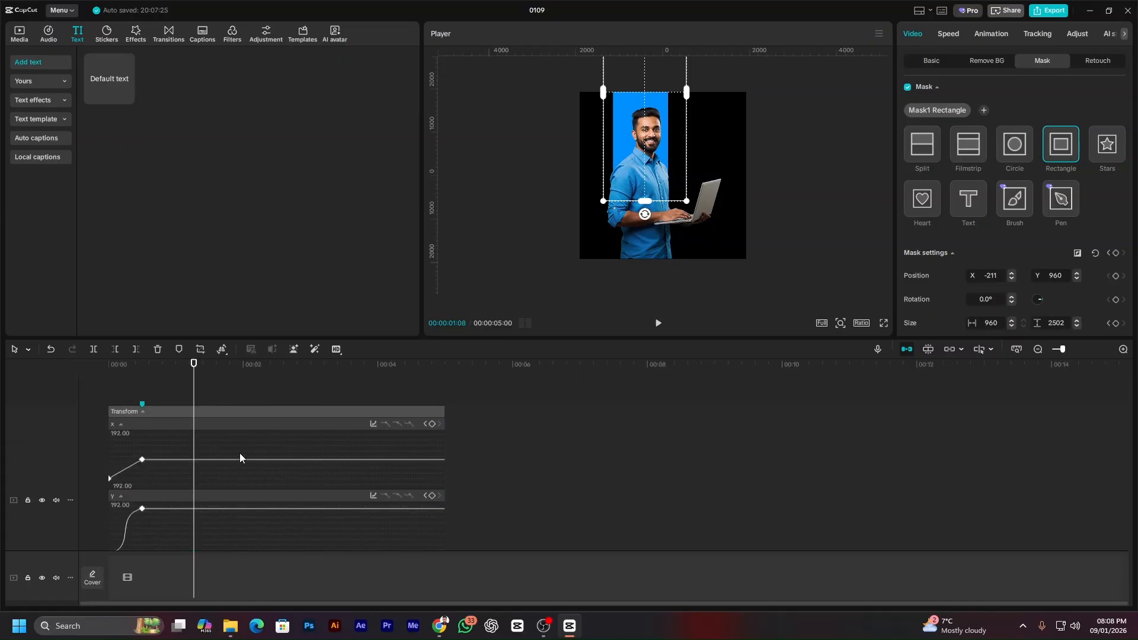
scroll(239, 453, down, 5)
scroll(166, 450, up, 5)
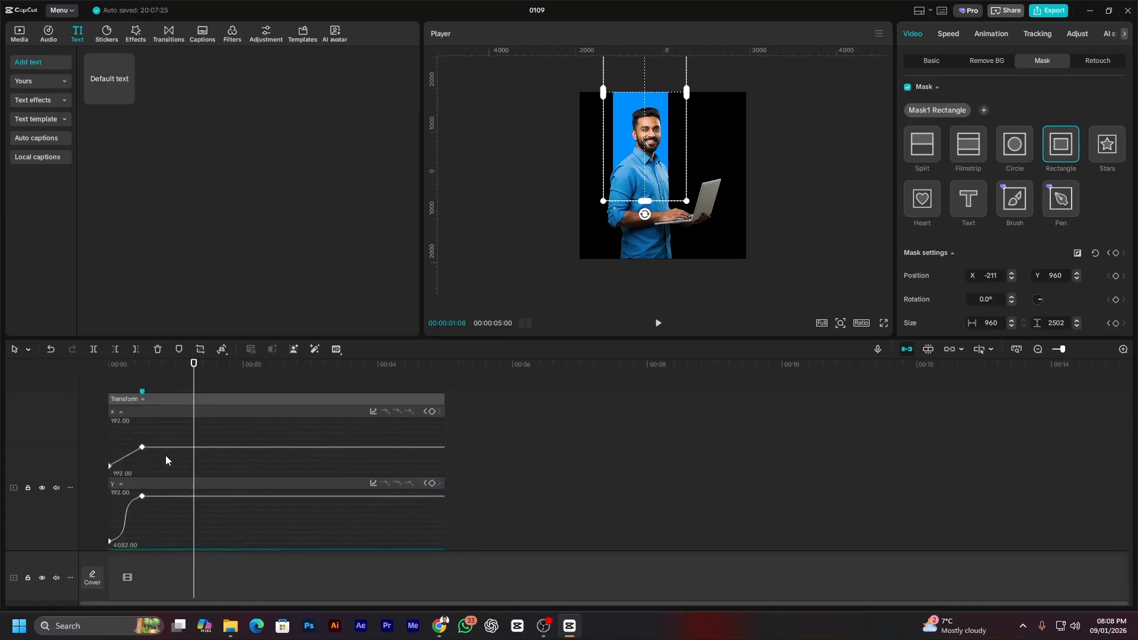
click(142, 399)
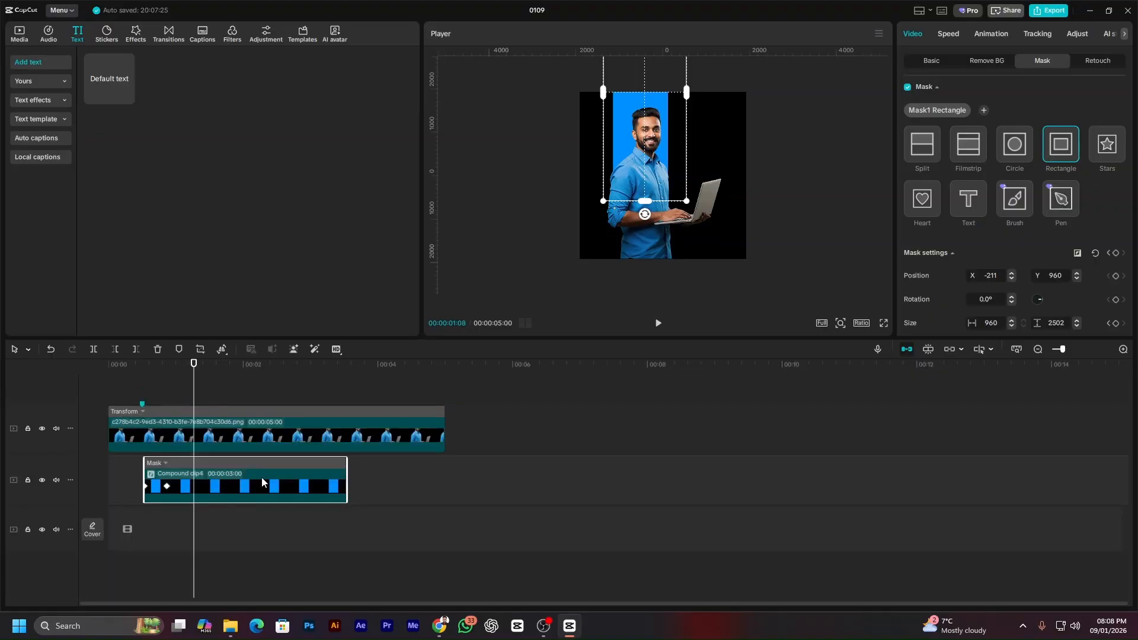
Duplicate the image clip onto a new track above the original and turn the copy into a compound clip.
drag(202, 366, 172, 395)
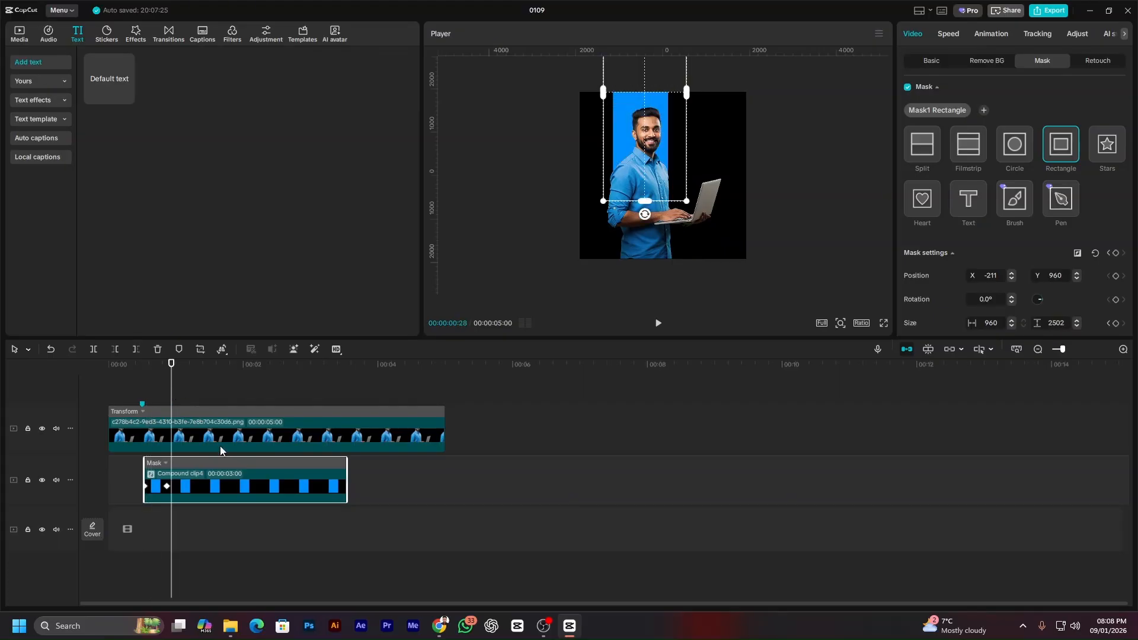
mouse_move(226, 435)
mouse_down()
mouse_move(218, 390)
mouse_move(219, 420)
mouse_up()
drag(171, 369, 158, 390)
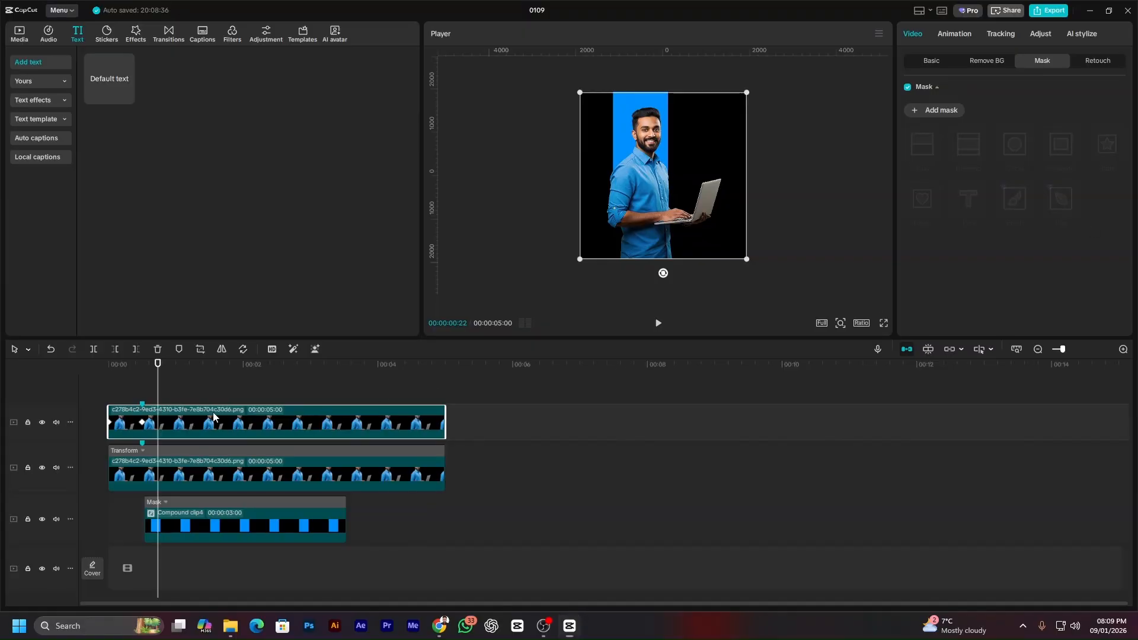
right_click(272, 412)
click(275, 450)
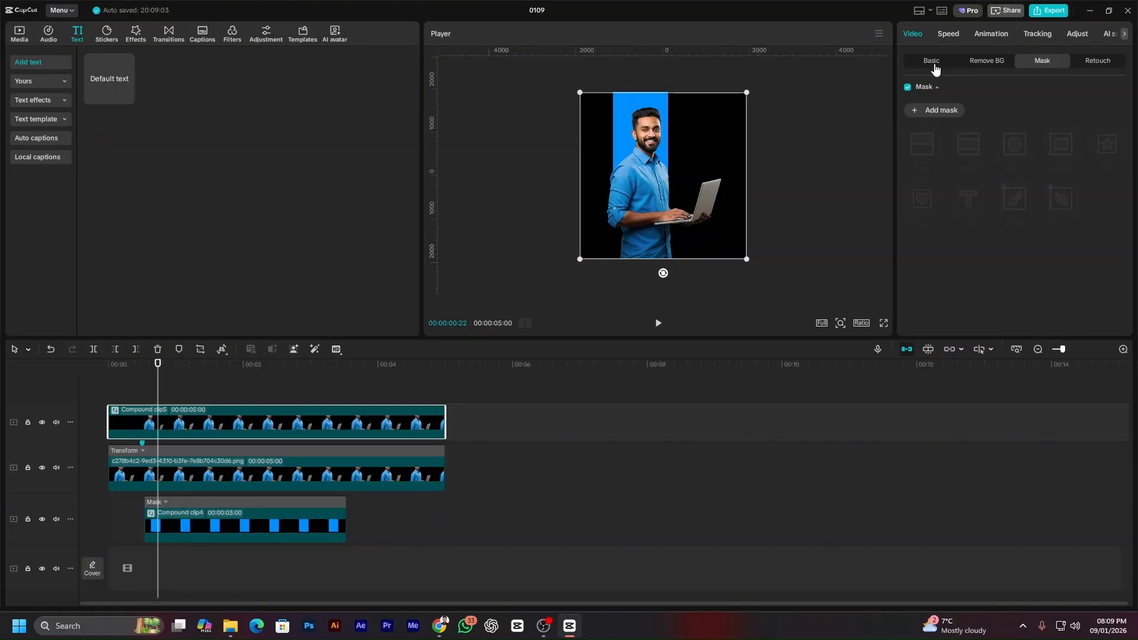
Turn the compound copy of the image white by pulling its Luma curve's white point almost to the black end.
click(1073, 33)
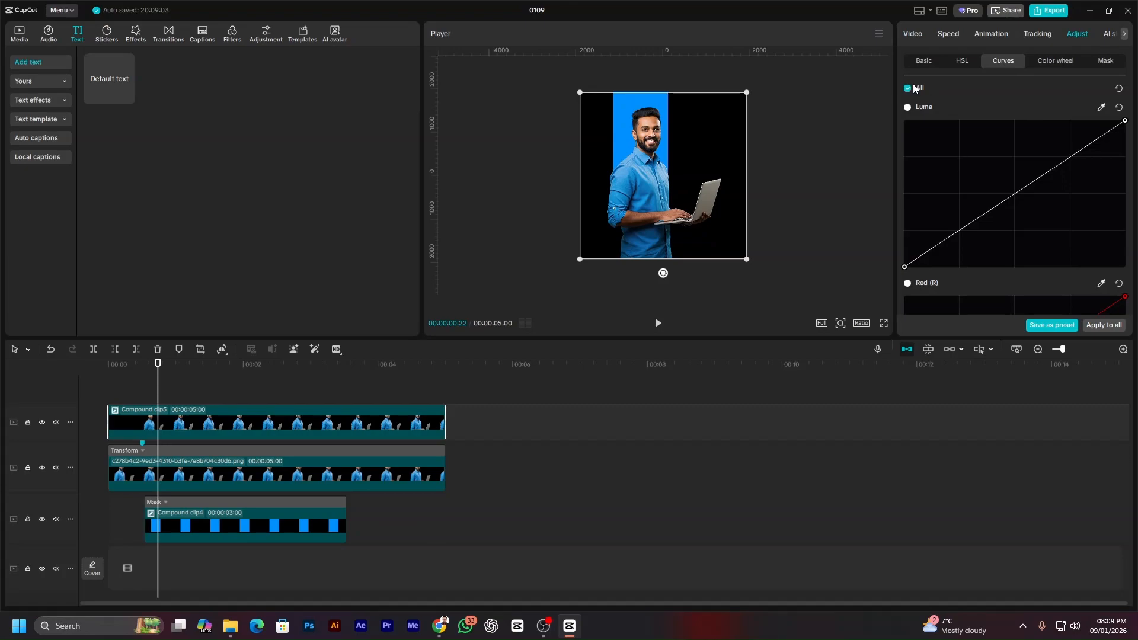
click(924, 63)
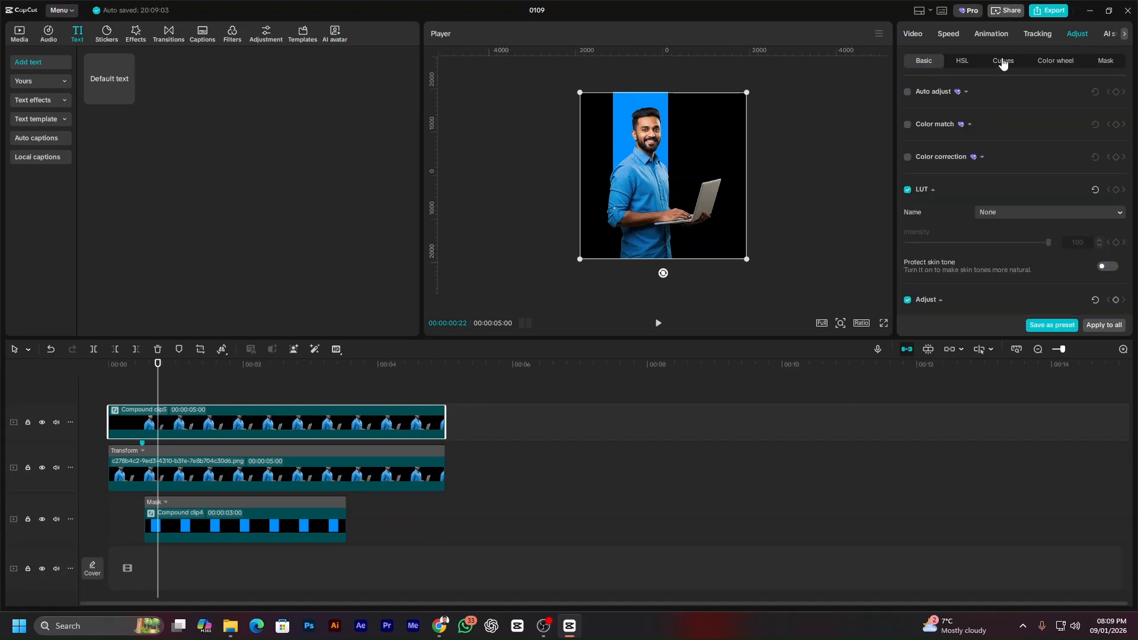
click(1002, 62)
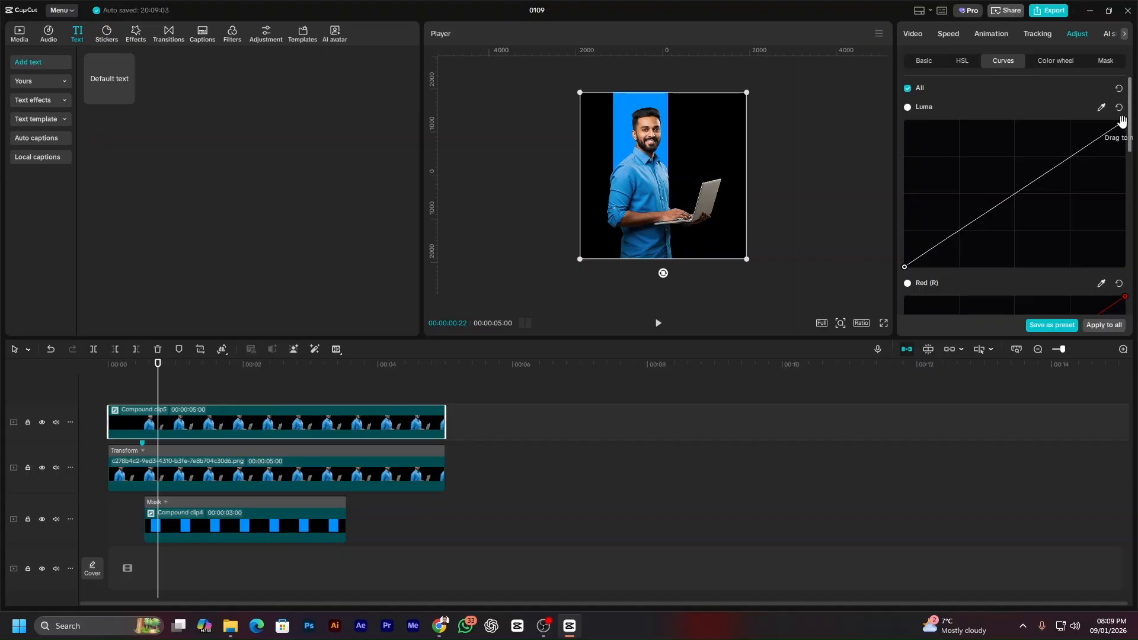
drag(1125, 122, 923, 133)
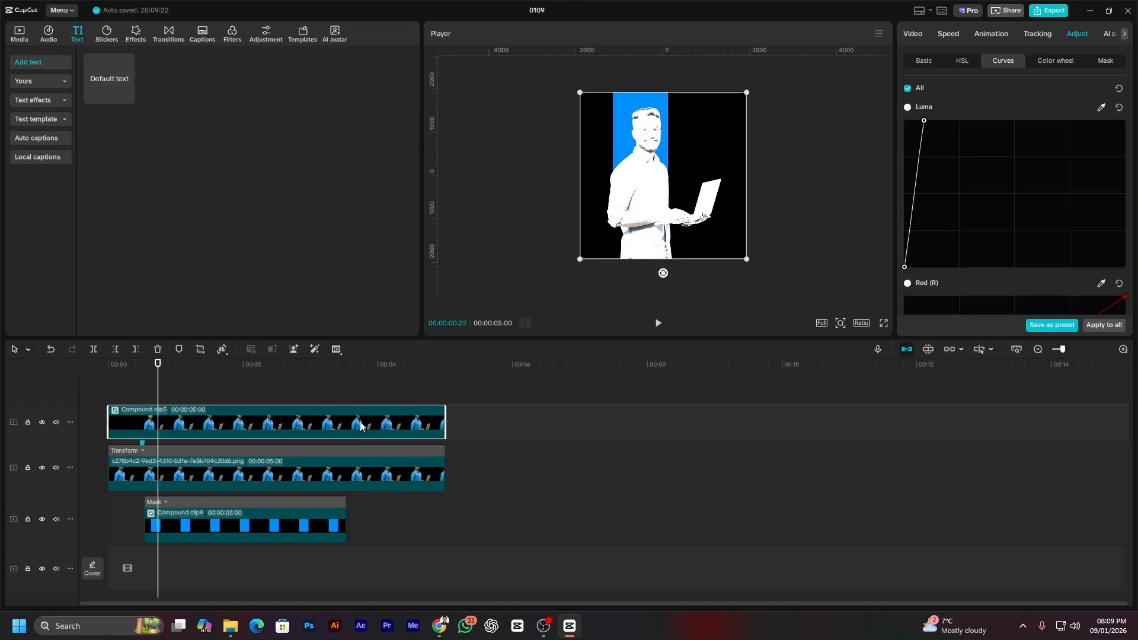
click(923, 60)
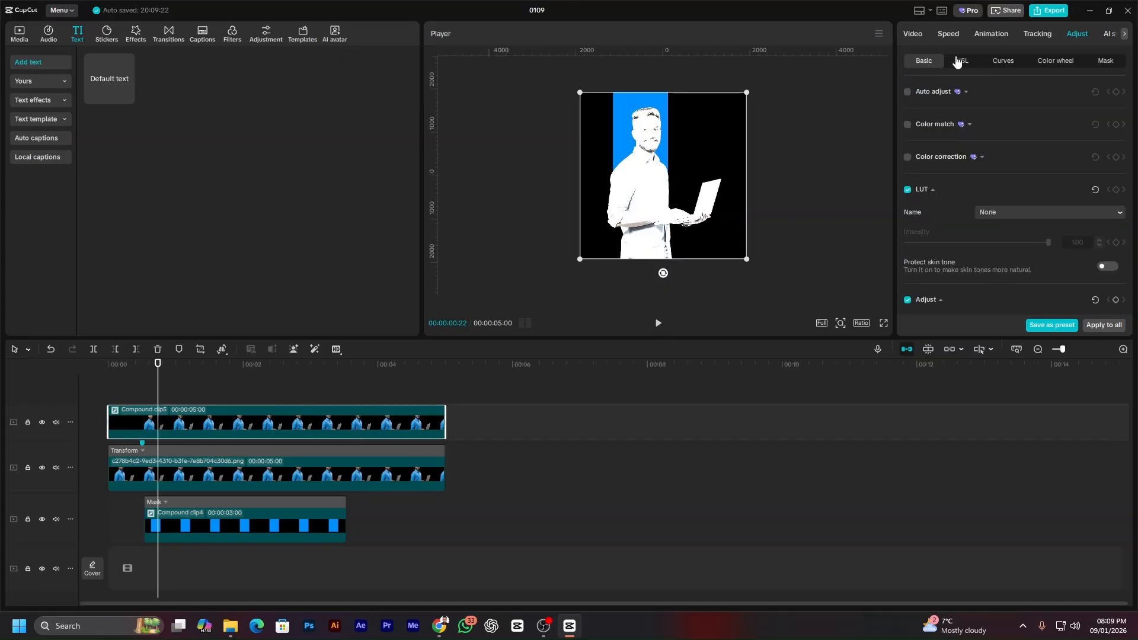
Add a Filmstrip mask to the white copy, rotated to 65°, centred at X -95, Y -95, with size 68 and feather 35.
click(918, 33)
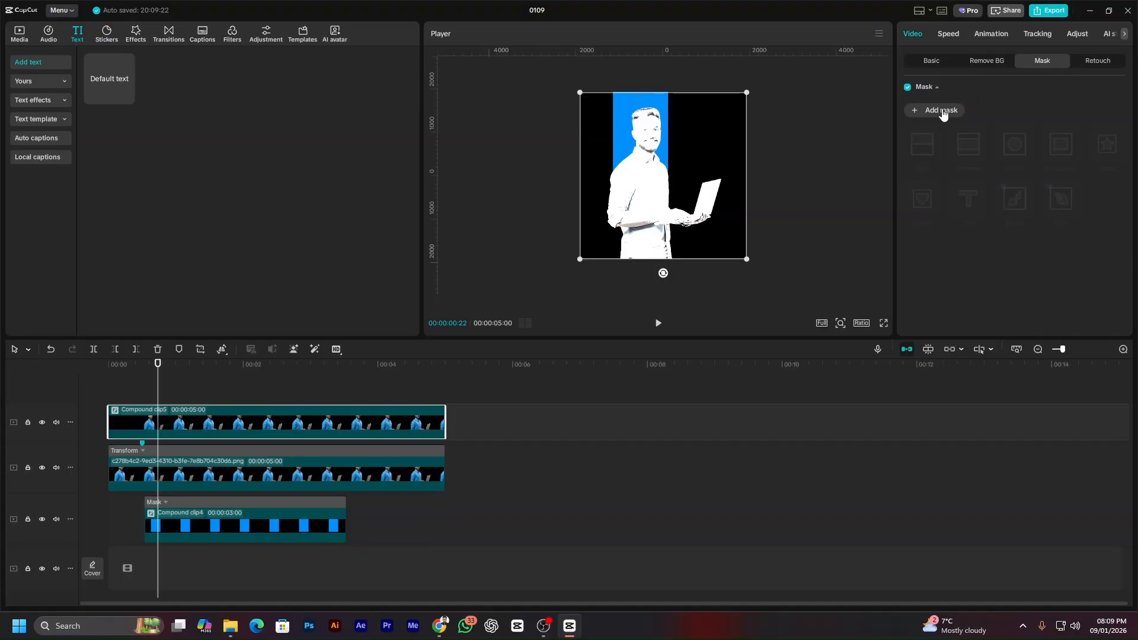
click(935, 112)
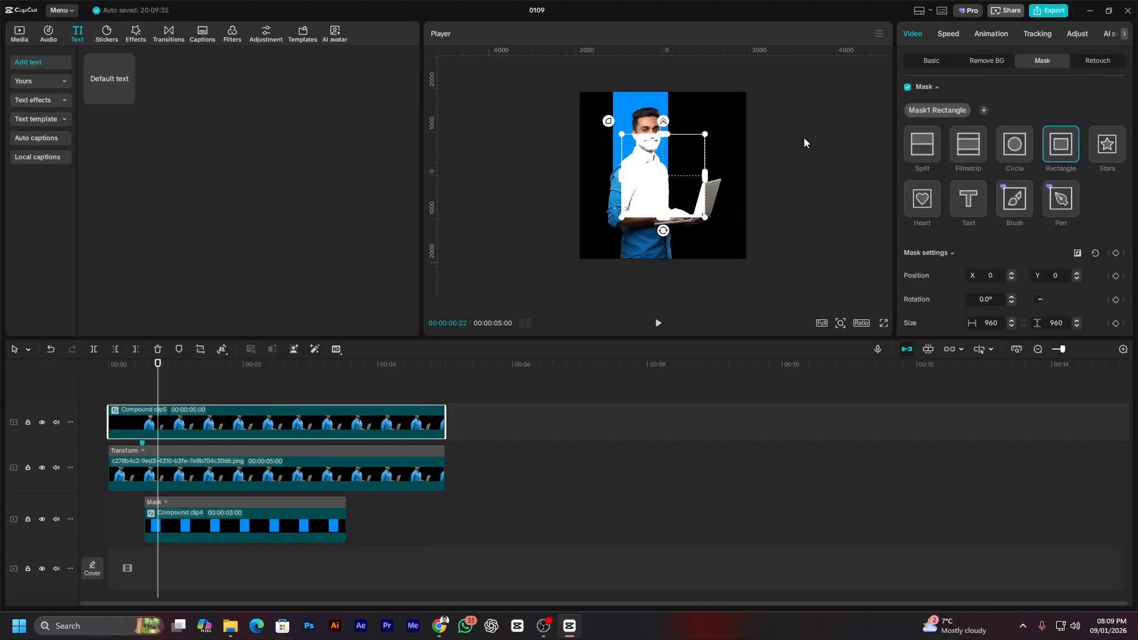
click(968, 146)
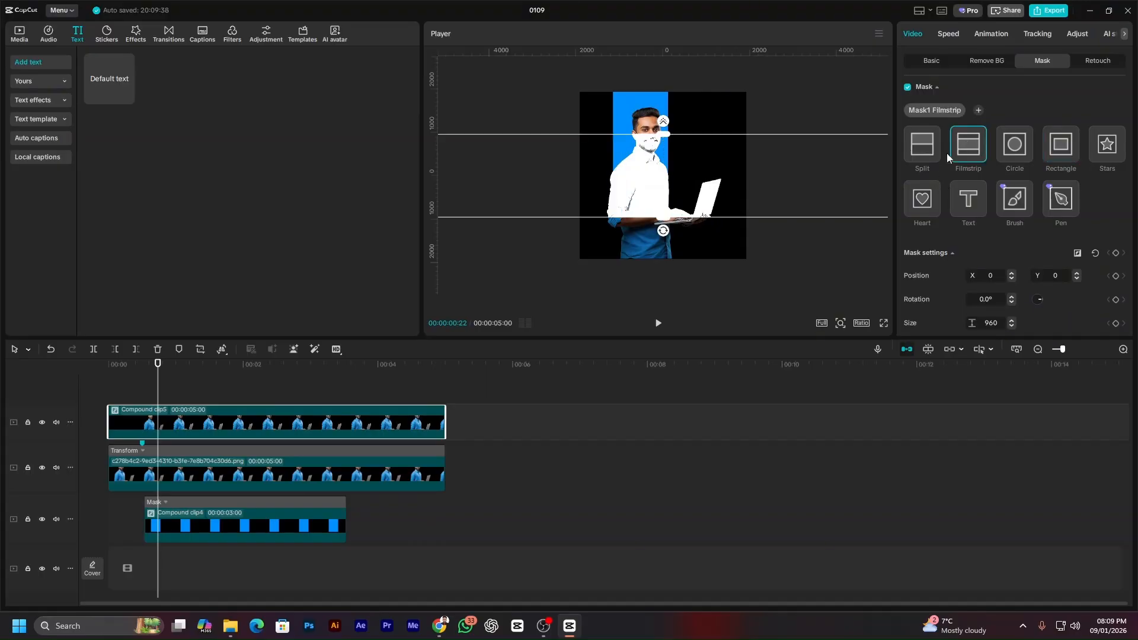
drag(660, 235, 522, 237)
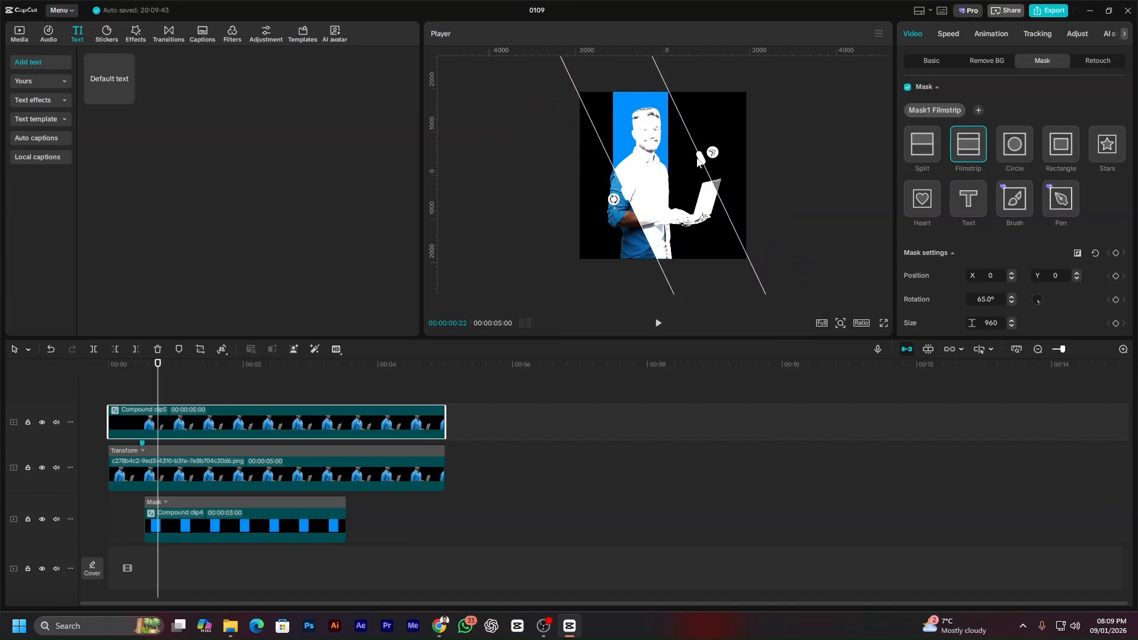
drag(697, 157, 682, 177)
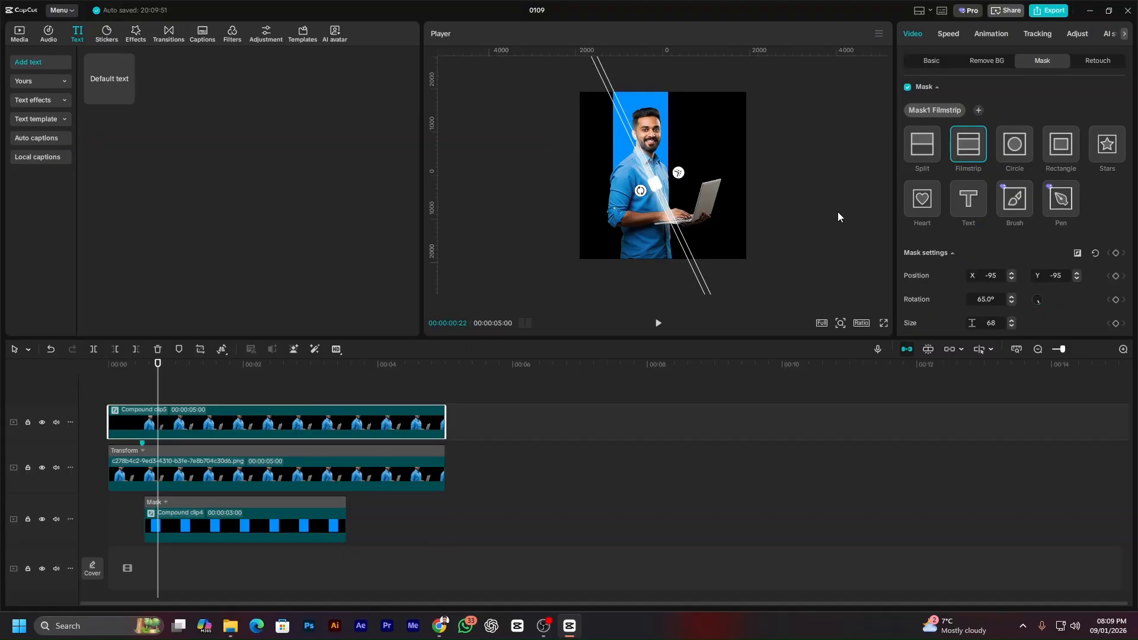
scroll(1046, 276, down, 2)
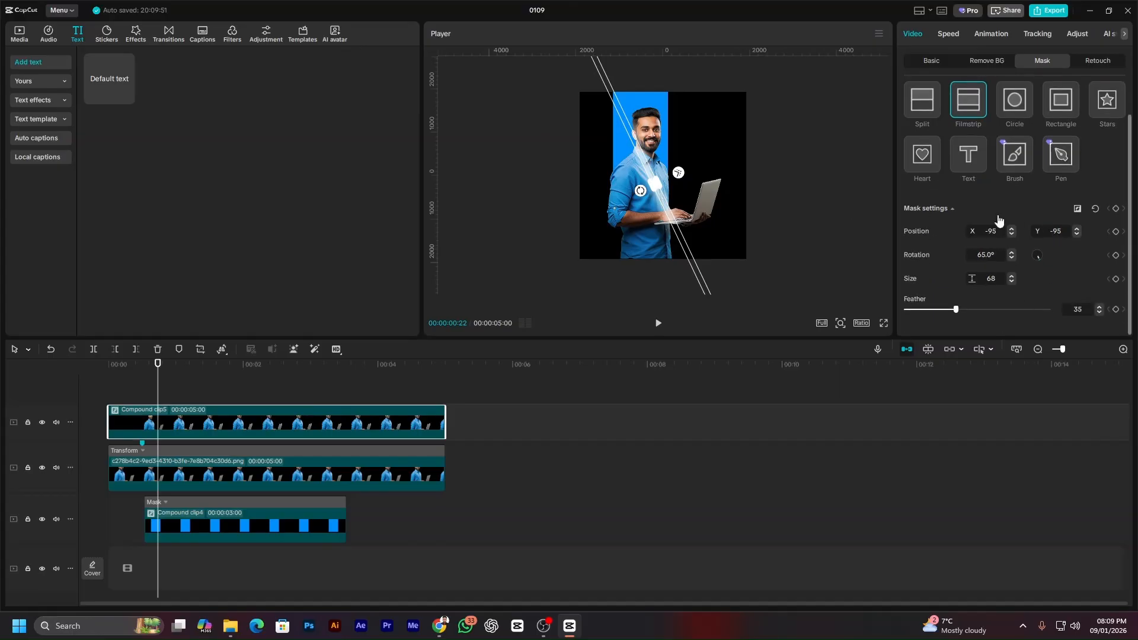
scroll(960, 154, up, 2)
Lower the white copy's opacity to about 78% and widen its Filmstrip mask to size 111.
click(926, 62)
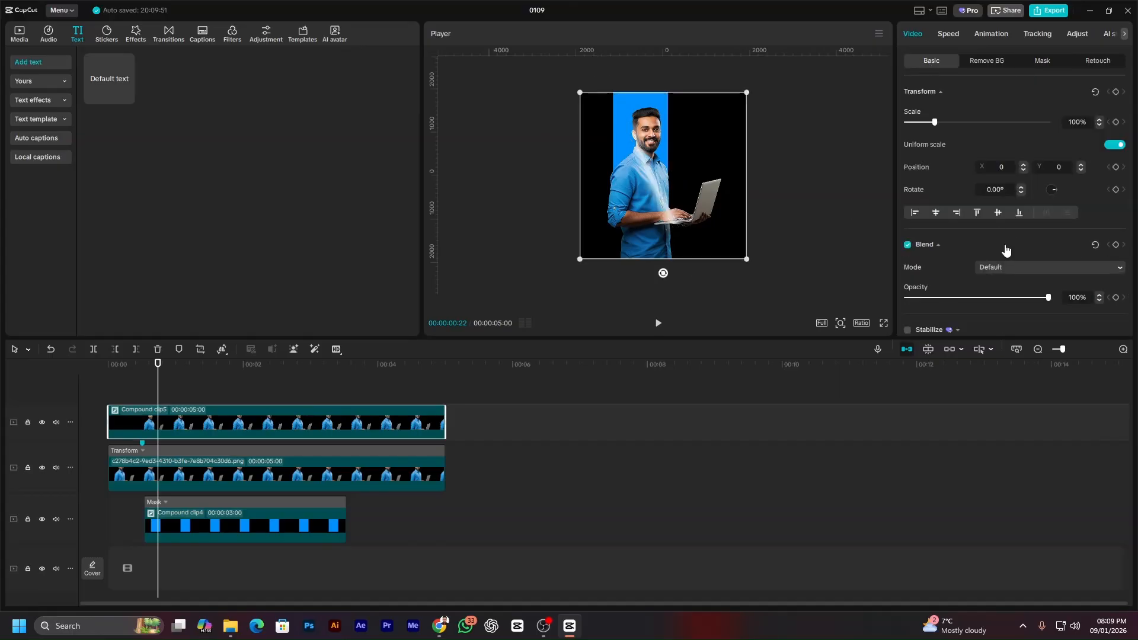
drag(1050, 297, 1017, 298)
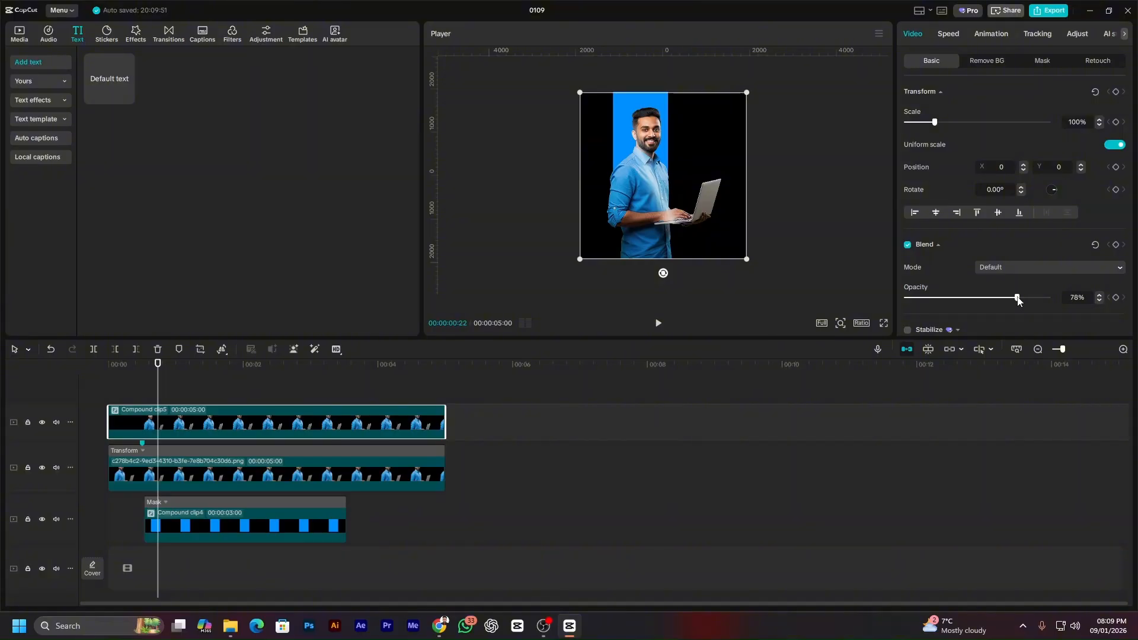
click(1045, 62)
drag(660, 184, 671, 190)
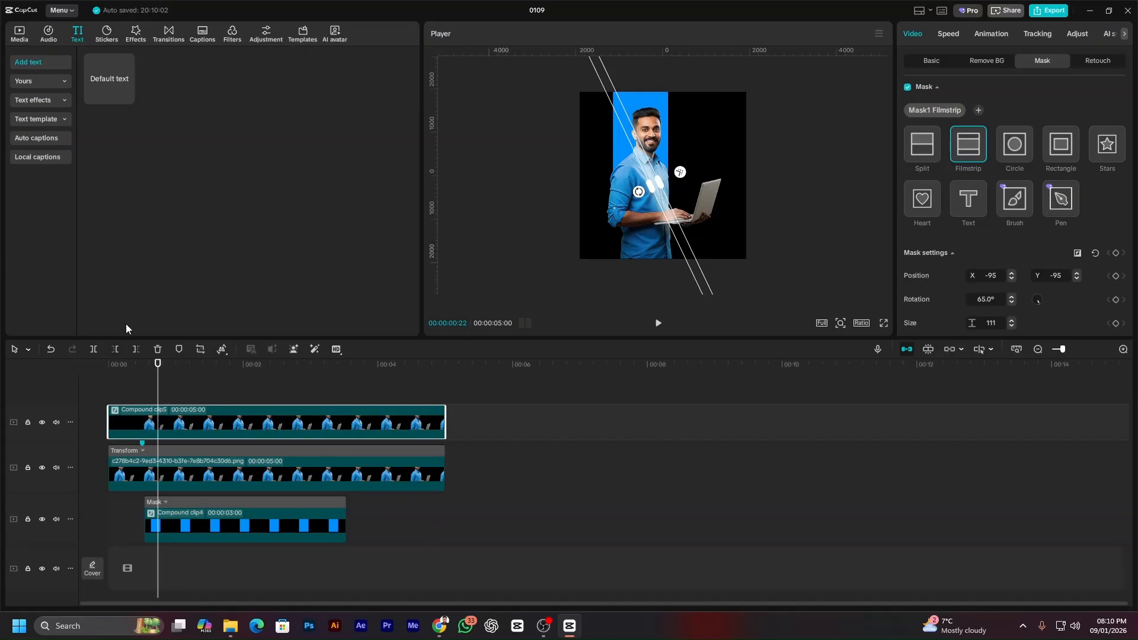
Place a marker on the blue bar's compound clip at its last mask keyframe, 00:00:00:26.
click(170, 518)
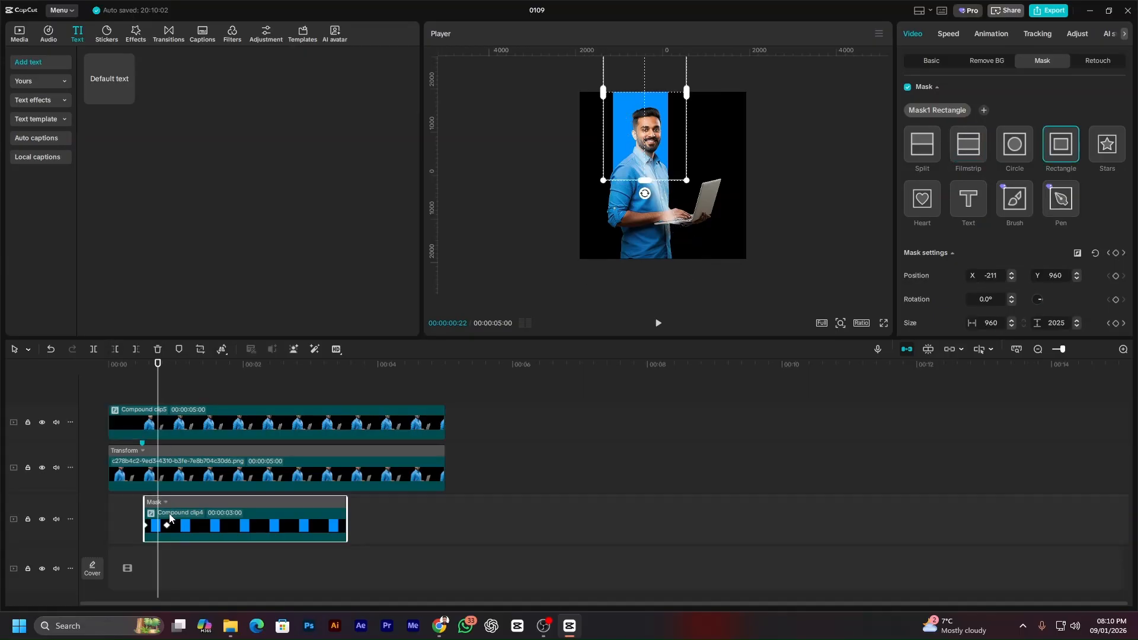
mouse_move(159, 358)
mouse_down()
mouse_move(132, 371)
mouse_move(166, 373)
mouse_up()
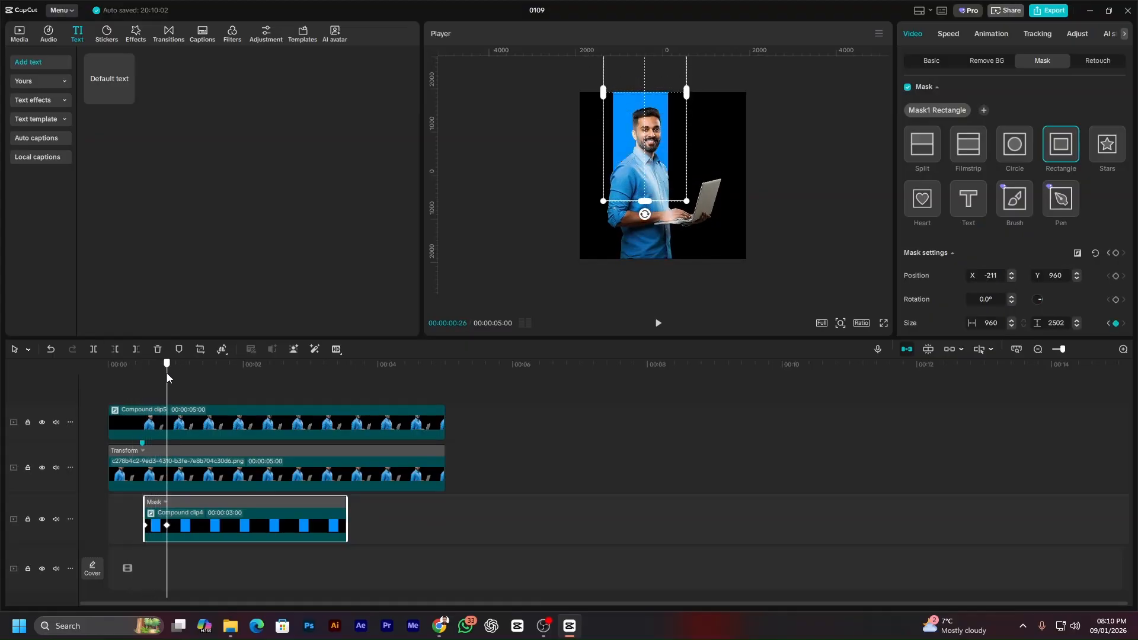
click(185, 431)
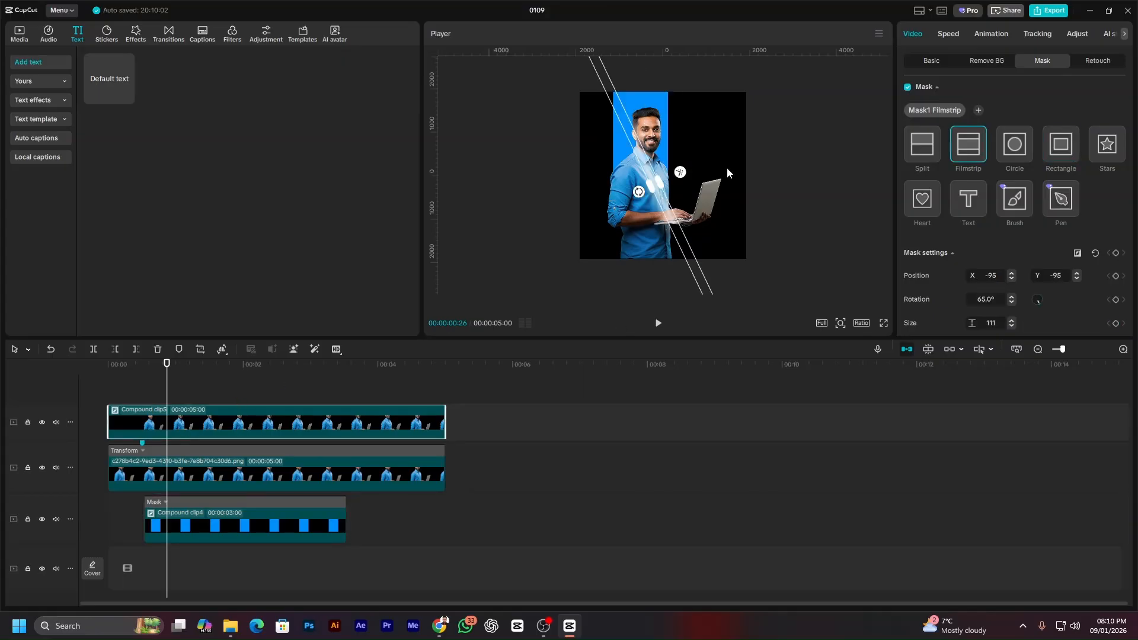
click(185, 505)
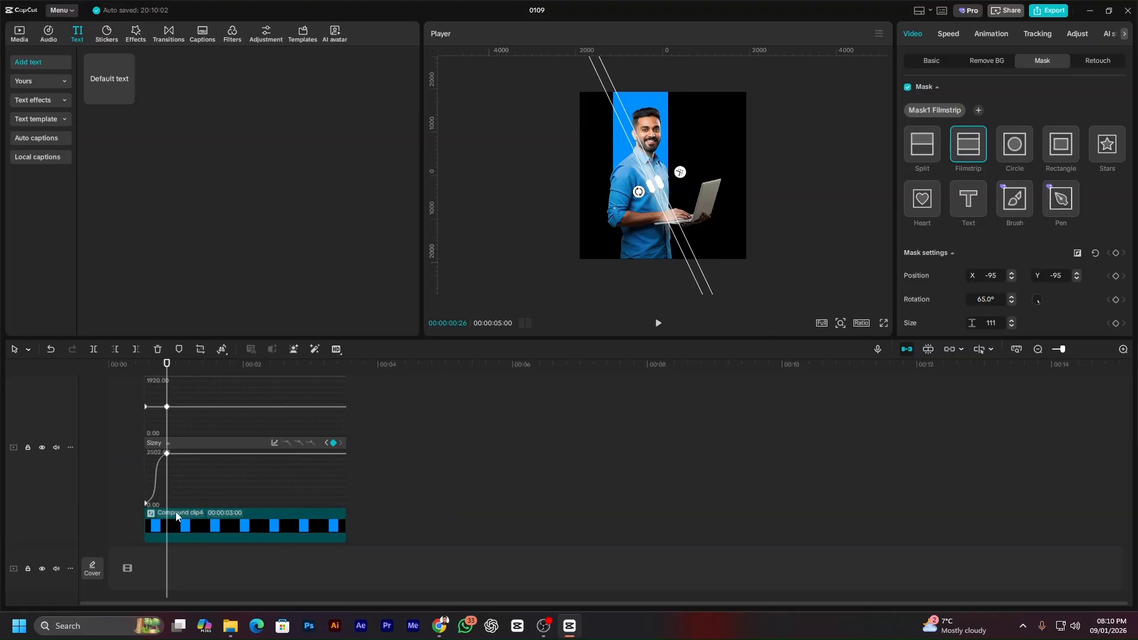
click(177, 514)
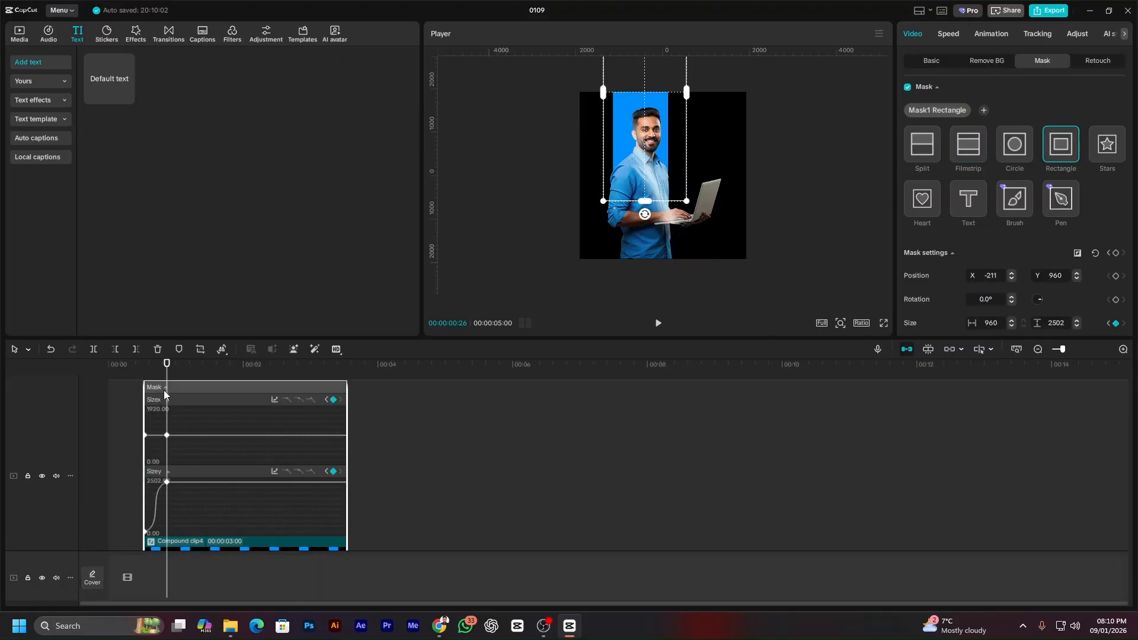
click(162, 387)
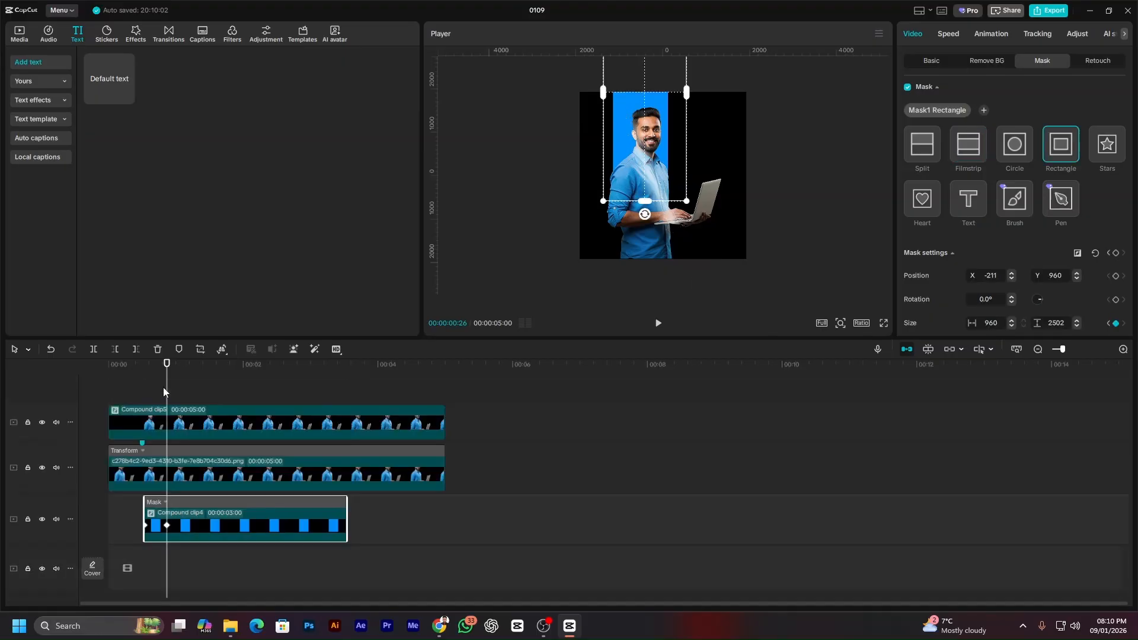
click(179, 350)
Move the white copy's Filmstrip mask off the man to X -750, Y -736 and add a mask Position keyframe at 00:00:00:26.
click(191, 430)
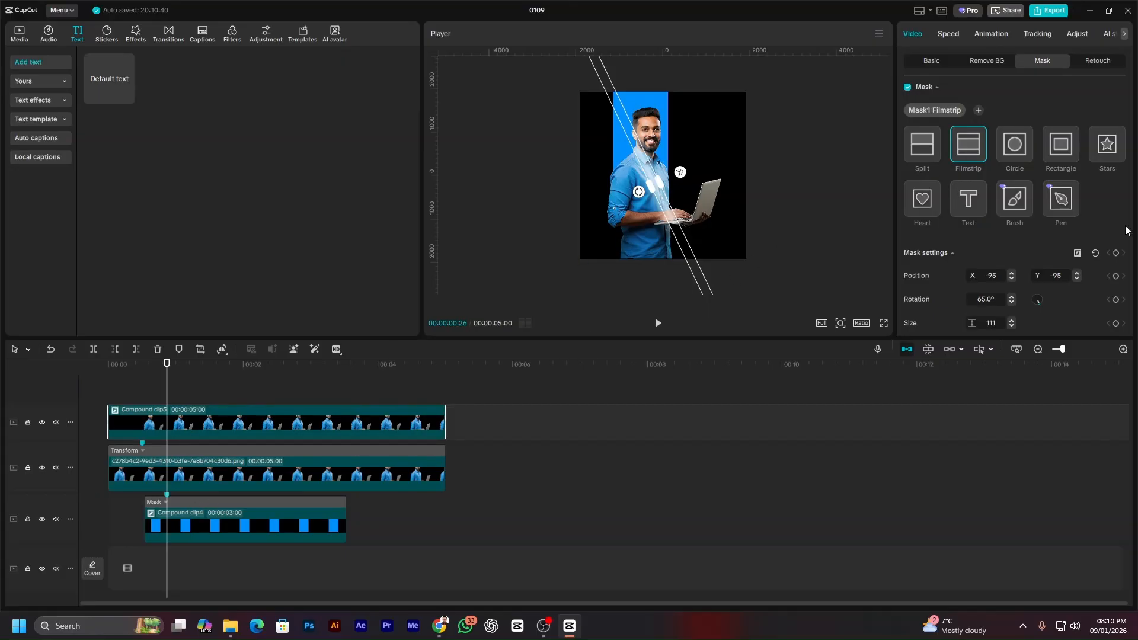
scroll(1016, 179, down, 2)
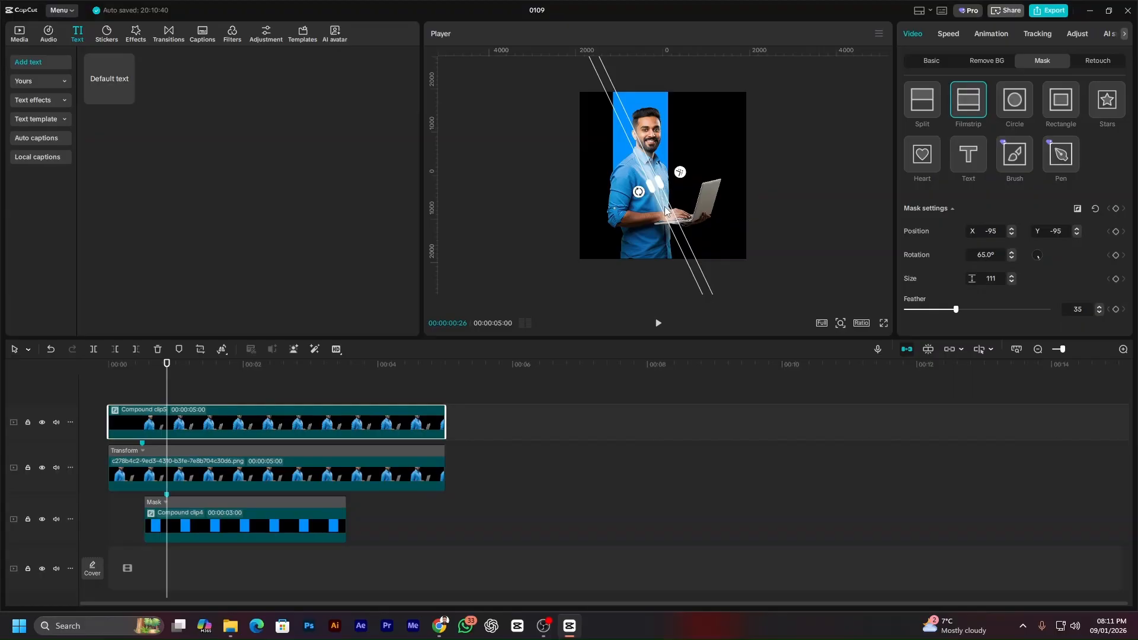
drag(666, 210, 641, 219)
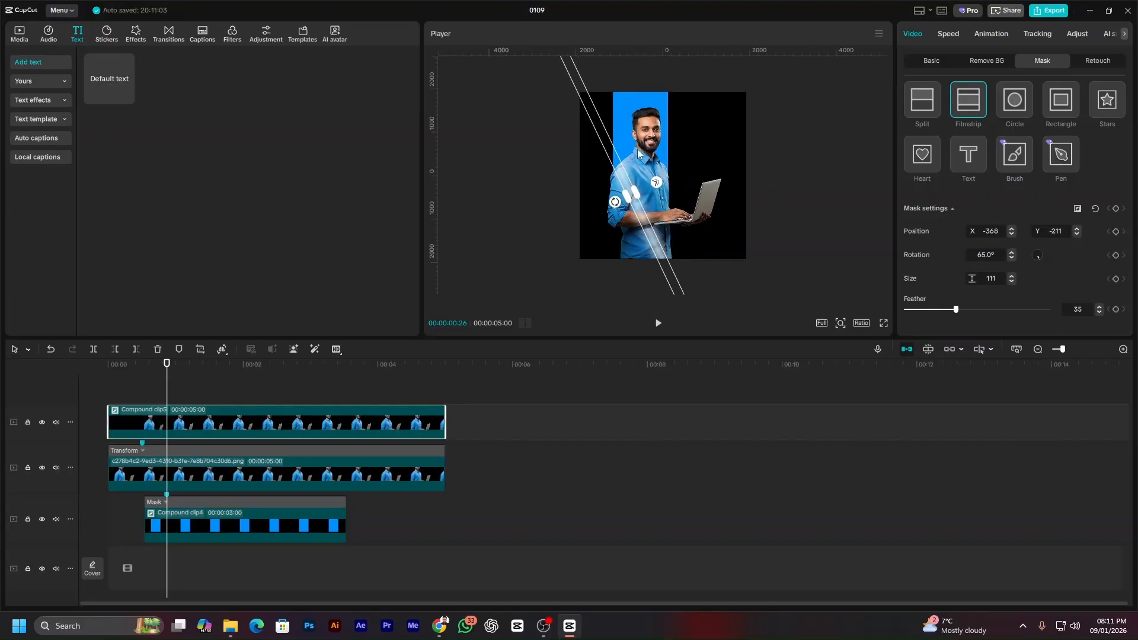
drag(616, 177, 628, 173)
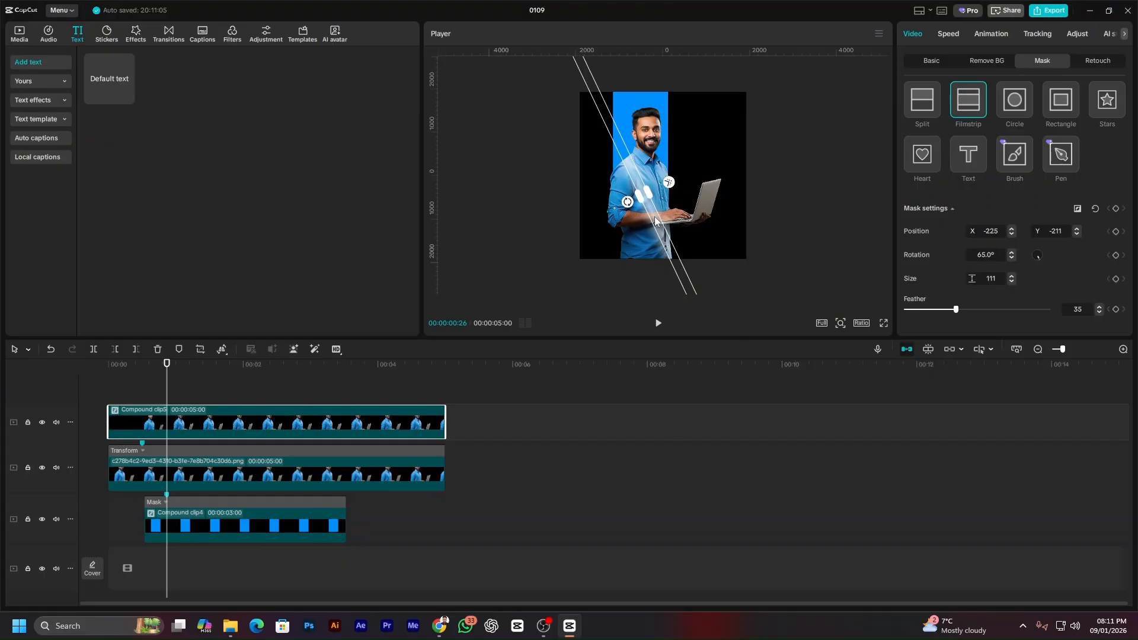
drag(655, 220, 638, 241)
drag(622, 259, 609, 268)
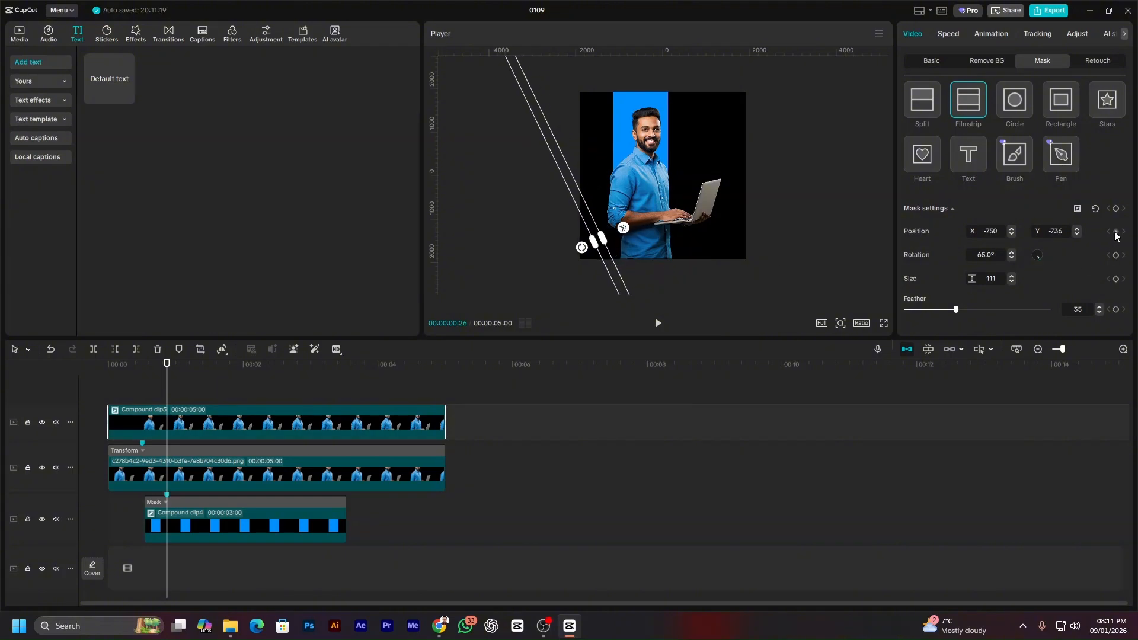
click(1116, 231)
Add a mask Position keyframe at 00:00:01:16 and move the Filmstrip mask past the man to X 805, Y -34.
key(shift+Right)
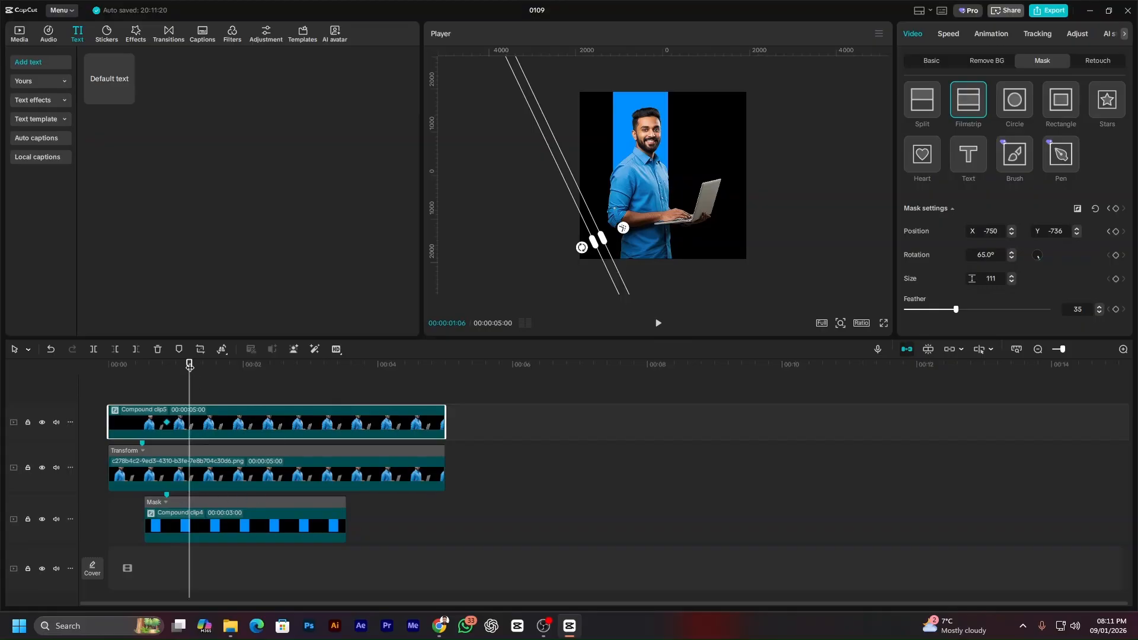
key(shift+Right)
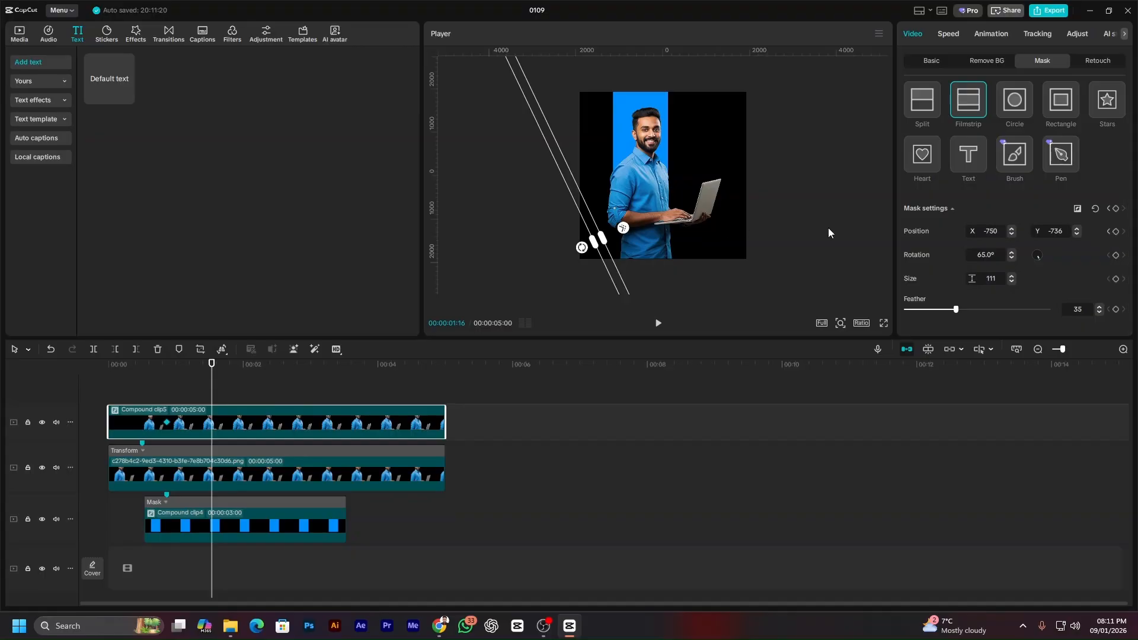
click(1115, 231)
drag(584, 220, 716, 283)
key(ctrl+z)
drag(591, 222, 723, 160)
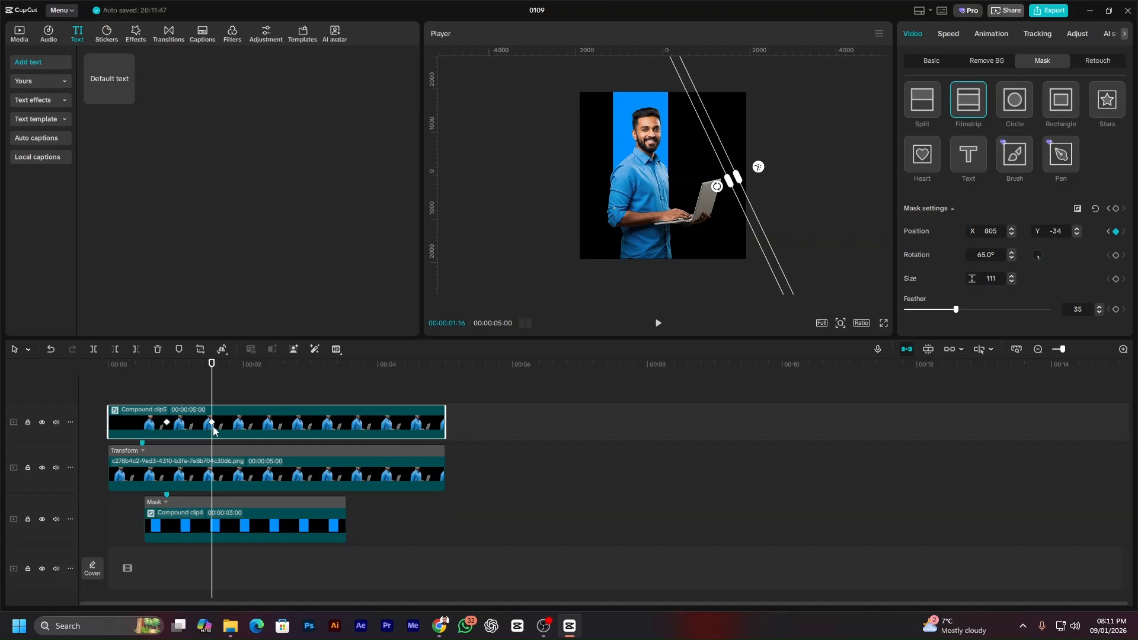
Preview the light sweep and slow it by moving the white copy's end mask keyframe to 00:00:02:04.
drag(212, 364, 38, 384)
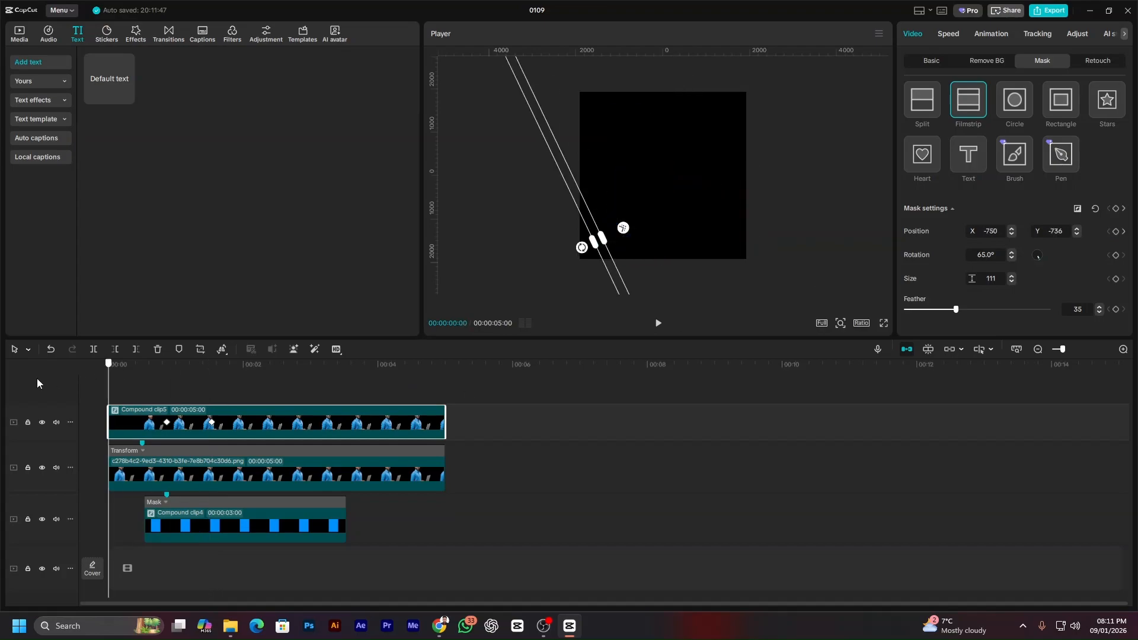
key(space)
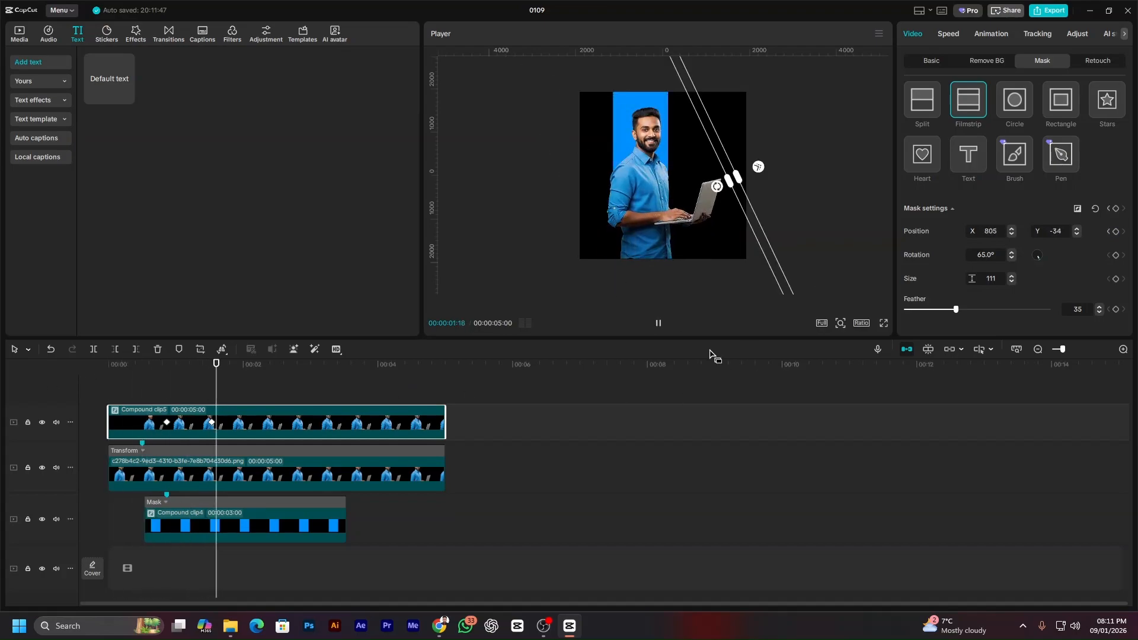
key(space)
drag(215, 426, 252, 428)
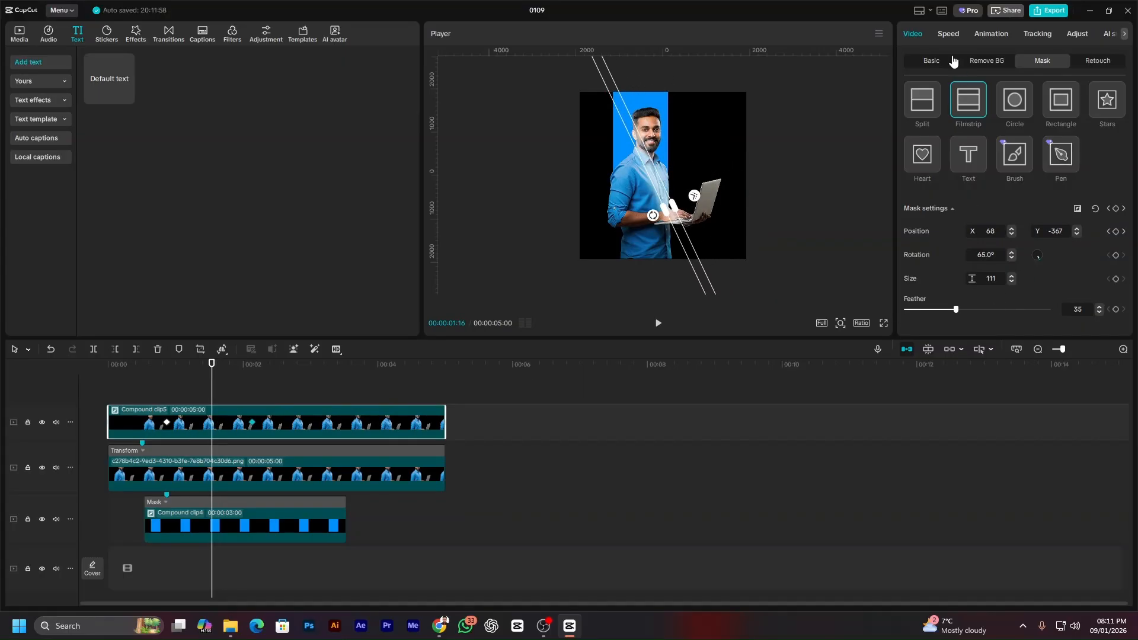
Lower the white copy's opacity to 57% and play back the light sweep.
click(930, 61)
click(990, 304)
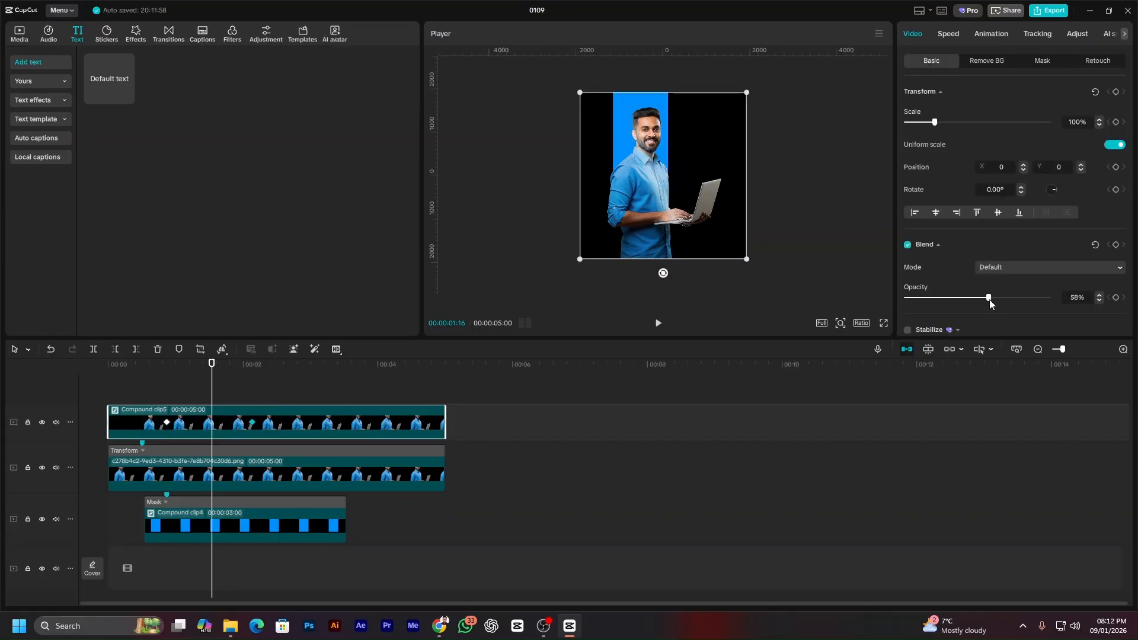
key(space)
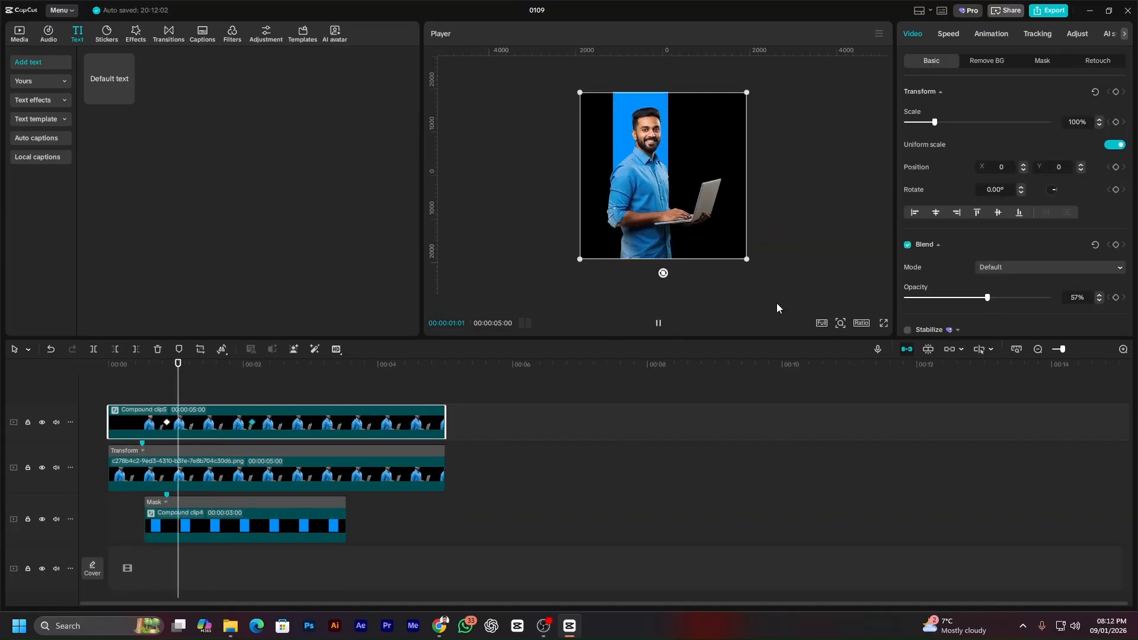
key(space)
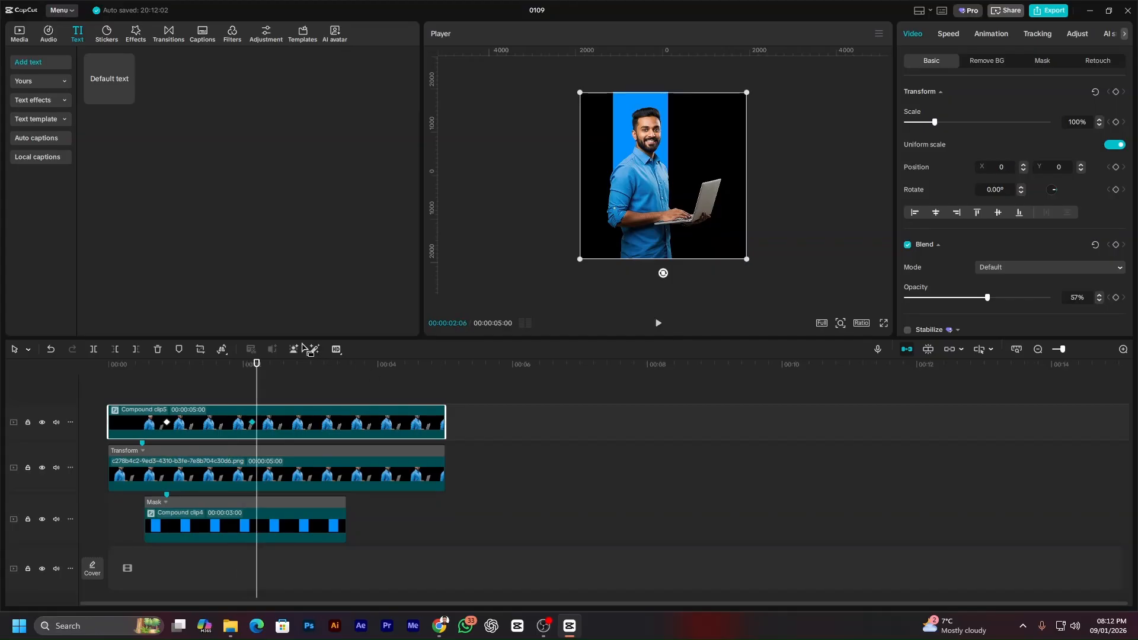
Show the variable speed animation graph for the white copy's mask keyframe at 00:00:02:04.
drag(251, 372, 170, 385)
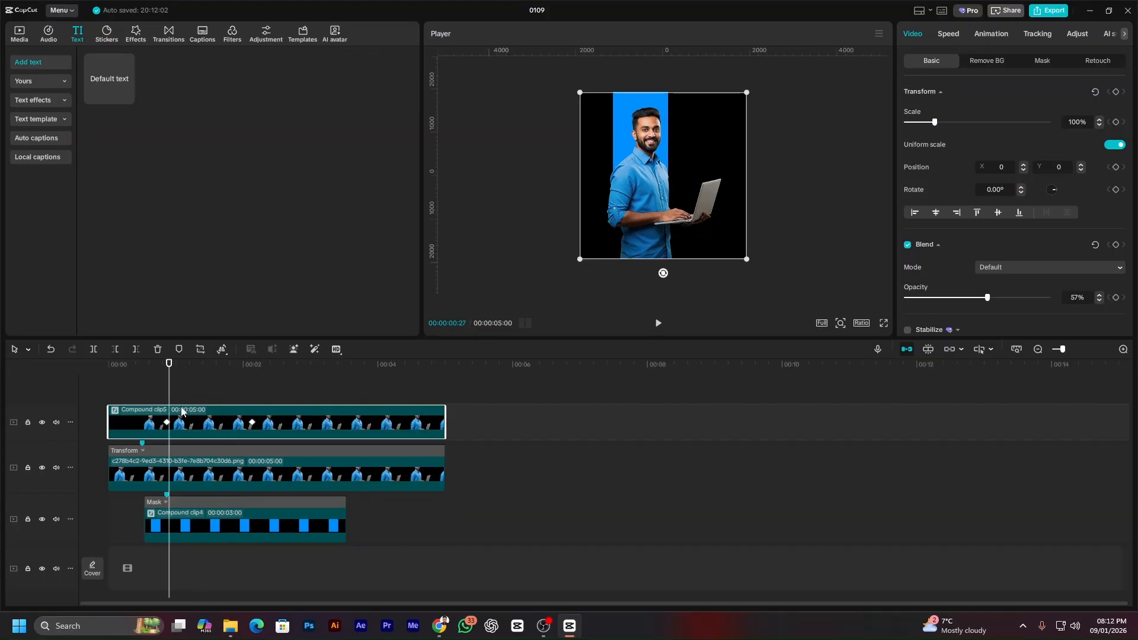
click(167, 367)
drag(167, 367, 212, 367)
click(250, 367)
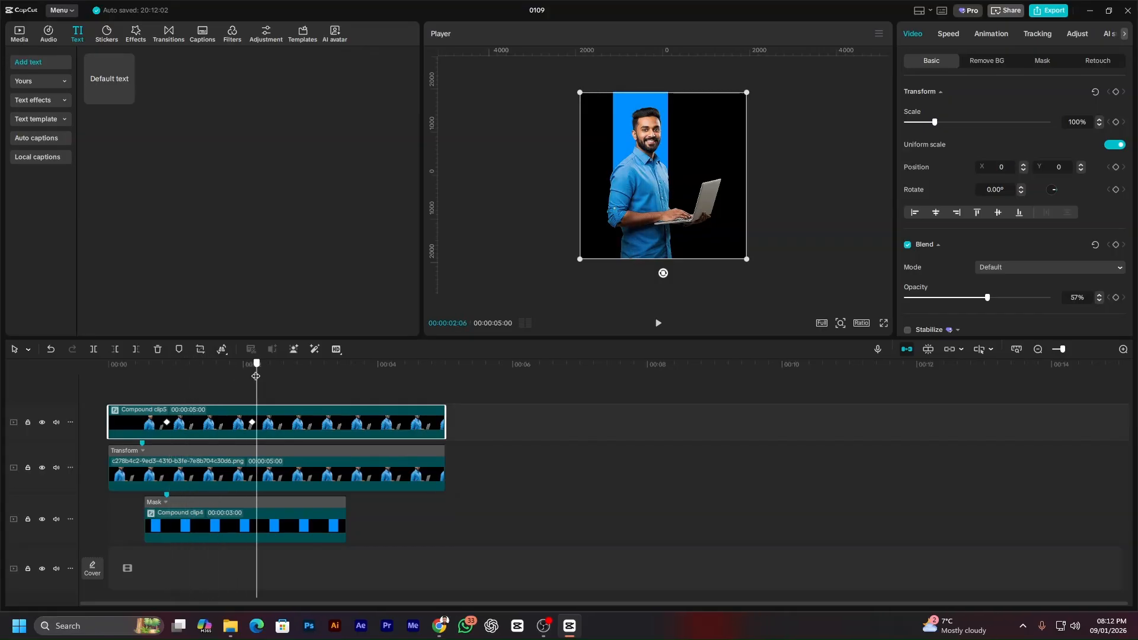
click(253, 425)
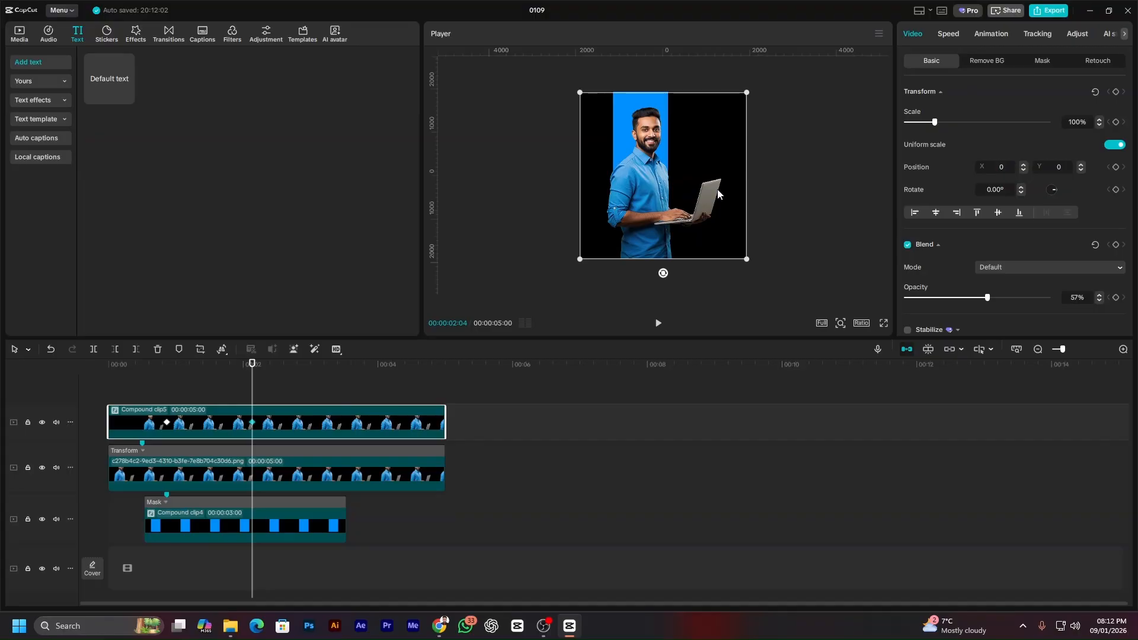
right_click(252, 423)
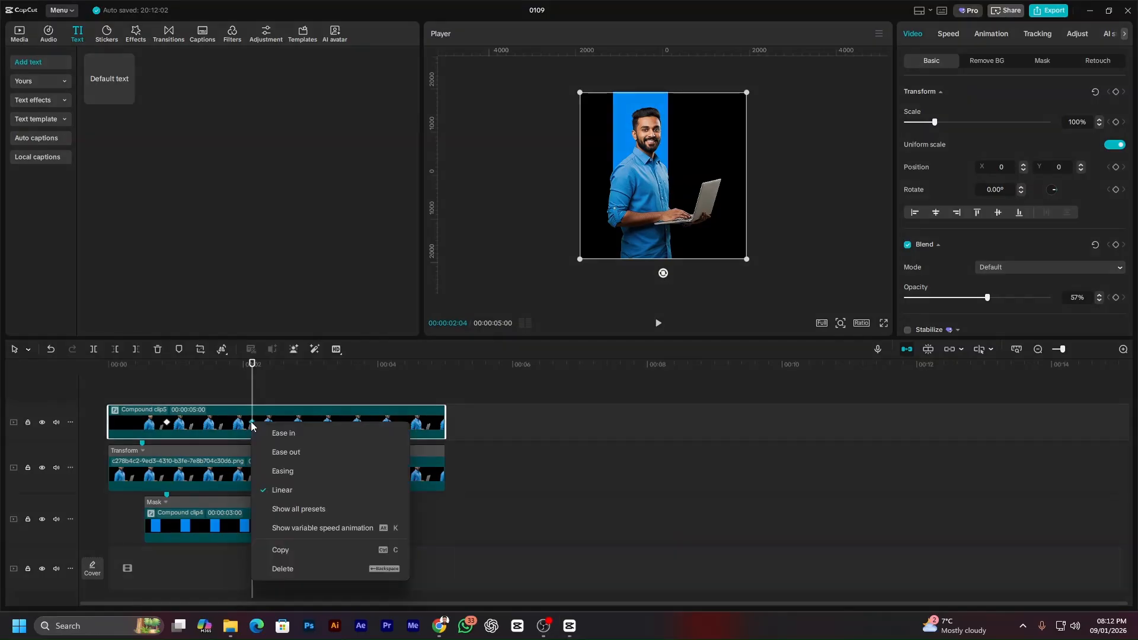
click(305, 529)
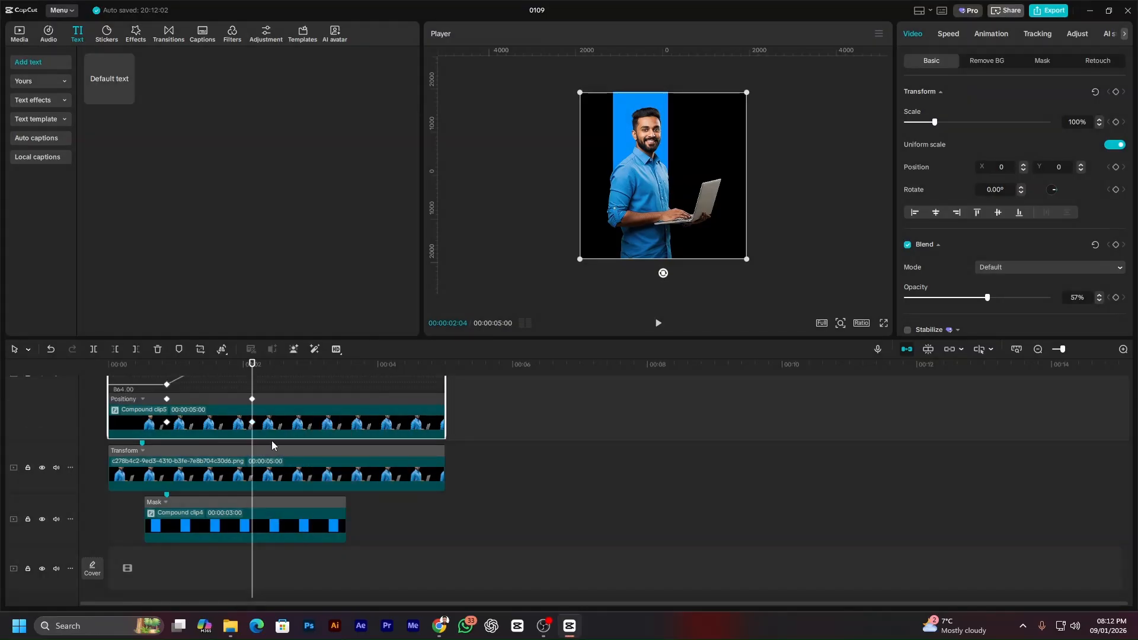
scroll(207, 436, up, 3)
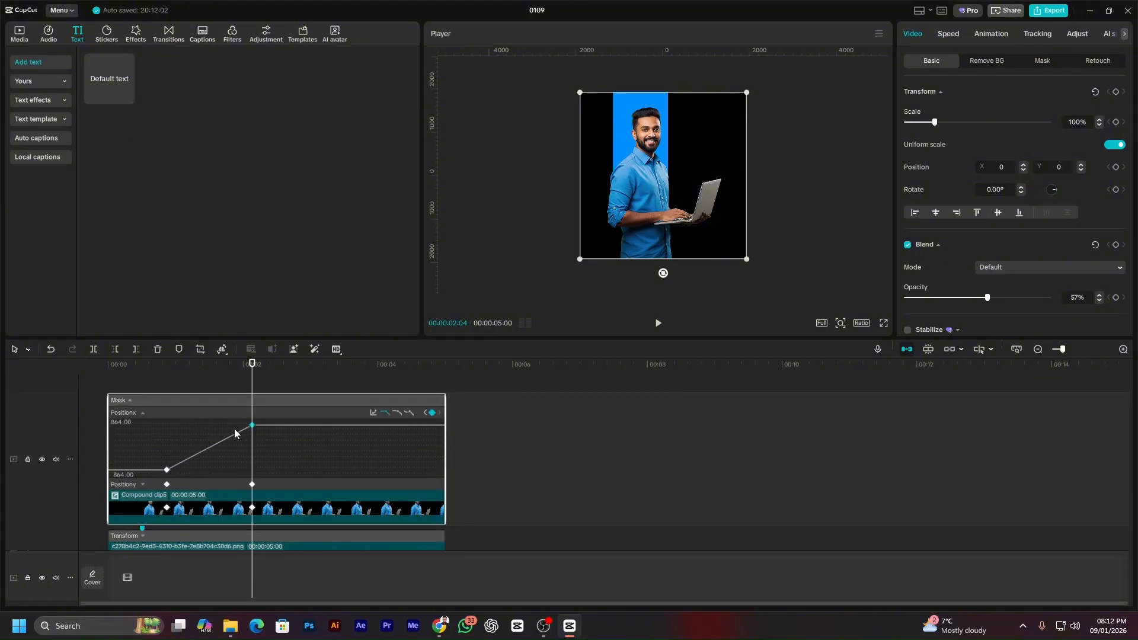
Try the Circular Ease preset curve on the mask's Position X keyframe at 00:00:02:04 and preview the sweep with the graph collapsed.
click(373, 414)
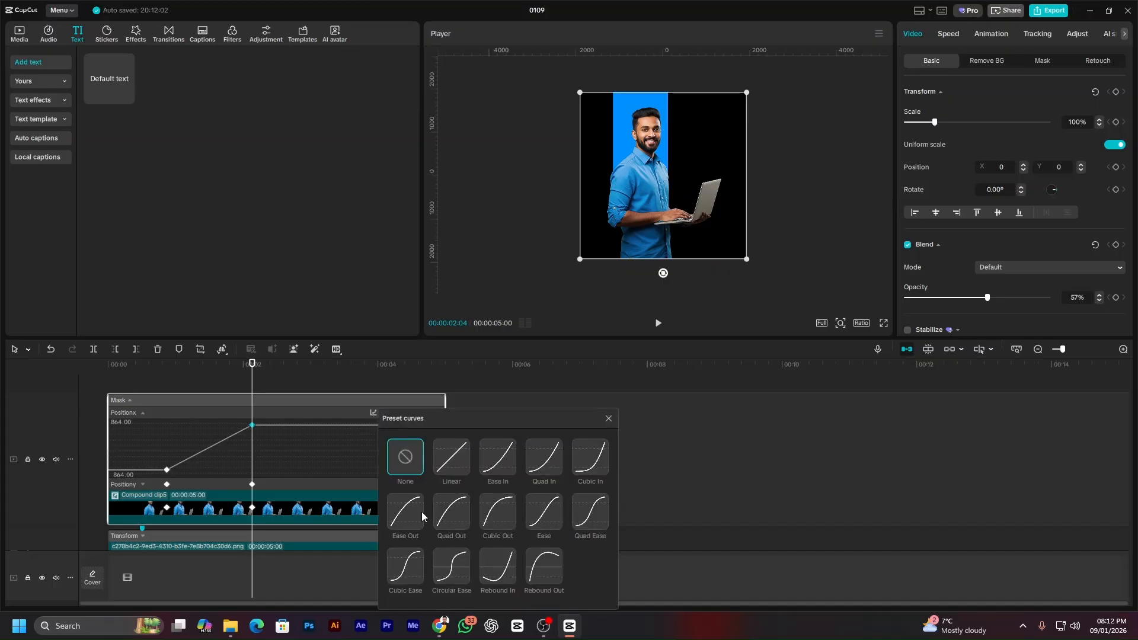
click(454, 574)
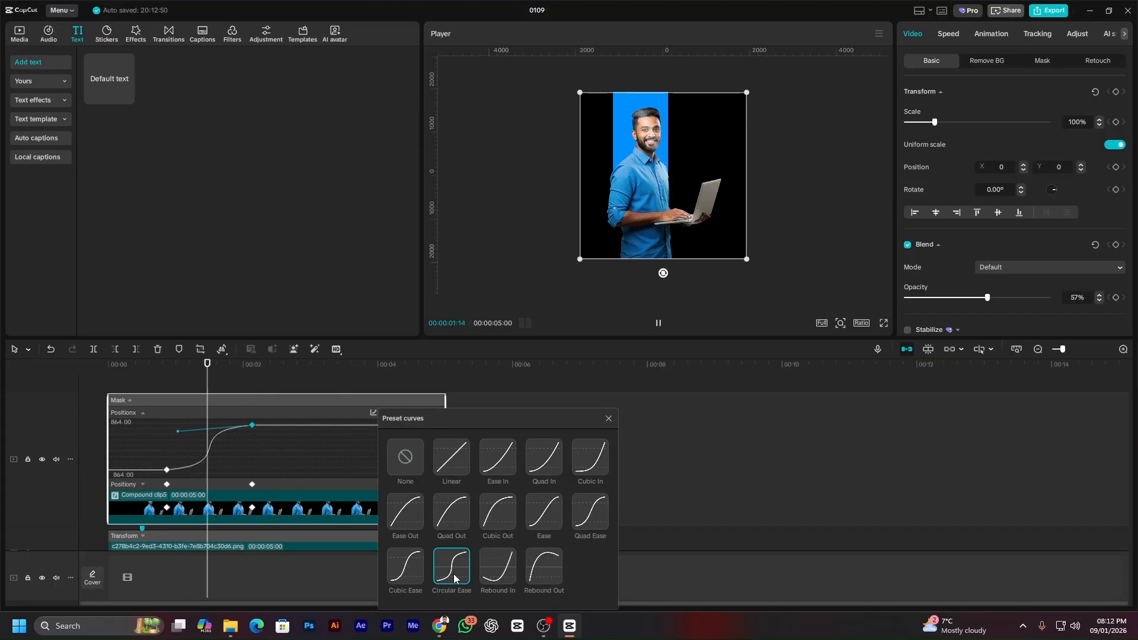
key(space)
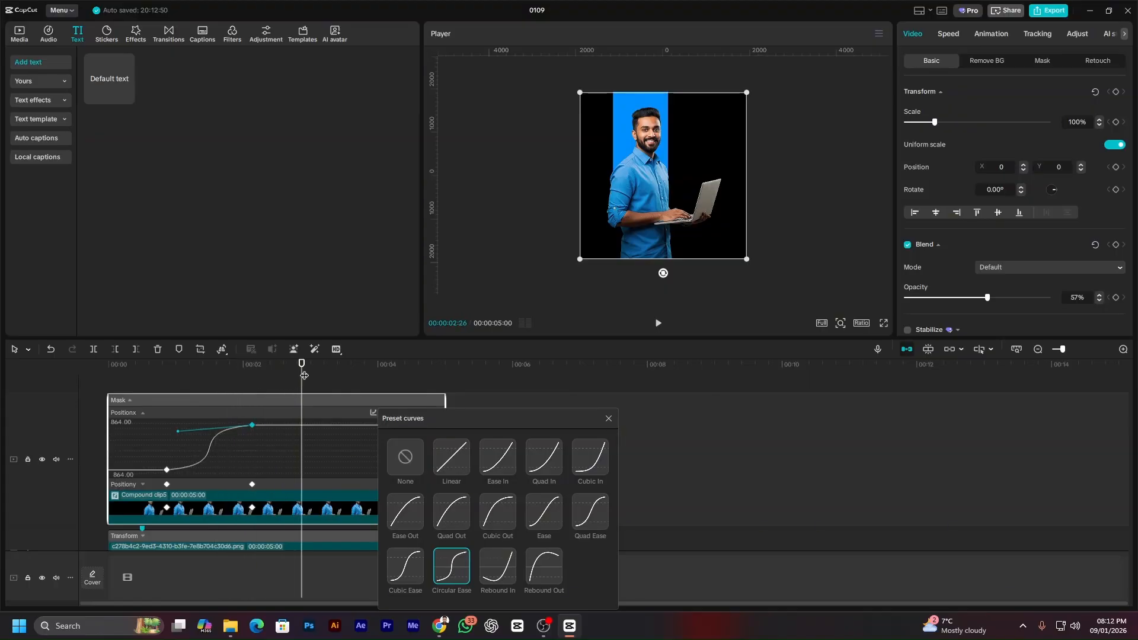
drag(288, 374, 68, 410)
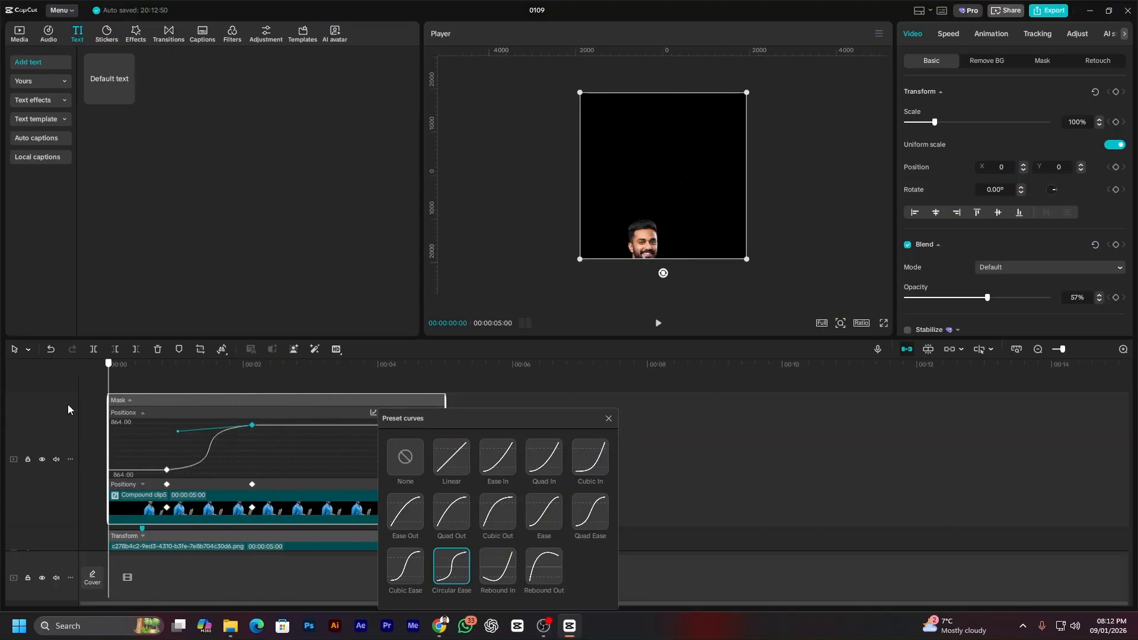
click(609, 419)
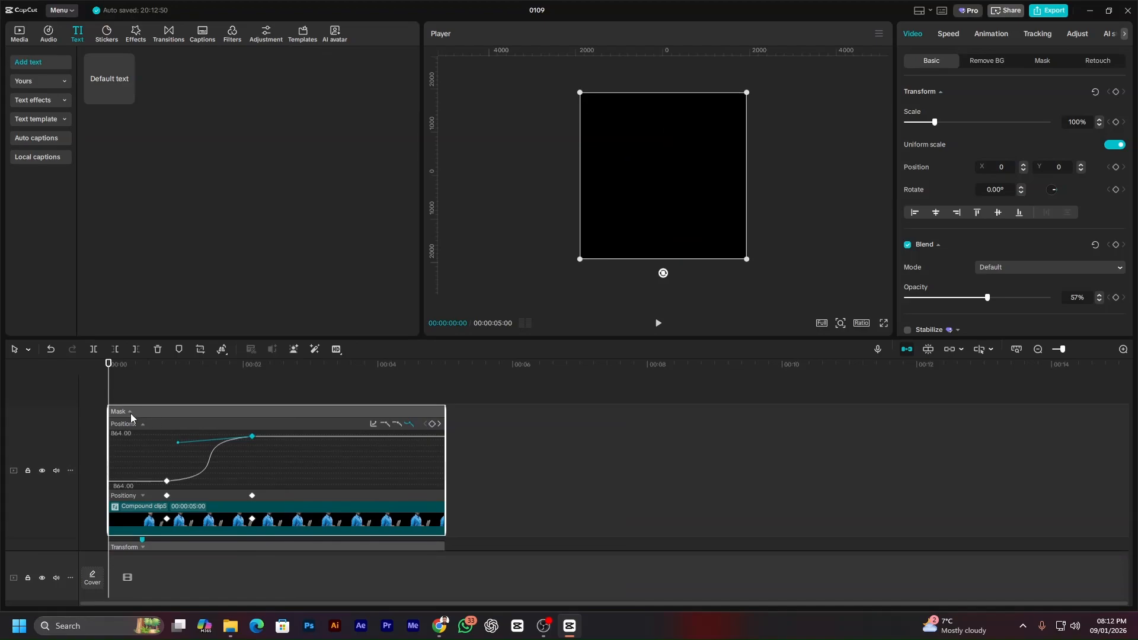
click(130, 412)
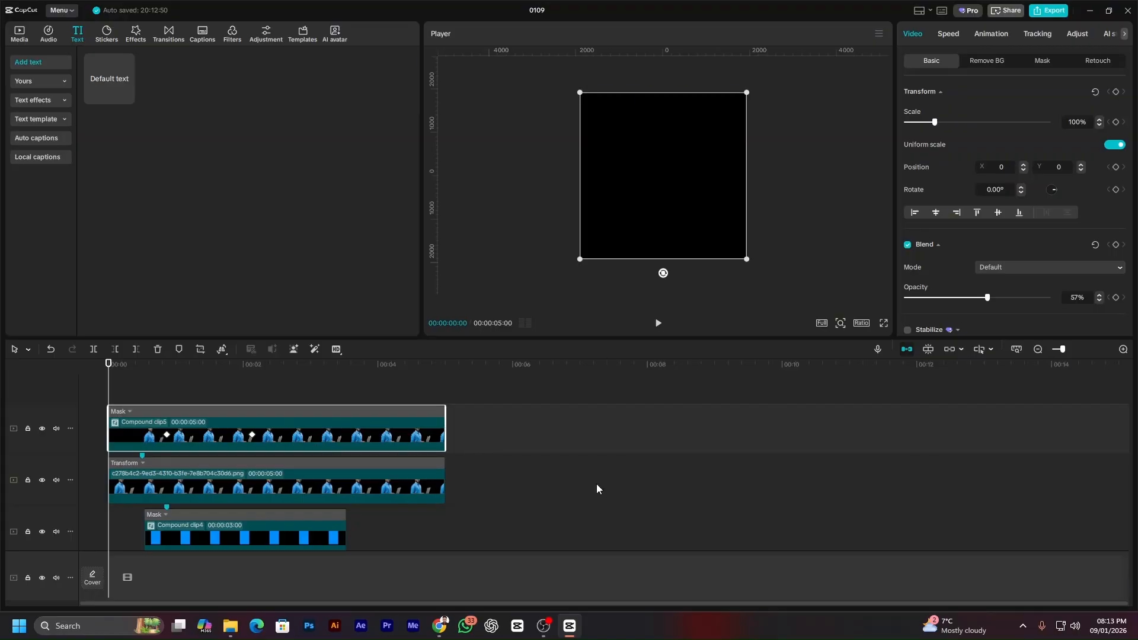
key(space)
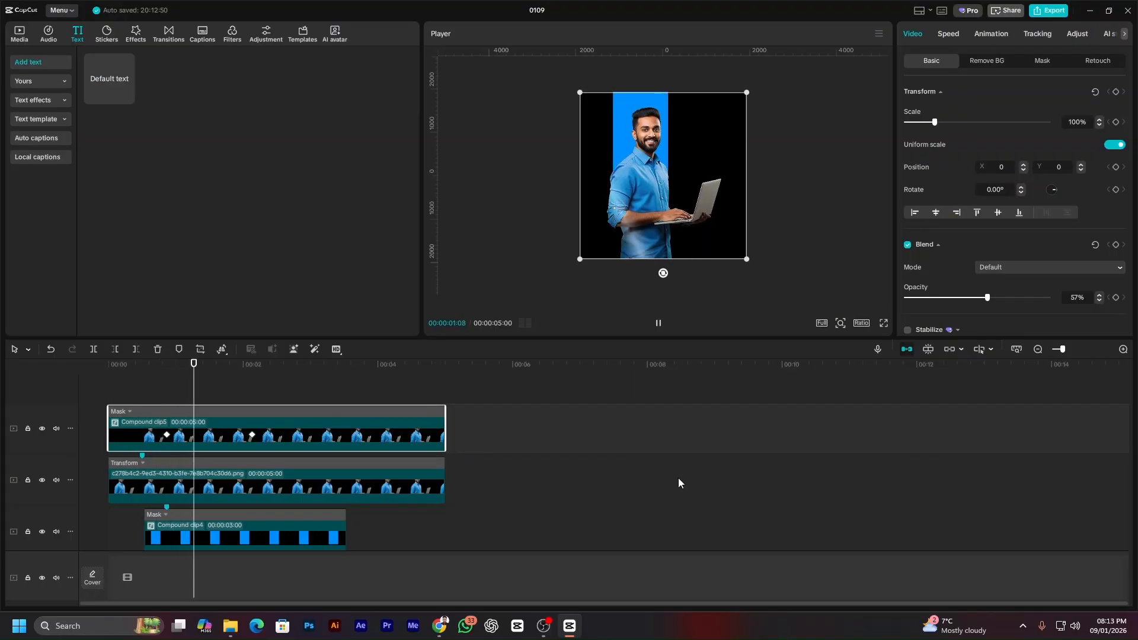
key(space)
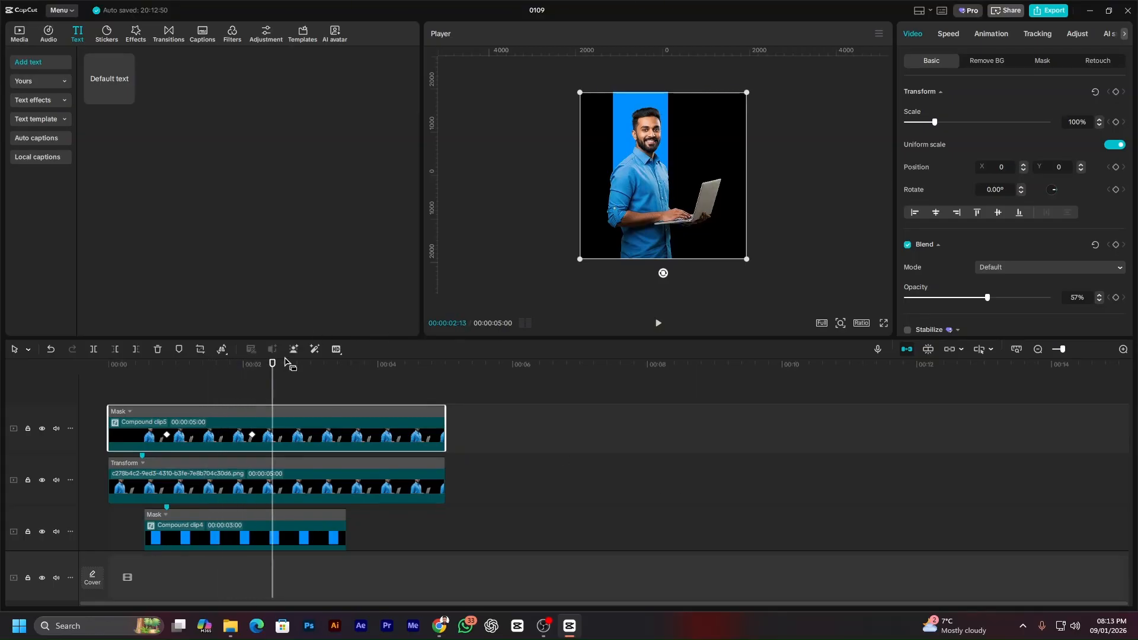
drag(273, 363, 113, 382)
key(space)
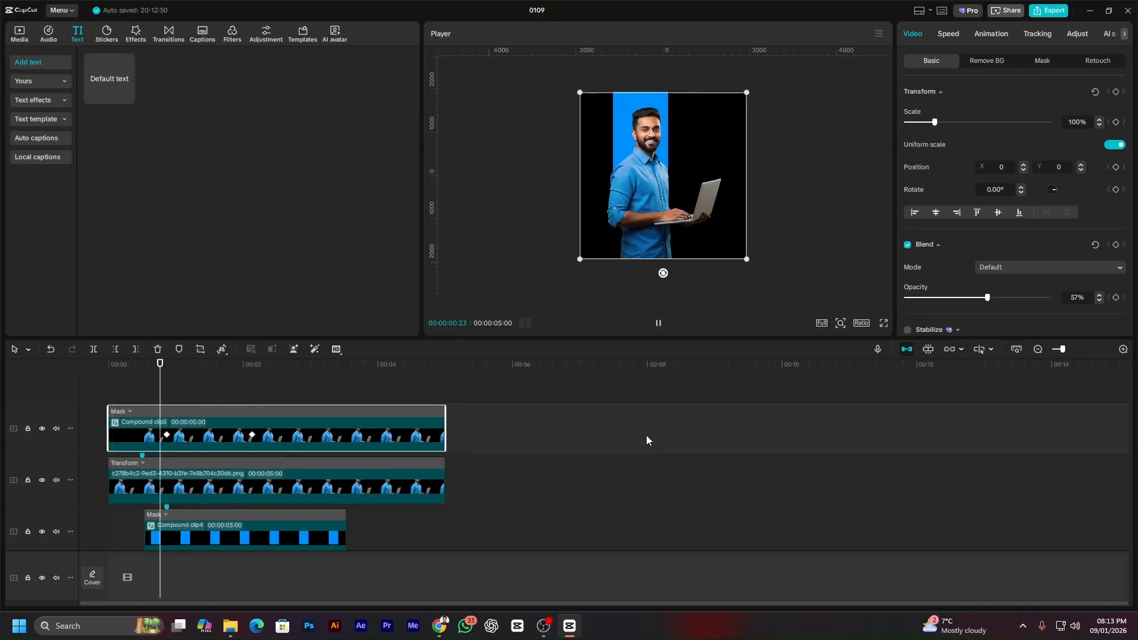
key(space)
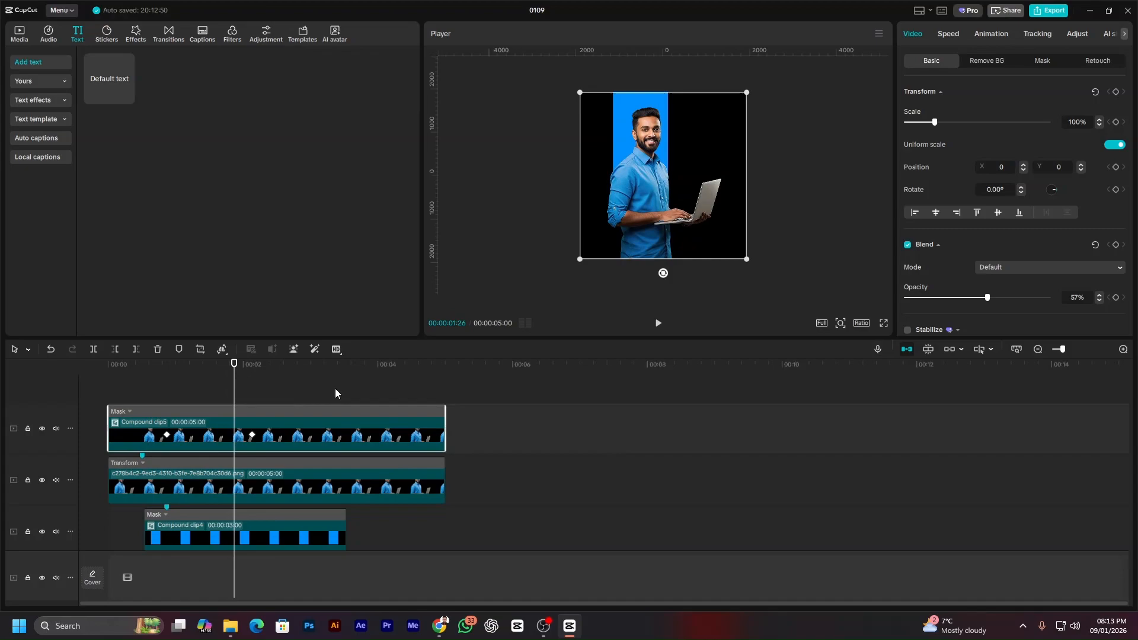
Reopen the mask's Position X graph and apply the Cubic In preset curve to the keyframe at 00:00:02:04.
click(252, 437)
right_click(252, 438)
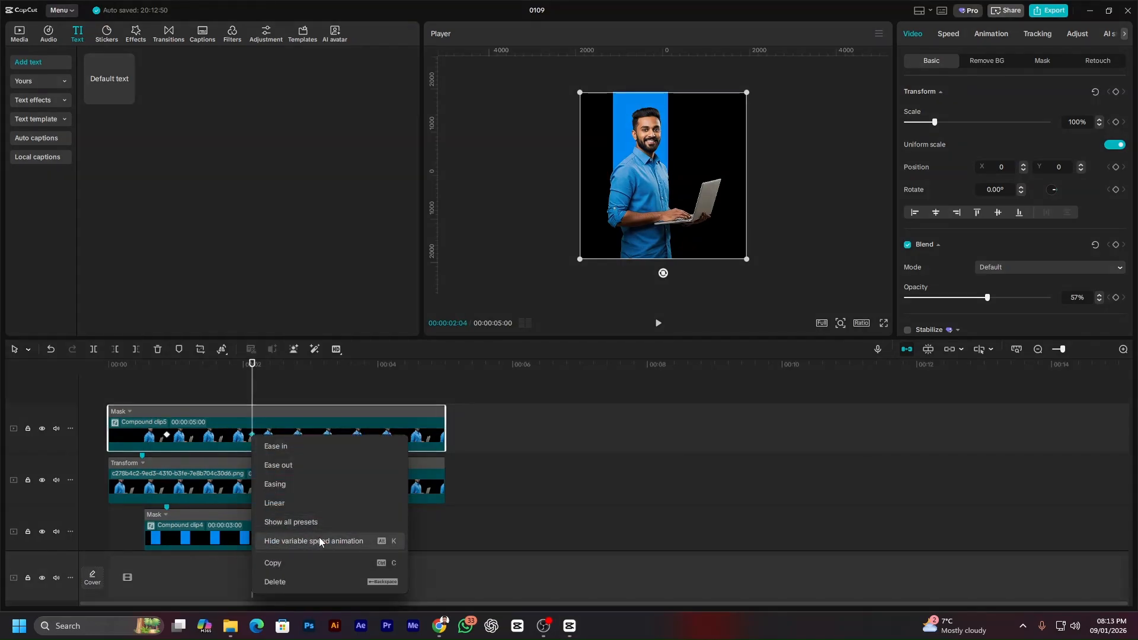
click(129, 414)
click(129, 412)
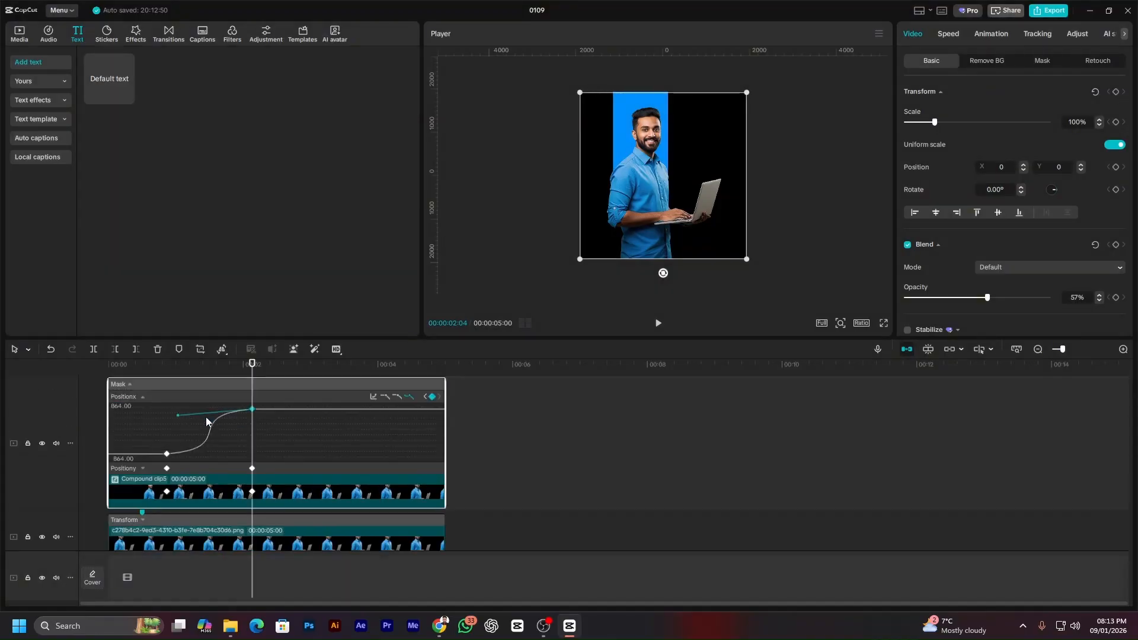
click(373, 411)
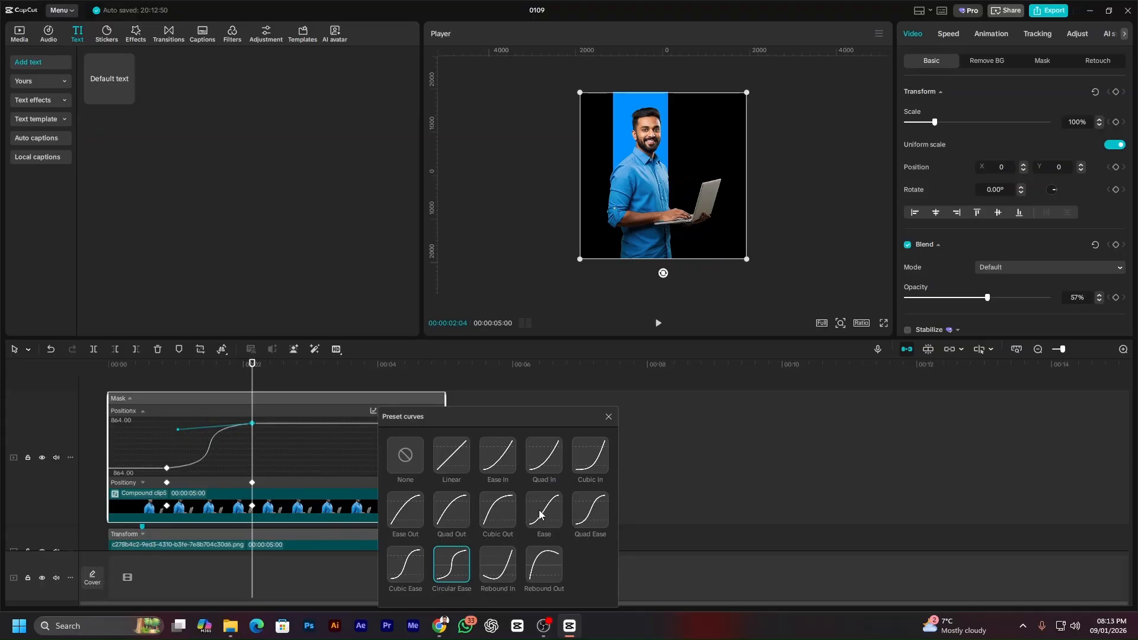
click(587, 466)
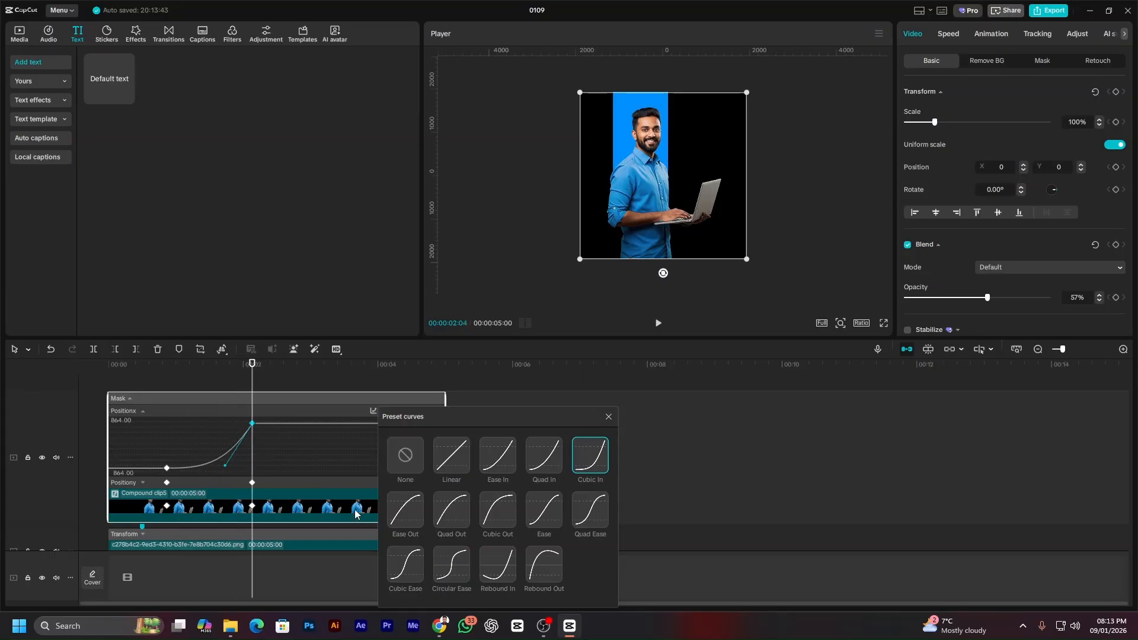
Play the whole animation from the start several times to check the timing of the light sweep.
key(space)
key(space)
drag(282, 370, 36, 411)
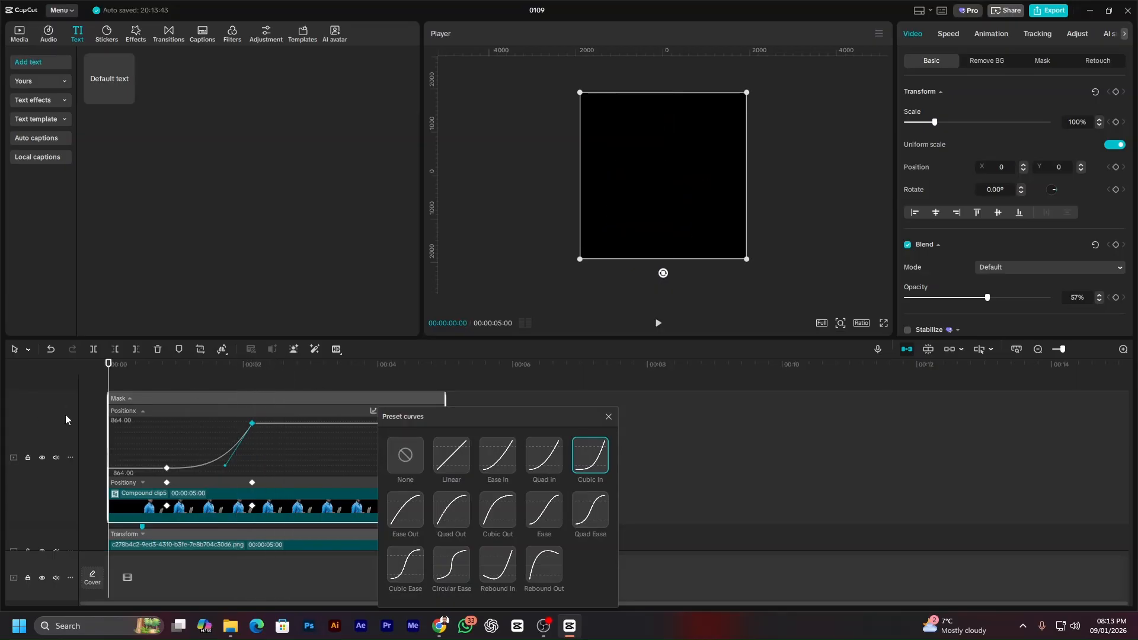
key(space)
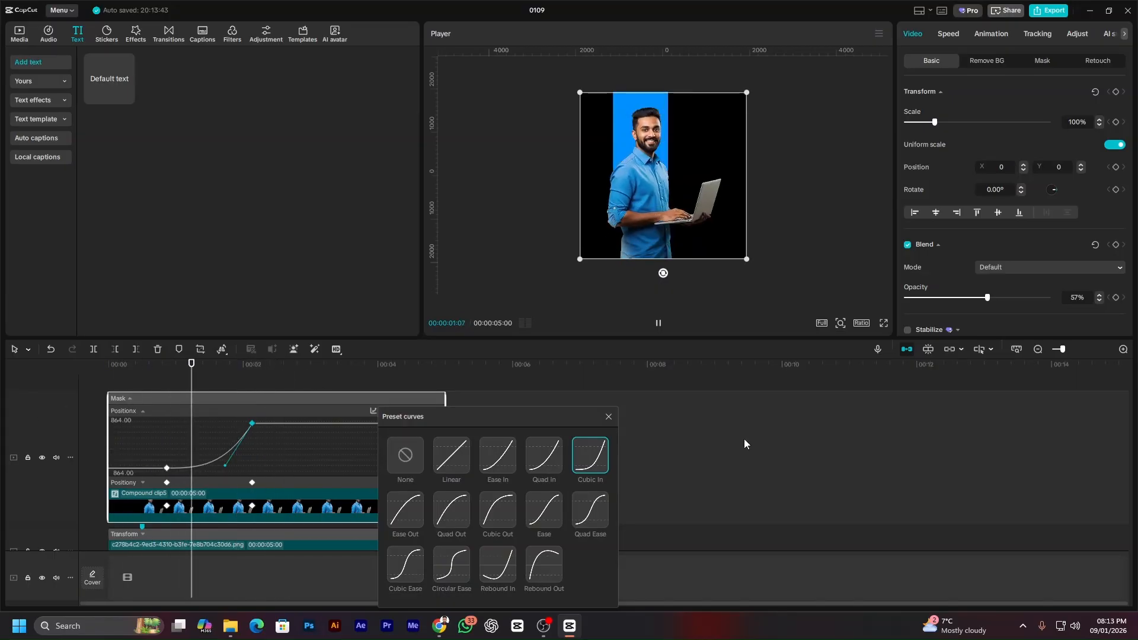
key(space)
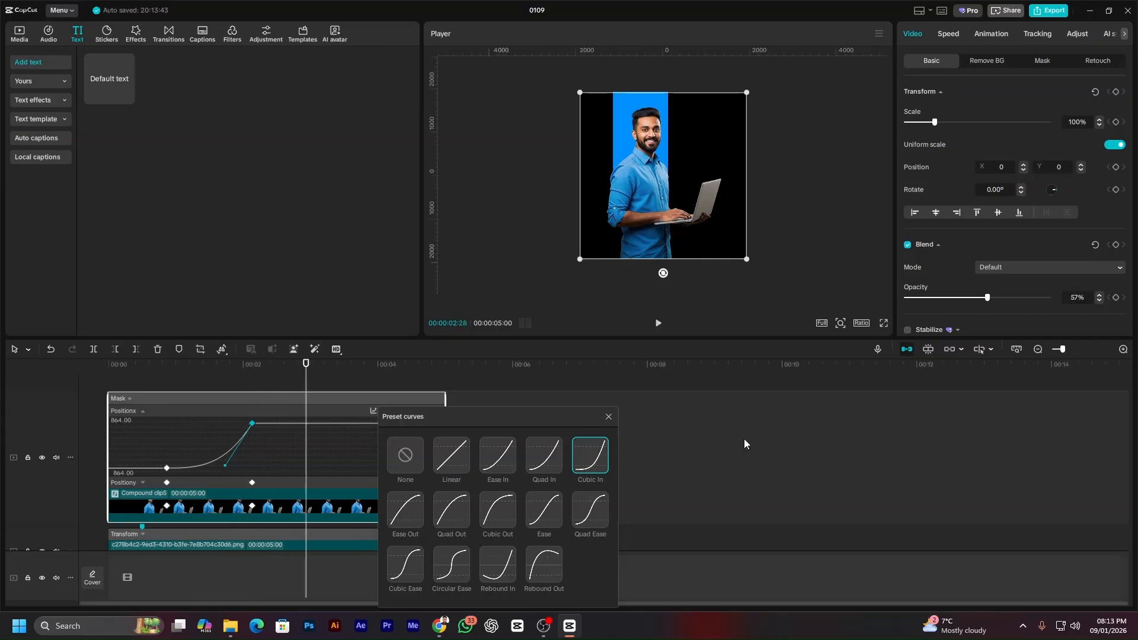
drag(306, 365, 36, 404)
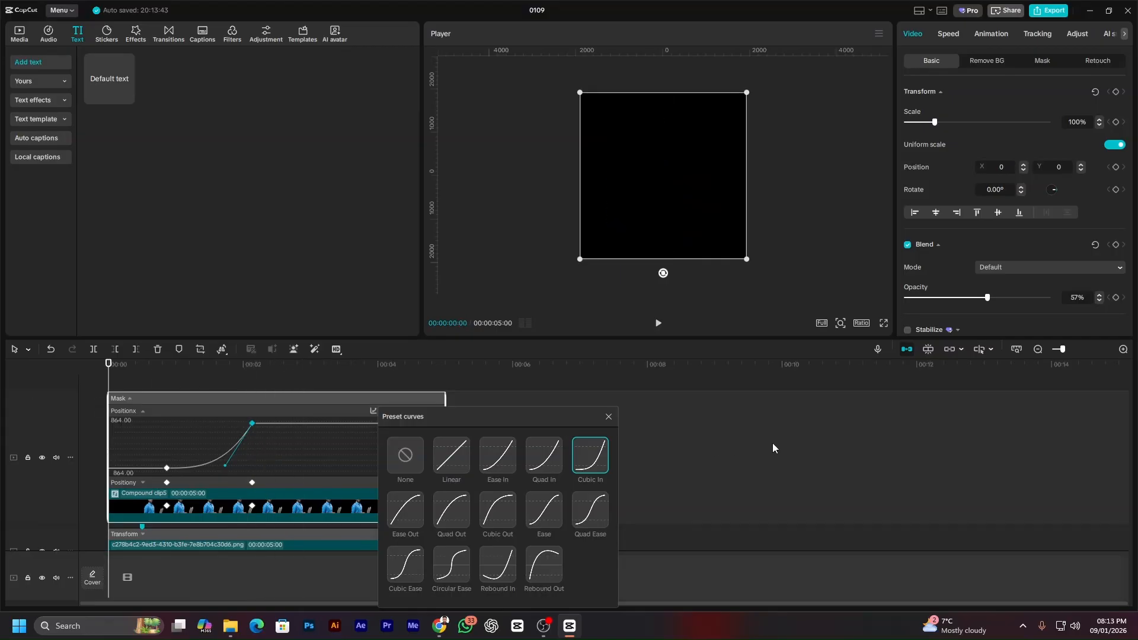
key(space)
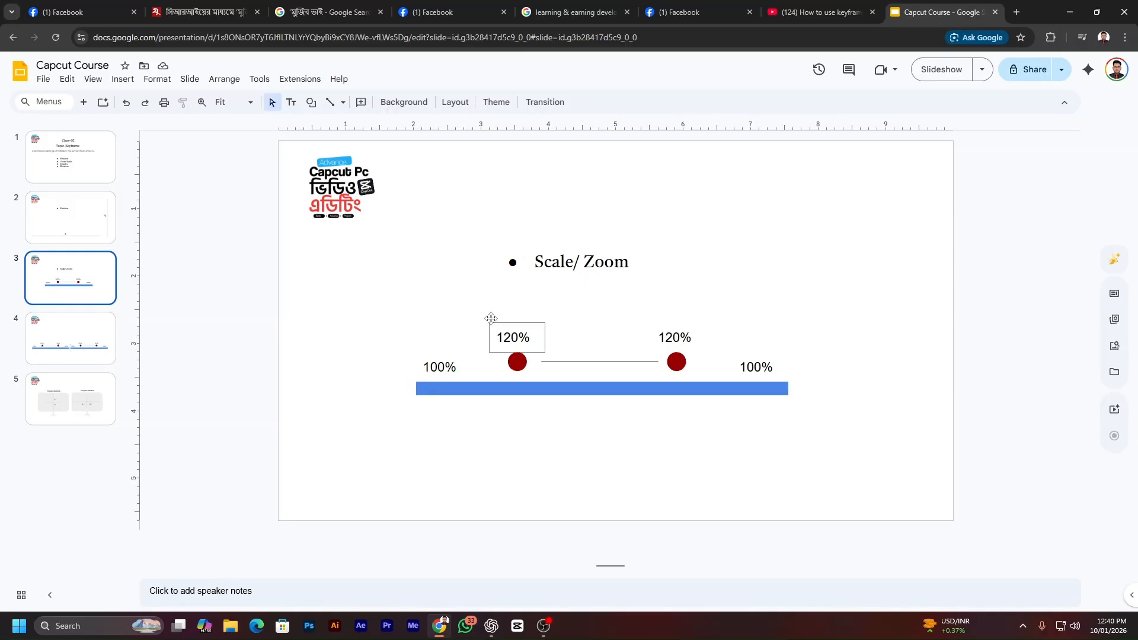
Switch to the Capcut Course deck in Google Slides and examine the Scale/Zoom diagram's bar, keyframe dots and 100% labels.
click(457, 389)
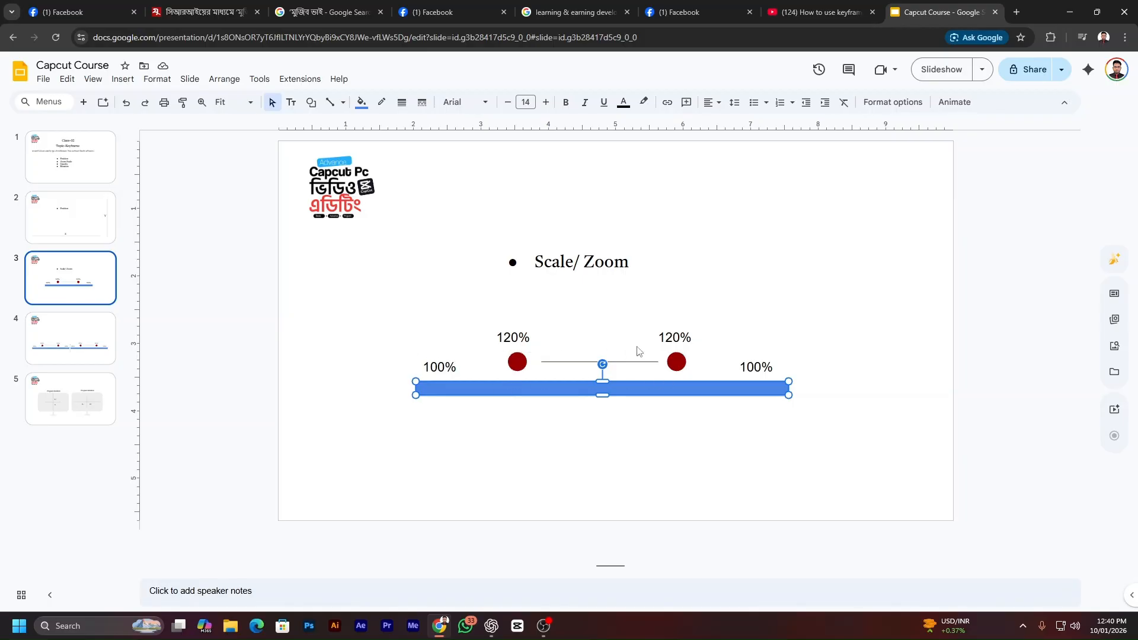
click(438, 373)
click(482, 389)
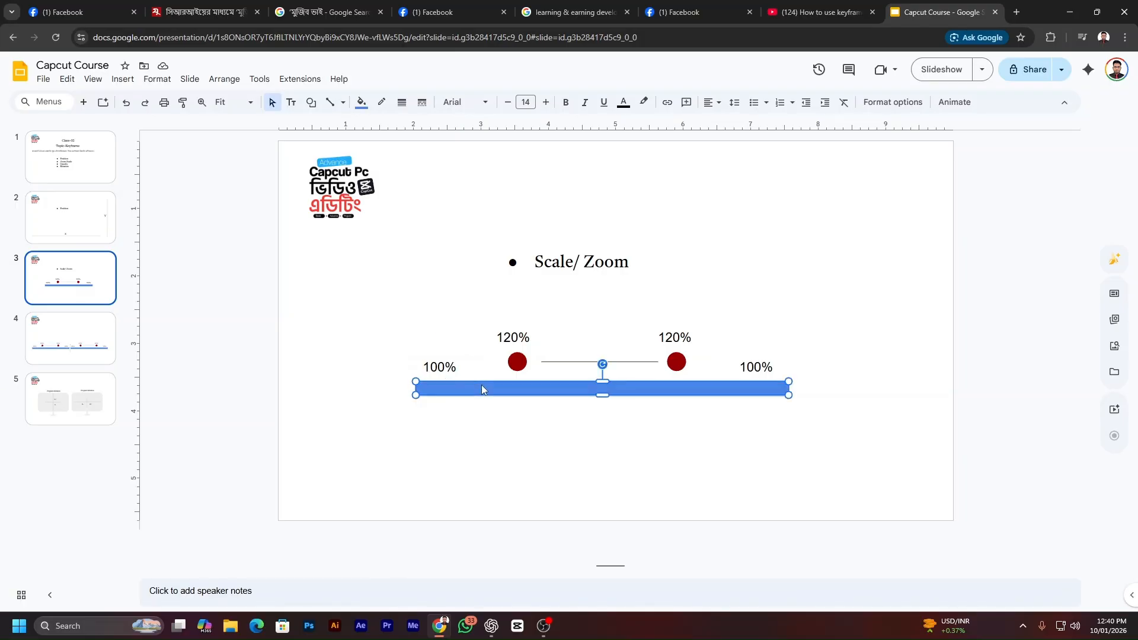
click(518, 363)
click(521, 391)
click(515, 364)
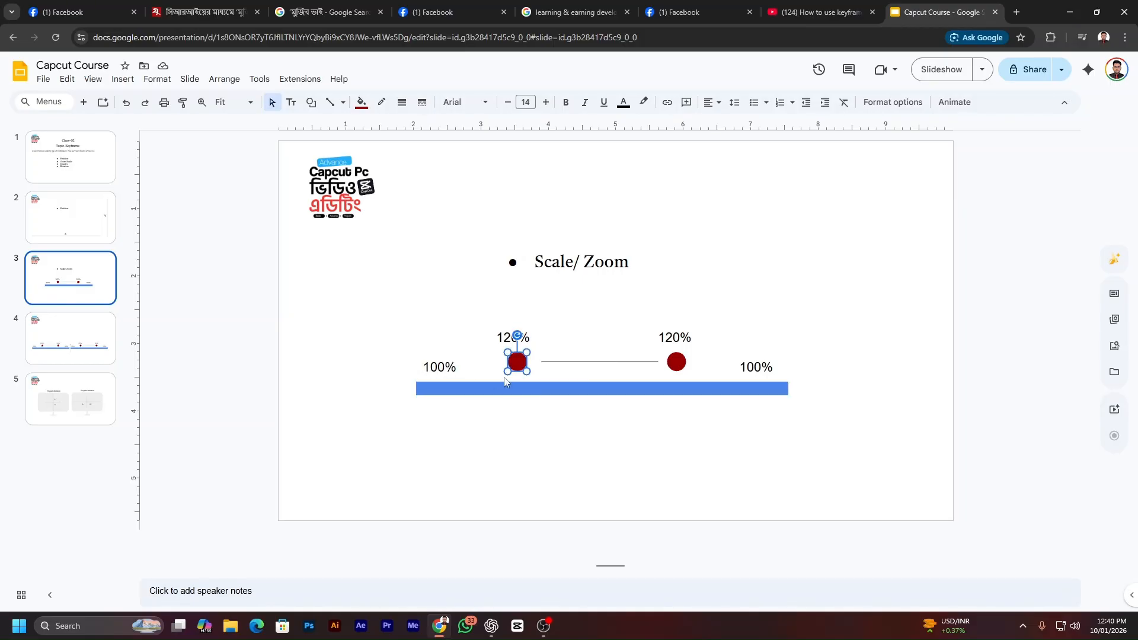
click(748, 367)
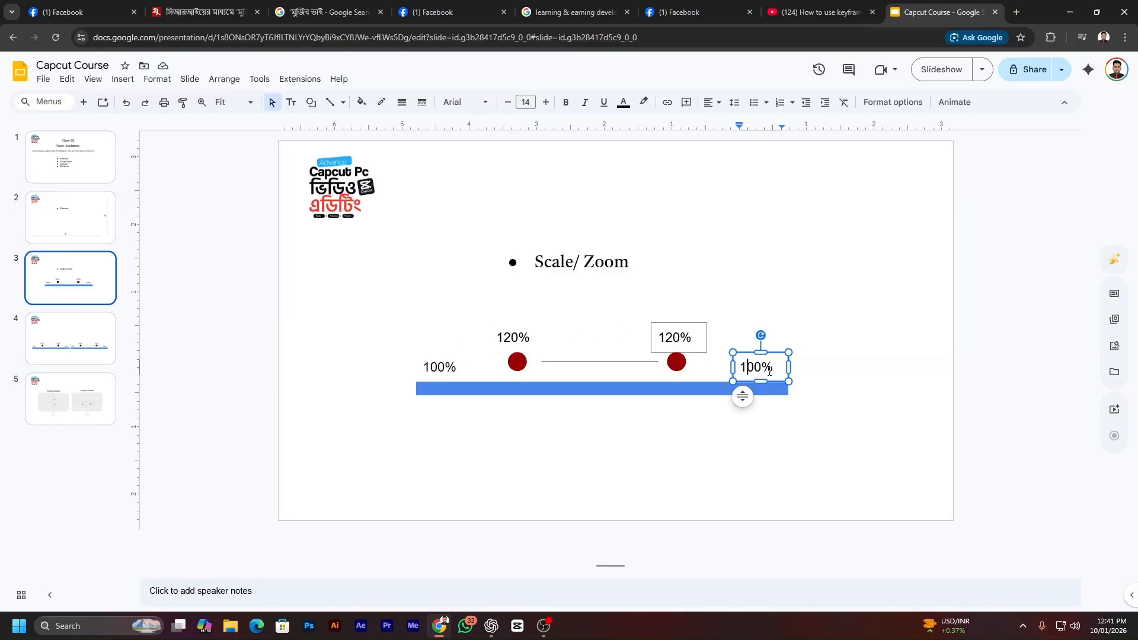
Switch to CapCut, open the project 0109 and select its video clip on the timeline.
click(740, 323)
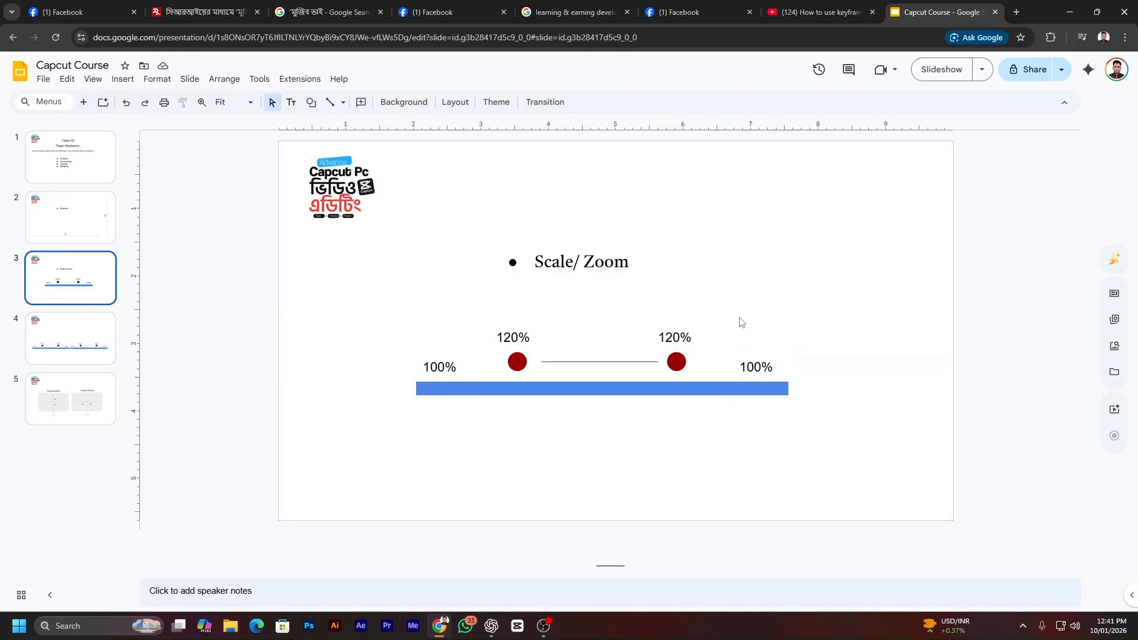
click(517, 626)
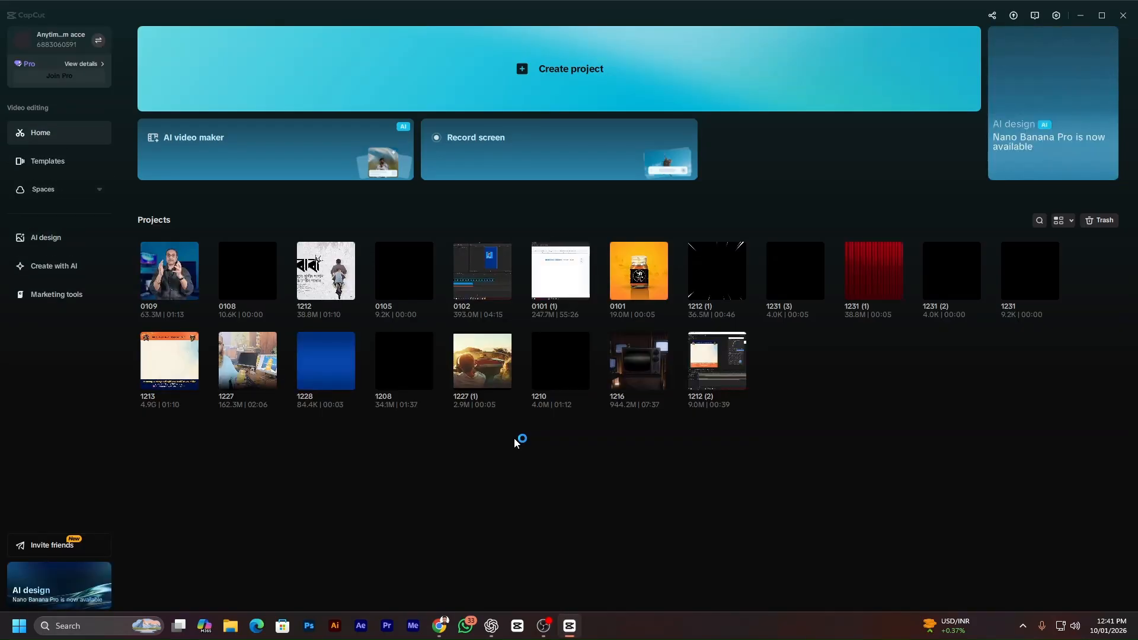
click(172, 276)
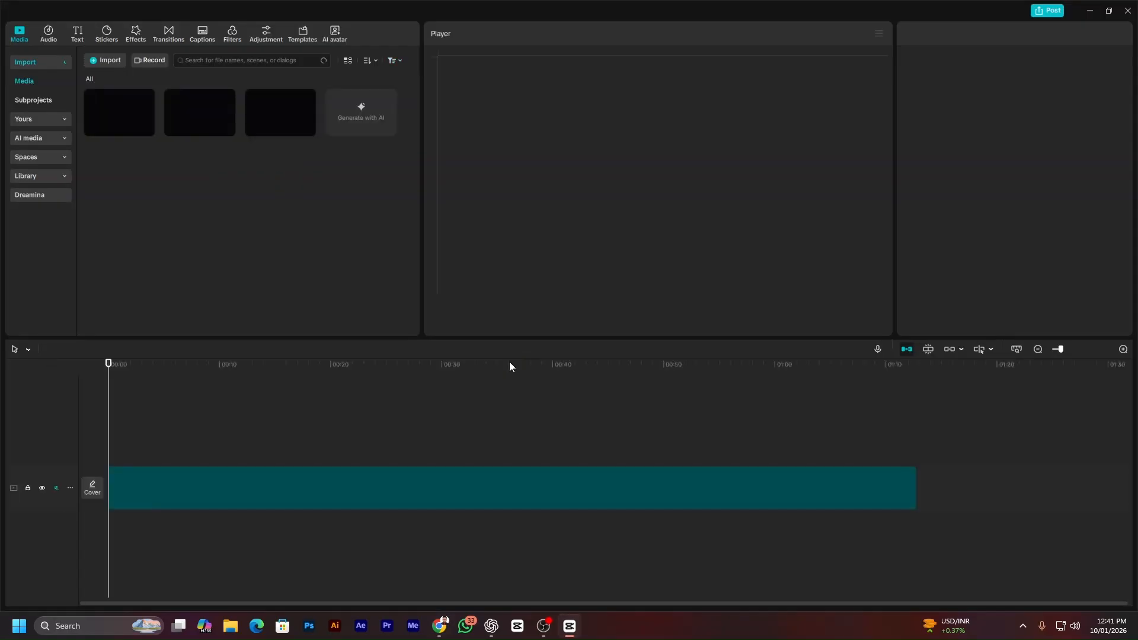
click(247, 492)
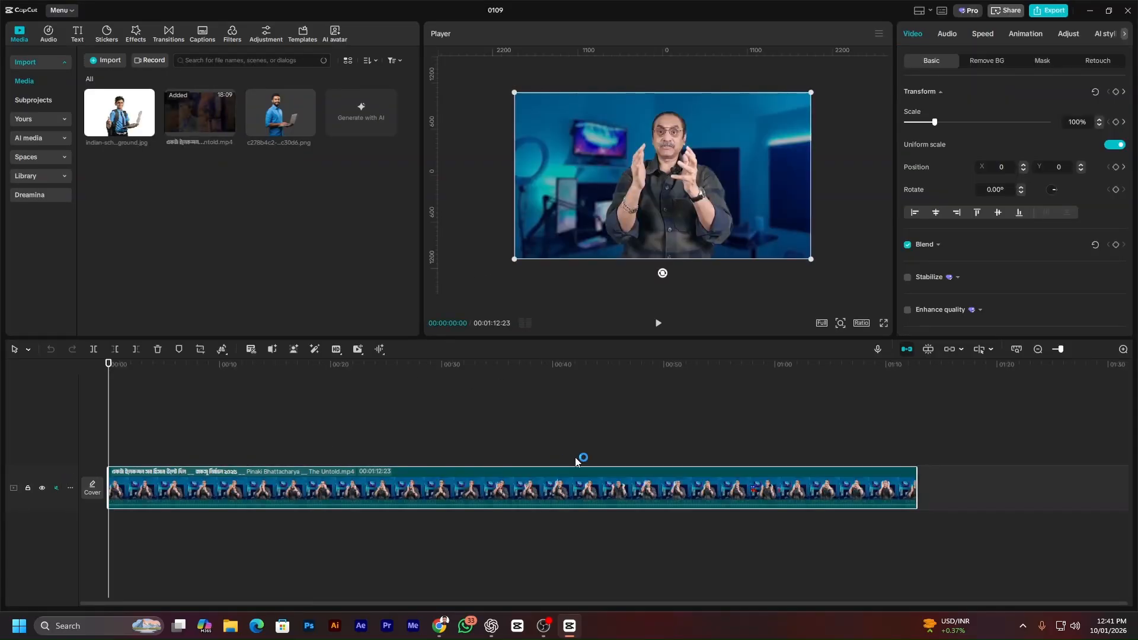
Preview the clip's opening seconds and delete its four existing scale and position keyframes.
key(space)
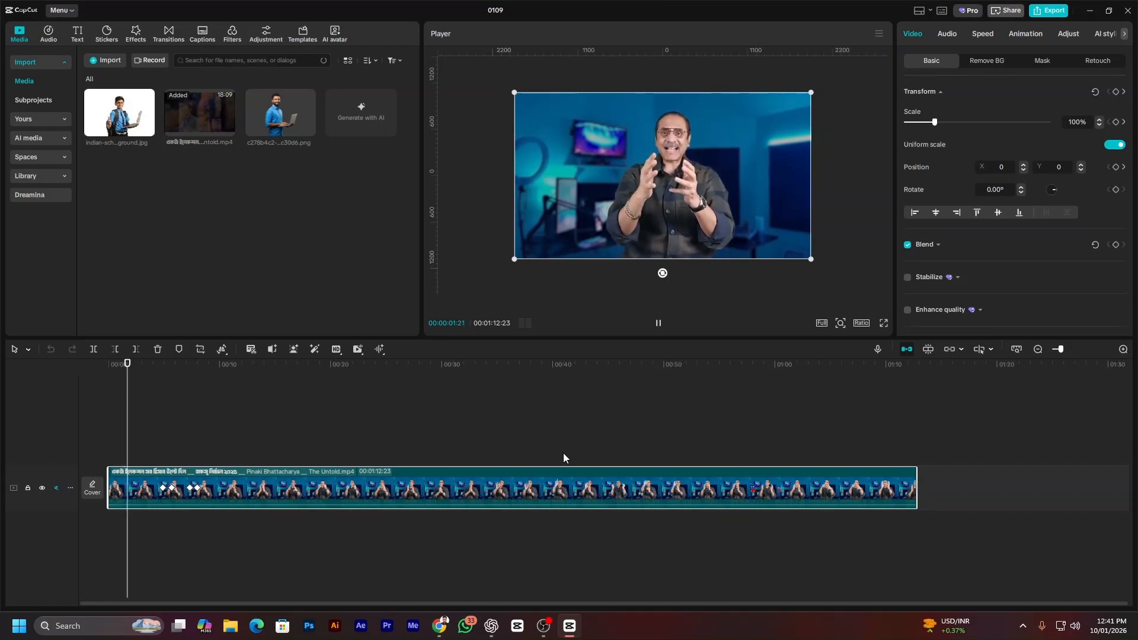
key(space)
drag(135, 372, 158, 389)
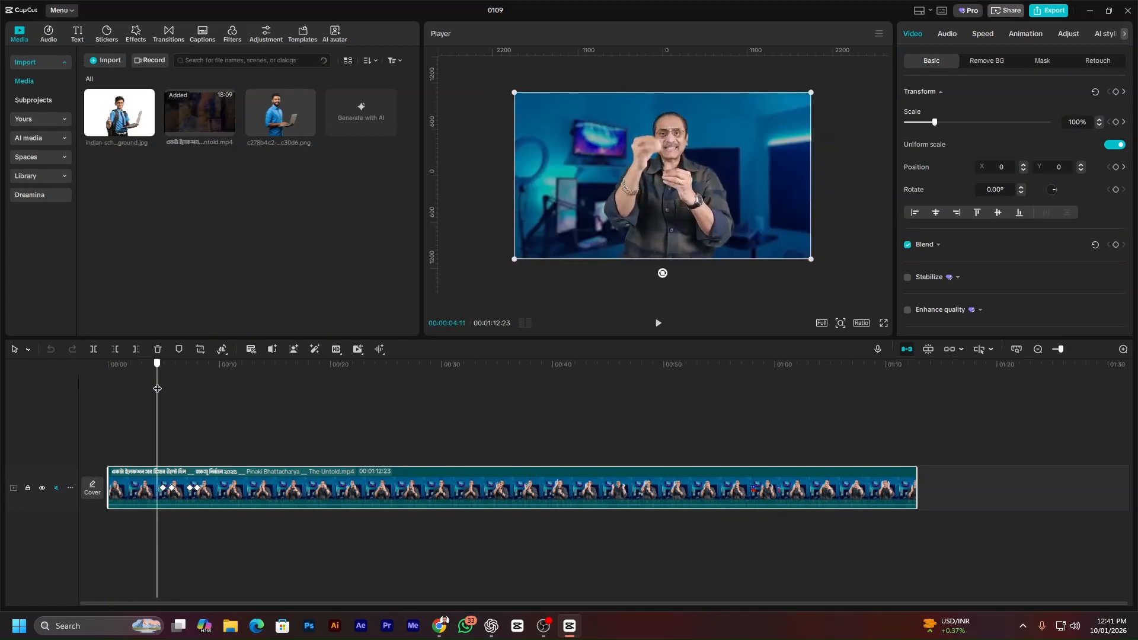
click(165, 490)
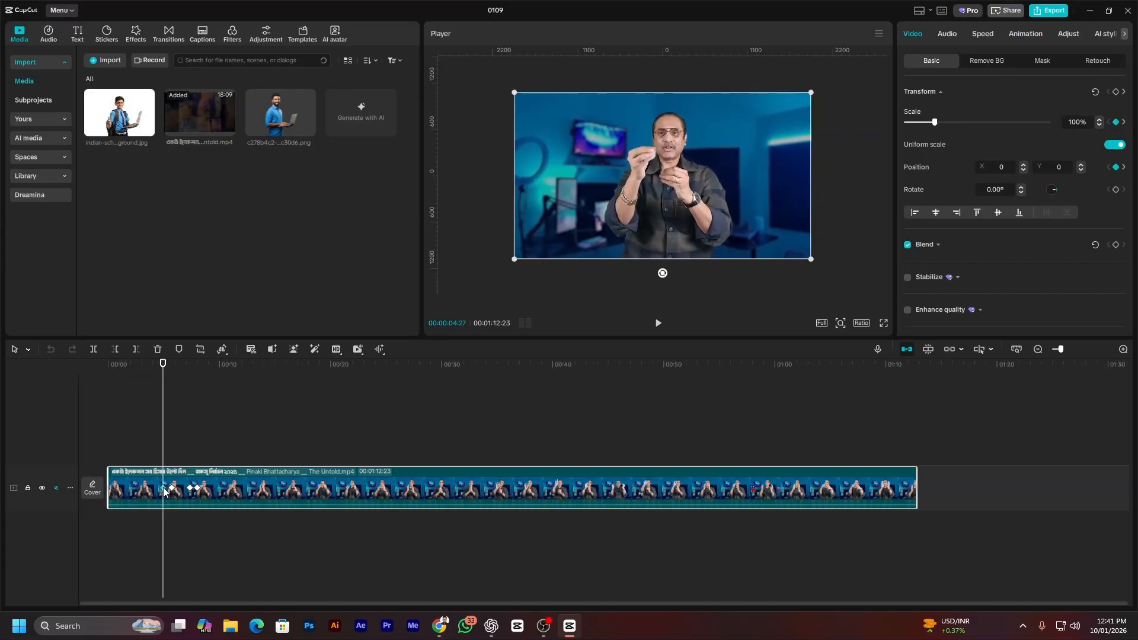
click(171, 490)
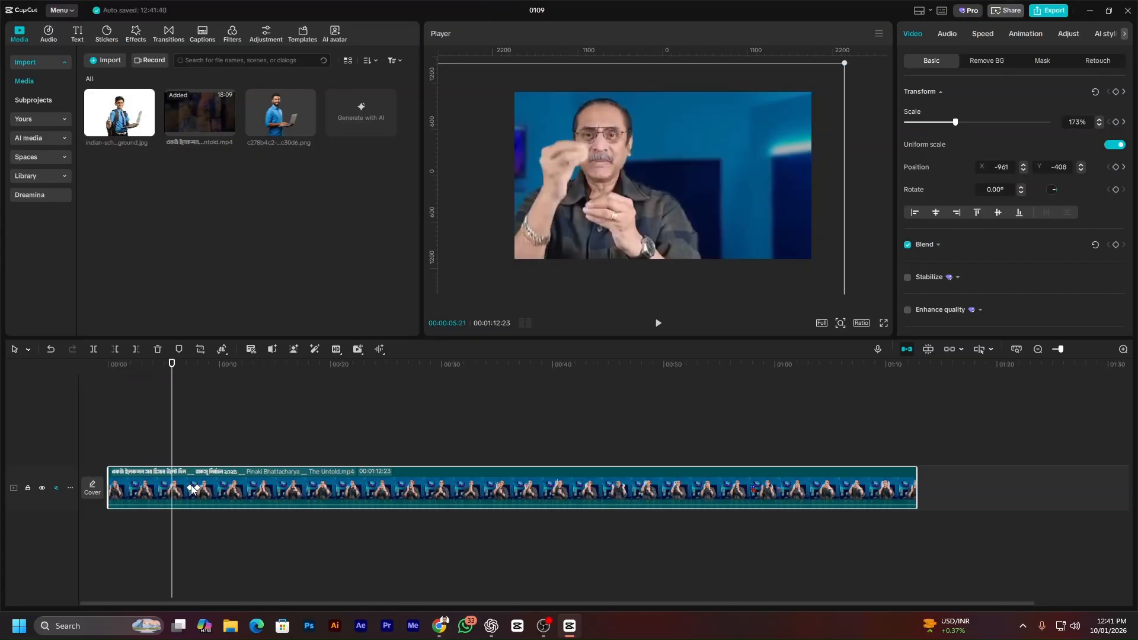
click(192, 489)
click(198, 491)
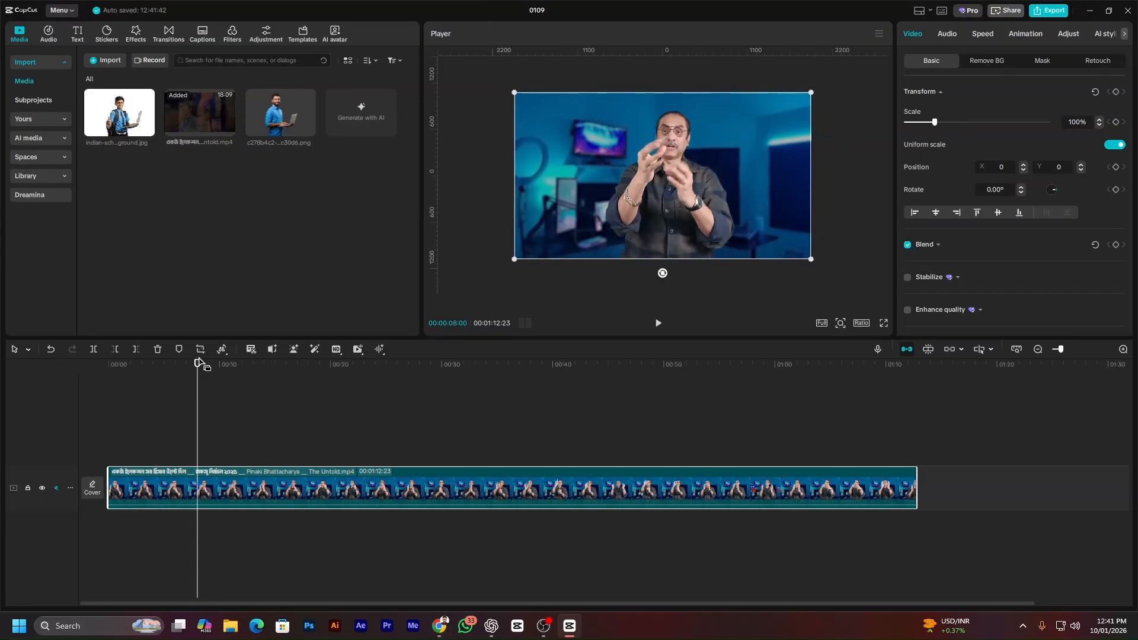
Add a scale keyframe at 00:00:05:05 and set the clip's scale to 179% there.
drag(199, 362, 166, 398)
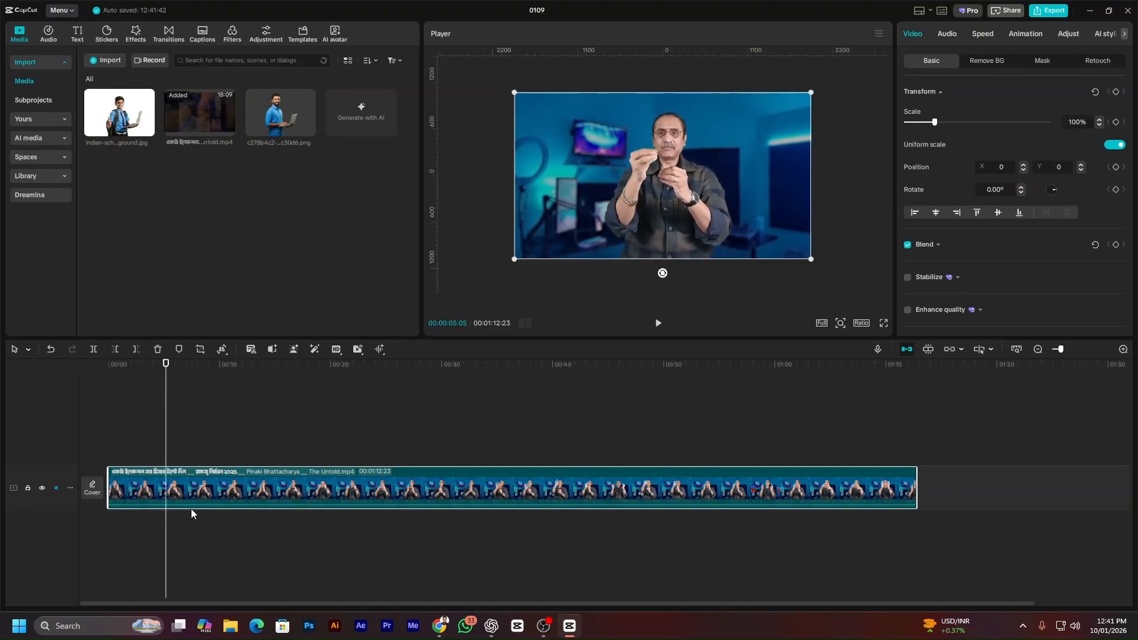
click(1116, 122)
drag(174, 376, 167, 491)
drag(934, 126, 958, 132)
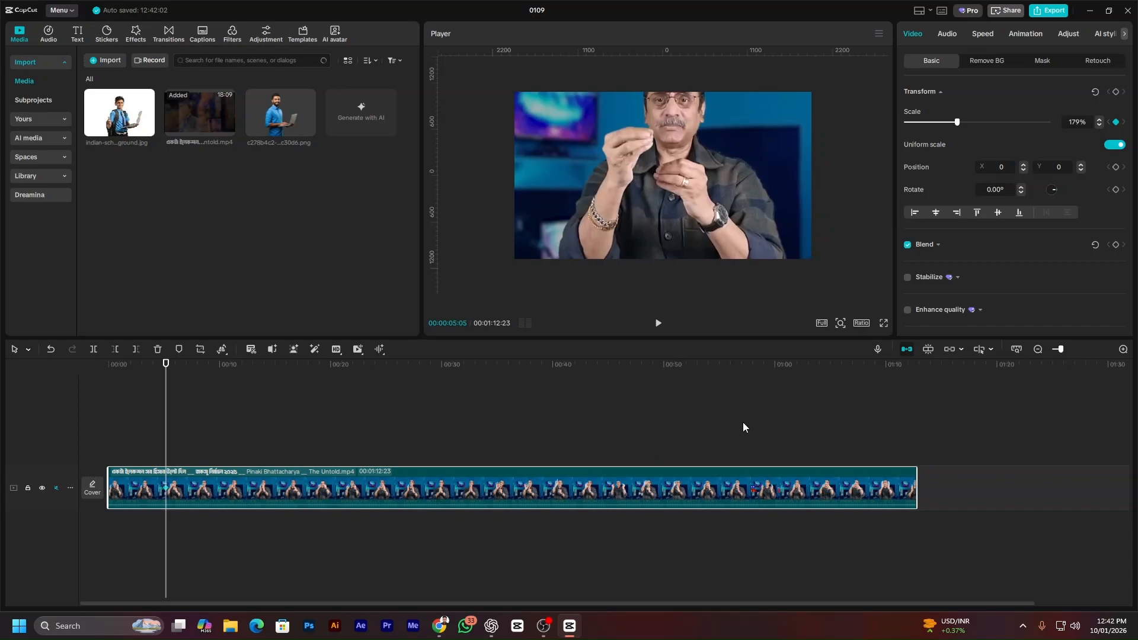
Hold the 179% scale with a keyframe at 00:00:08:07 and set the scale to 100% at 00:00:10:13.
key(space)
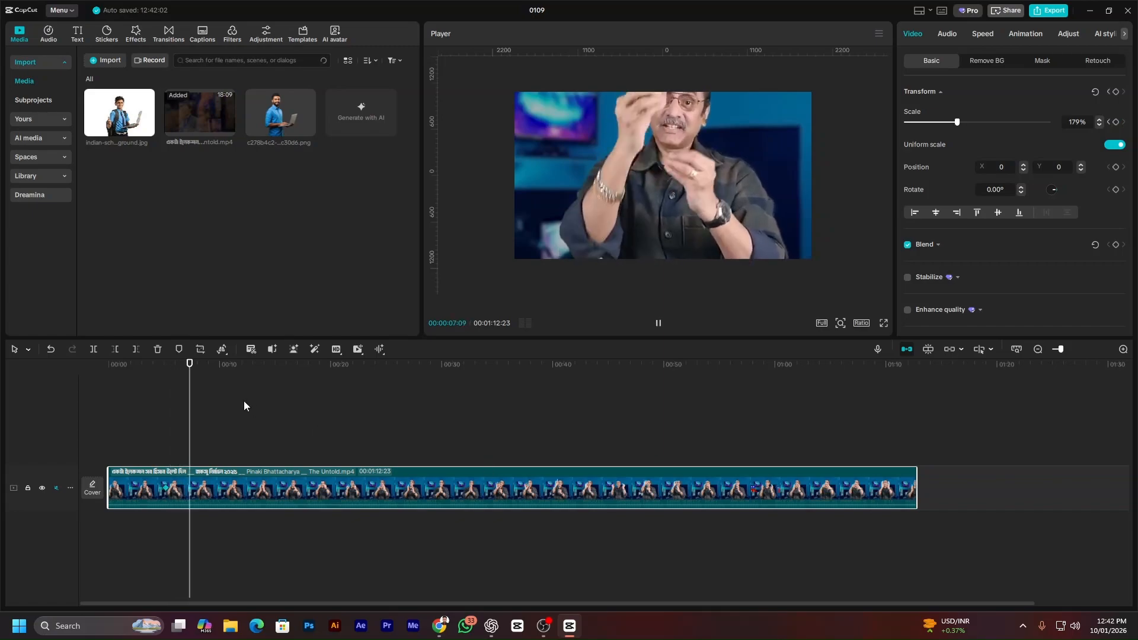
key(space)
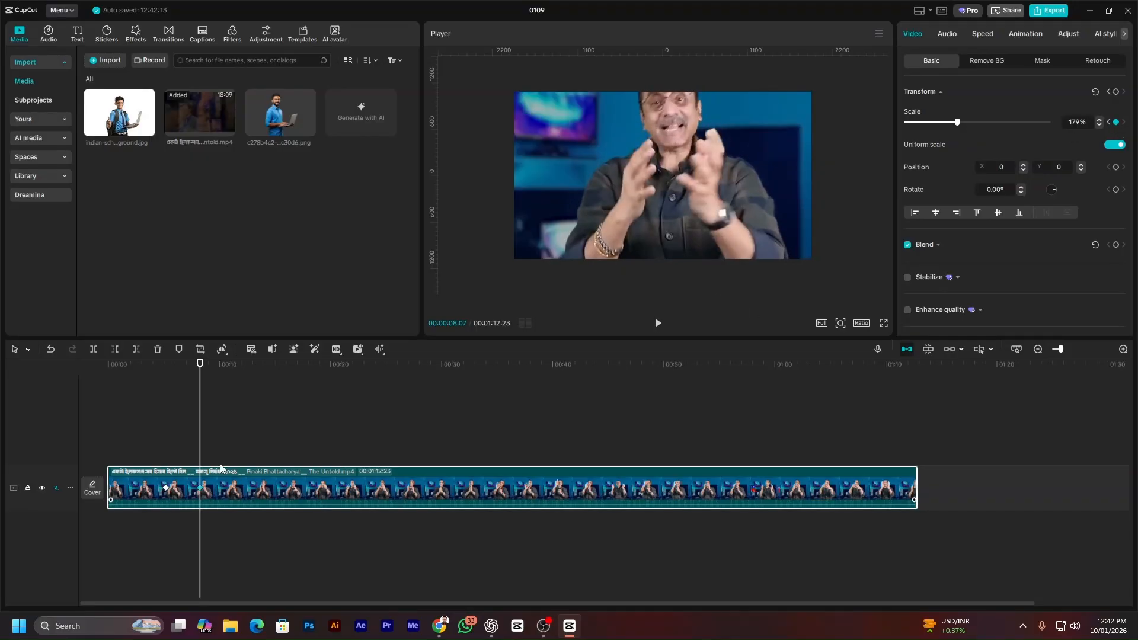
key(space)
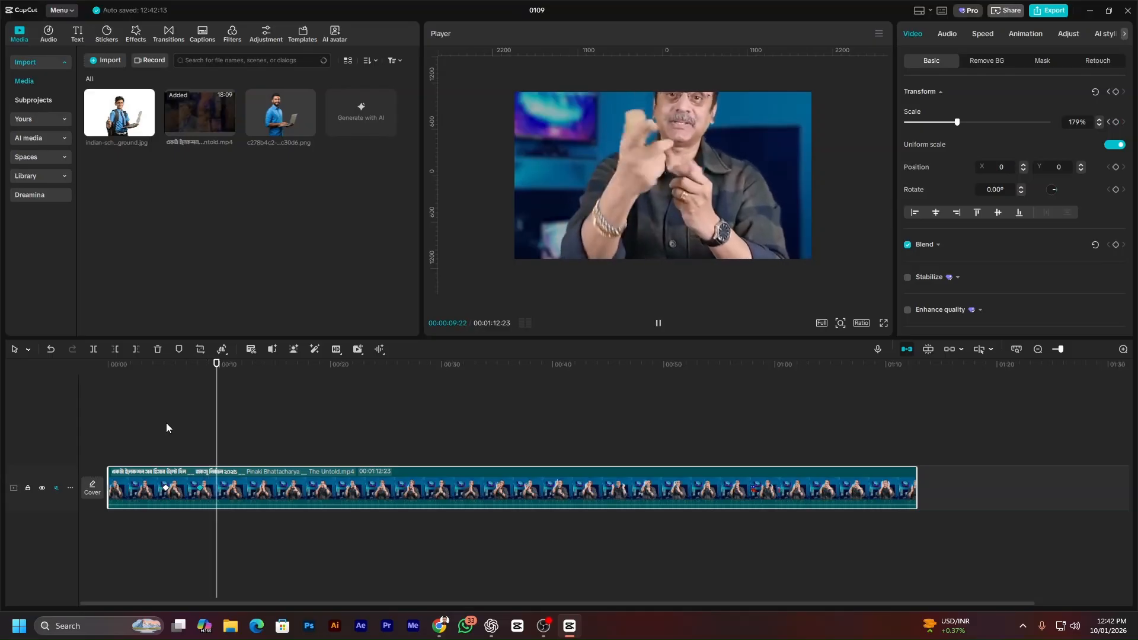
key(space)
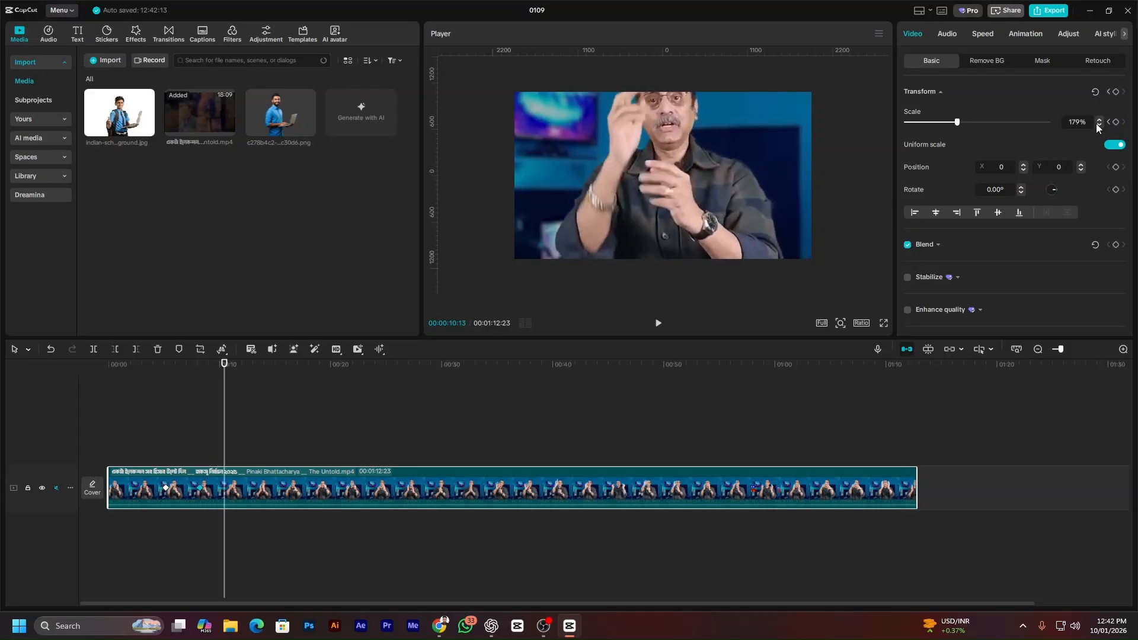
text(100)
key(Return)
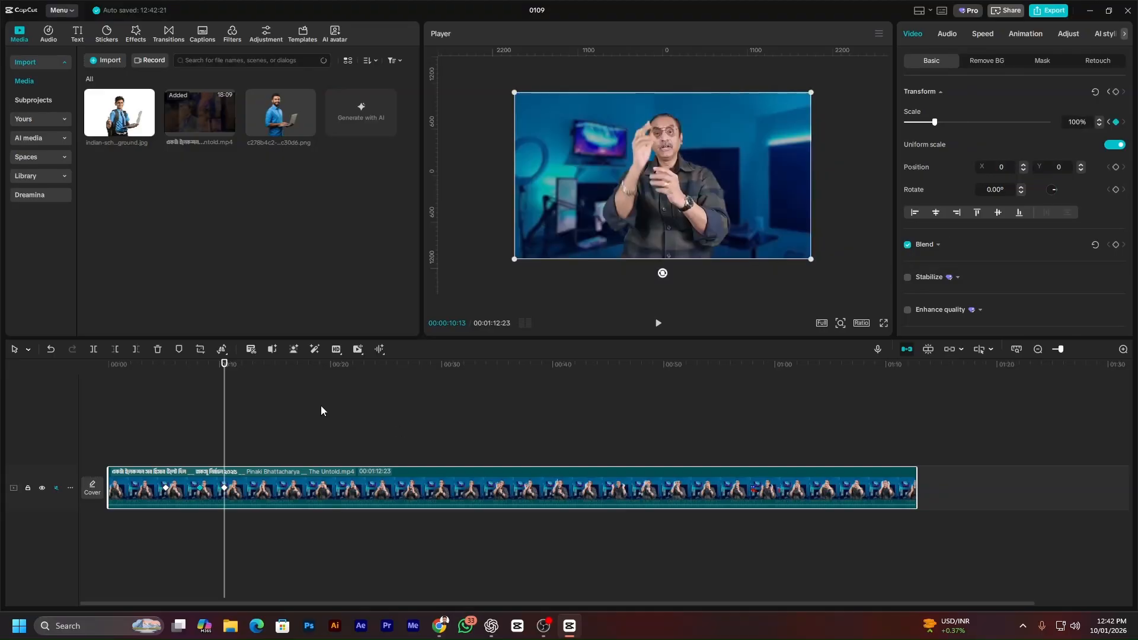
Move the clip's two 179% scale keyframes slightly earlier and return the playhead to the start.
click(166, 489)
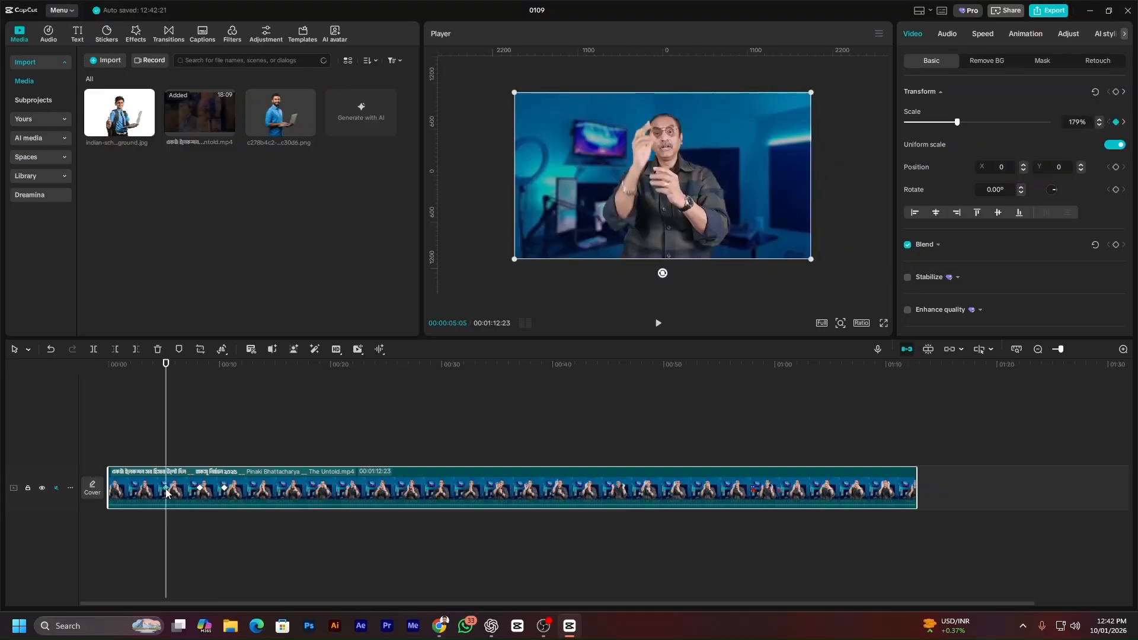
click(199, 488)
drag(200, 379, 75, 393)
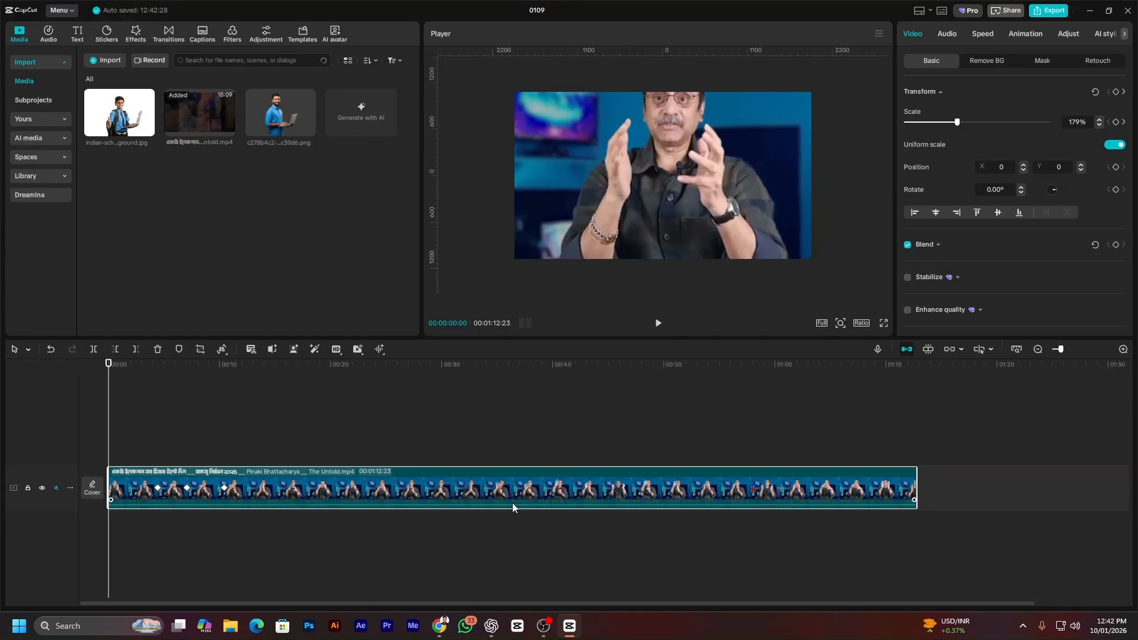
Check the Scale/Zoom slide in the Capcut Course deck, return to CapCut and undo the clip's scale keyframes.
click(440, 626)
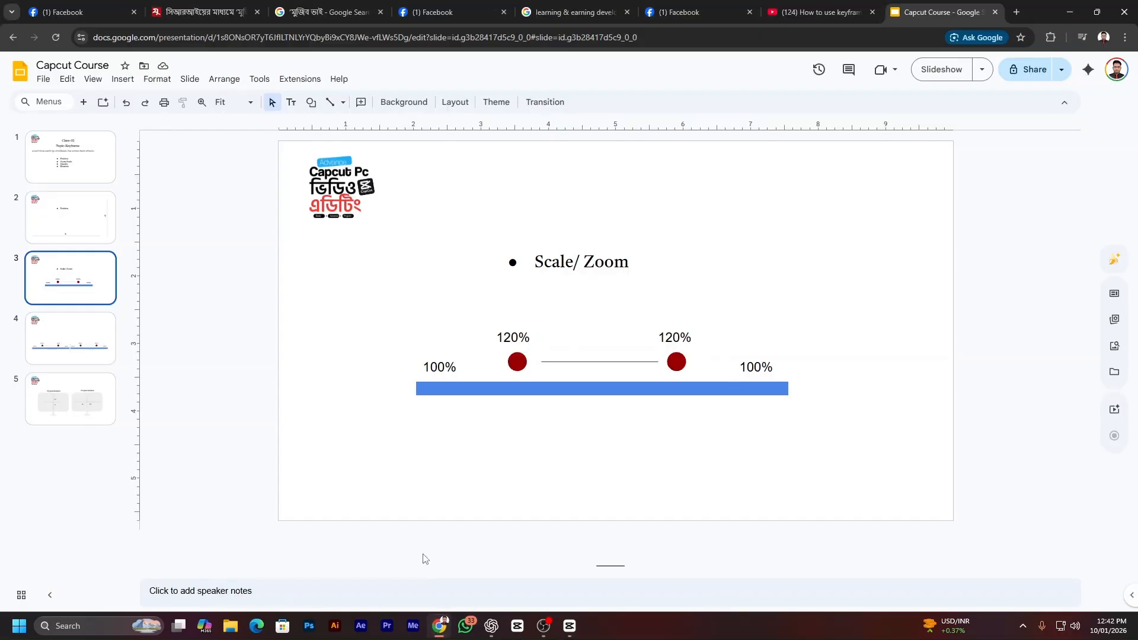
click(567, 627)
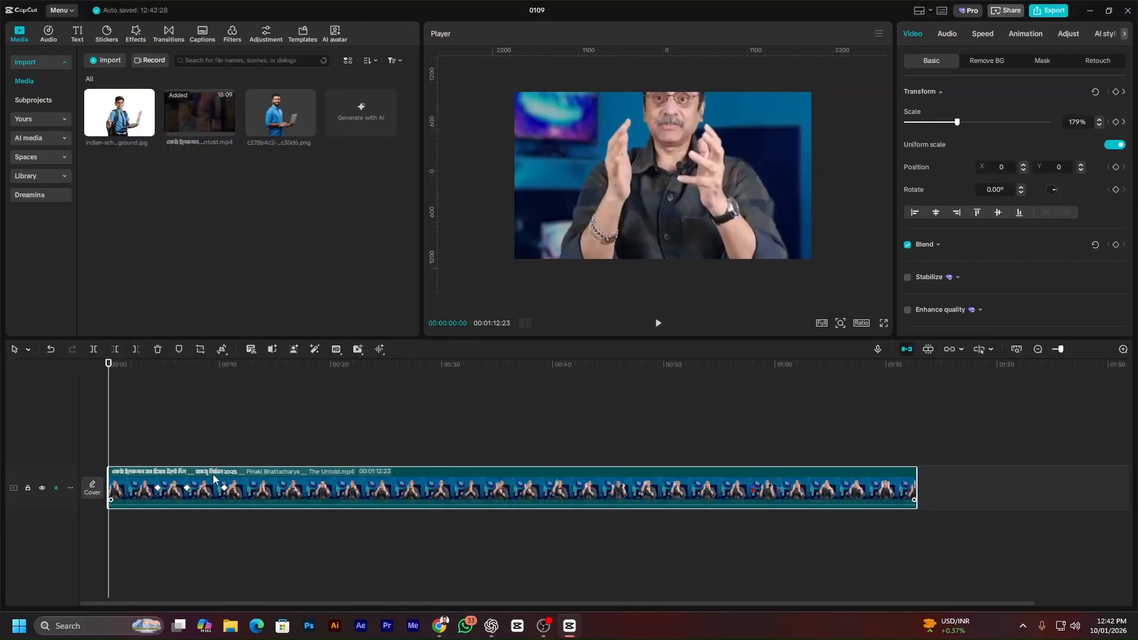
key(ctrl+z)
key(ctrl+z)
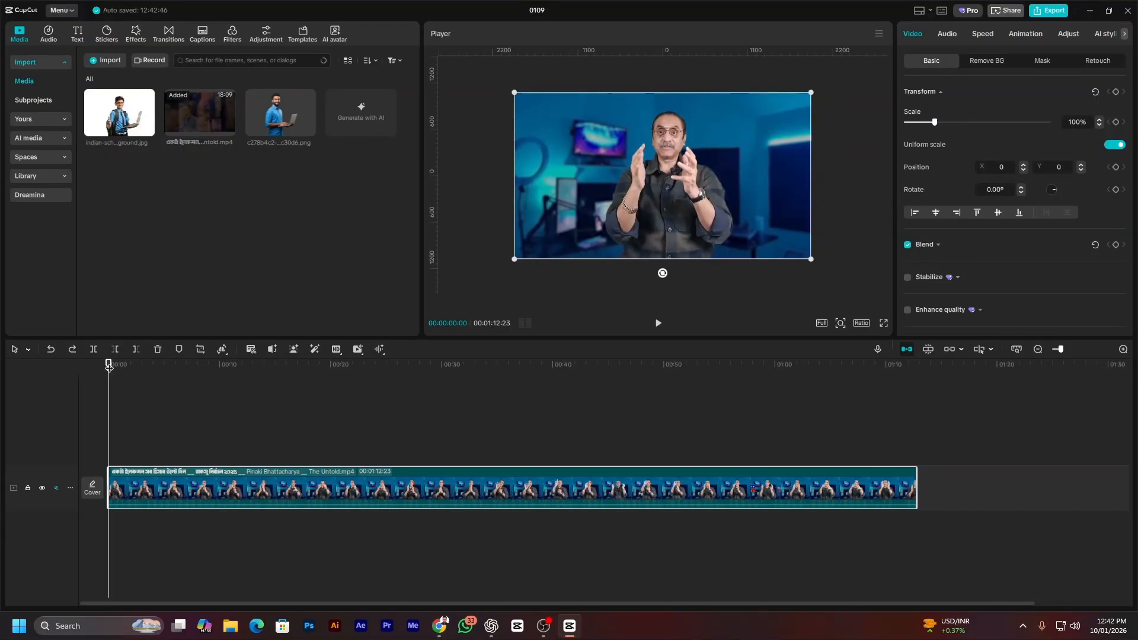
Add a 100% scale keyframe at the clip's start and set the scale to 158% at 00:00:03:08.
mouse_move(105, 370)
mouse_down()
mouse_move(158, 374)
mouse_move(105, 383)
mouse_up()
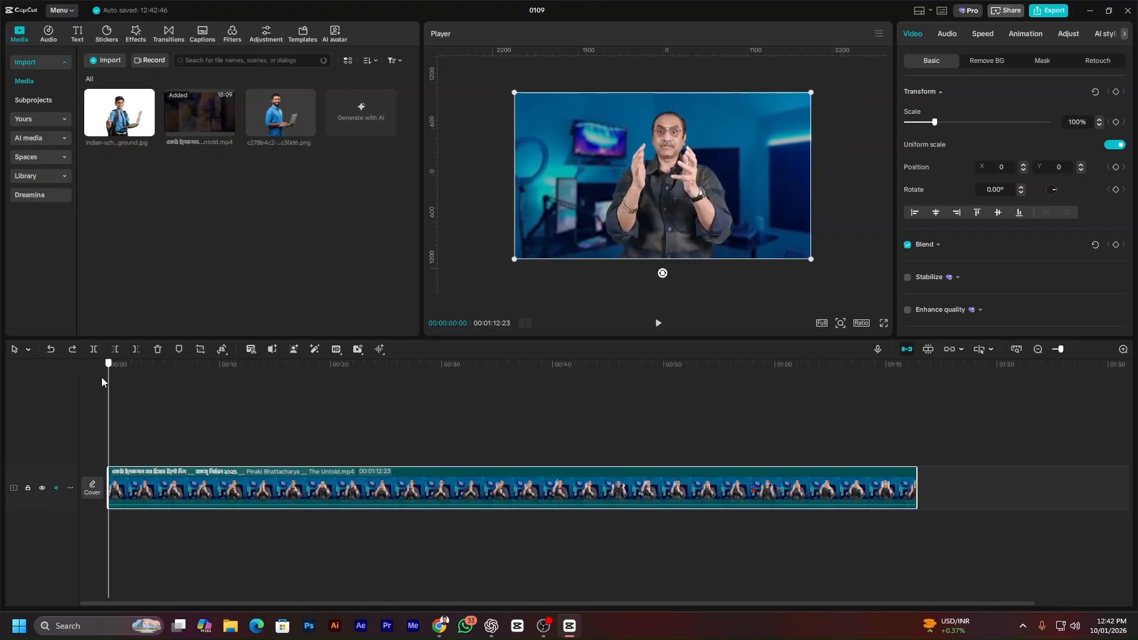
click(1116, 122)
drag(108, 372, 145, 378)
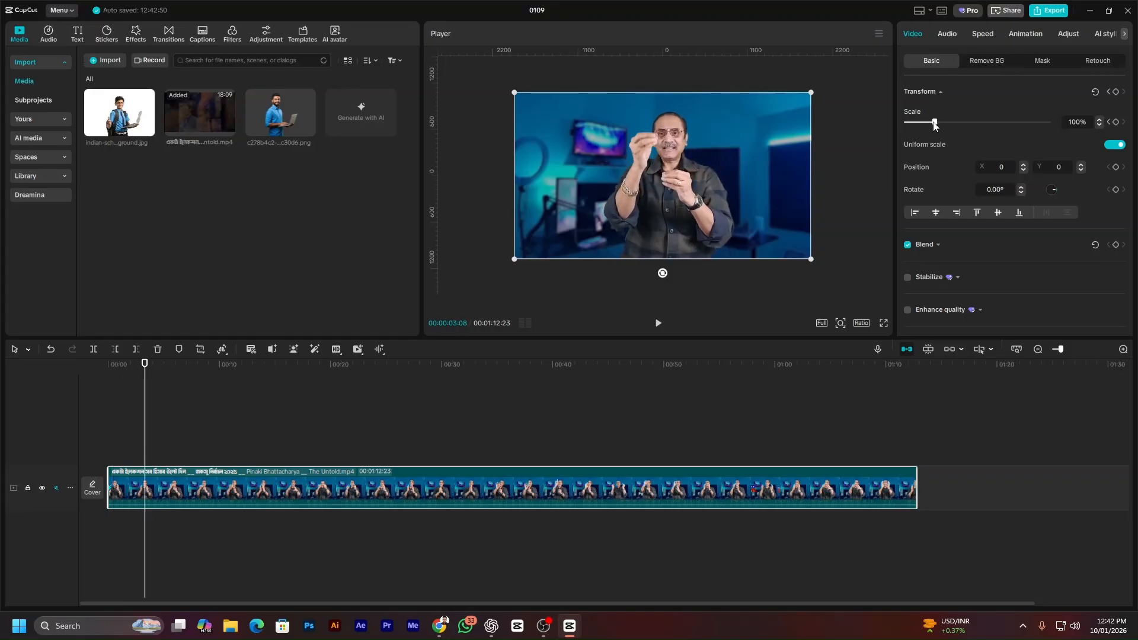
drag(935, 123, 951, 122)
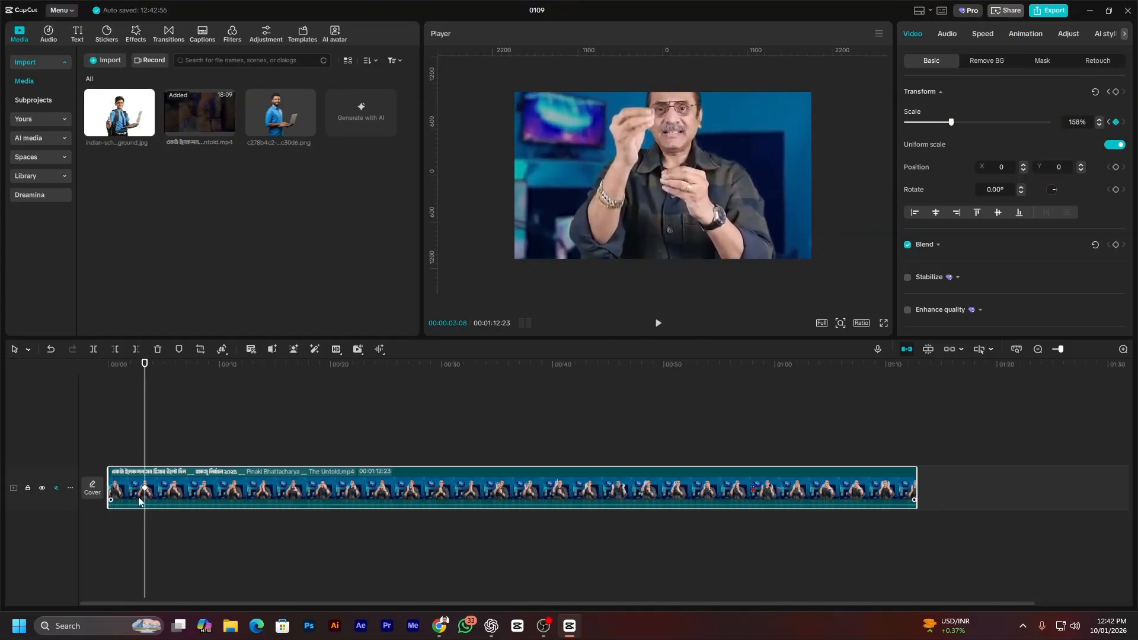
Hold the 158% scale with a keyframe at 00:00:08:08 and set the scale to 100% at 00:00:10:27.
drag(144, 374, 200, 383)
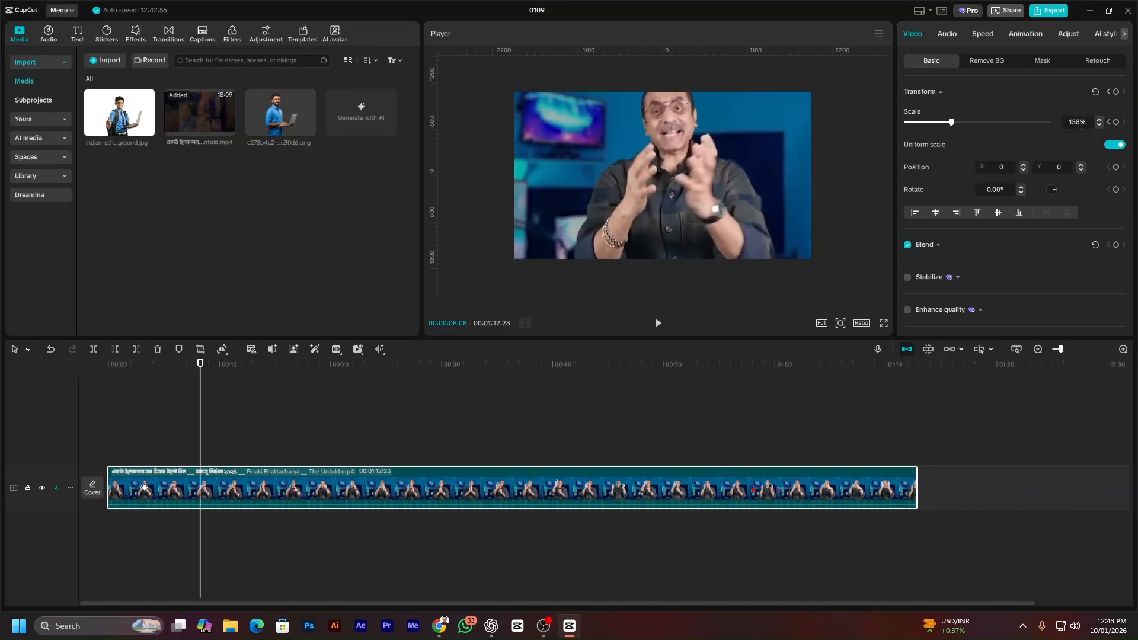
click(1116, 122)
drag(197, 400, 229, 396)
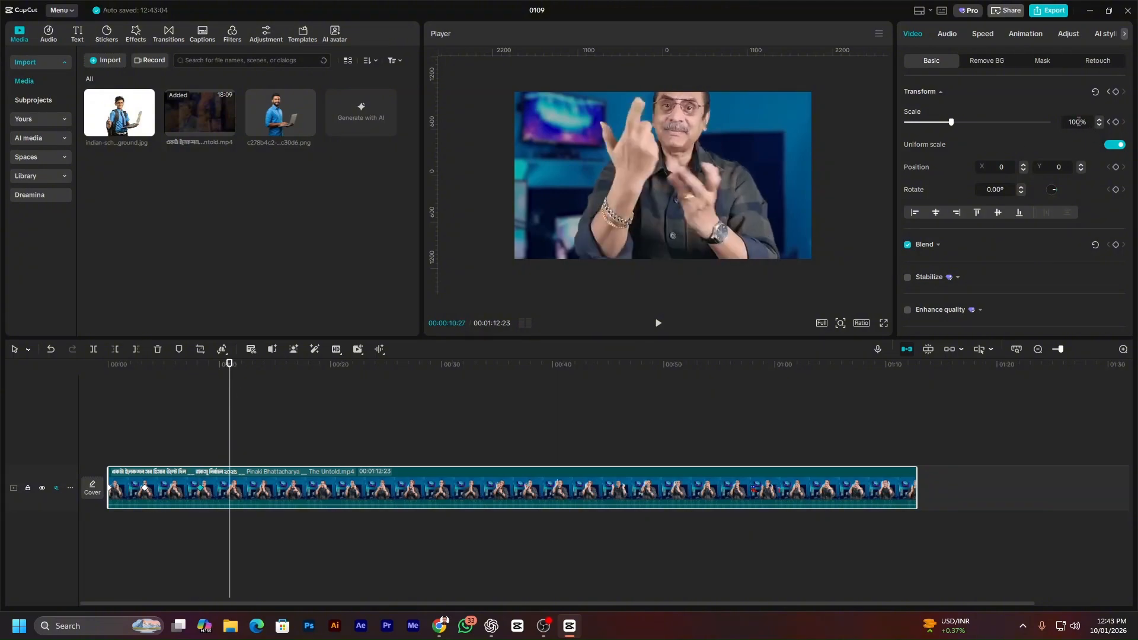
key(Return)
Play the clip from the start through the last scale keyframe to check the zoom in and out.
drag(229, 364, 61, 404)
key(space)
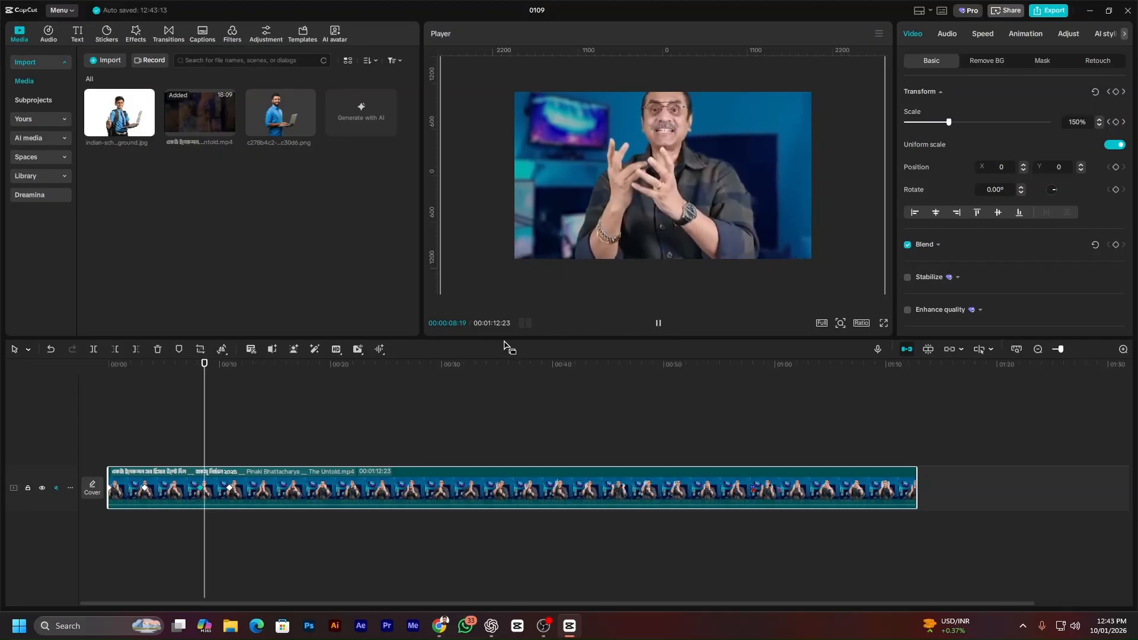
key(space)
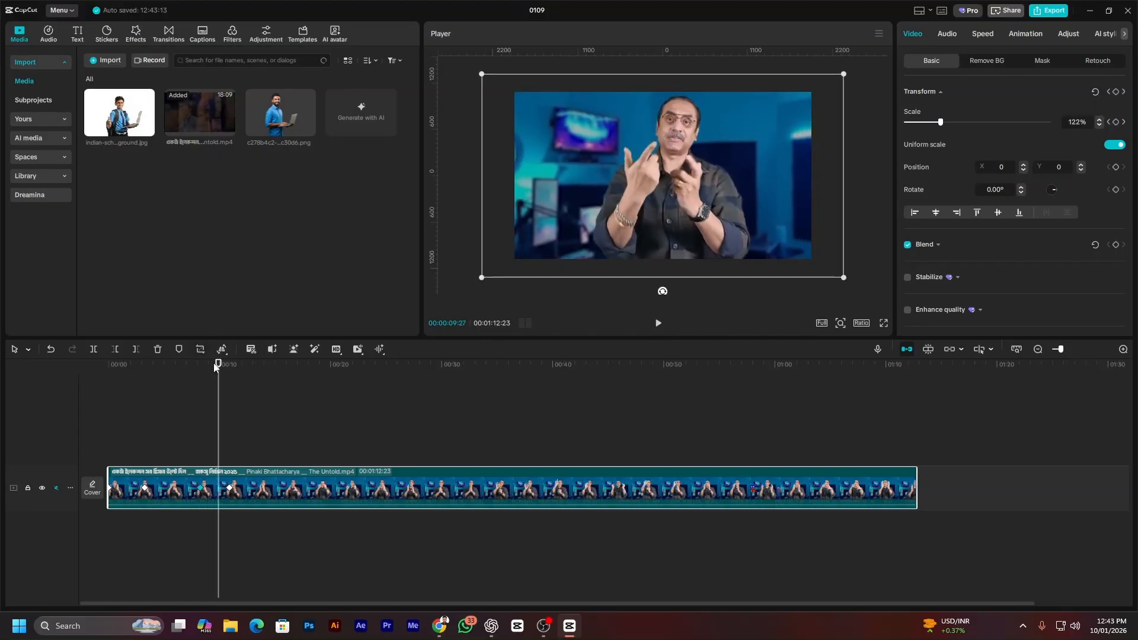
Apply the Circular Ease preset curve to the scale keyframe at 00:00:03:08.
drag(214, 363, 146, 378)
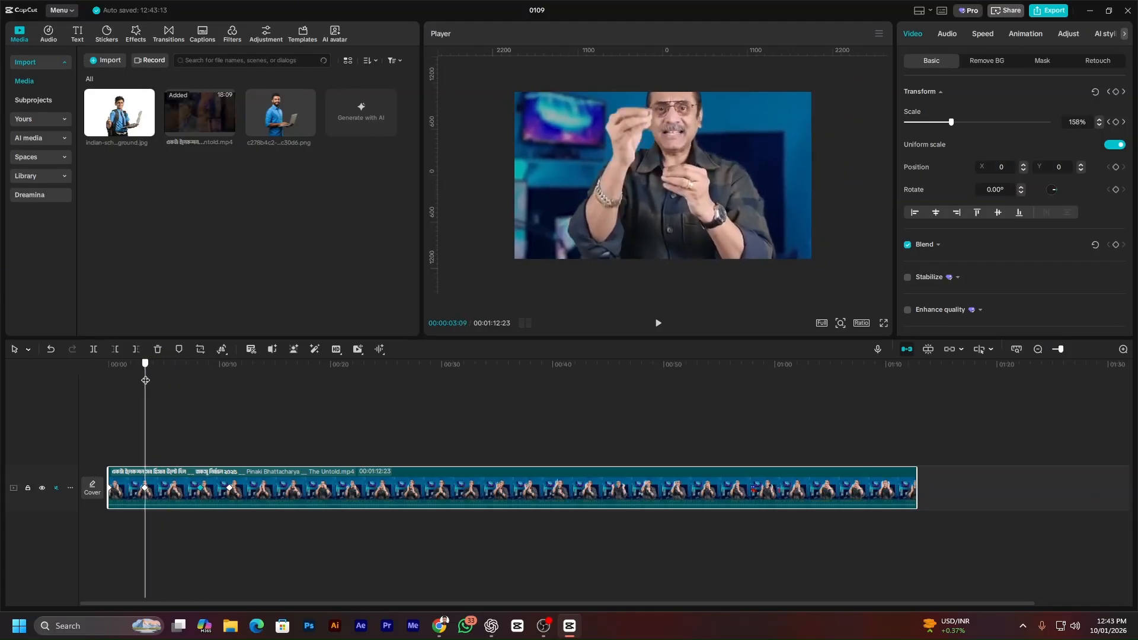
right_click(144, 489)
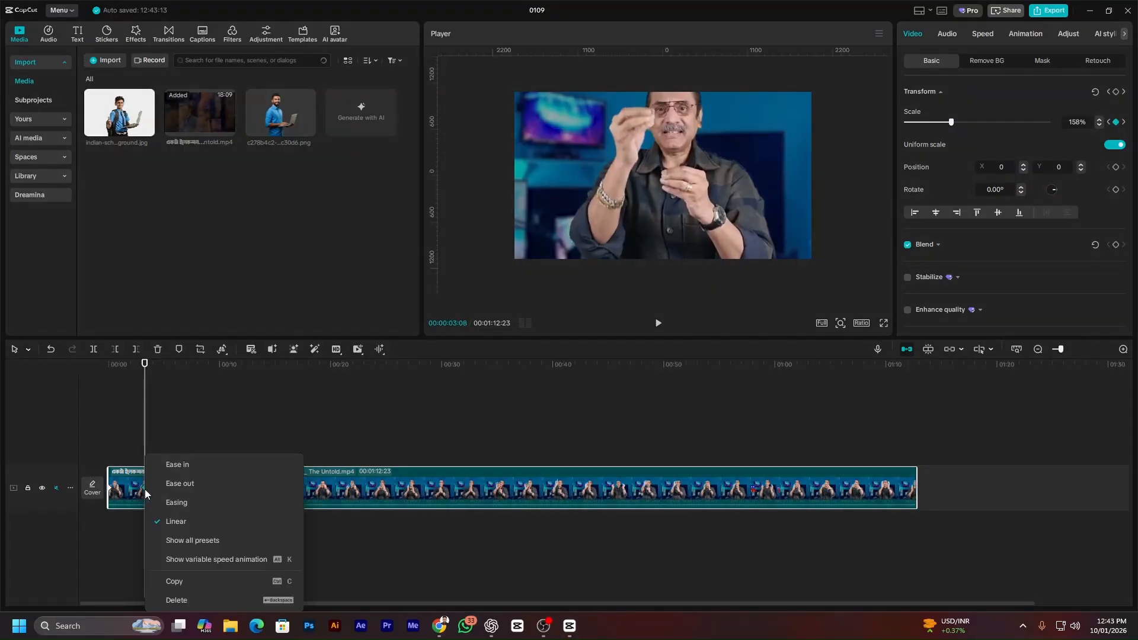
click(204, 541)
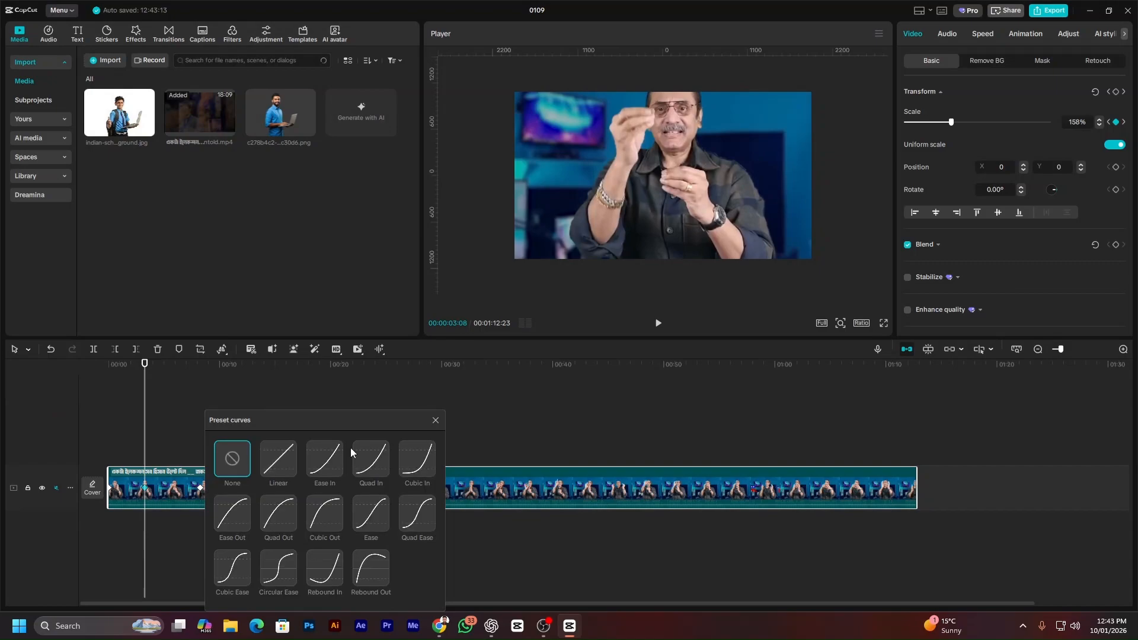
drag(359, 414, 453, 365)
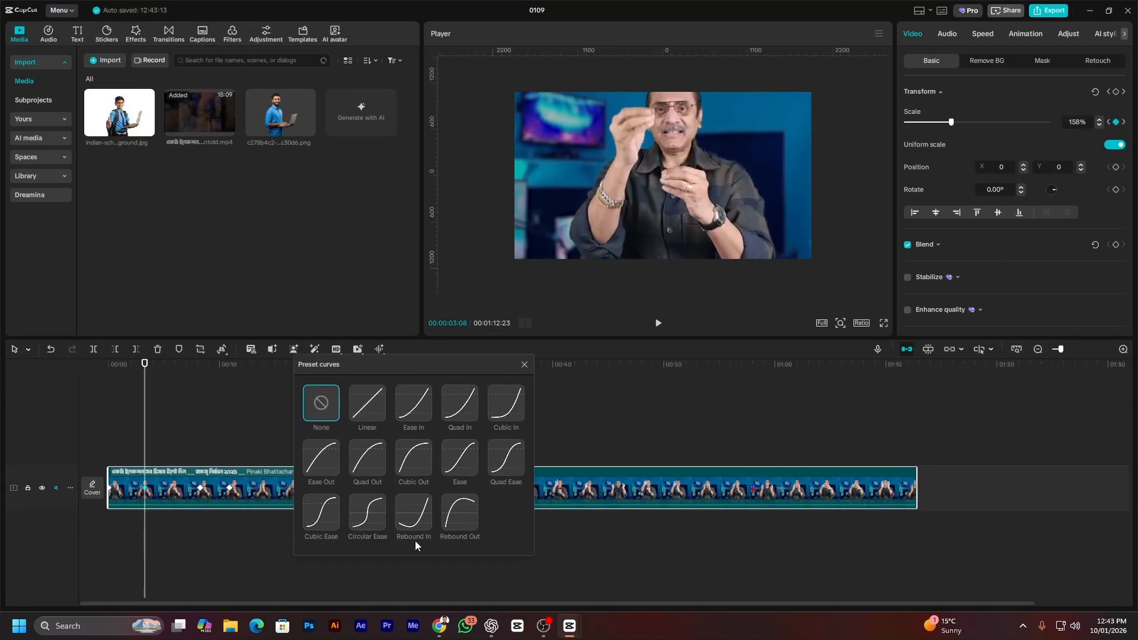
click(373, 517)
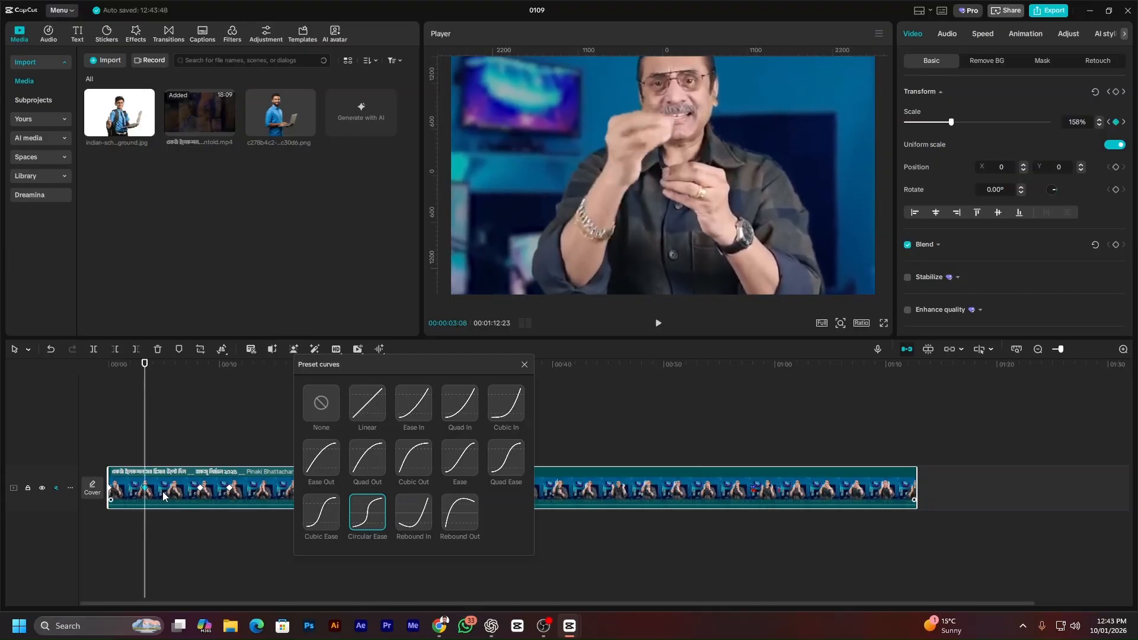
Zoom out the player view and replay the clip's opening to check the eased zoom-in.
key(space)
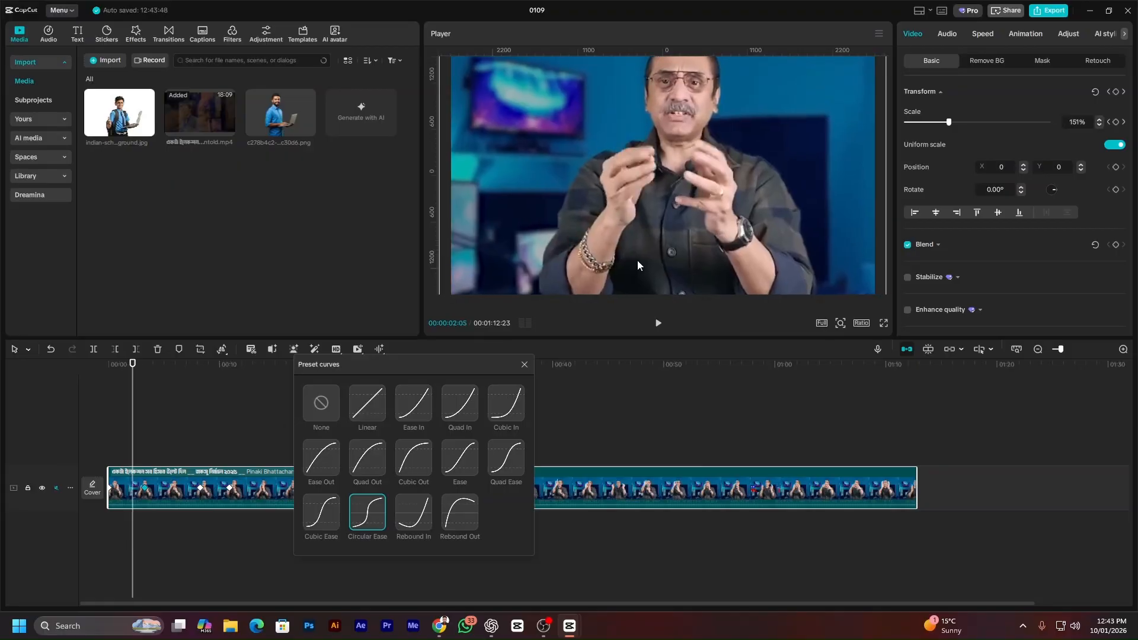
click(619, 229)
drag(132, 415, 66, 400)
key(space)
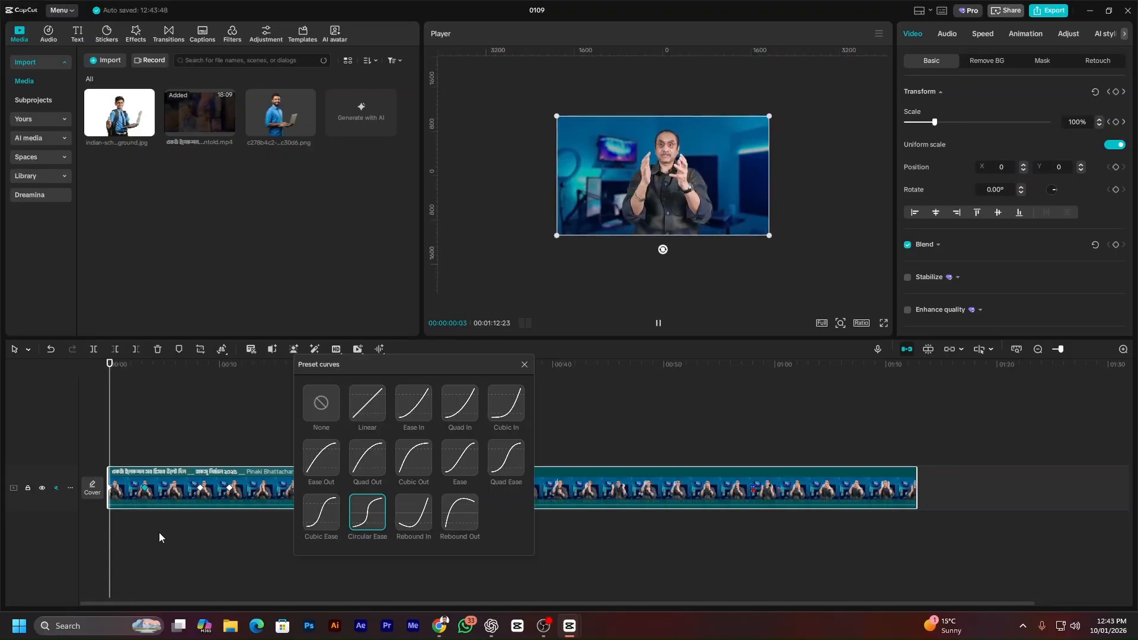
key(space)
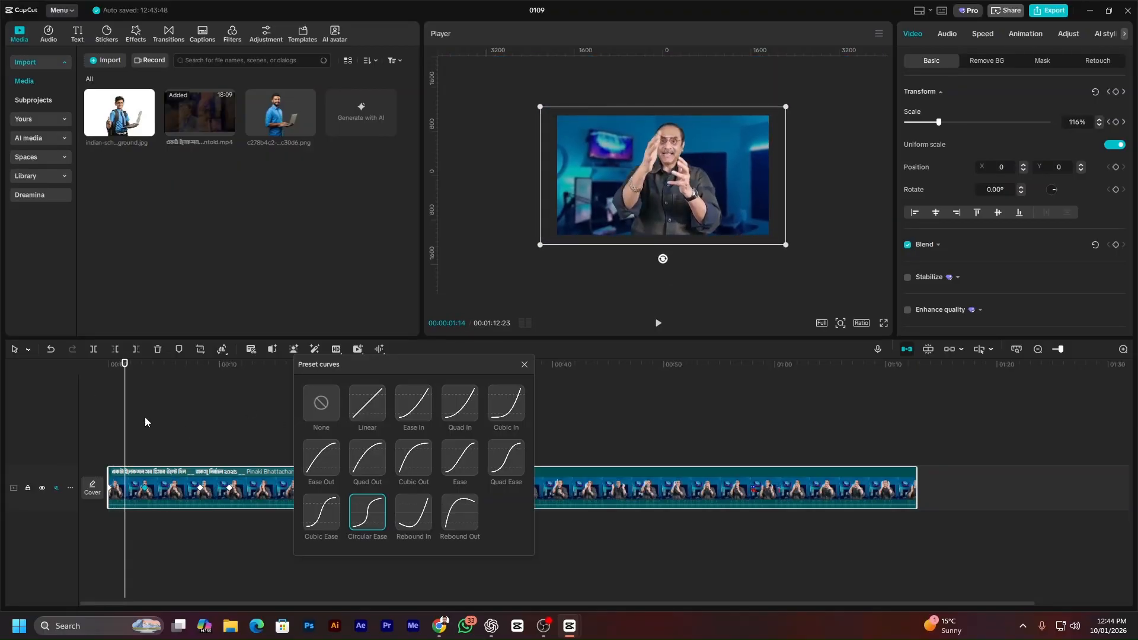
Move the 158% scale keyframe earlier, close to the clip's start, and play the faster zoom-in from the beginning.
drag(124, 371, 117, 371)
drag(144, 488, 121, 488)
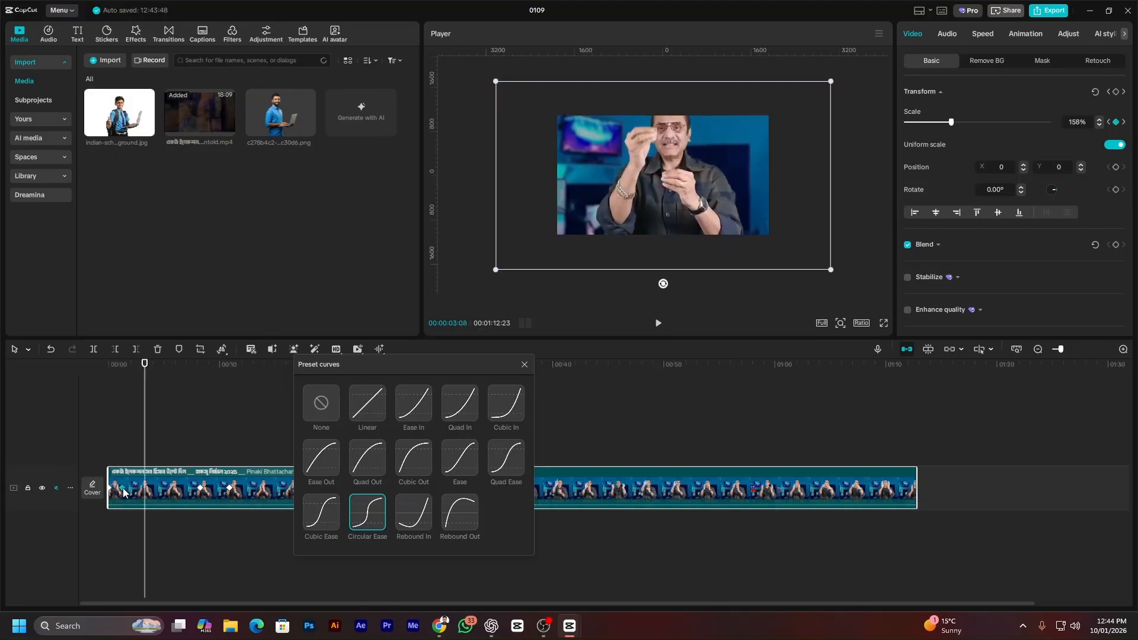
drag(144, 383, 94, 386)
key(space)
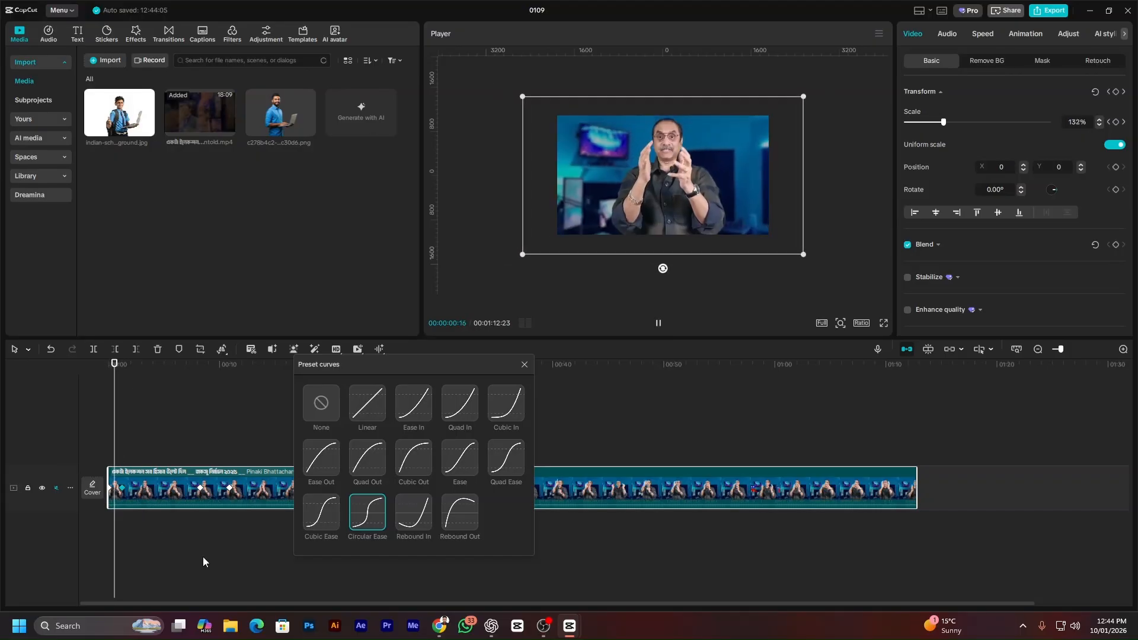
Close the preset curves and undo the existing scale keyframe animation on the video clip.
key(space)
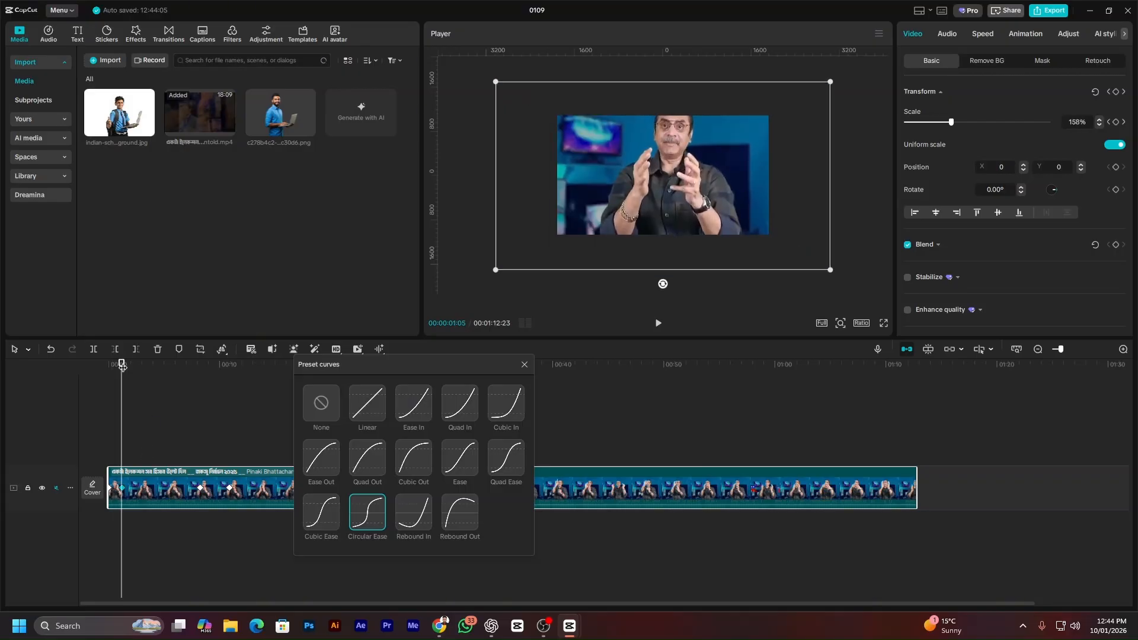
drag(120, 364, 119, 410)
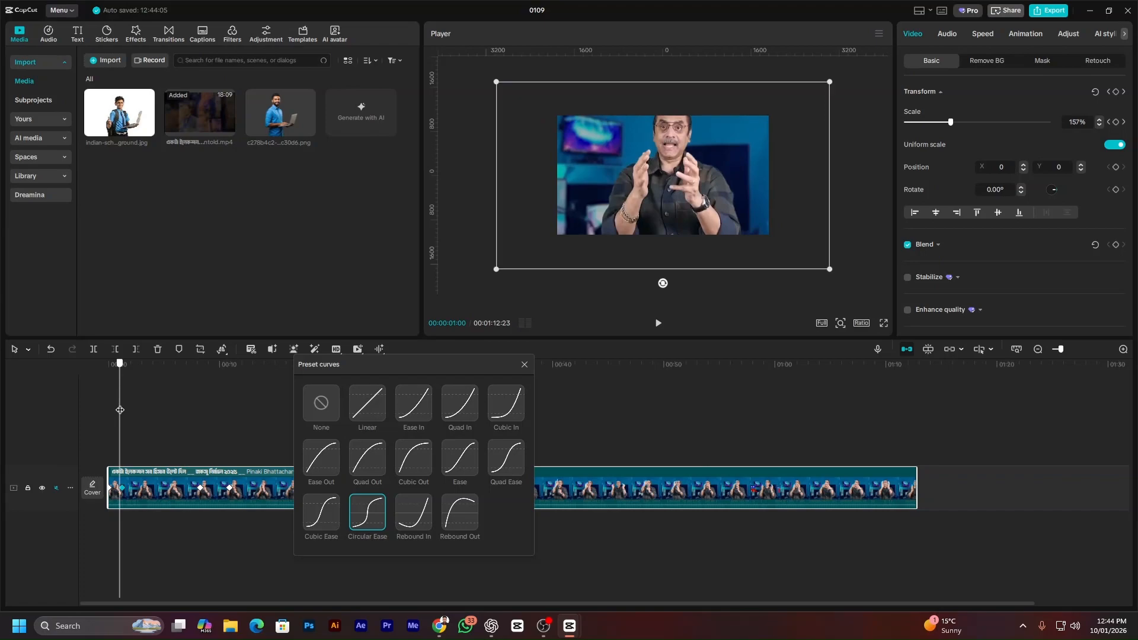
click(518, 367)
key(ctrl+z)
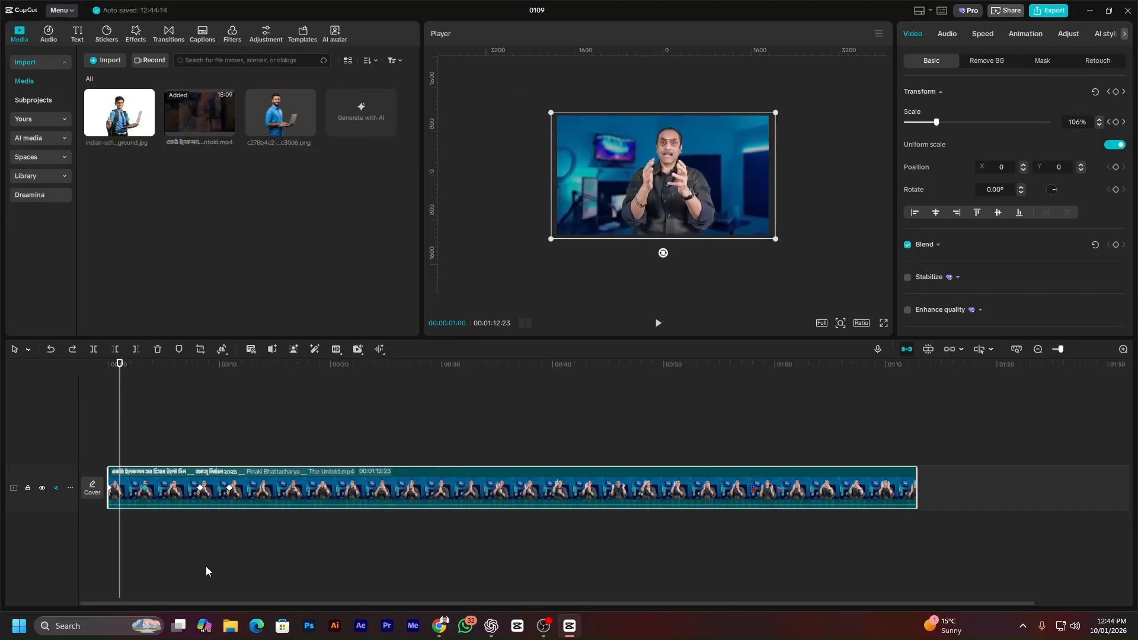
key(ctrl+z)
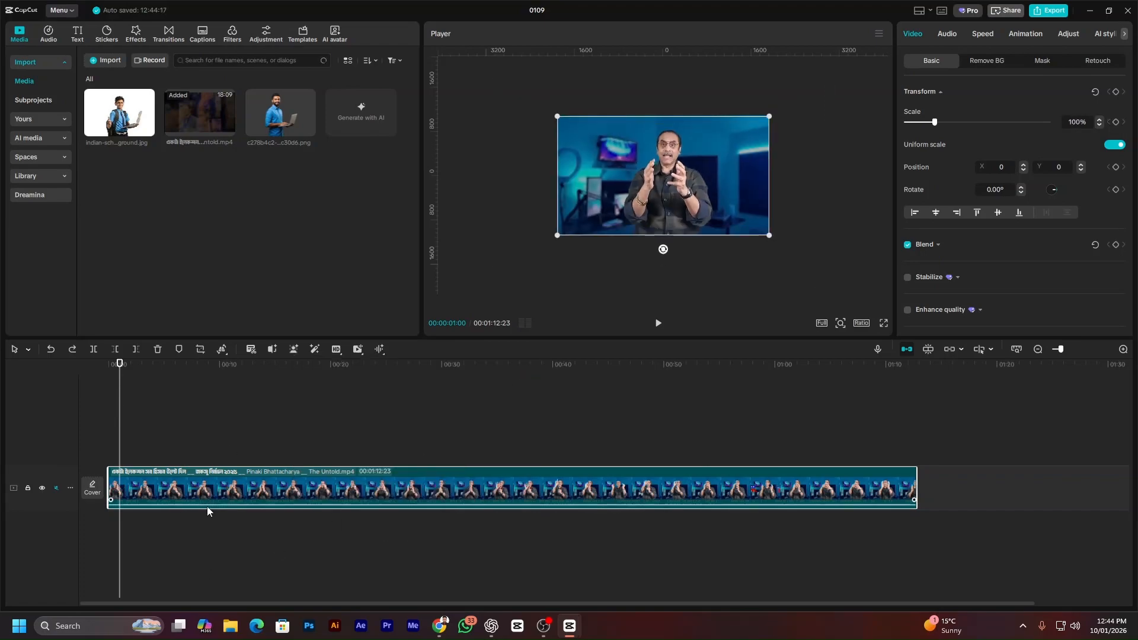
Add a scale keyframe at the start of the clip and set the scale to 140% at 00:00:00:20.
click(98, 376)
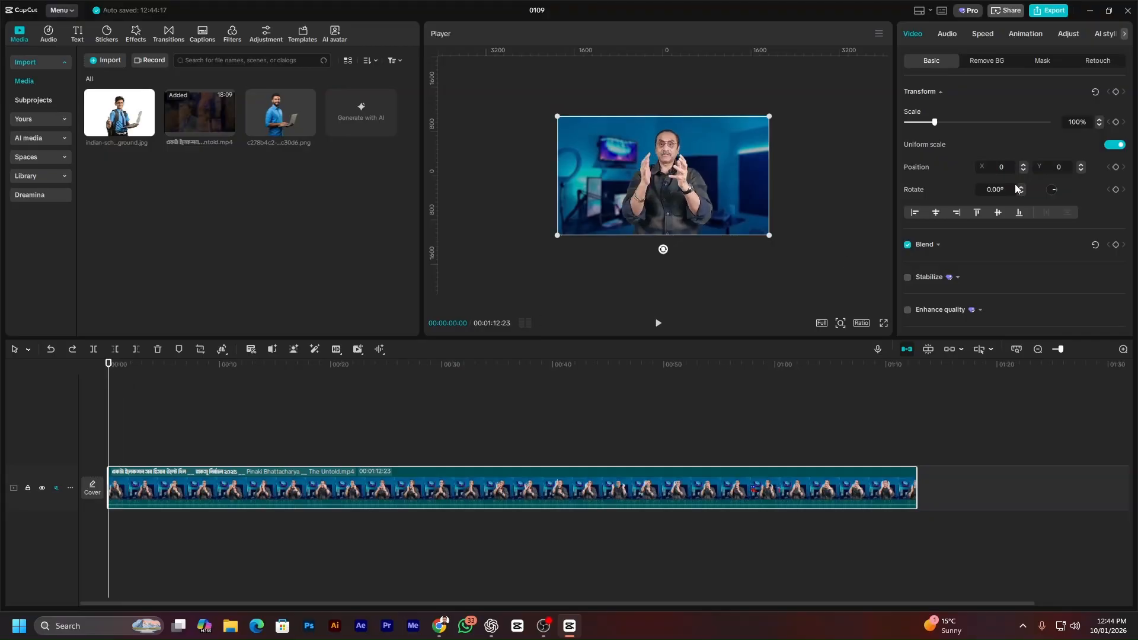
click(1116, 121)
key(space)
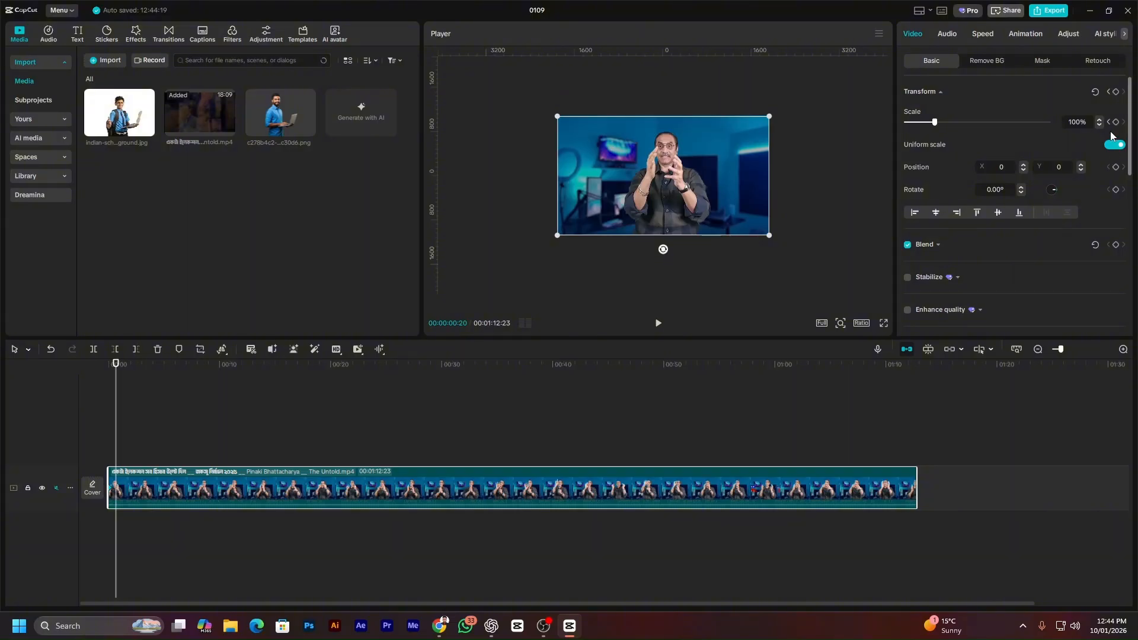
click(1074, 120)
key(BackSpace)
text(140)
key(Return)
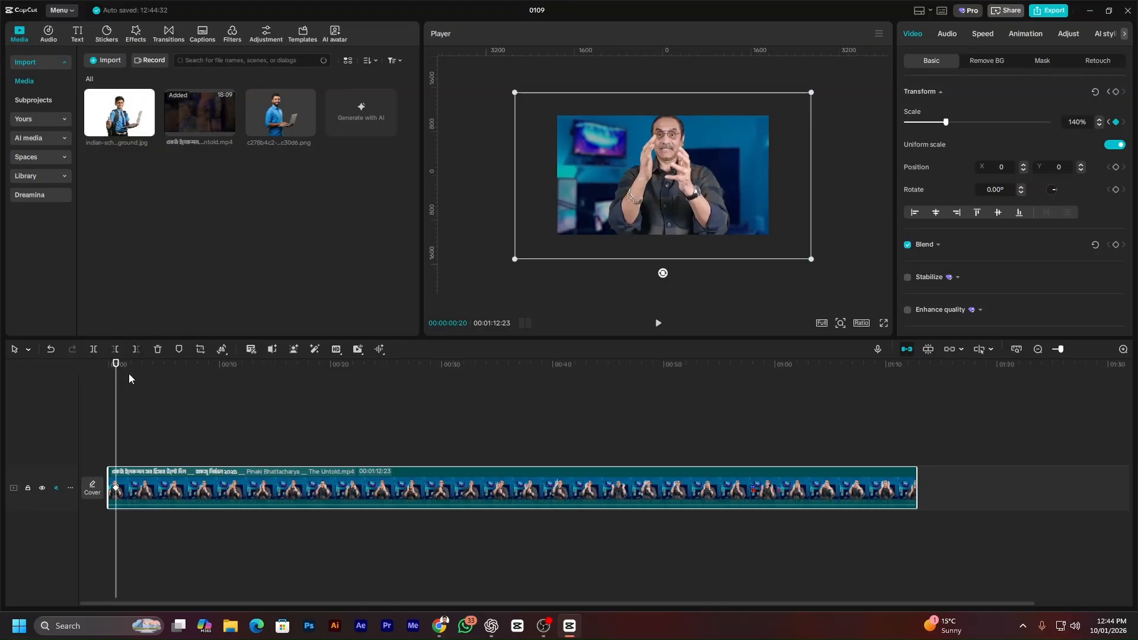
Add a scale keyframe at 00:00:02:00, set the scale to 100% at 00:00:02:20, and preview from the start.
key(space)
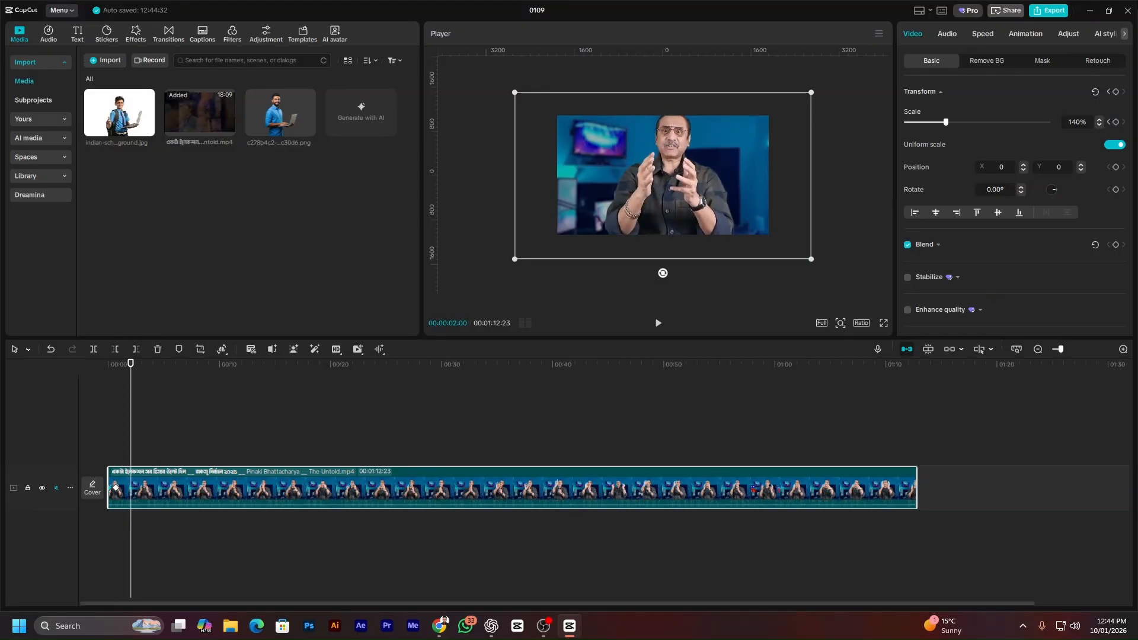
click(1115, 122)
key(space)
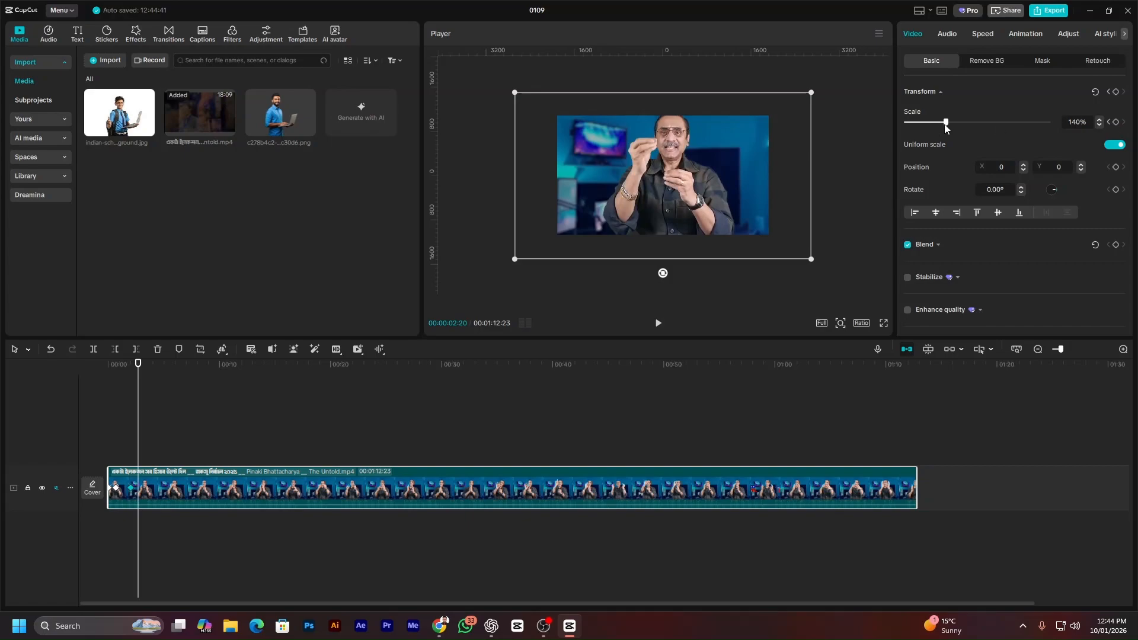
double_click(1077, 122)
text(100)
key(Return)
drag(139, 367, 2, 404)
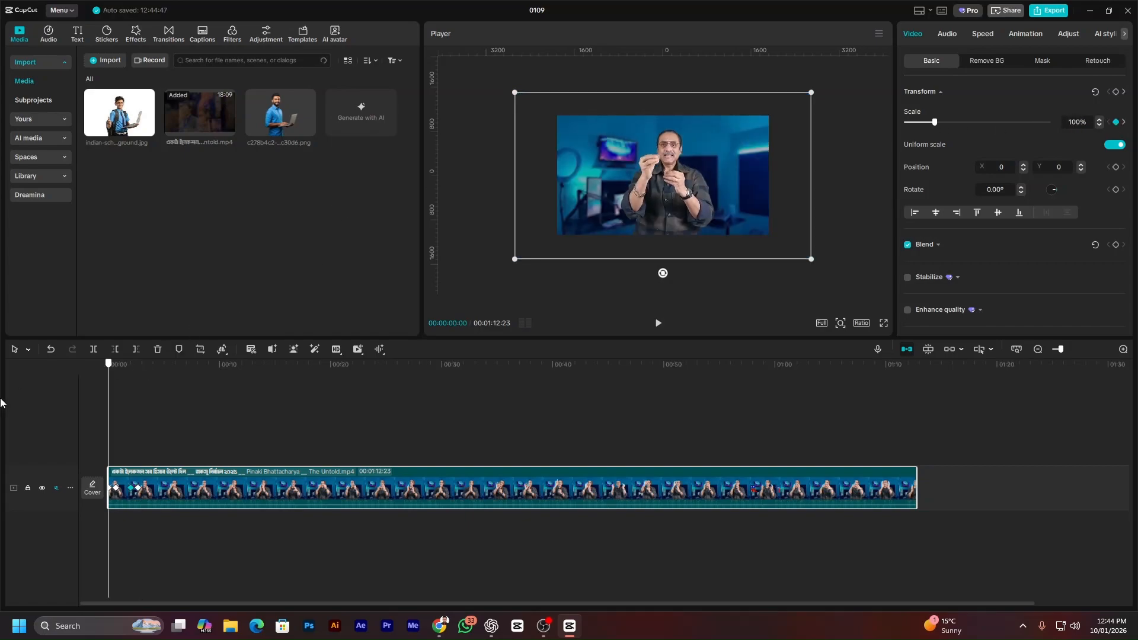
key(space)
key(space)
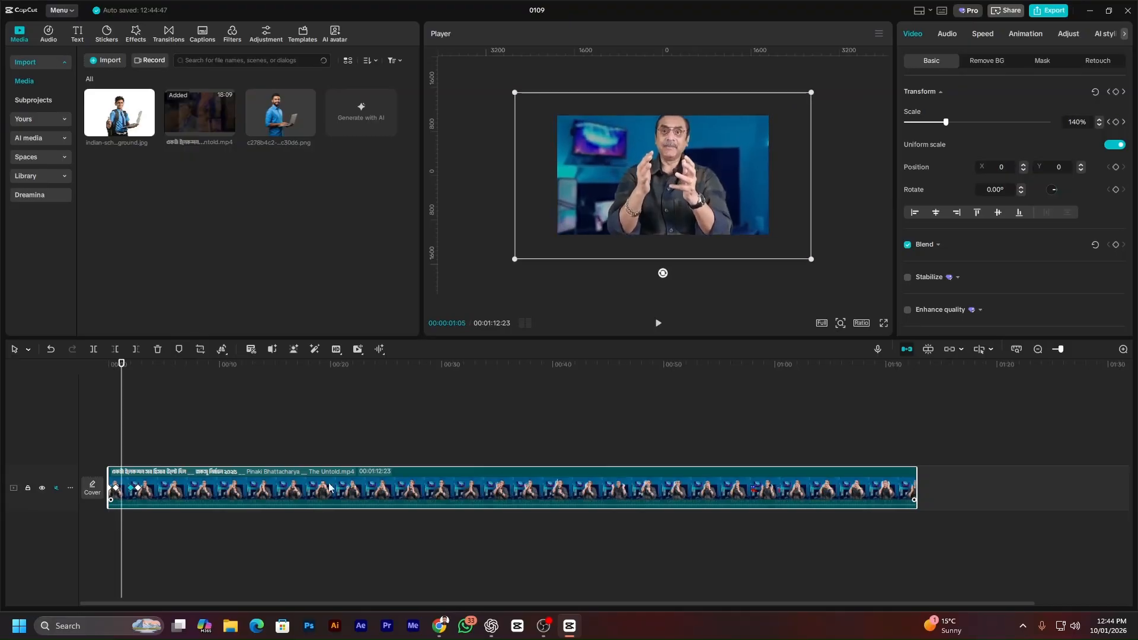
Apply the Cubic Out preset curve to the 140% scale keyframe at 00:00:00:20.
scroll(112, 497, up, 3)
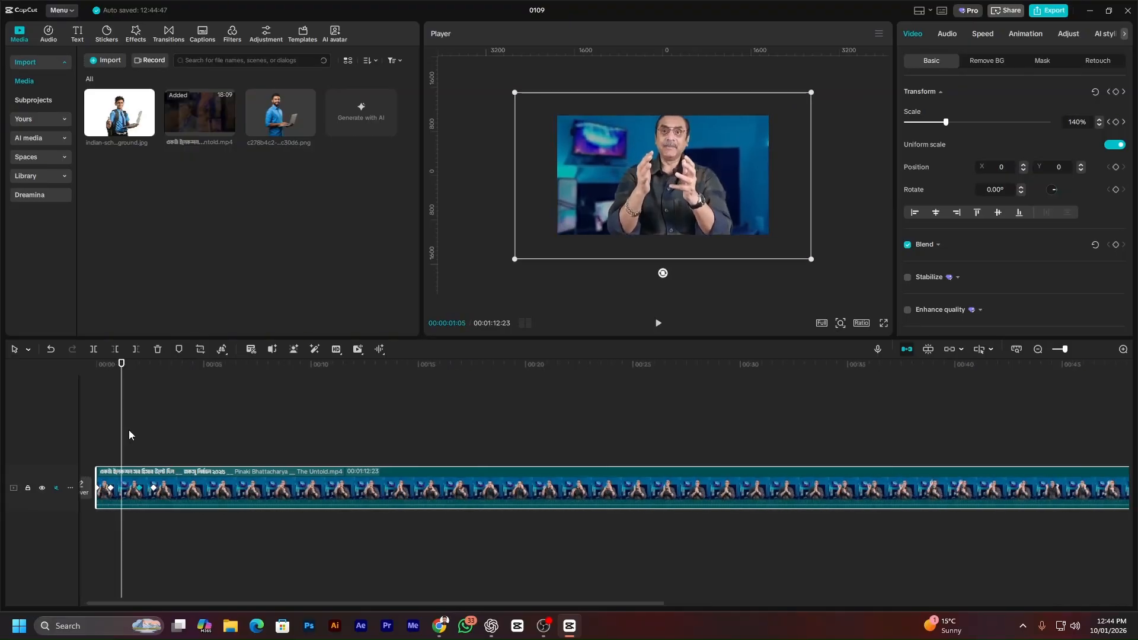
mouse_move(121, 374)
mouse_down()
mouse_move(108, 376)
mouse_move(122, 385)
mouse_up()
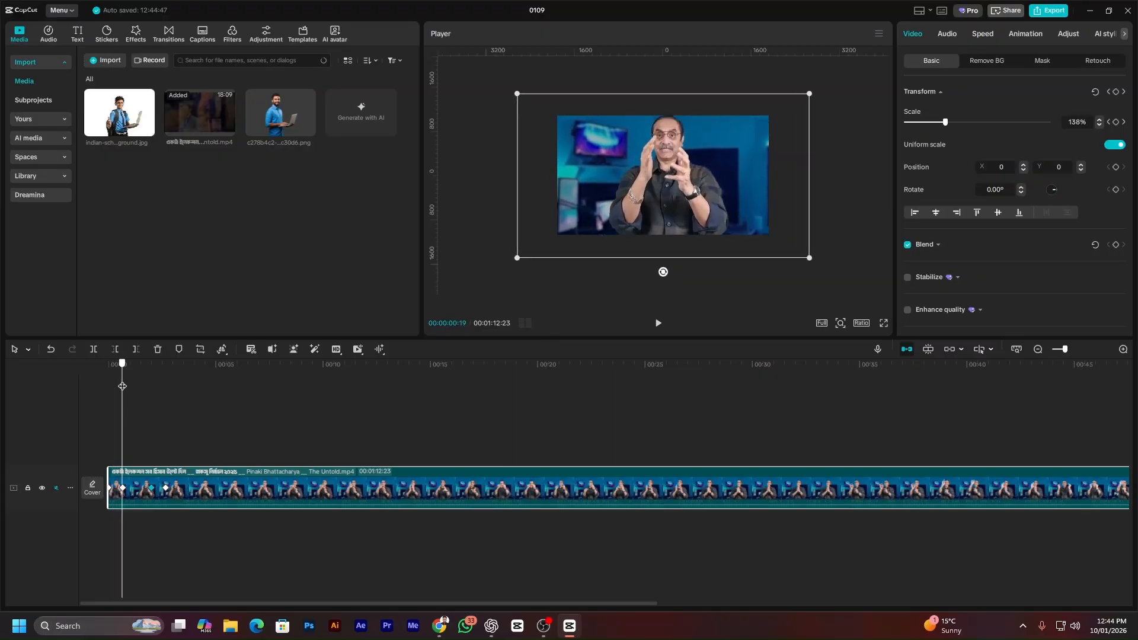
click(122, 490)
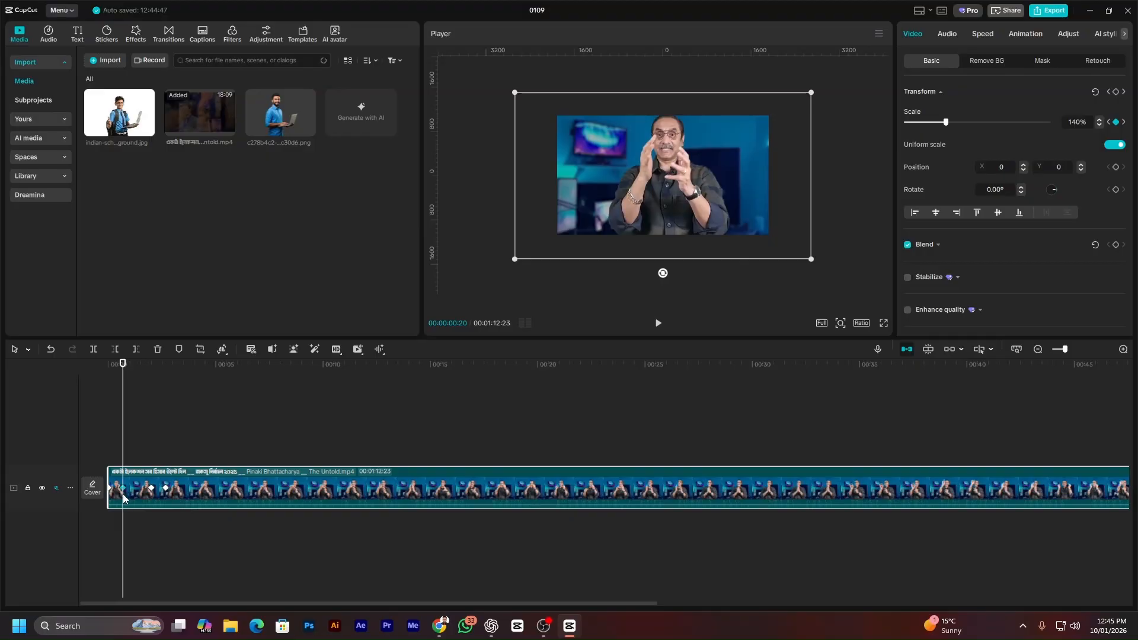
right_click(124, 490)
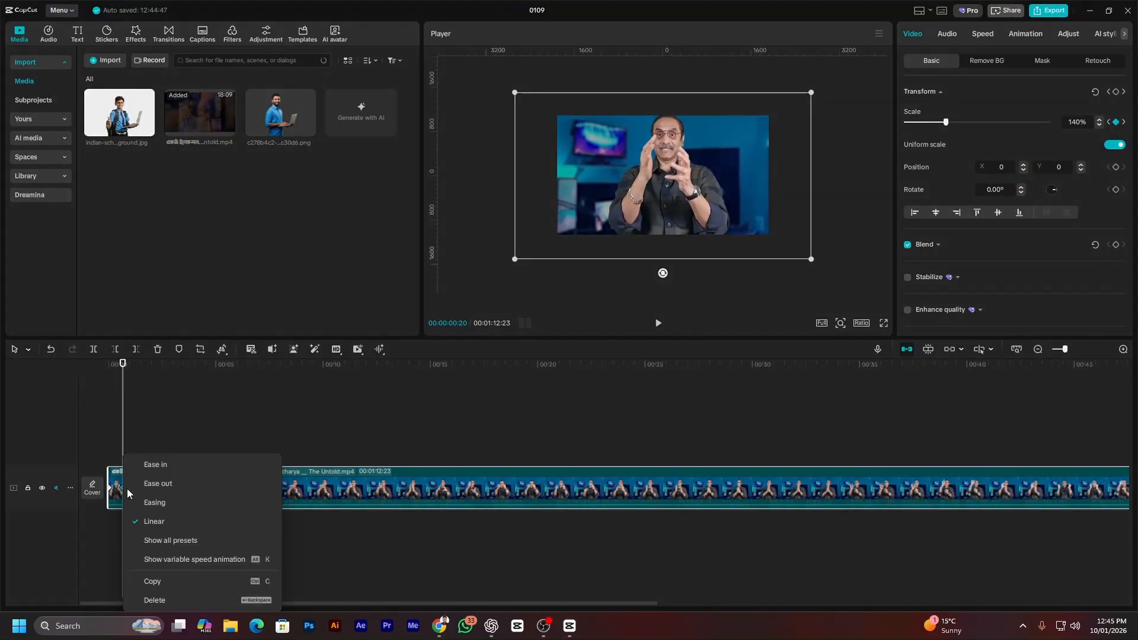
click(172, 544)
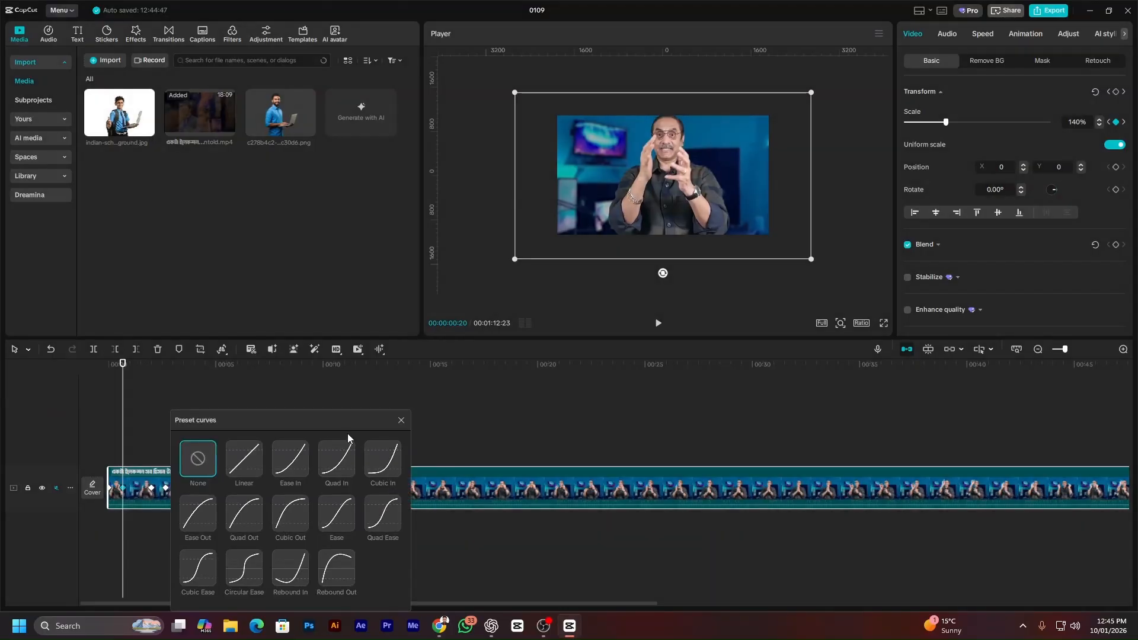
drag(350, 423, 619, 374)
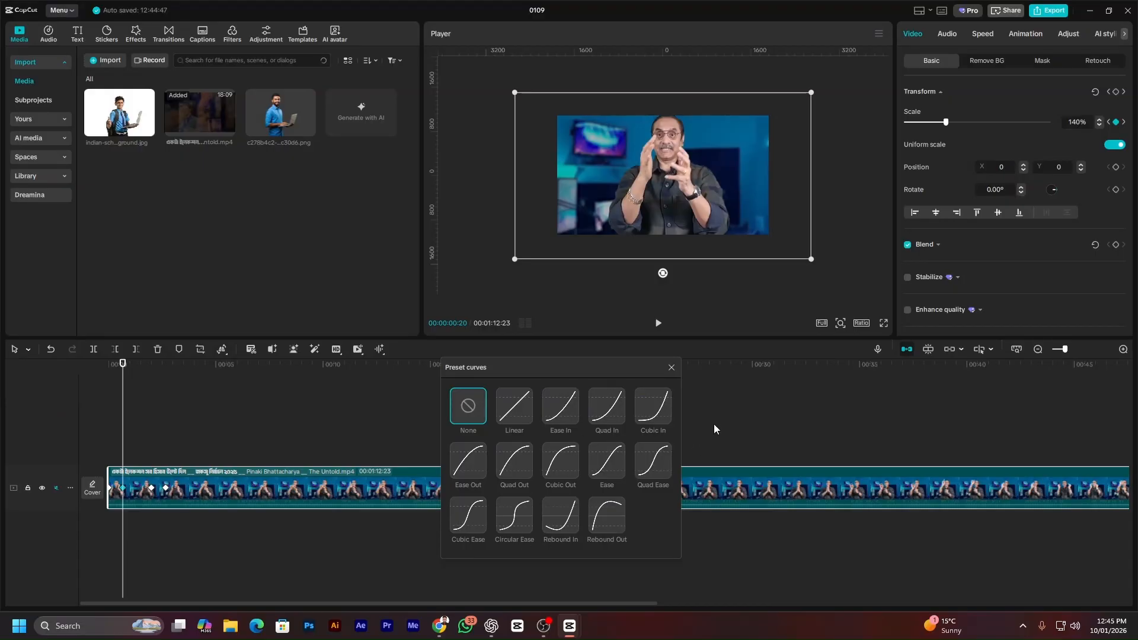
click(564, 465)
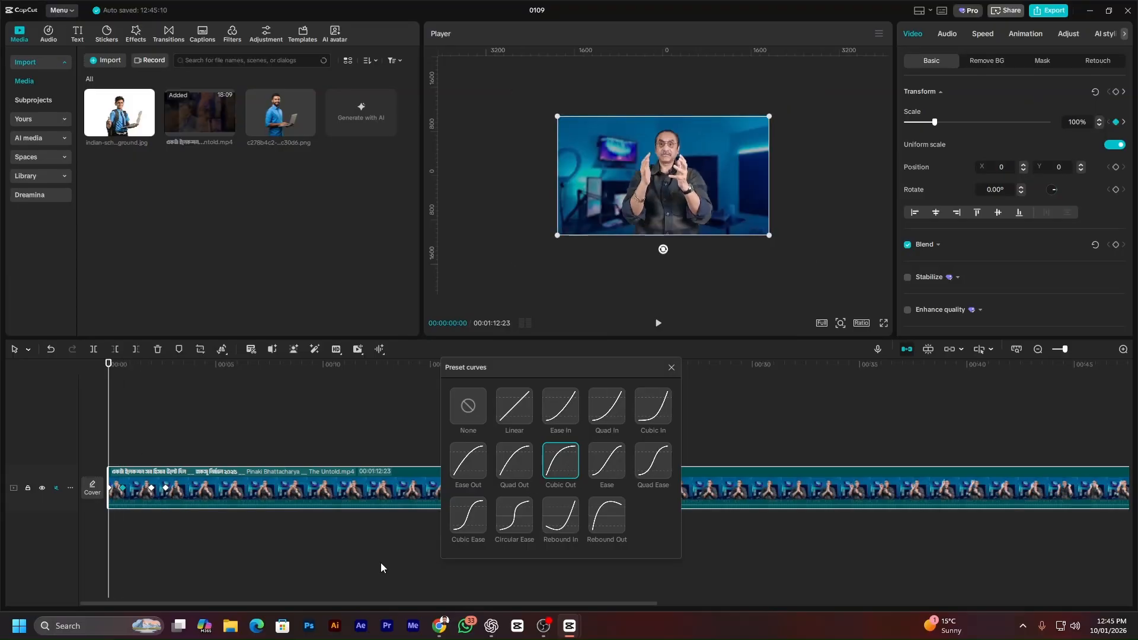
Play the clip's opening seconds repeatedly to check the eased zoom-in.
key(space)
key(space)
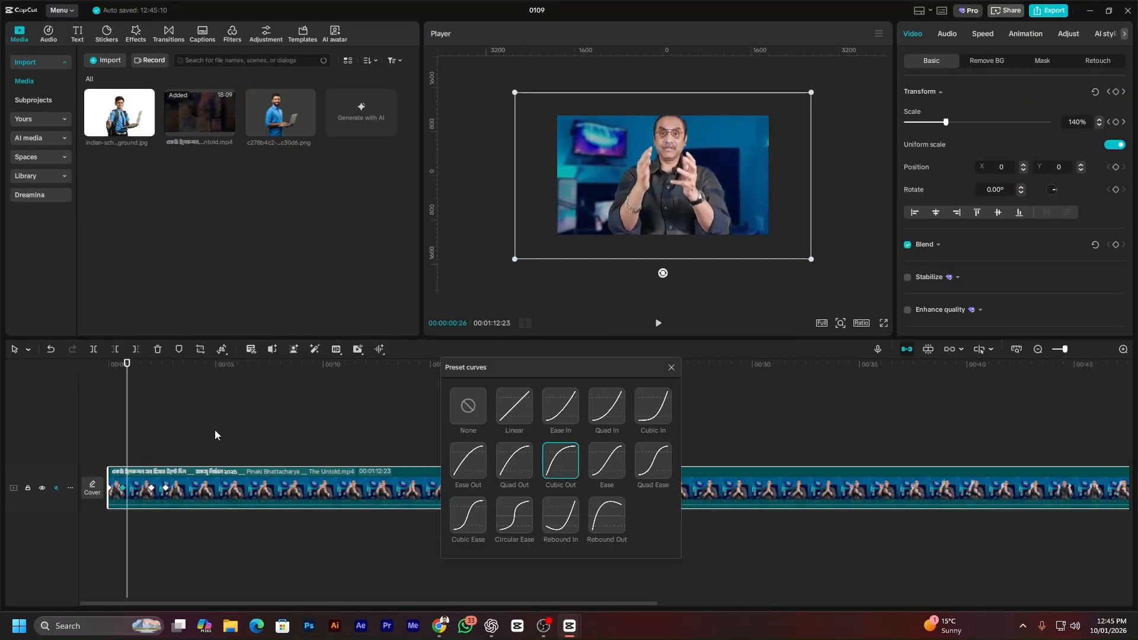
drag(136, 369, 86, 386)
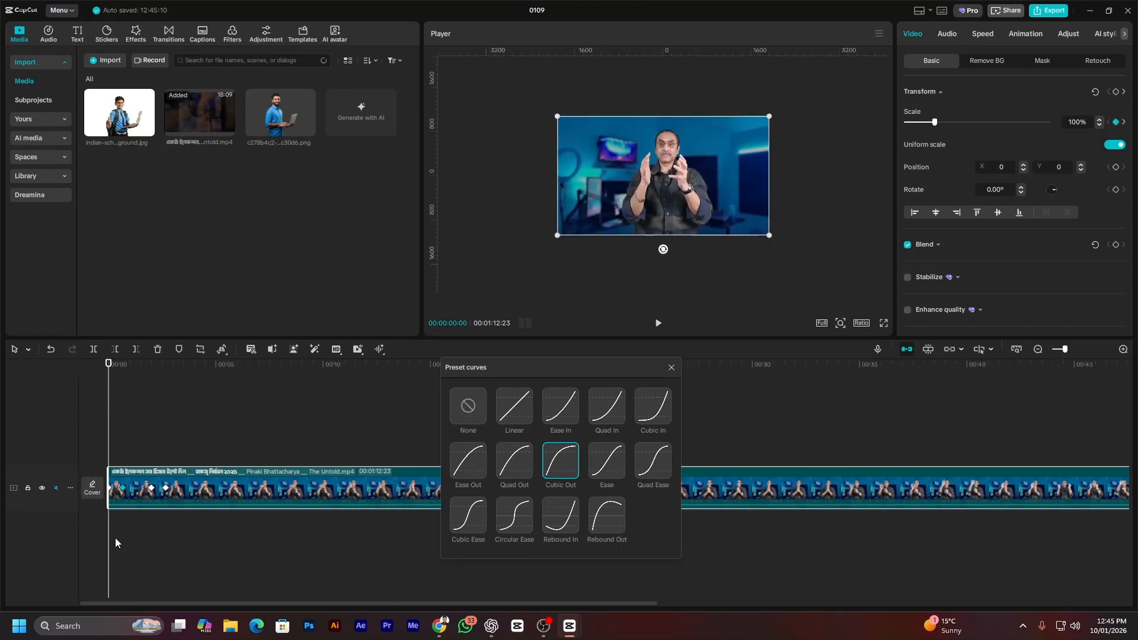
key(space)
key(space)
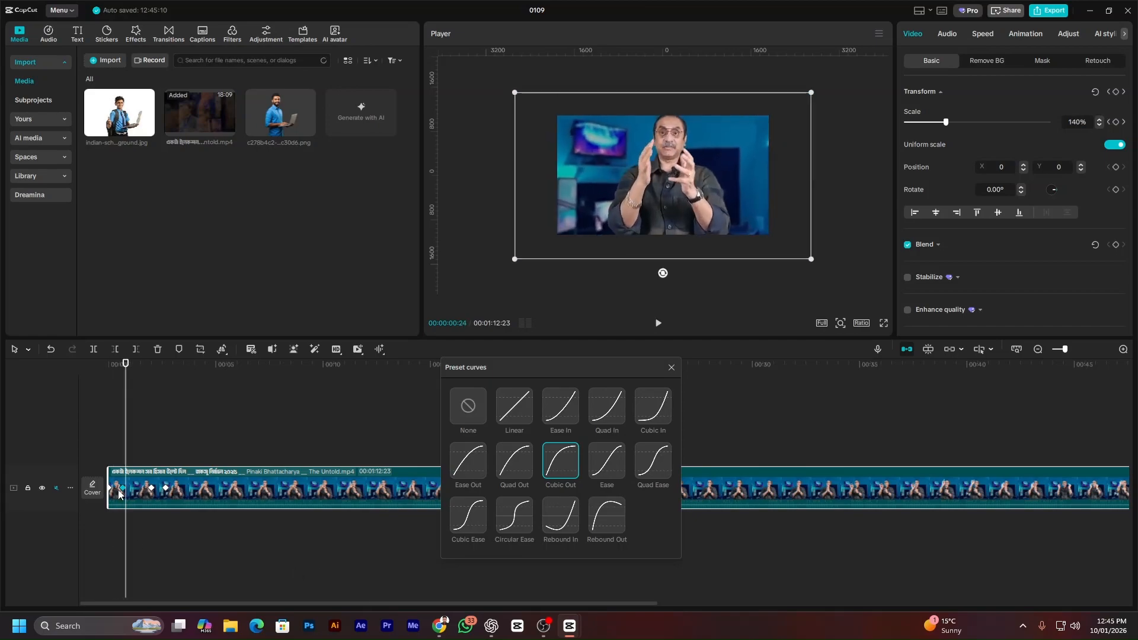
key(space)
key(space)
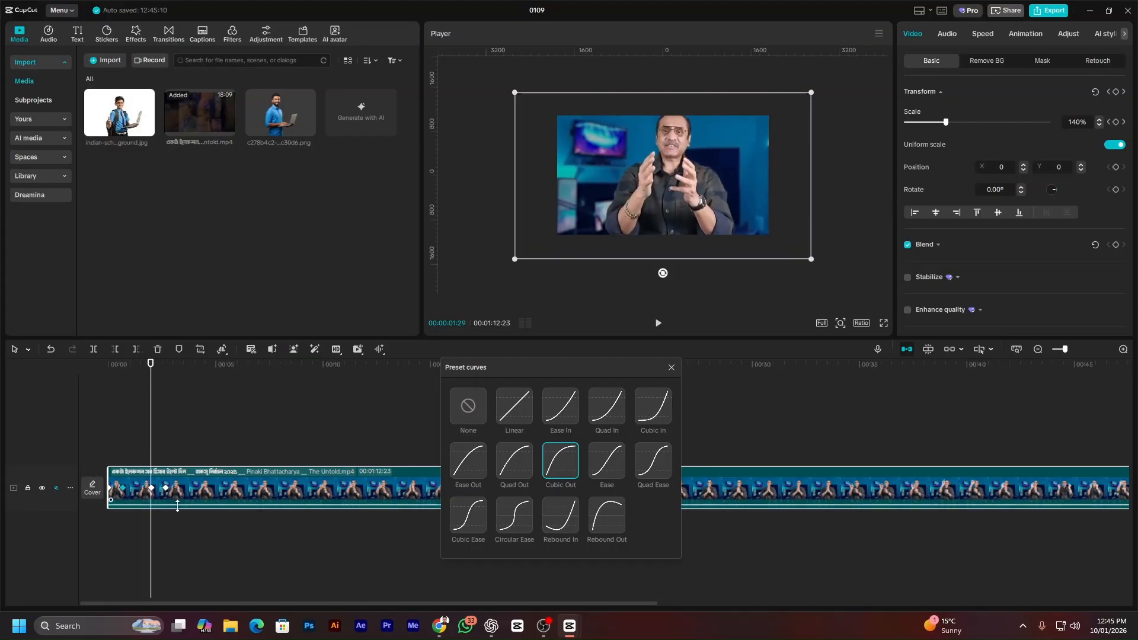
Apply the Cubic Ease preset curve to the scale keyframe at 00:00:02:20 and preview the zoom-out.
drag(151, 371, 165, 377)
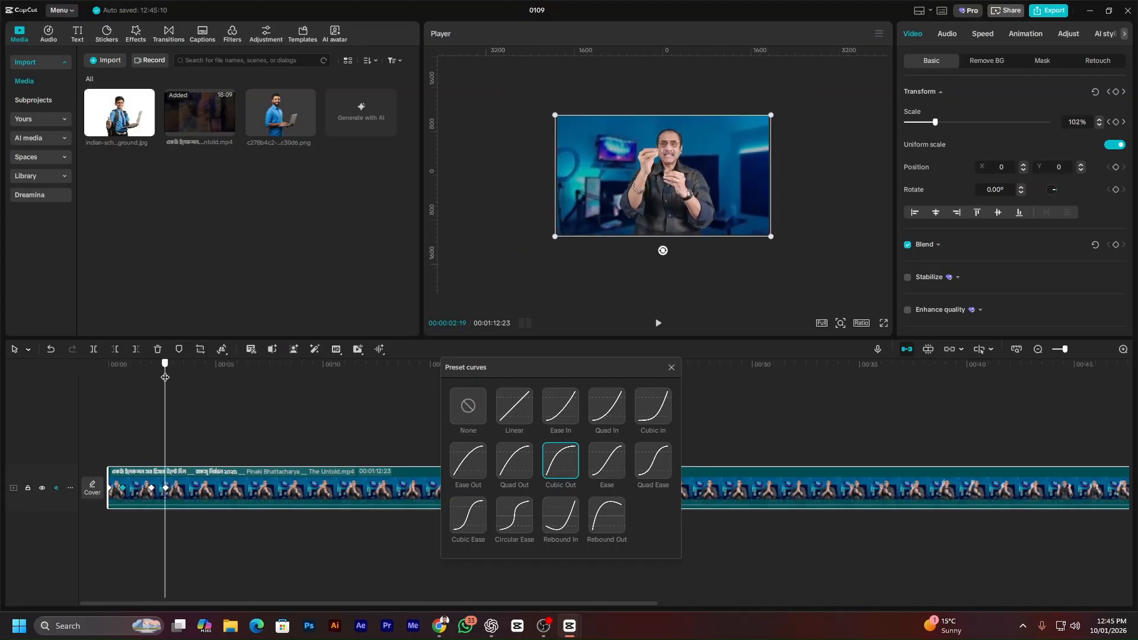
click(167, 489)
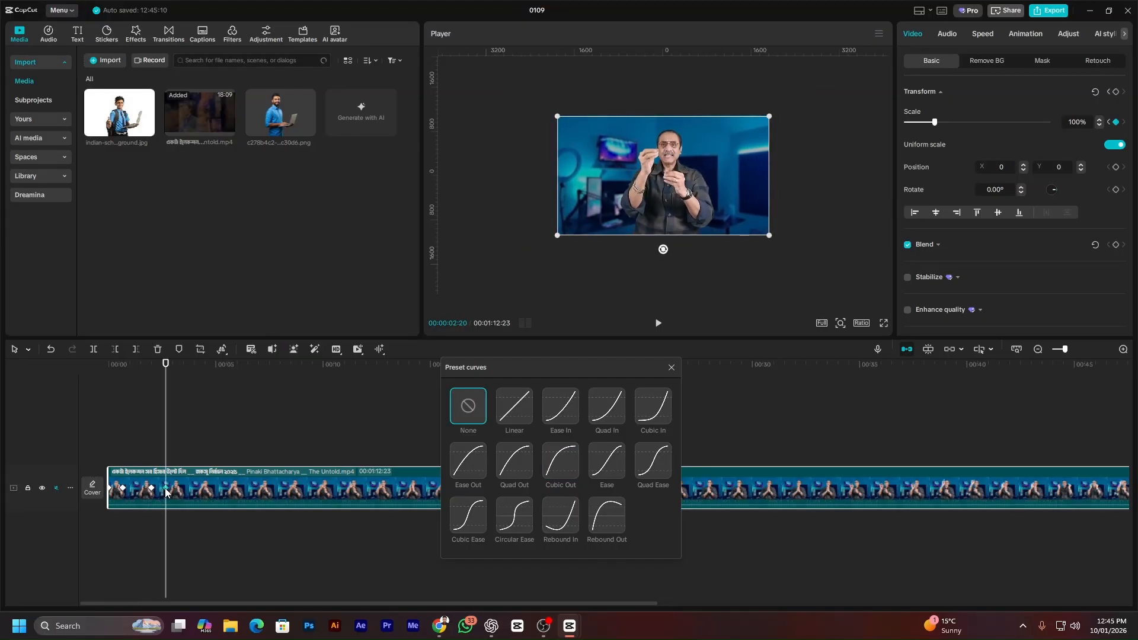
click(471, 520)
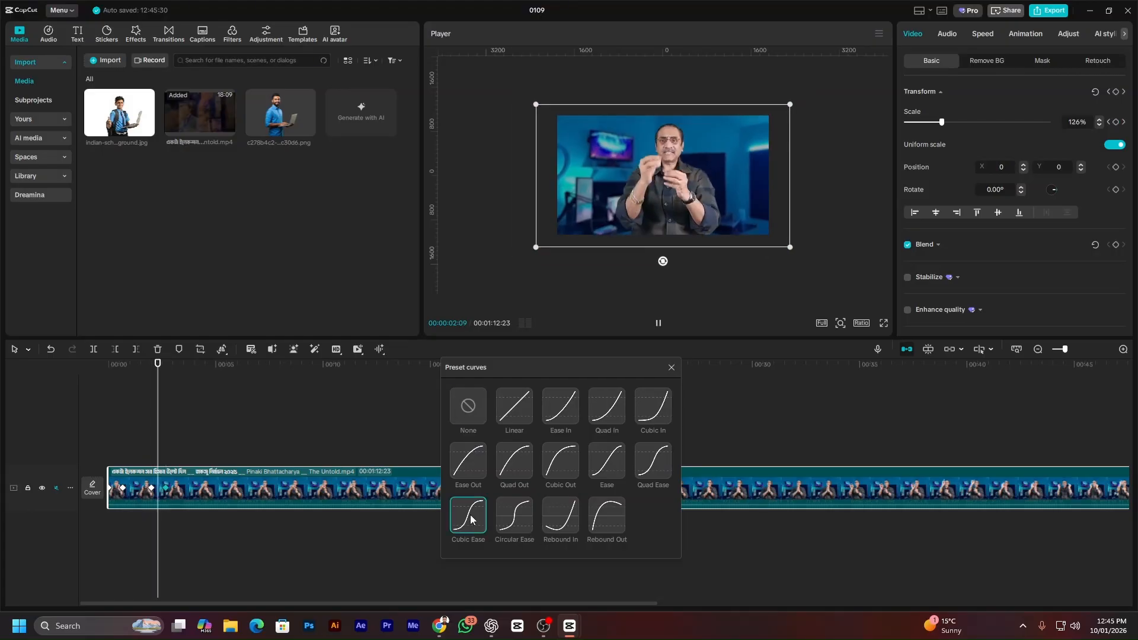
key(space)
key(space)
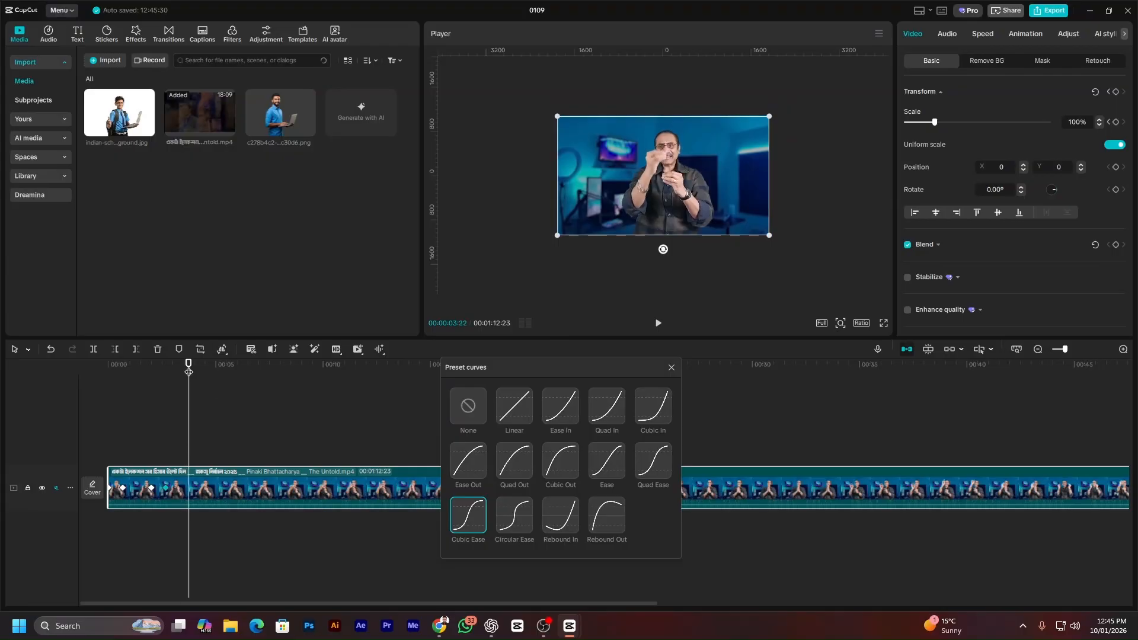
Review the whole zoom from the clip's start, and undo its scale keyframes.
drag(187, 367, 85, 375)
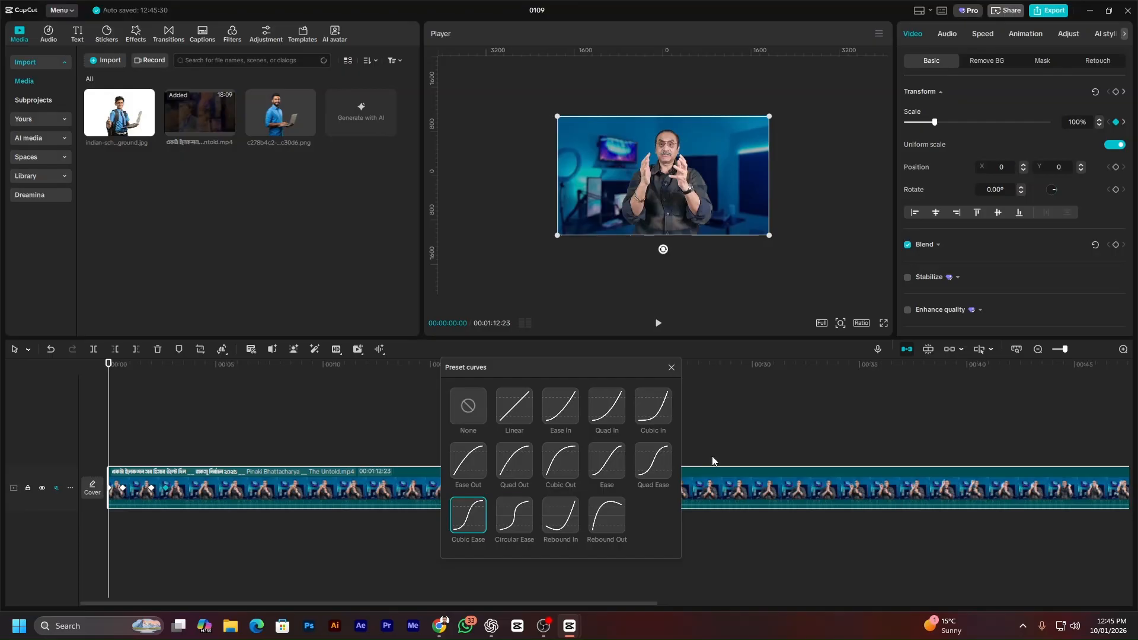
key(space)
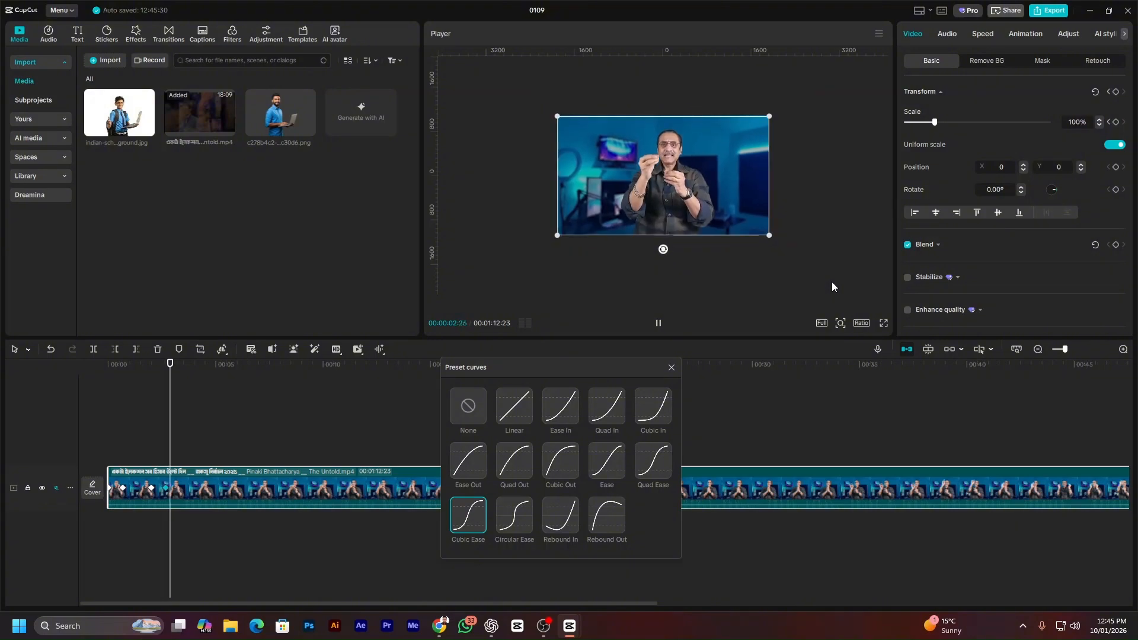
key(space)
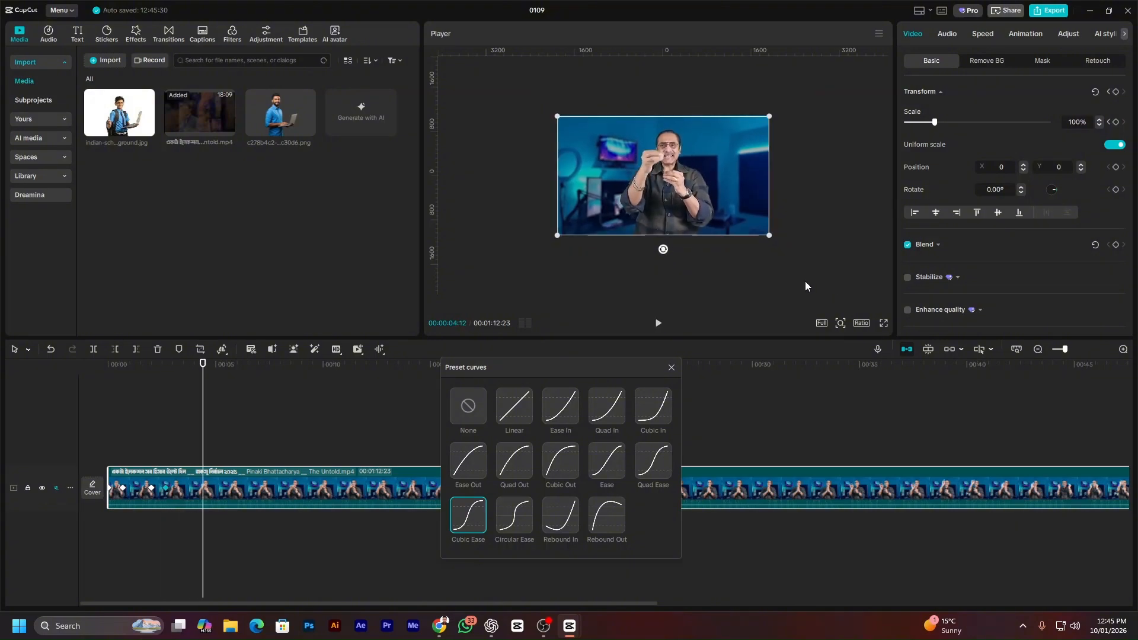
scroll(644, 189, up, 2)
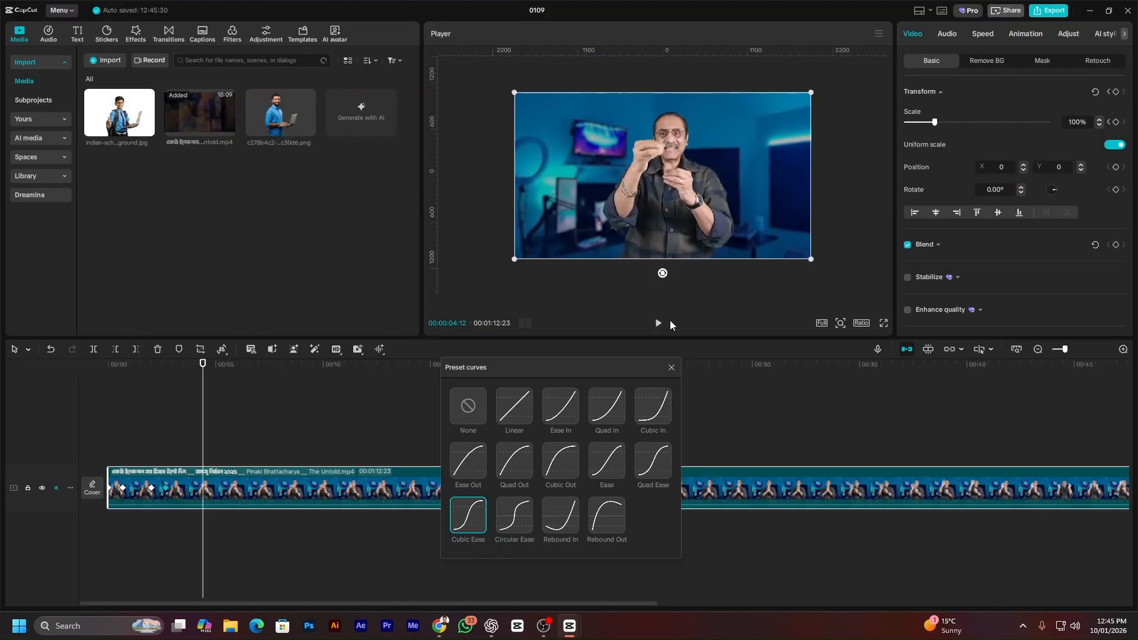
click(672, 368)
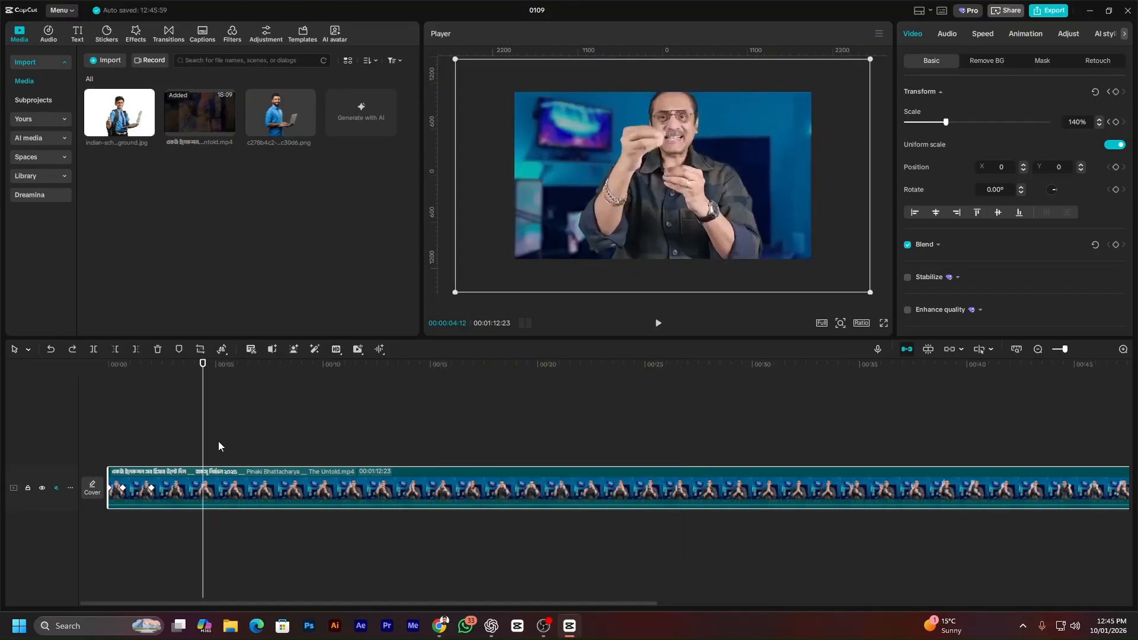
Add a Transform keyframe at the clip's start and a Scale keyframe at 00:00:02:25.
drag(202, 371, 5, 388)
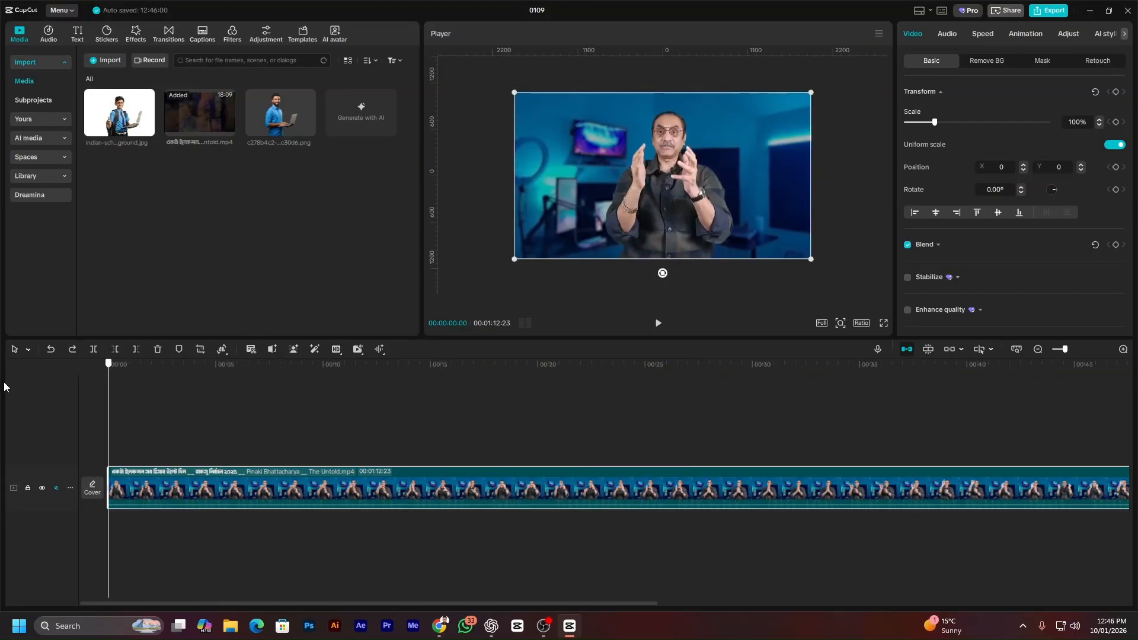
click(1115, 92)
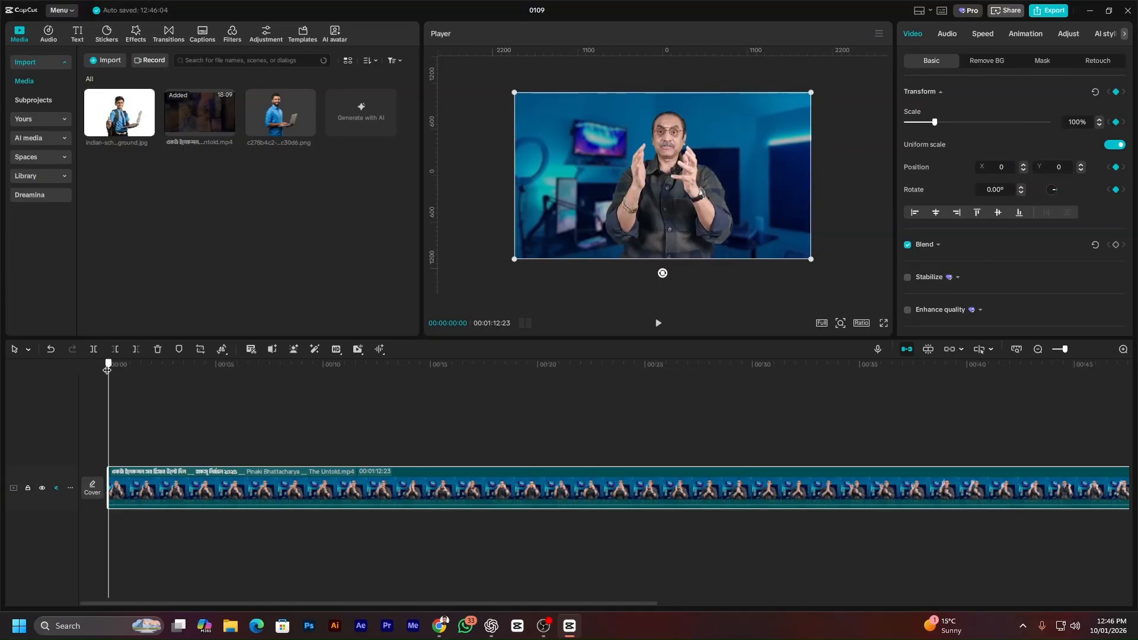
drag(107, 370, 169, 369)
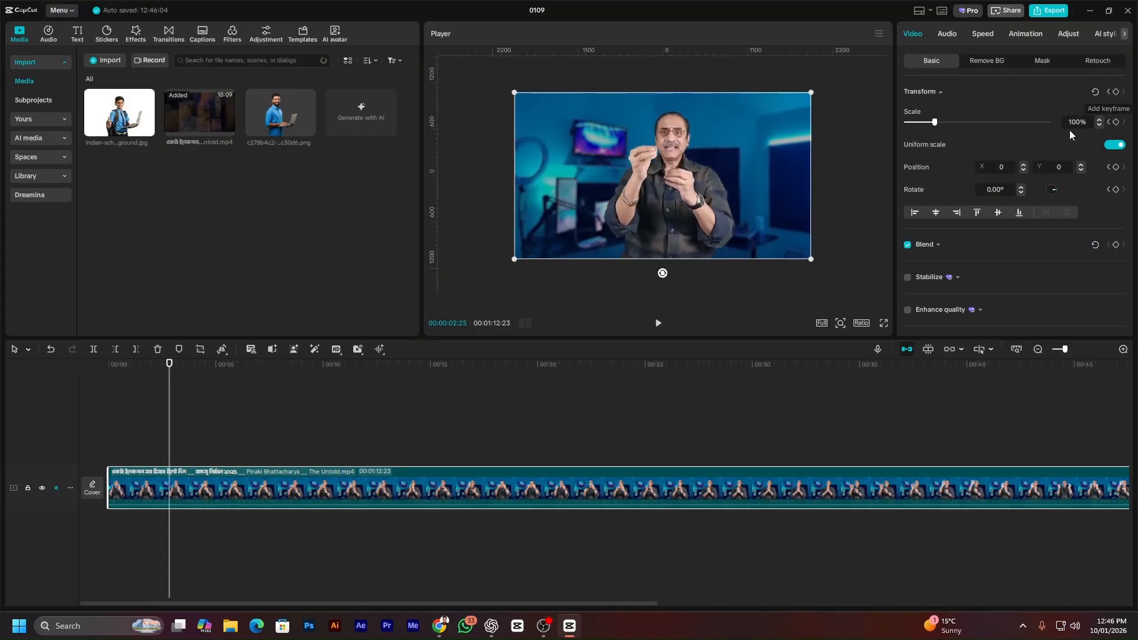
click(1116, 125)
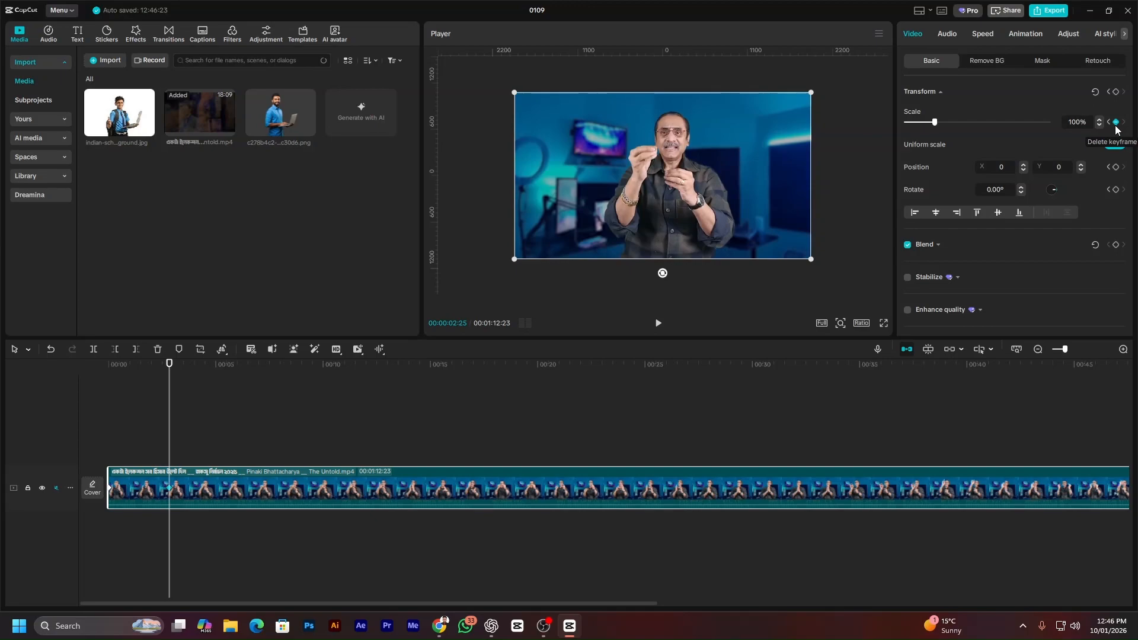
Try Position and Rotate keyframes at 00:00:02:25, and undo all of the clip's keyframes.
click(1116, 167)
click(1116, 190)
key(ctrl+z)
key(ctrl+z)
Play the clip from its start to 00:00:00:20 and add a Transform keyframe there.
drag(141, 365, 89, 405)
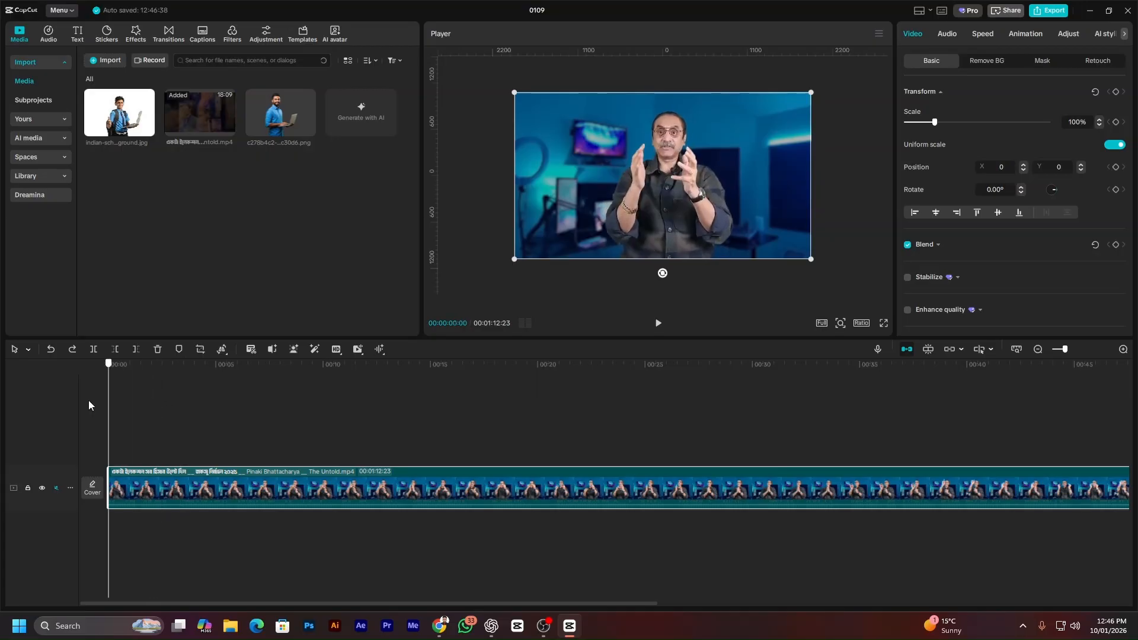
key(space)
key(space)
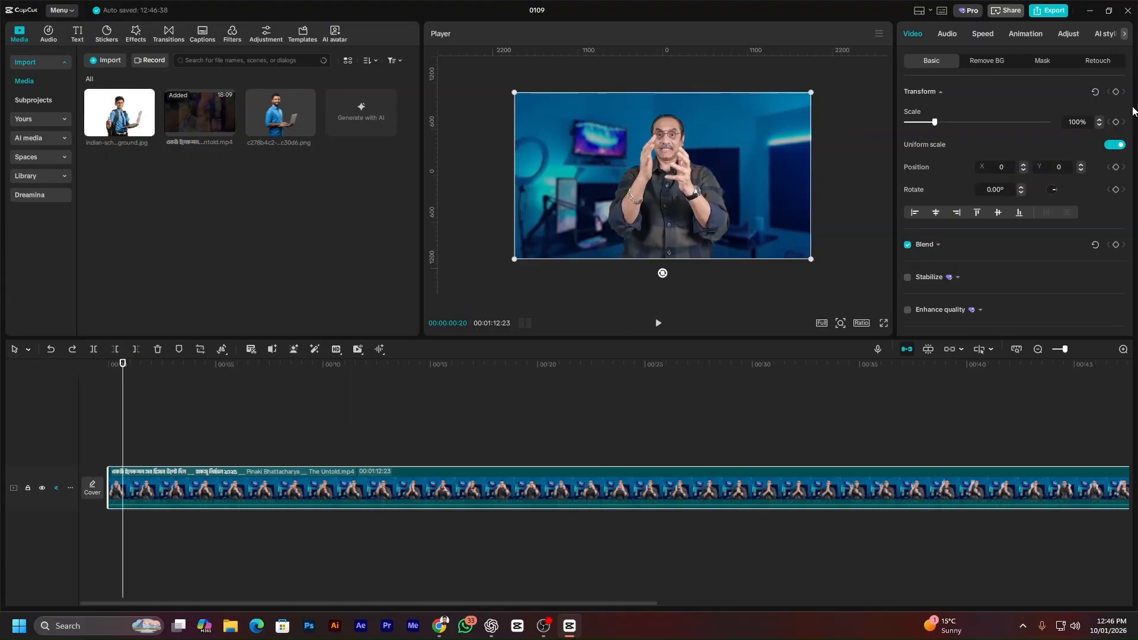
click(1116, 91)
At the clip's start, set the rotation to -40° and the scale to 1%.
drag(124, 365, 45, 389)
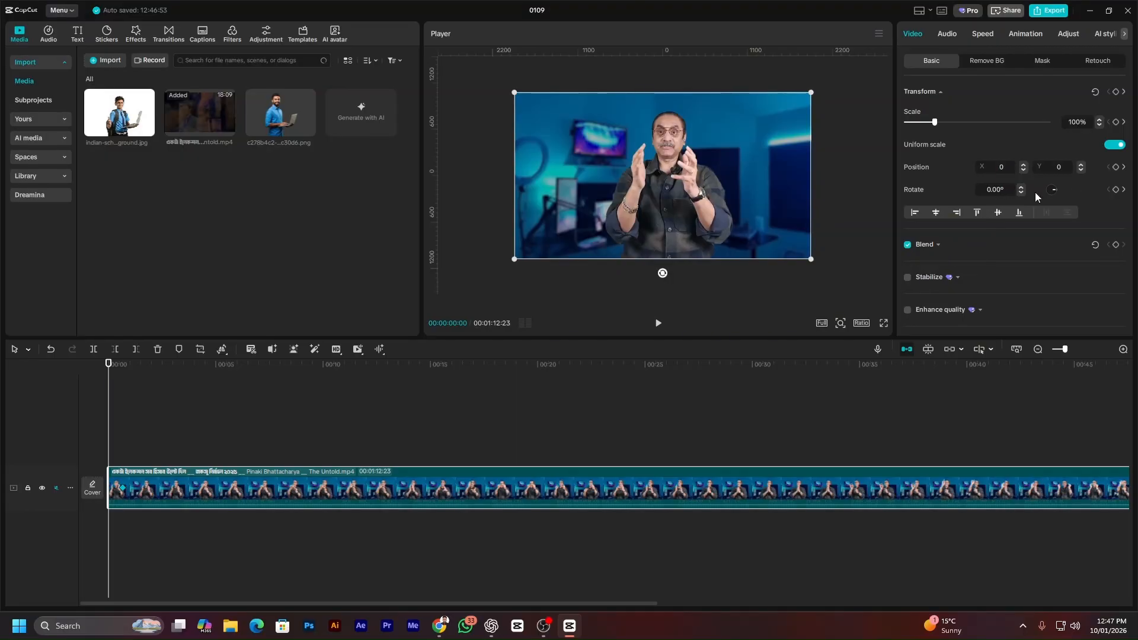
drag(1055, 190, 1056, 189)
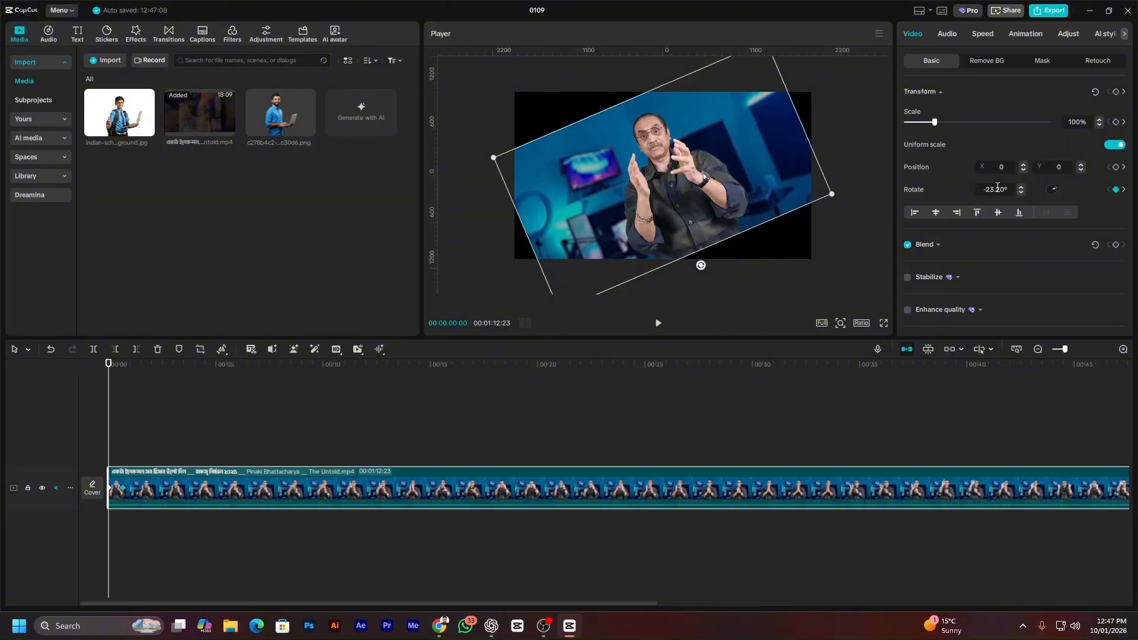
scroll(998, 187, down, 1)
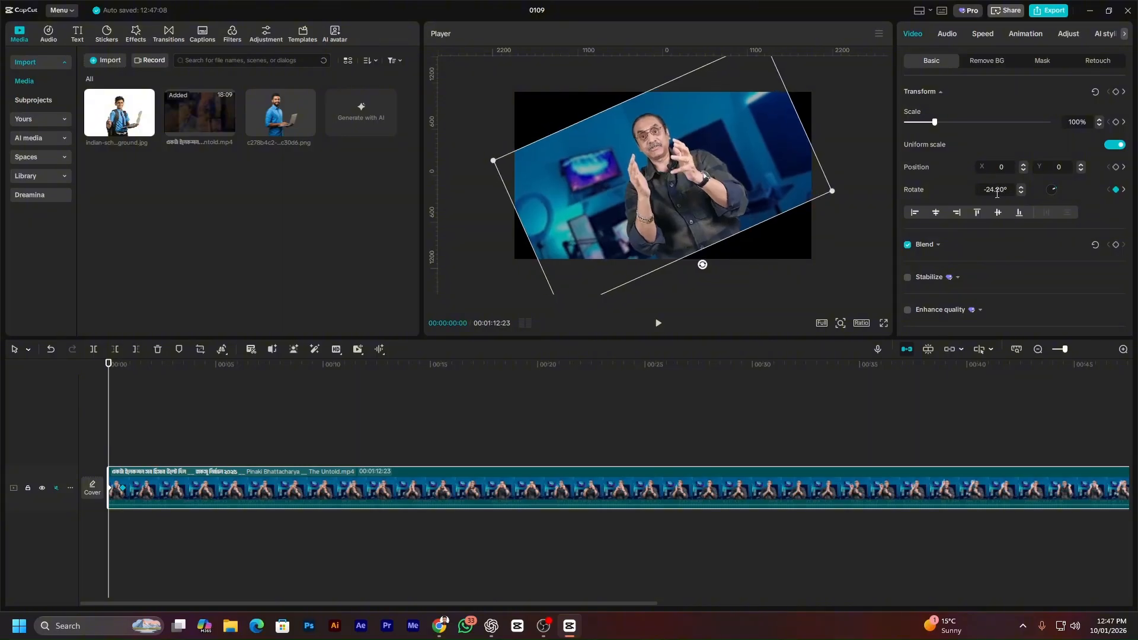
click(1000, 187)
text(-40)
key(Return)
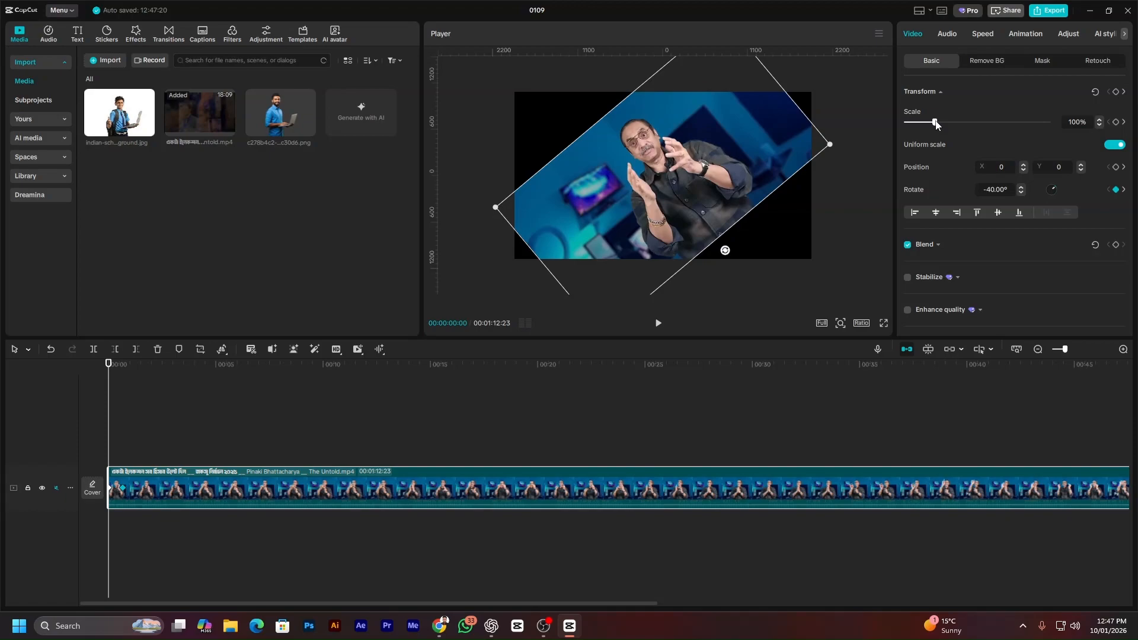
drag(935, 123, 901, 124)
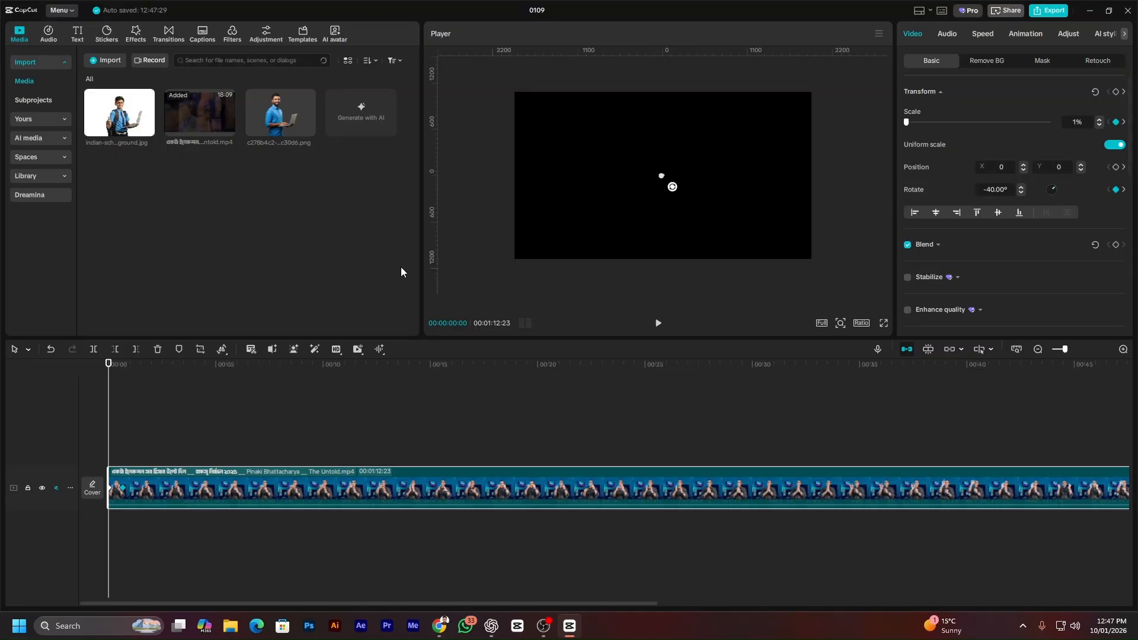
Play the clip's opening second repeatedly to check the combined rotation and scale entrance.
key(space)
key(space)
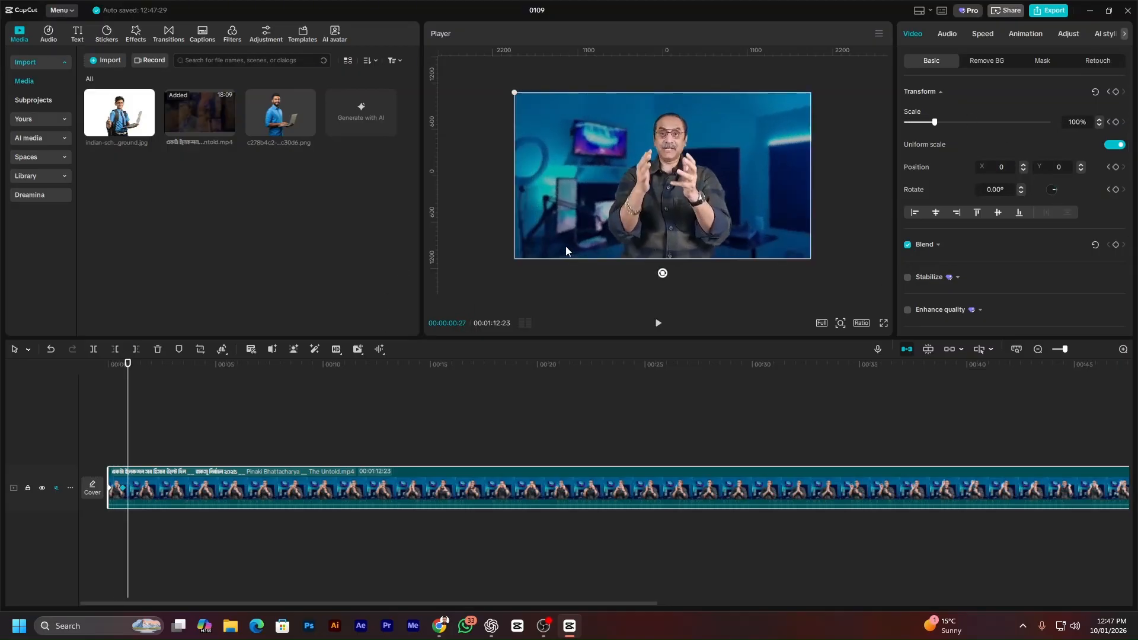
drag(123, 364, 110, 364)
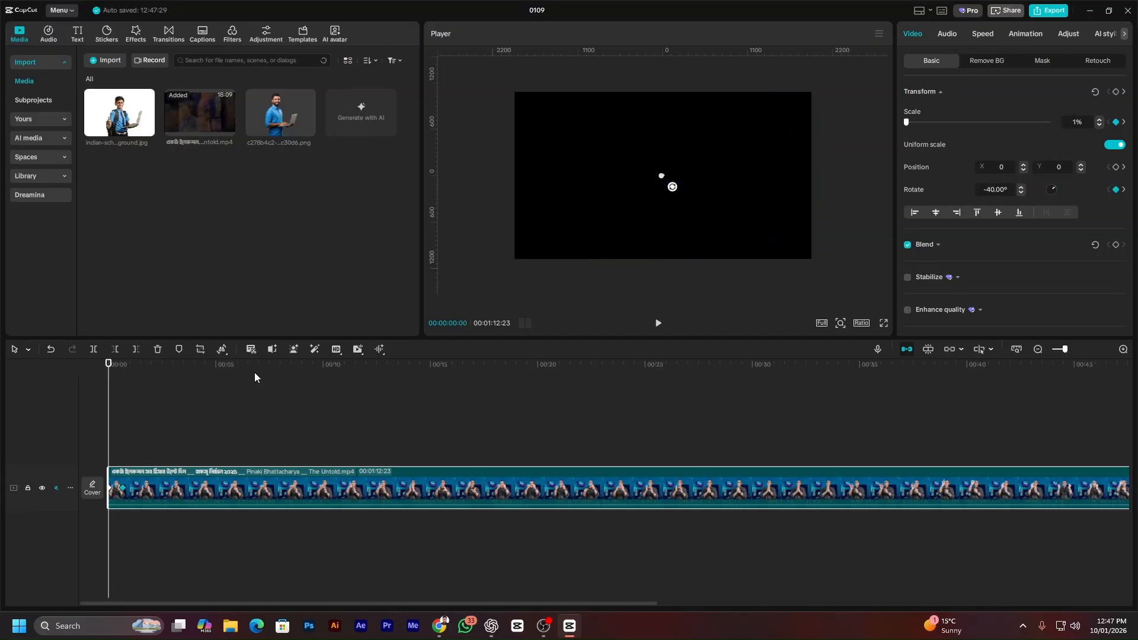
key(space)
key(space)
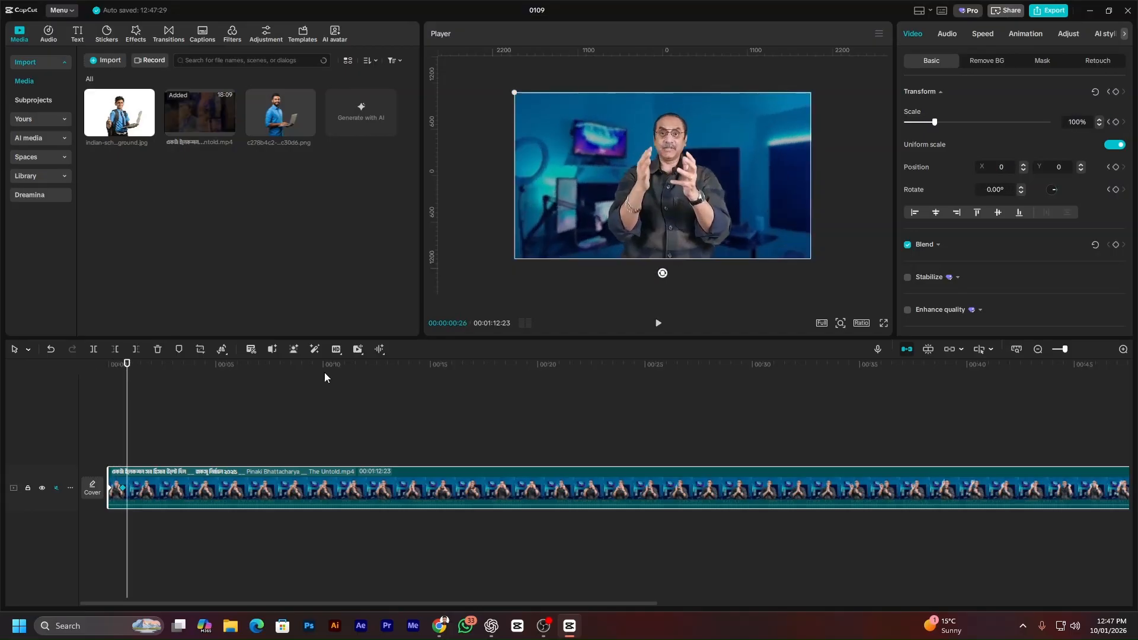
click(86, 383)
key(space)
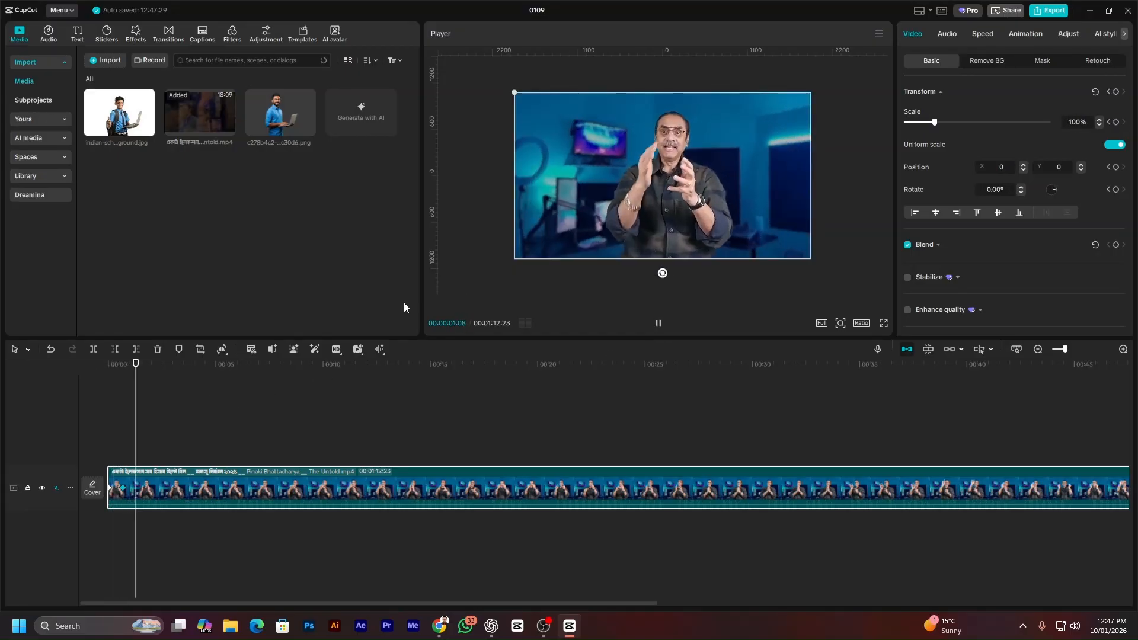
click(83, 375)
key(space)
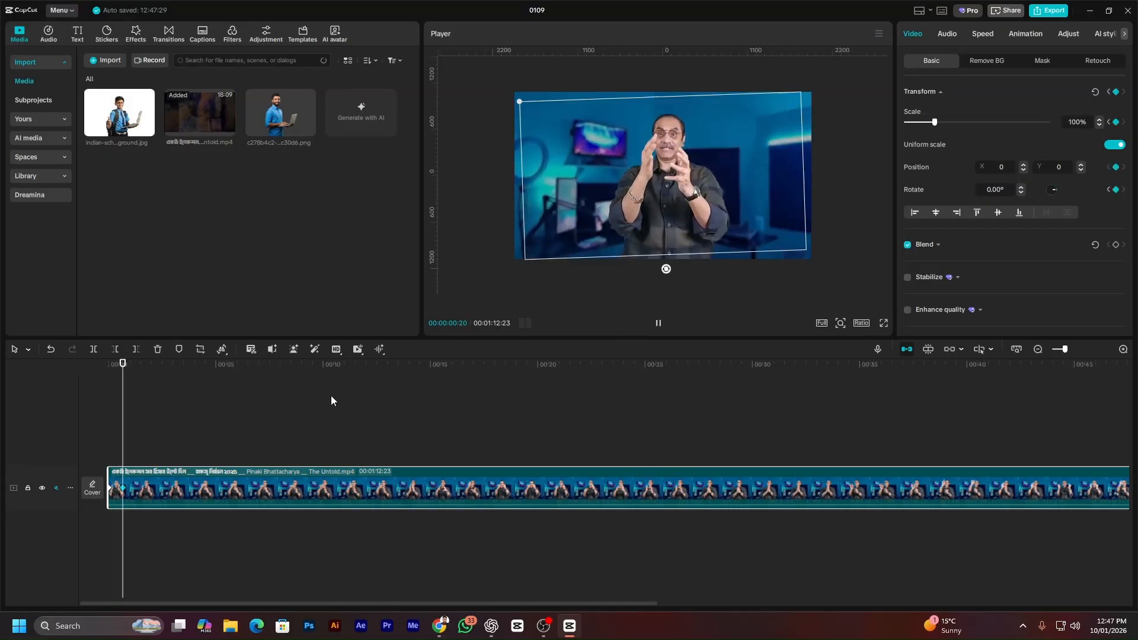
key(space)
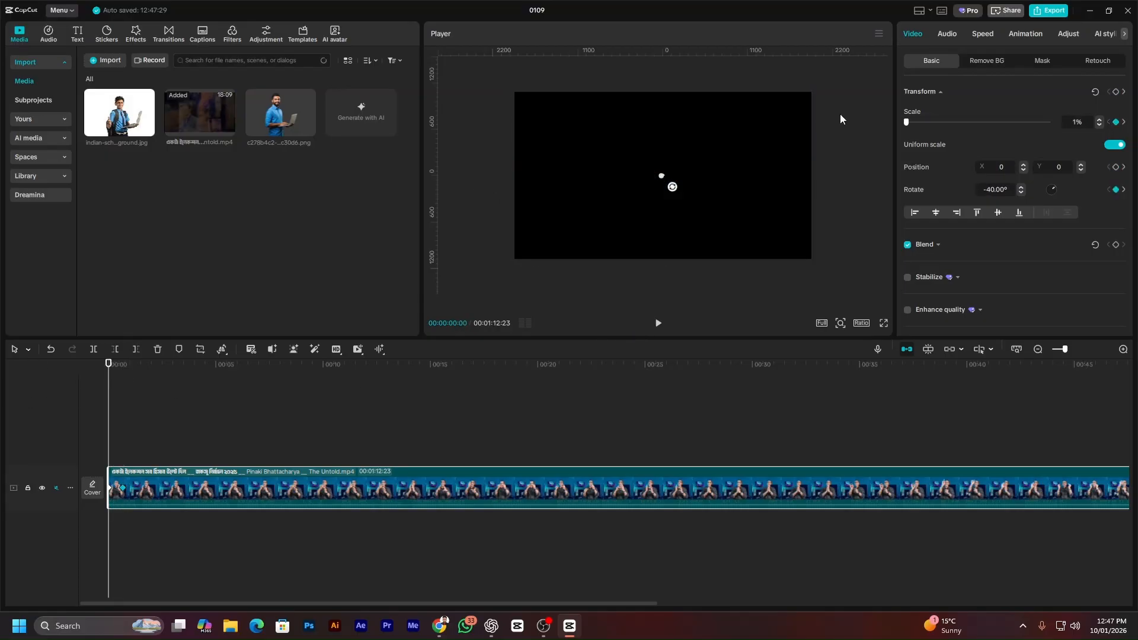
key(space)
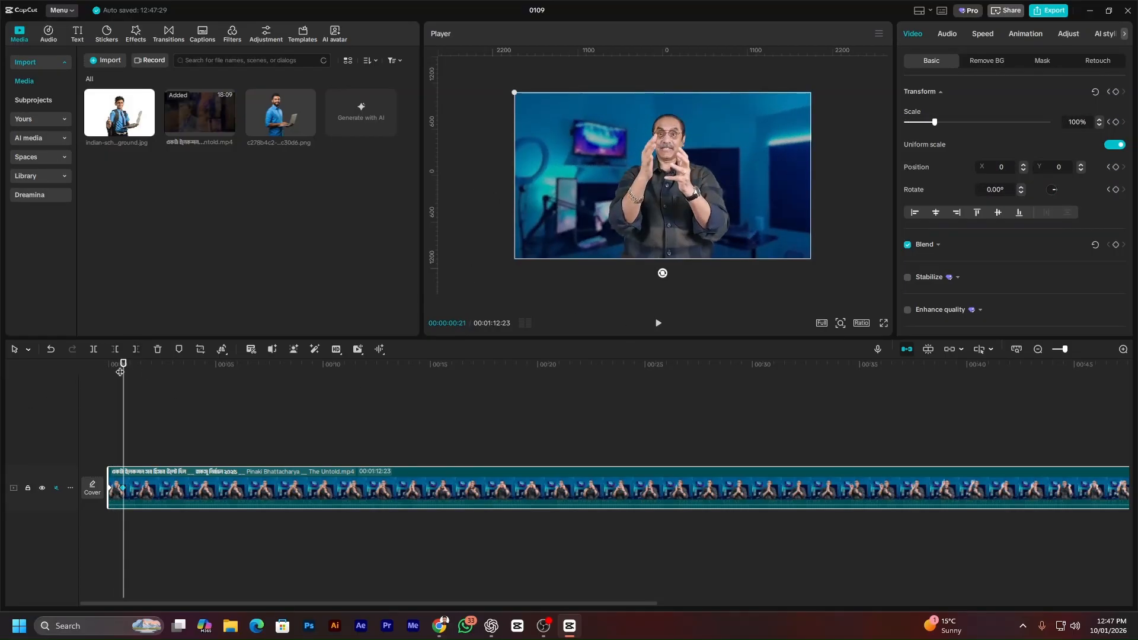
drag(120, 372, 96, 367)
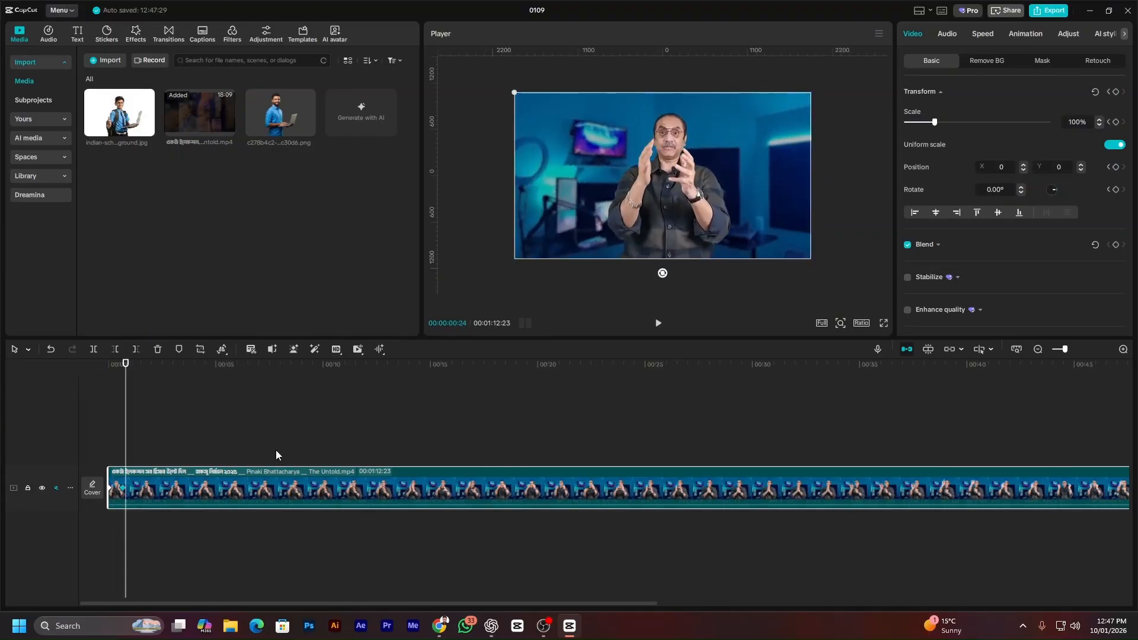
Apply the Cubic Out preset curve to the clip's keyframe at 00:00:00:20.
click(122, 489)
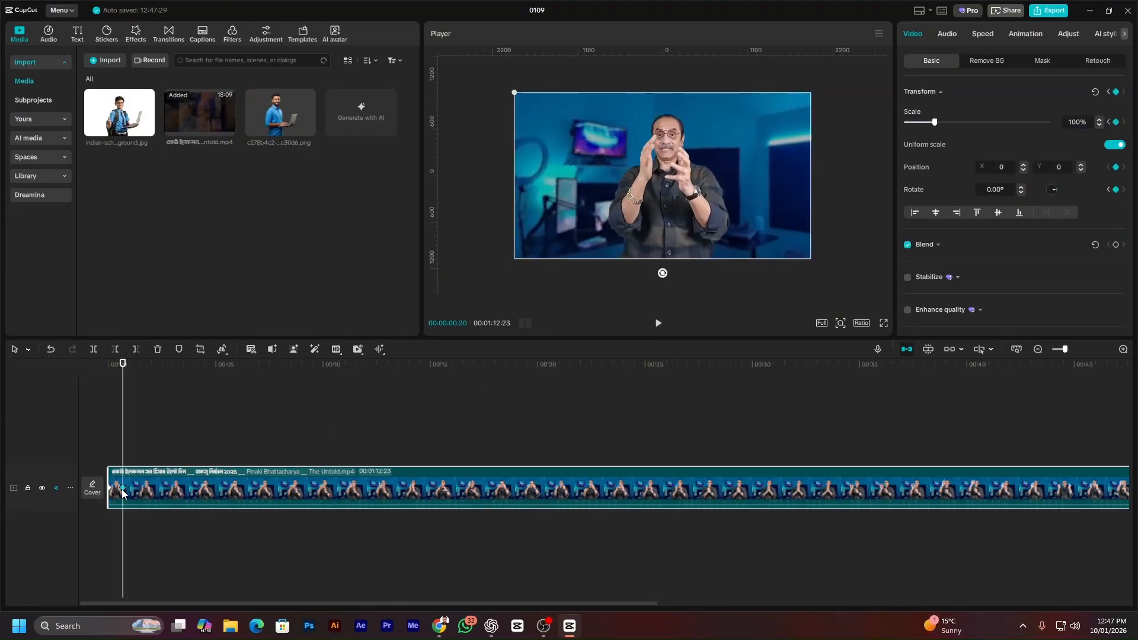
right_click(122, 489)
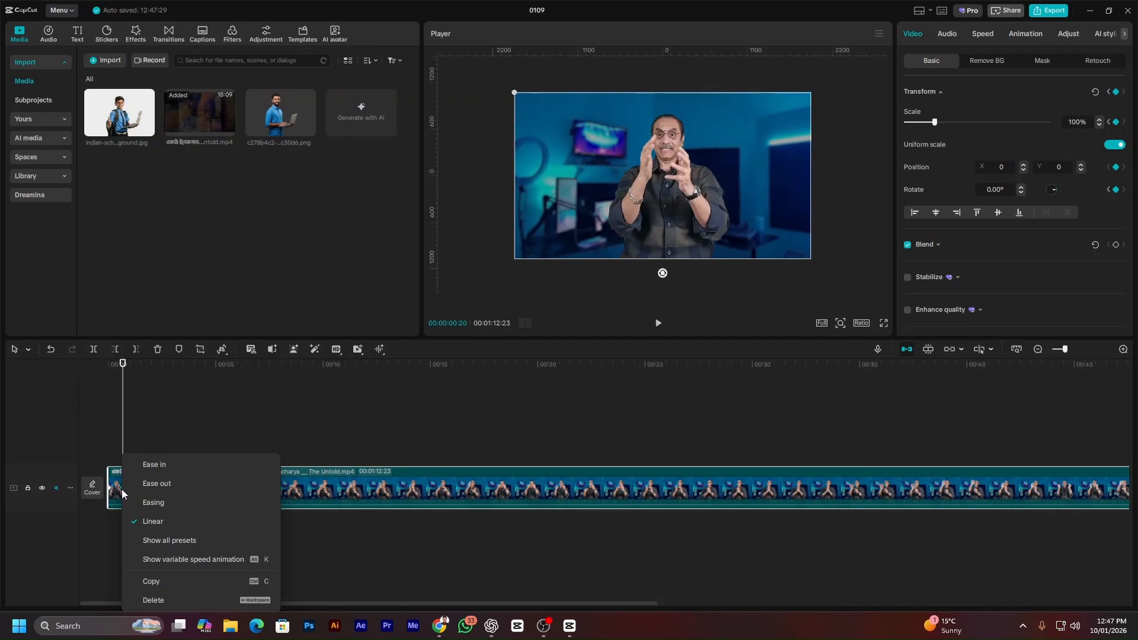
click(160, 541)
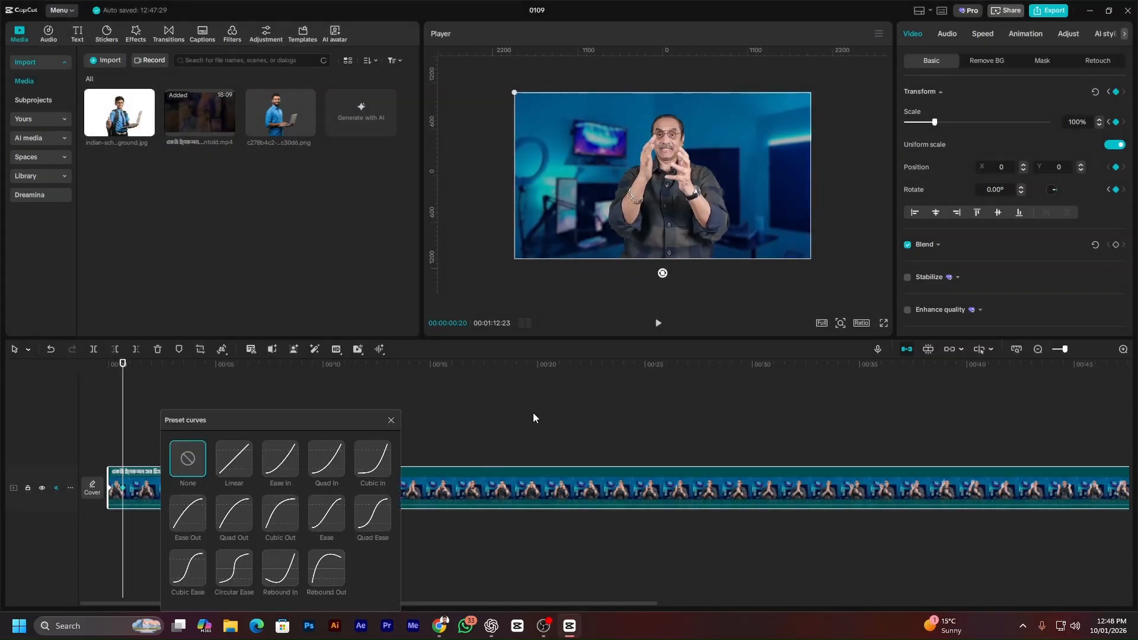
drag(322, 427, 389, 371)
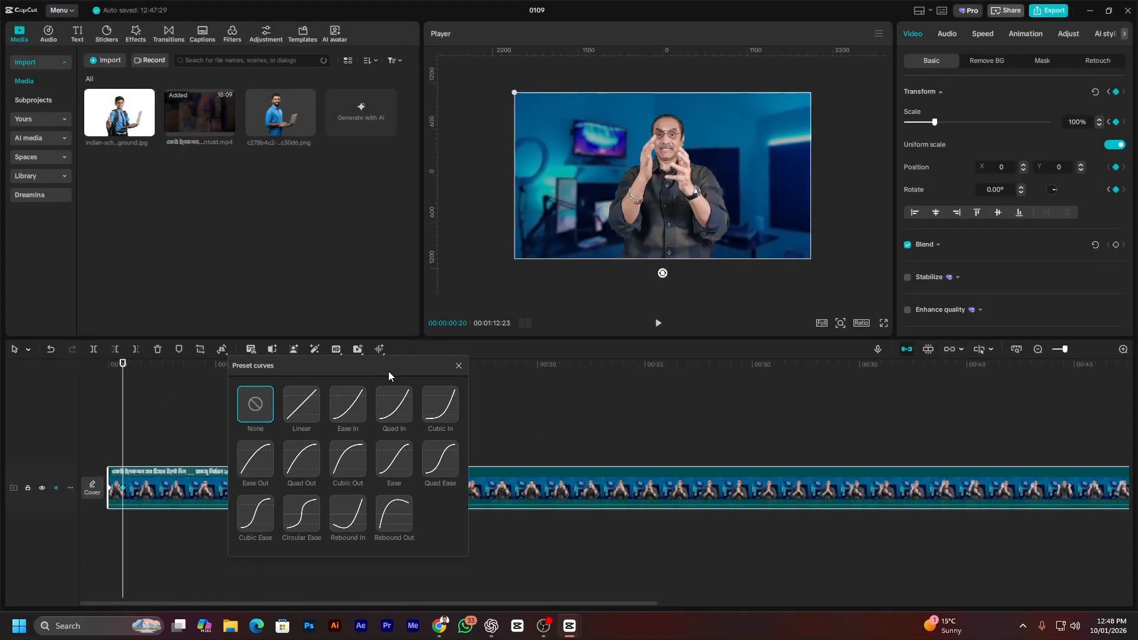
click(357, 458)
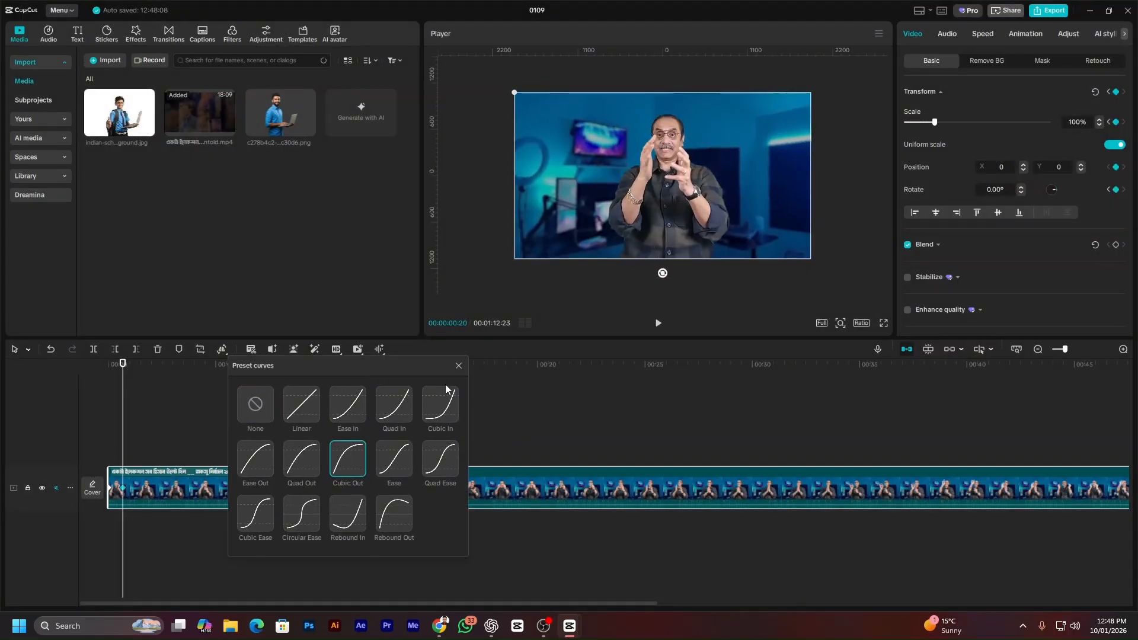
click(459, 365)
Replay the clip's opening from the start to check the smoothed rotate-and-scale entrance.
drag(123, 364, 98, 368)
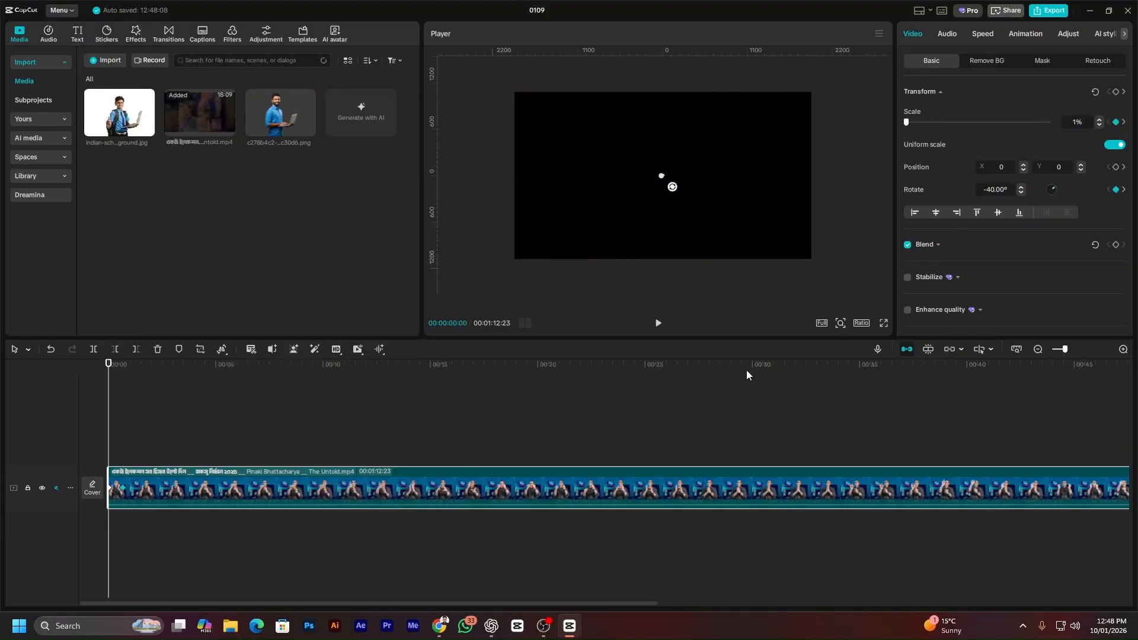
key(space)
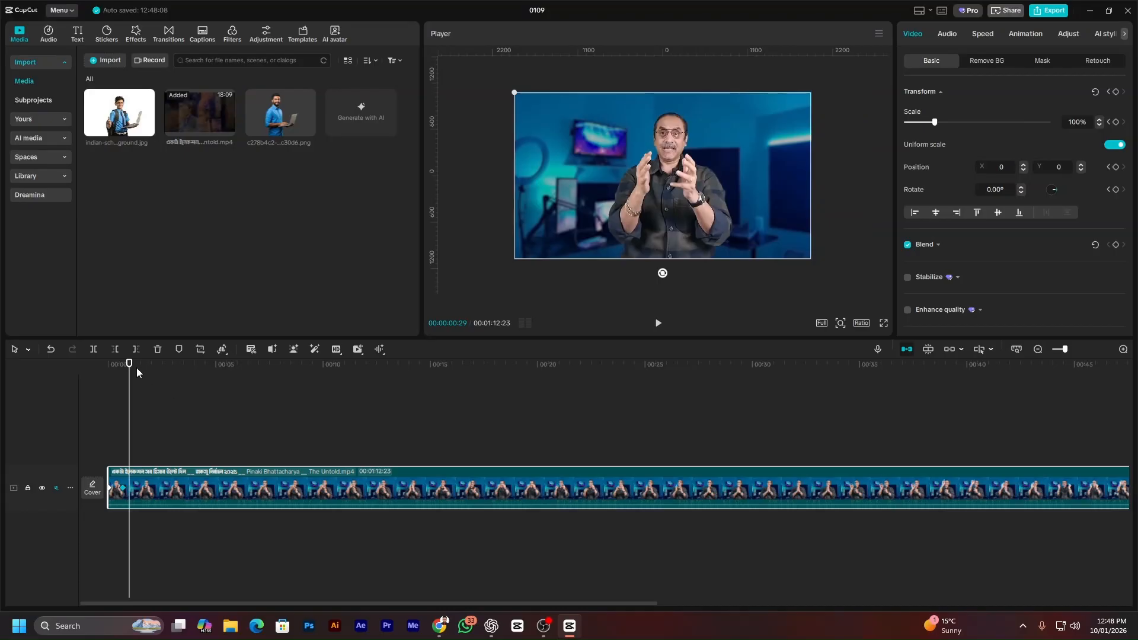
drag(130, 367, 87, 376)
key(space)
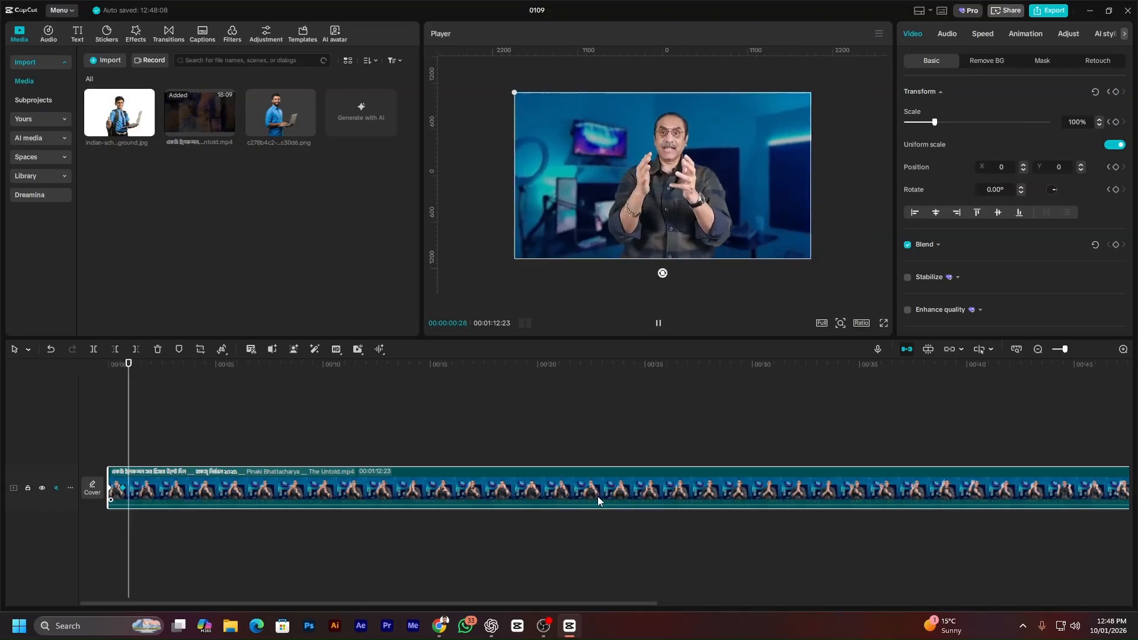
key(space)
drag(140, 365, 95, 371)
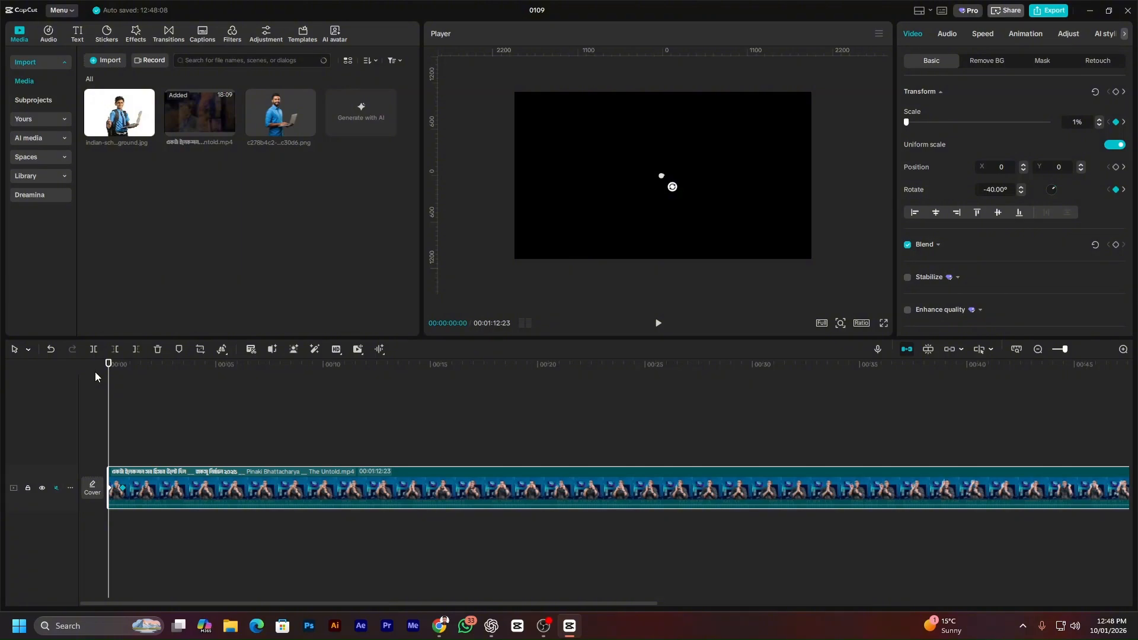
key(space)
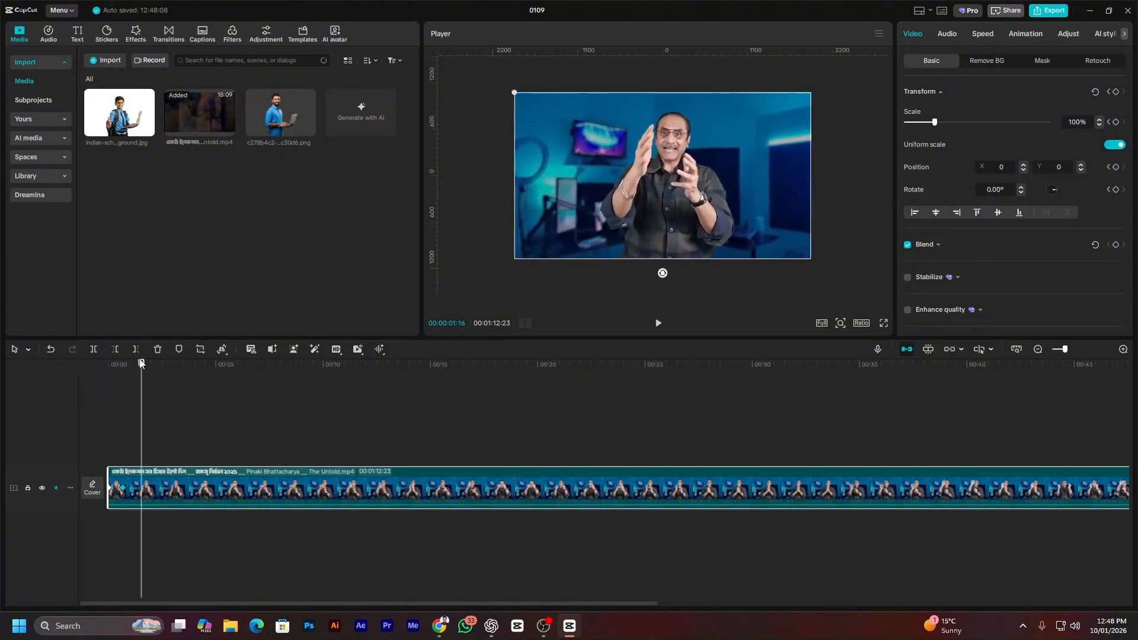
drag(142, 363, 91, 371)
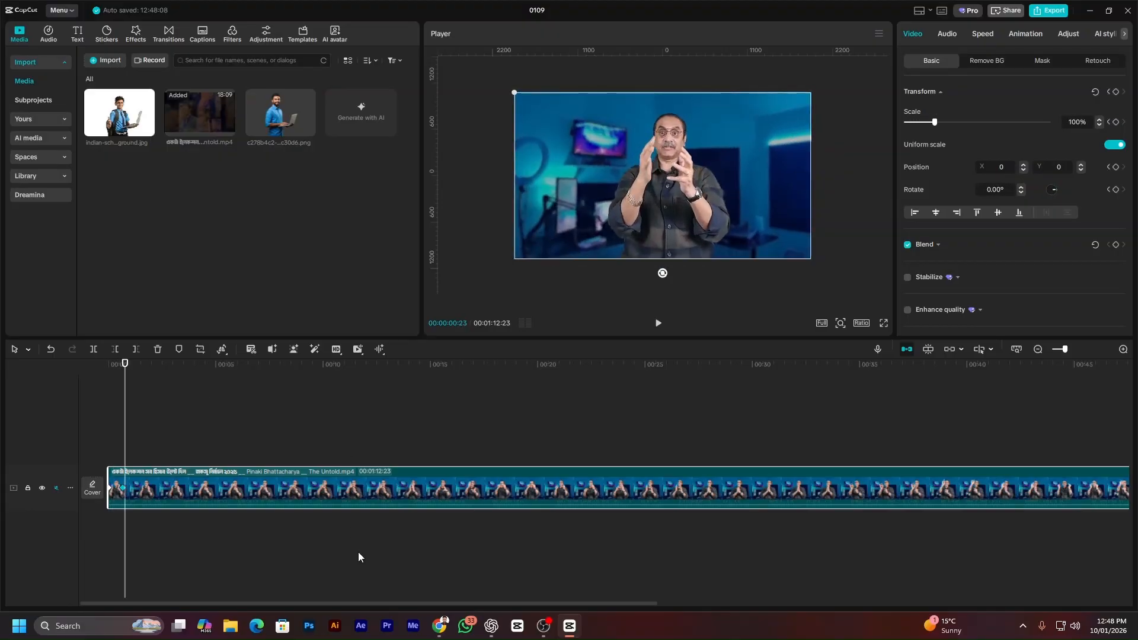
Switch to the Capcut Course presentation in Chrome and examine the 100%–120% zoom keyframe diagrams on slides 3 and 4.
click(440, 627)
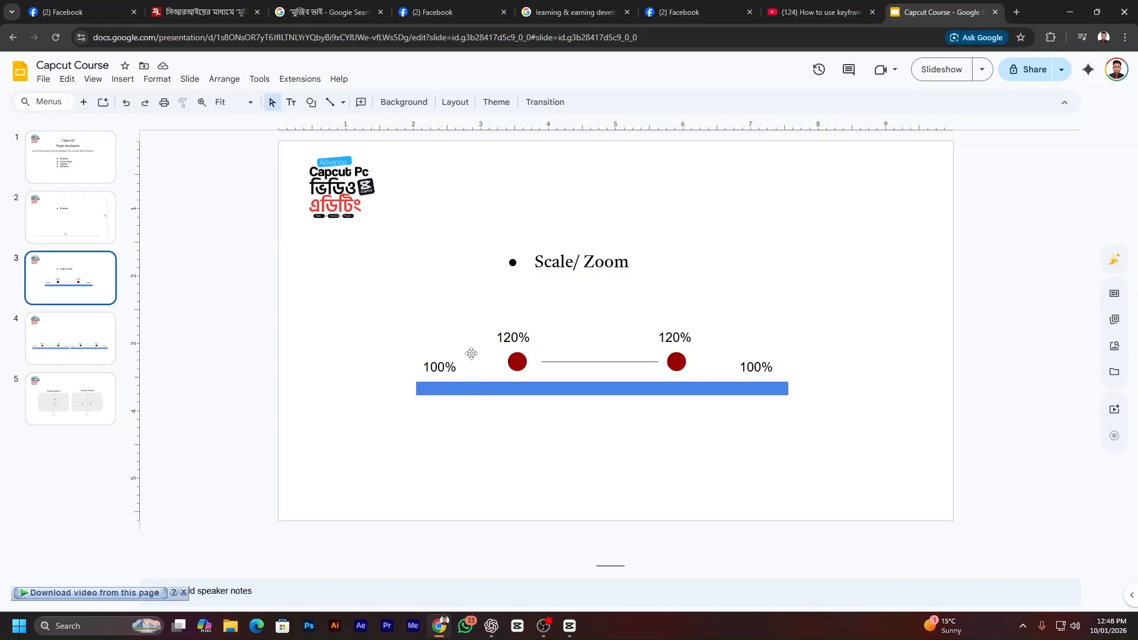
scroll(643, 391, down, 1)
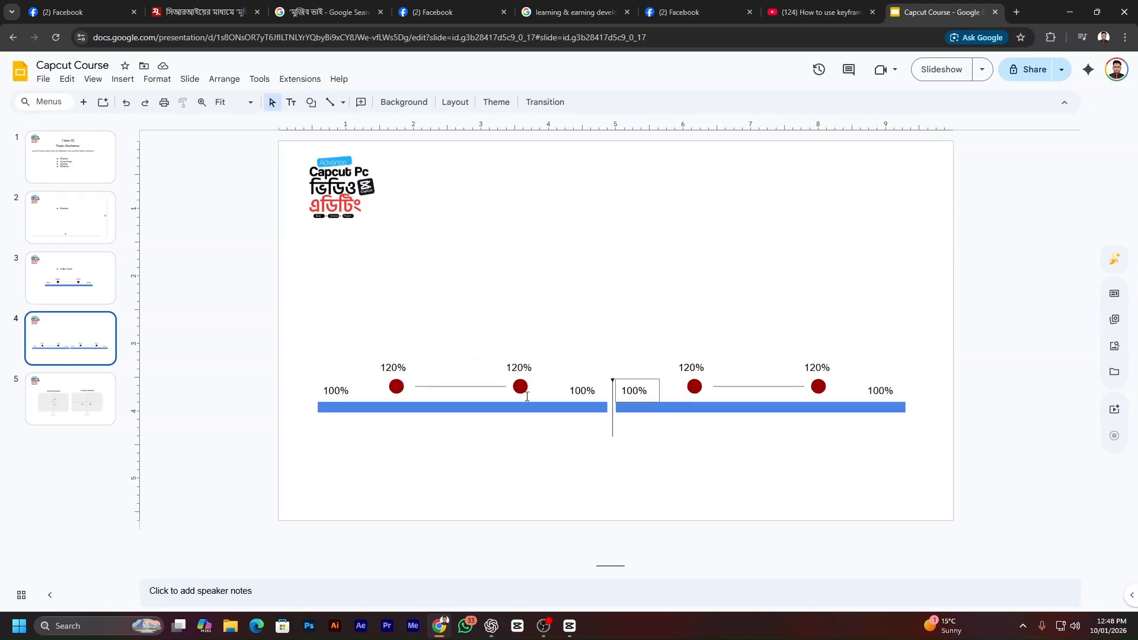
scroll(569, 382, up, 1)
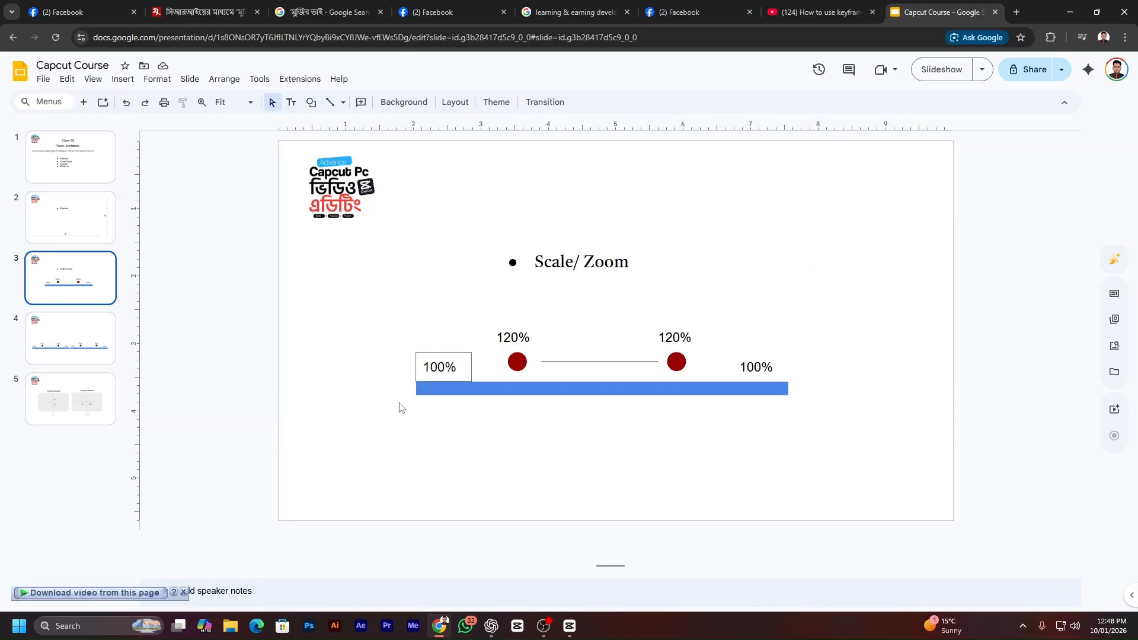
click(549, 390)
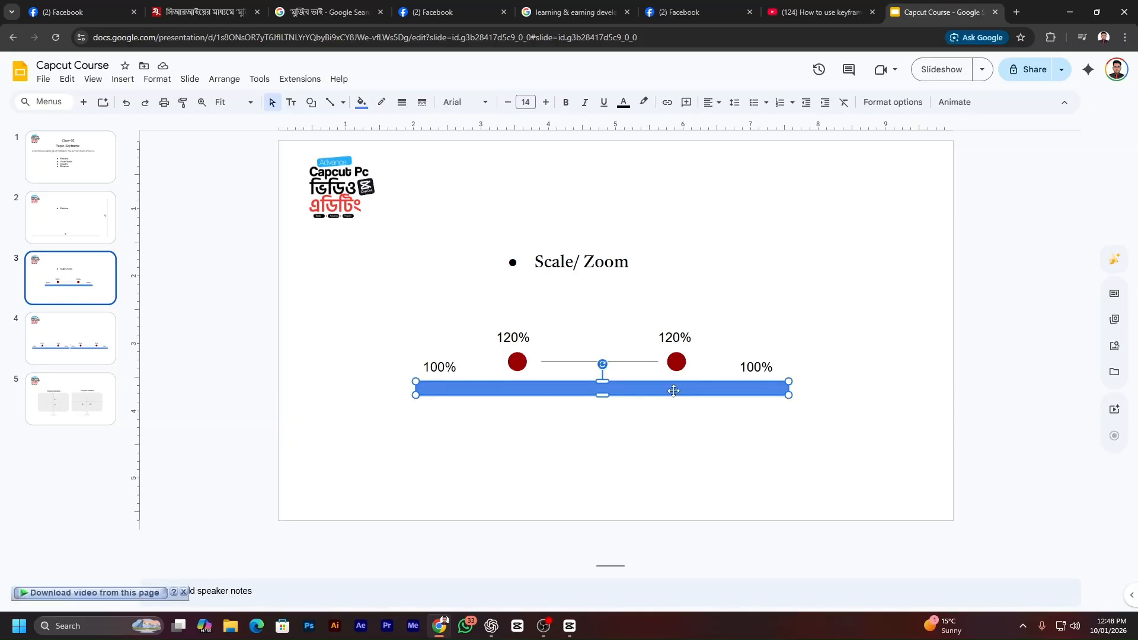
scroll(546, 392, down, 1)
click(528, 410)
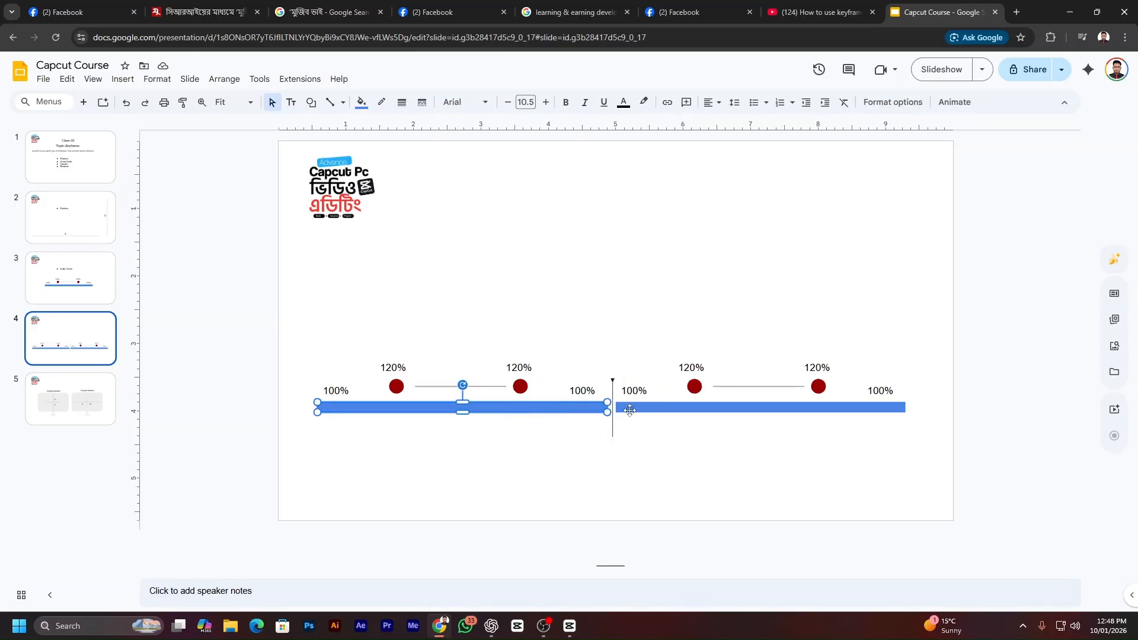
click(631, 411)
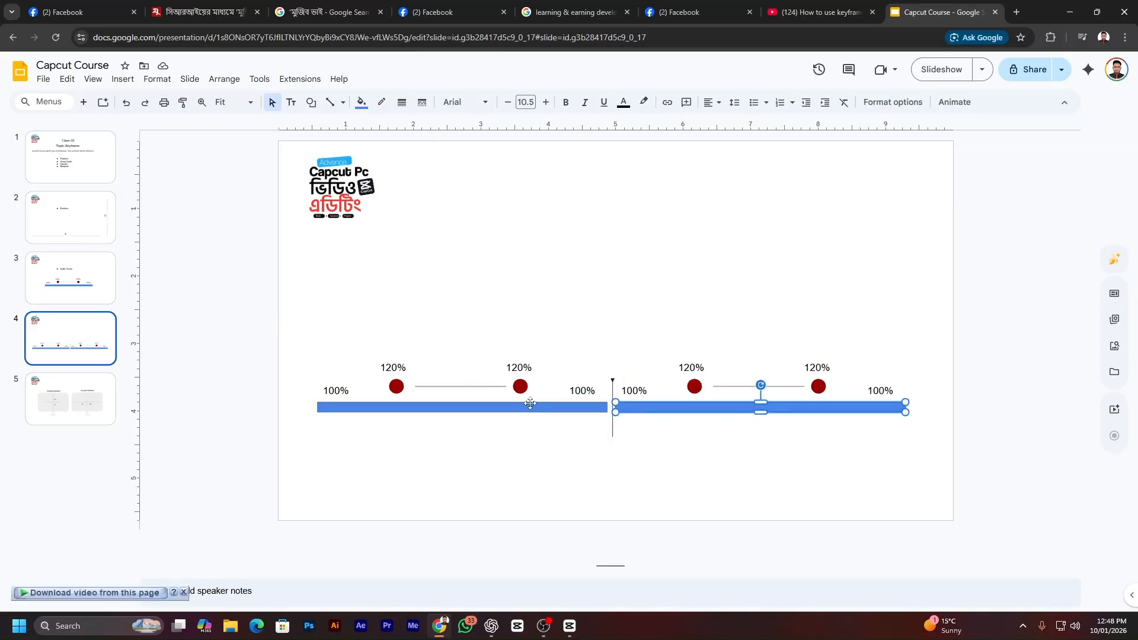
click(531, 404)
click(637, 410)
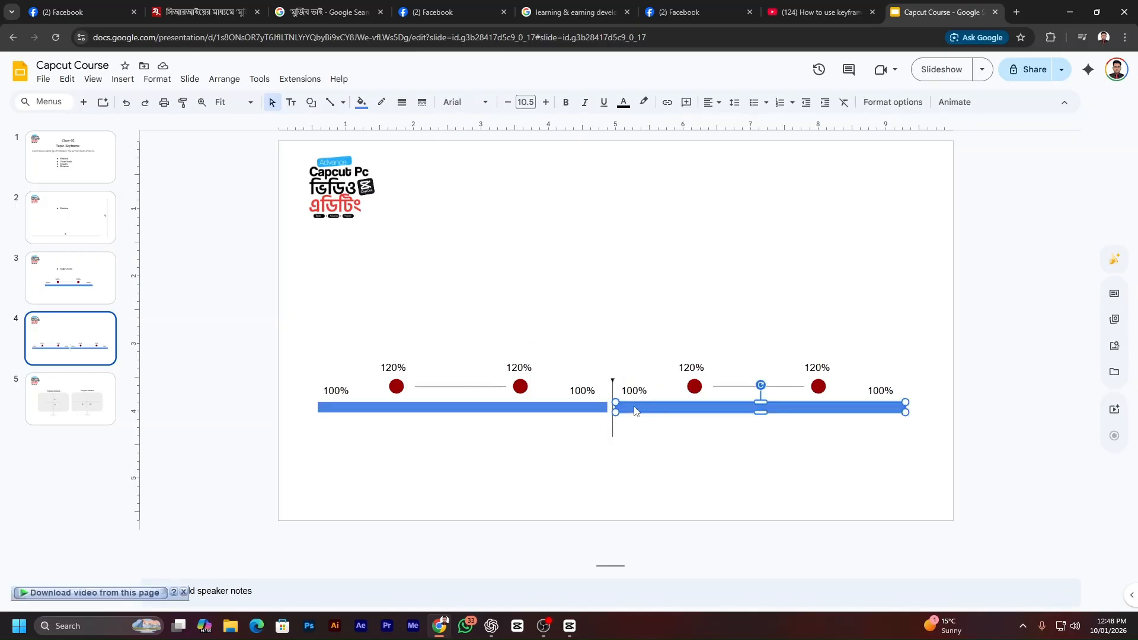
click(531, 414)
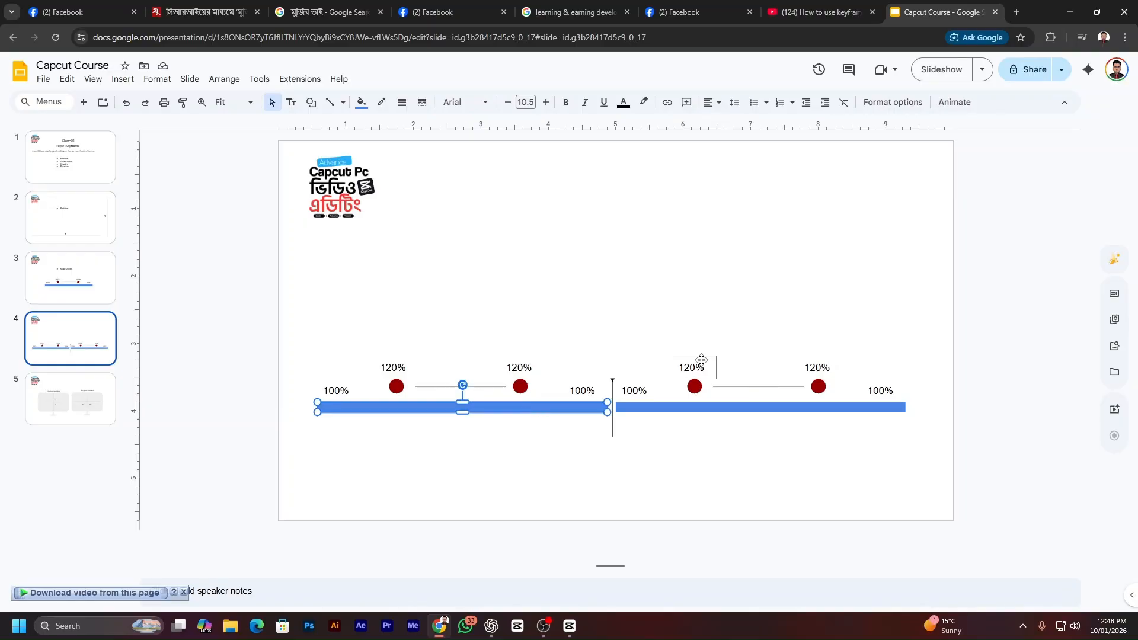
click(670, 443)
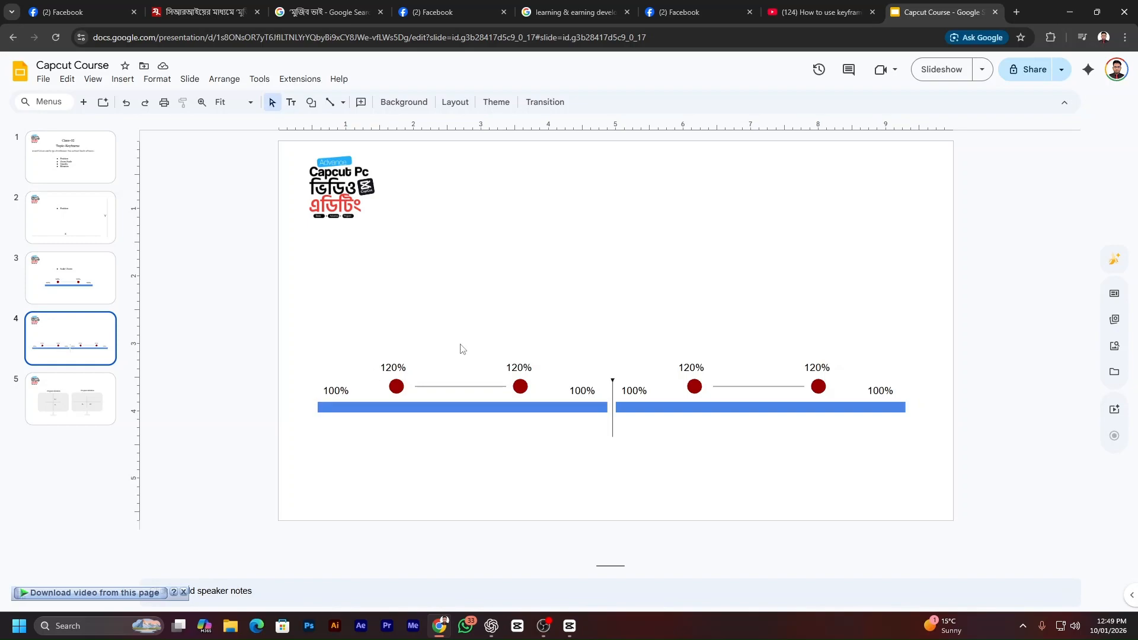
Return to CapCut and split the talking-head clip at 00:00:02:15.
scroll(526, 345, up, 1)
scroll(642, 370, down, 1)
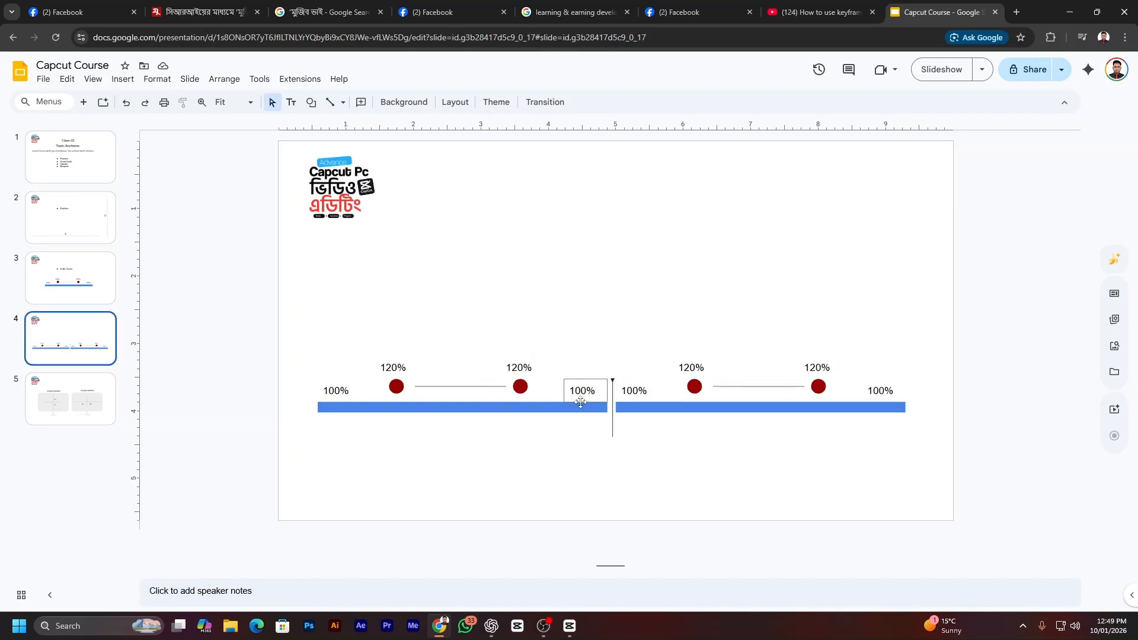
click(568, 627)
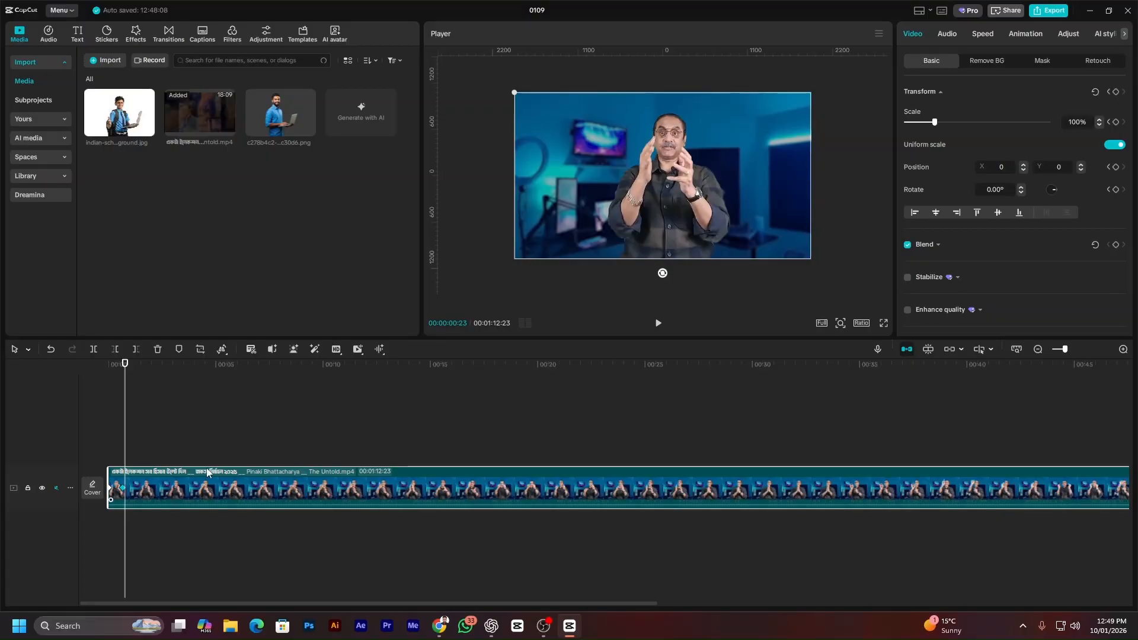
drag(124, 380, 163, 383)
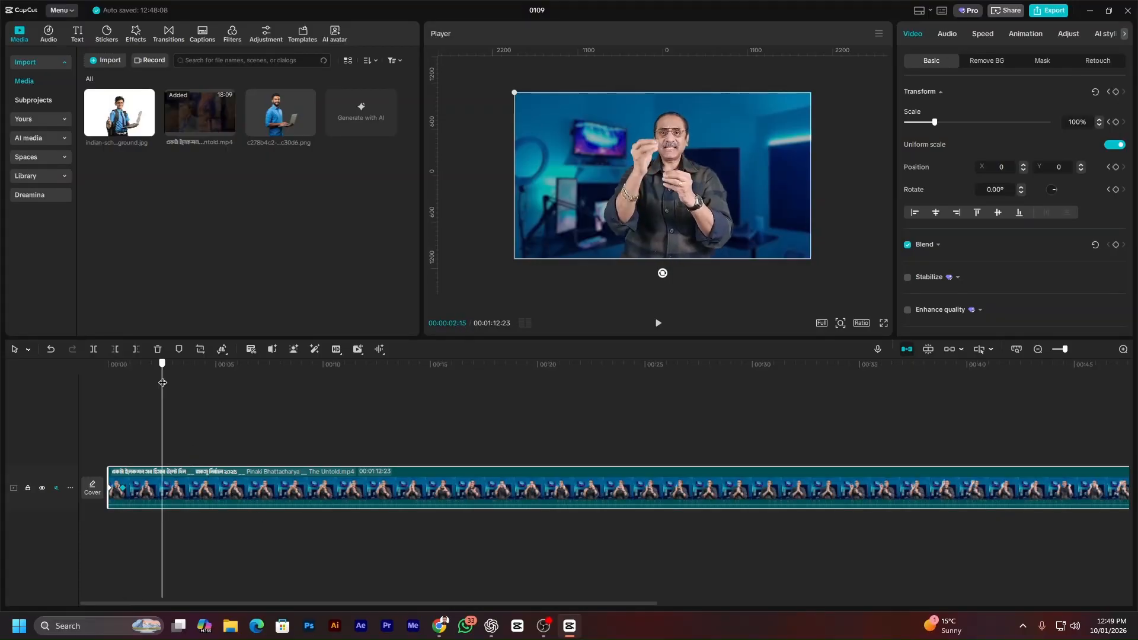
key(ctrl+b)
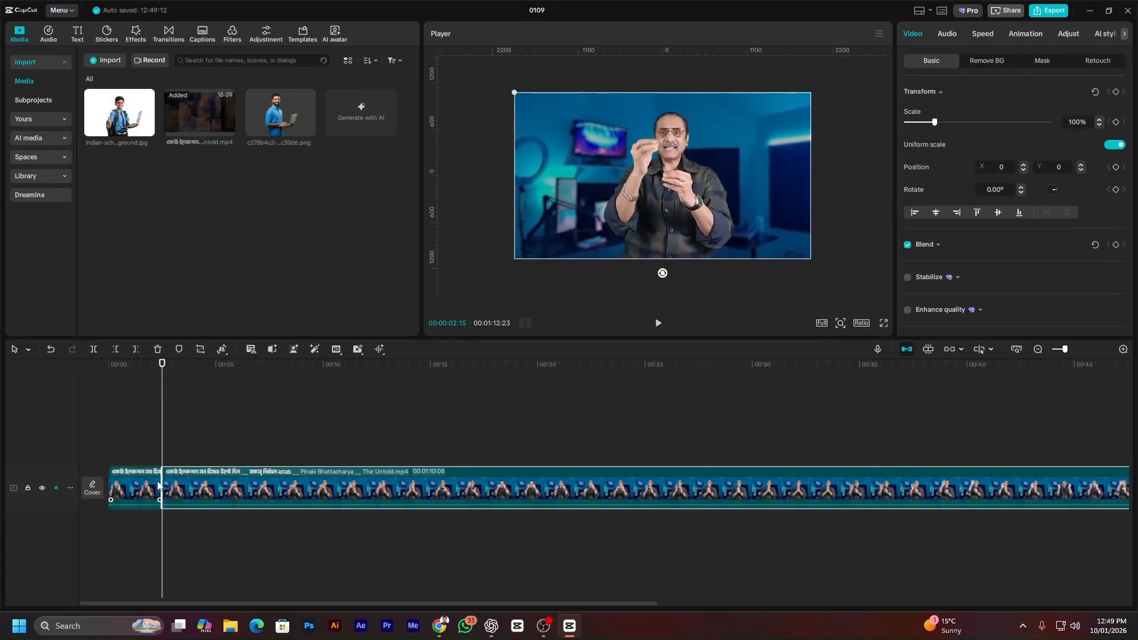
click(194, 482)
click(148, 478)
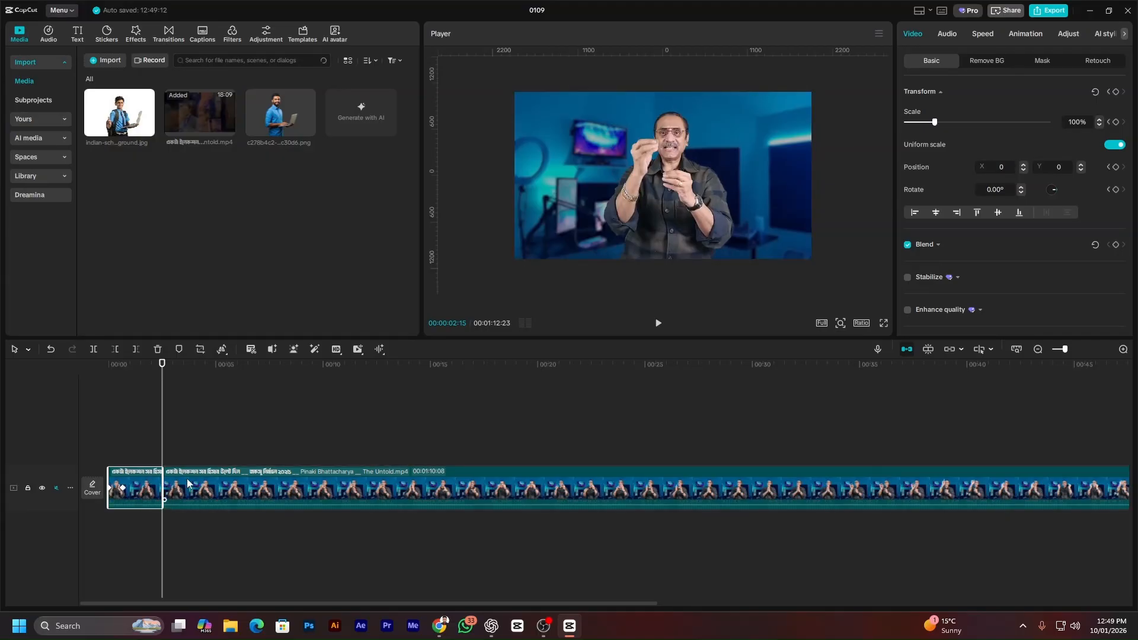
Try the Phone Reveal transition on the cut at 00:00:02:15, play it back, and undo it.
click(178, 486)
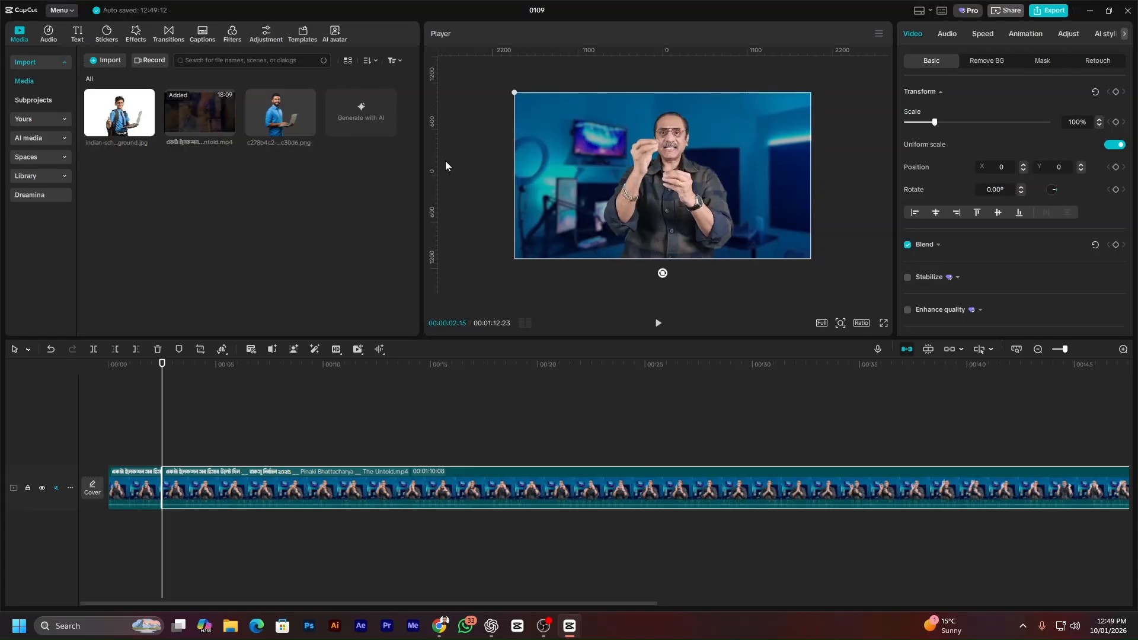
click(165, 37)
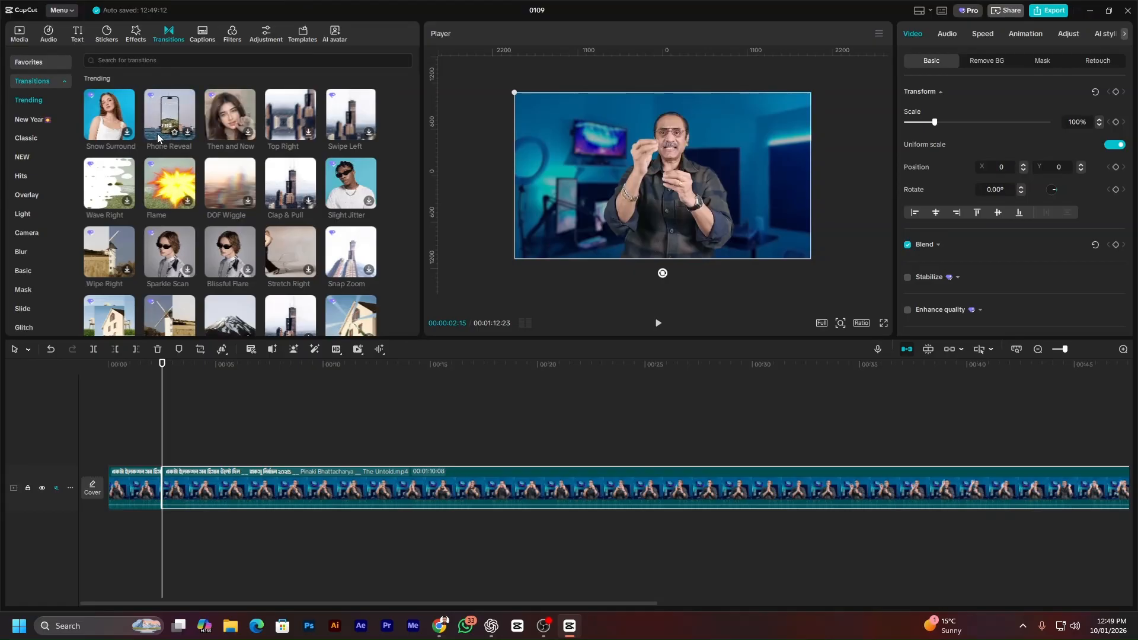
click(188, 135)
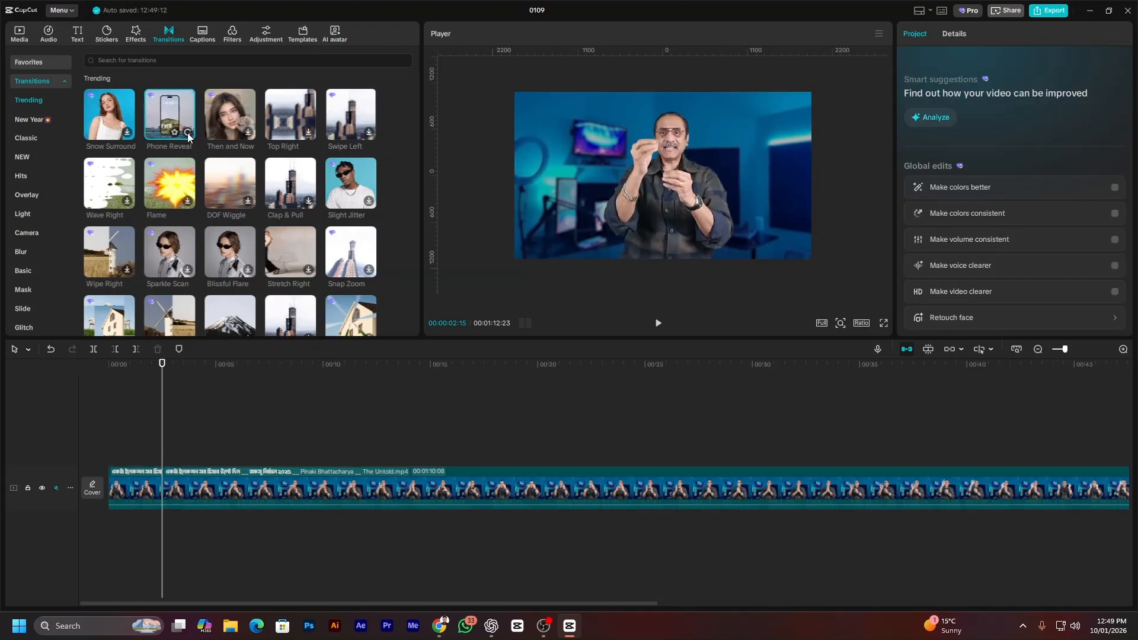
click(187, 133)
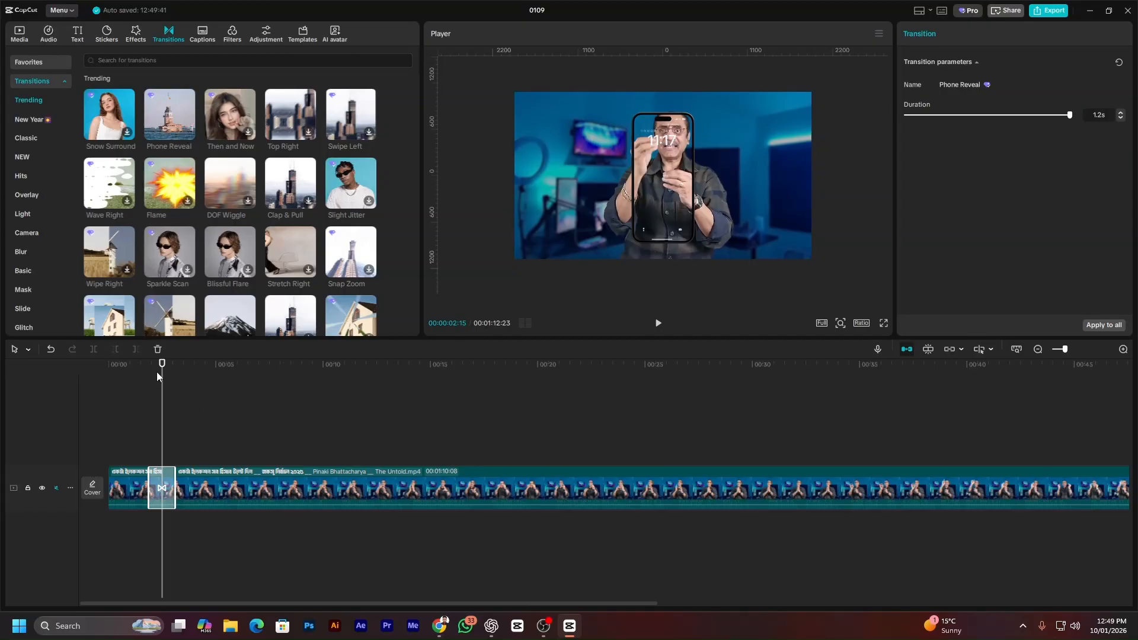
key(space)
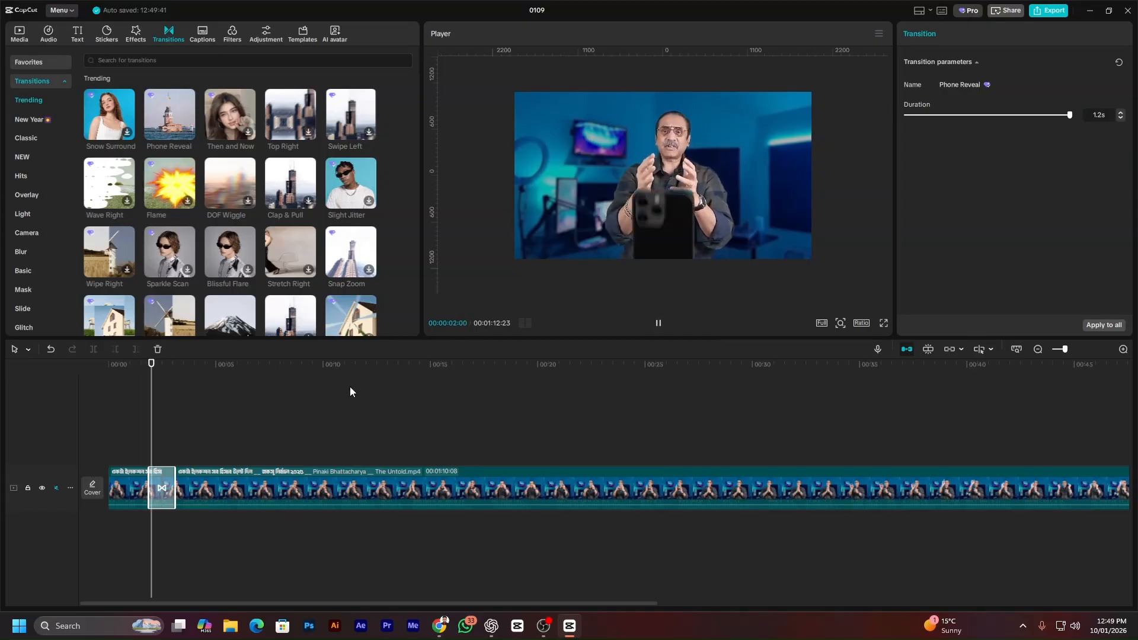
key(space)
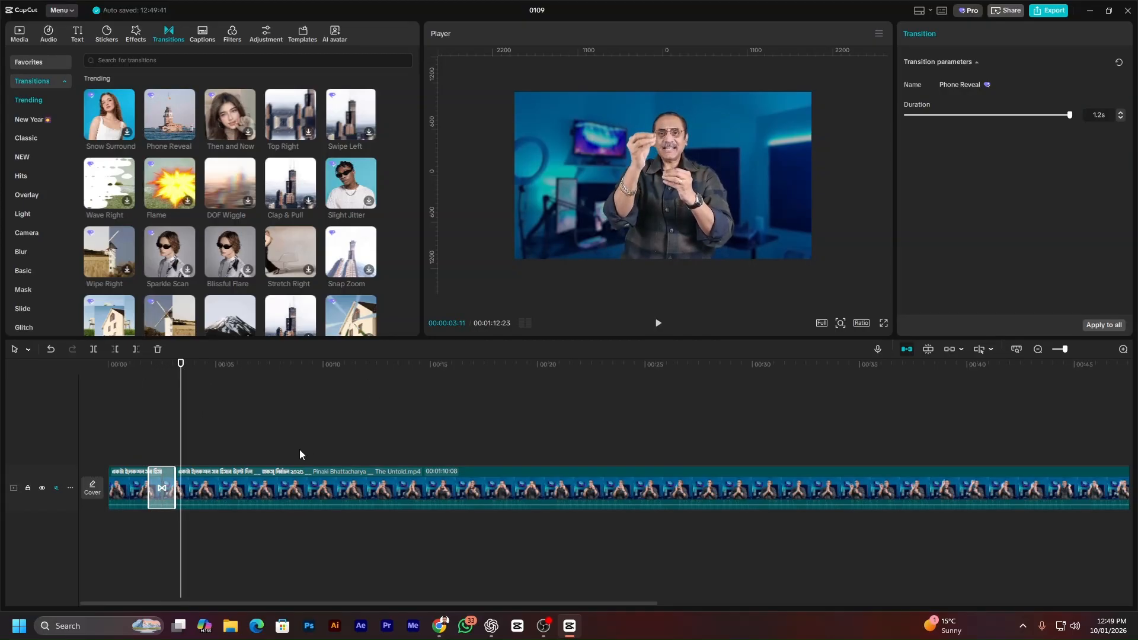
key(ctrl+z)
drag(183, 365, 162, 379)
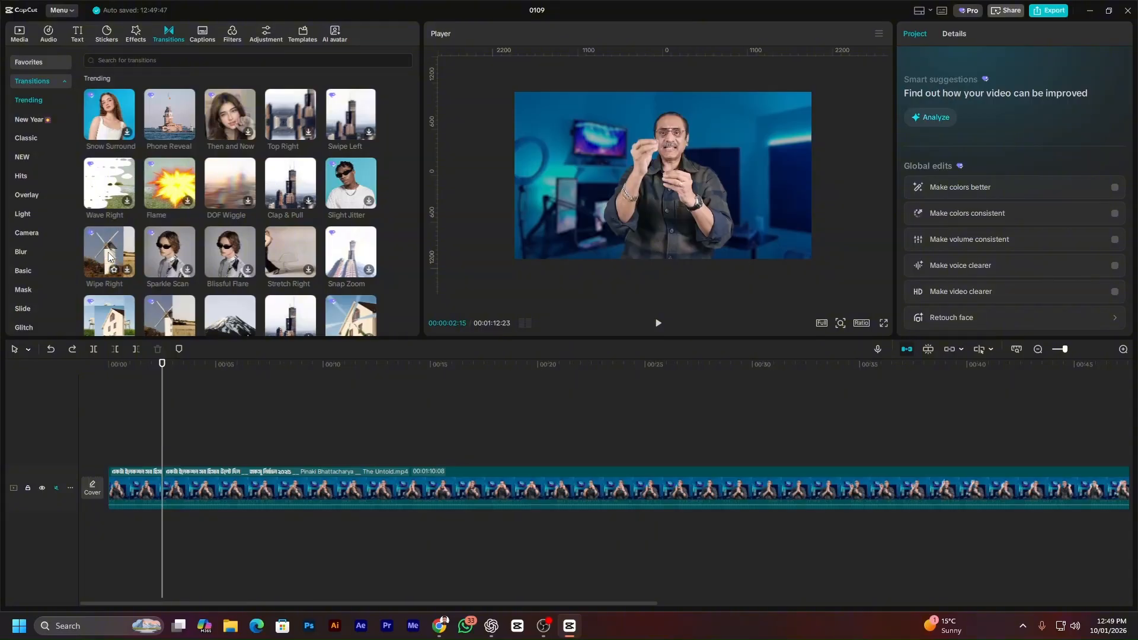
Preview the Square Out transition on the cut between the two clips and undo it.
scroll(110, 261, down, 1)
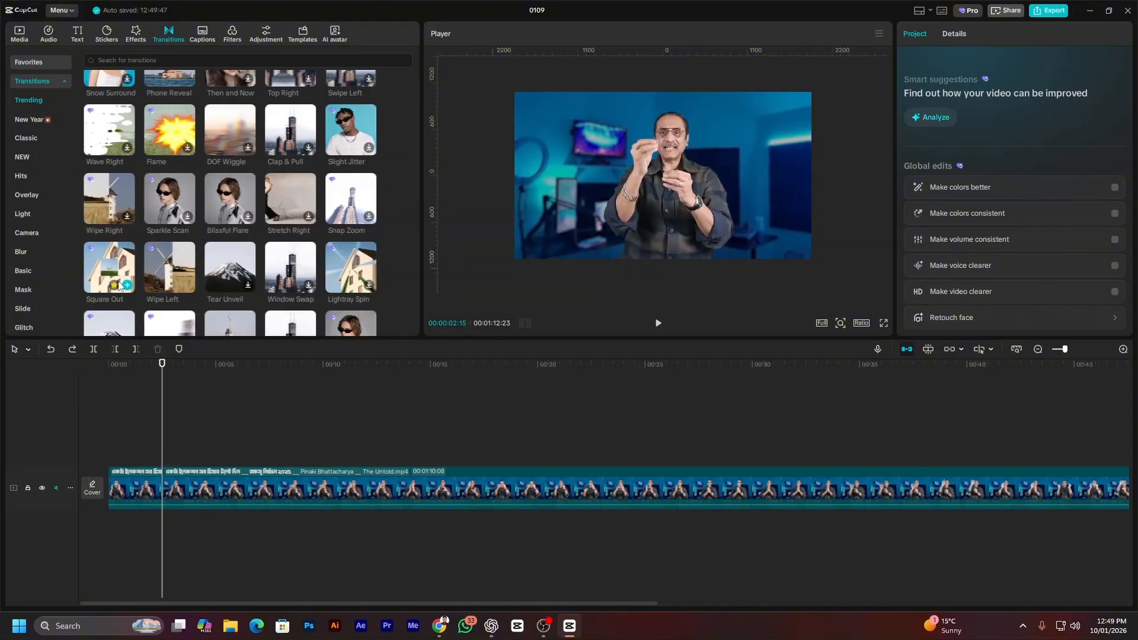
click(126, 285)
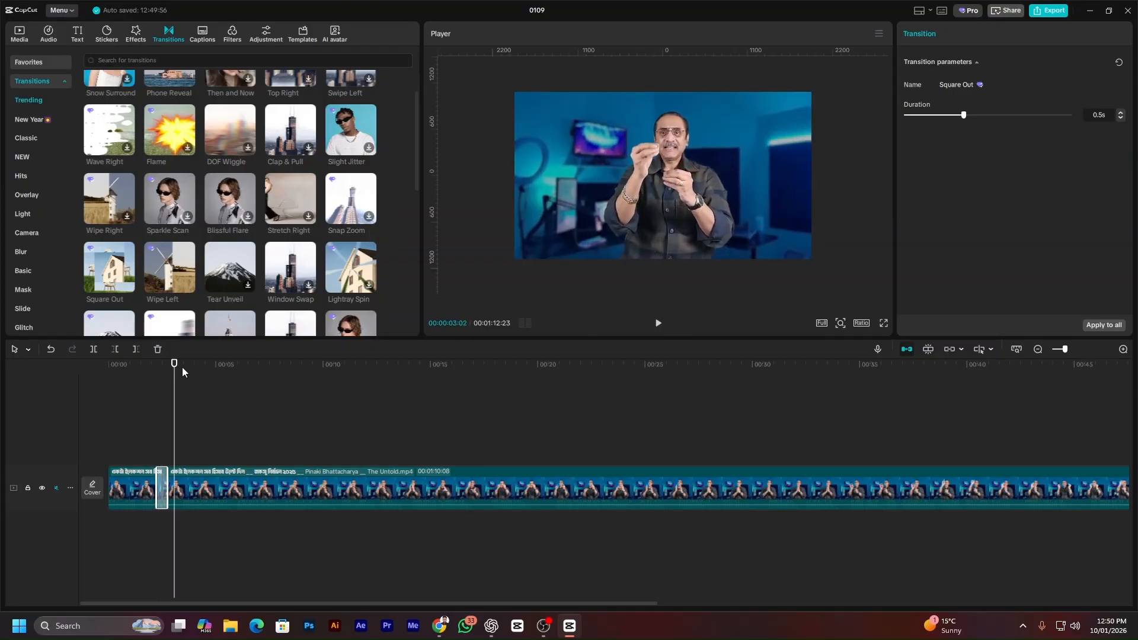
mouse_move(168, 372)
mouse_down()
mouse_move(155, 376)
mouse_move(163, 383)
mouse_up()
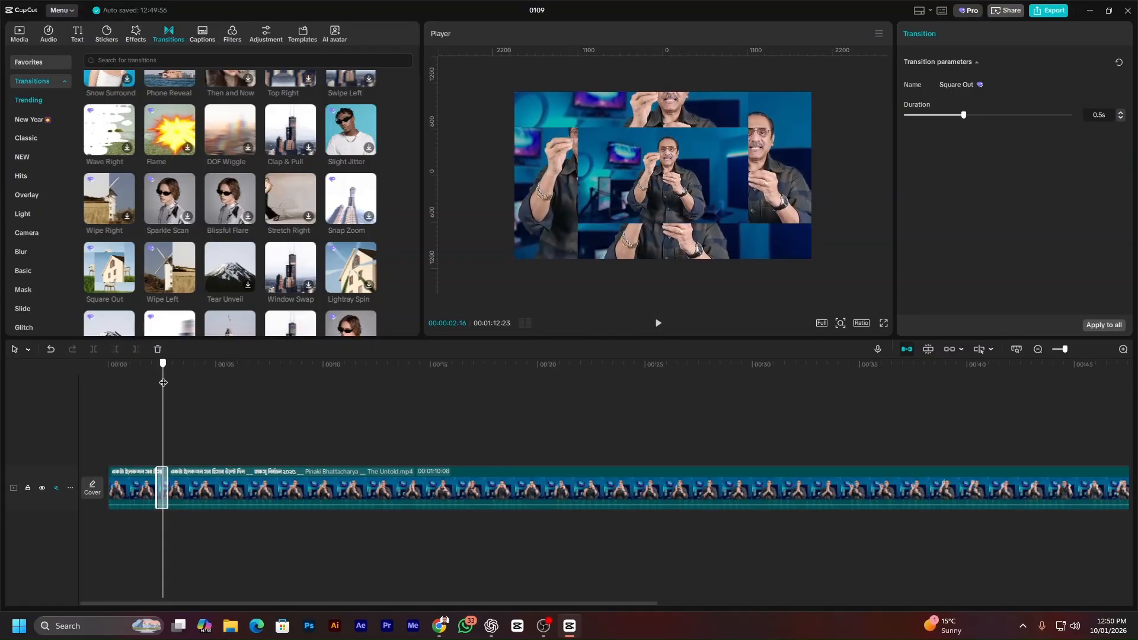
key(ctrl+z)
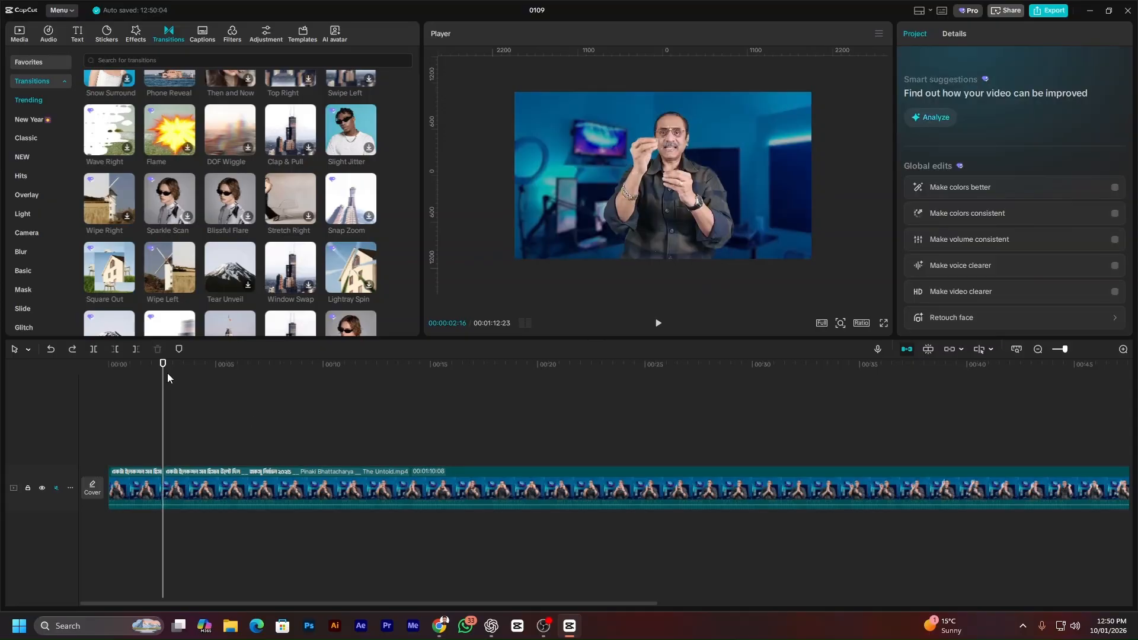
drag(159, 370, 162, 373)
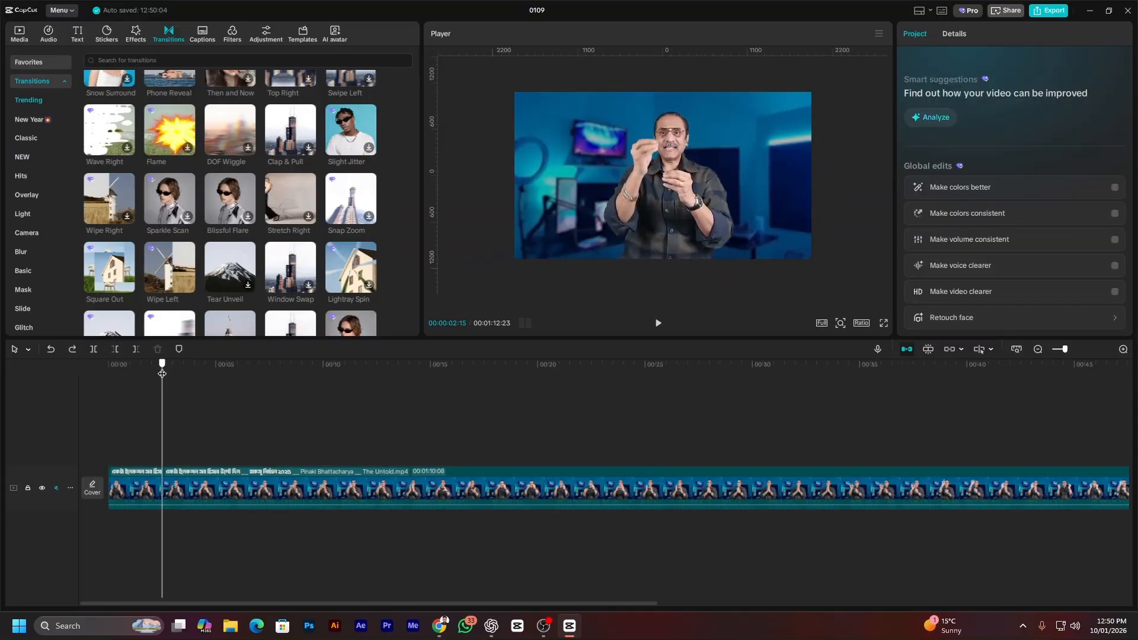
Search the transitions for "light", try Glare II on the cut, and undo it.
ctrl+scroll(147, 478, up, 1)
scroll(151, 144, up, 1)
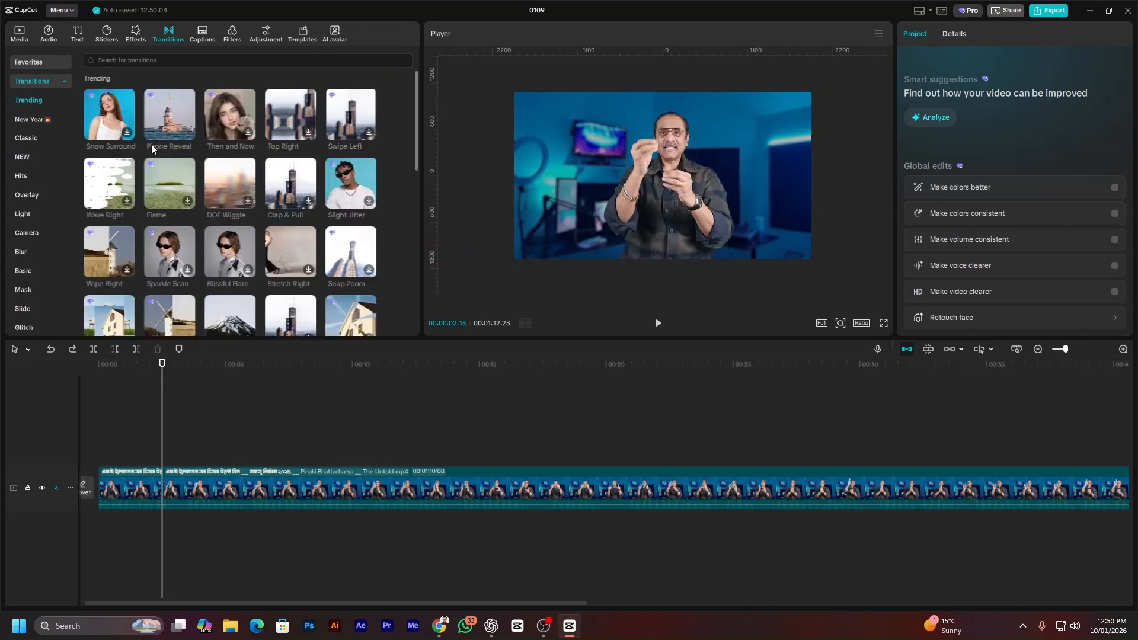
click(189, 59)
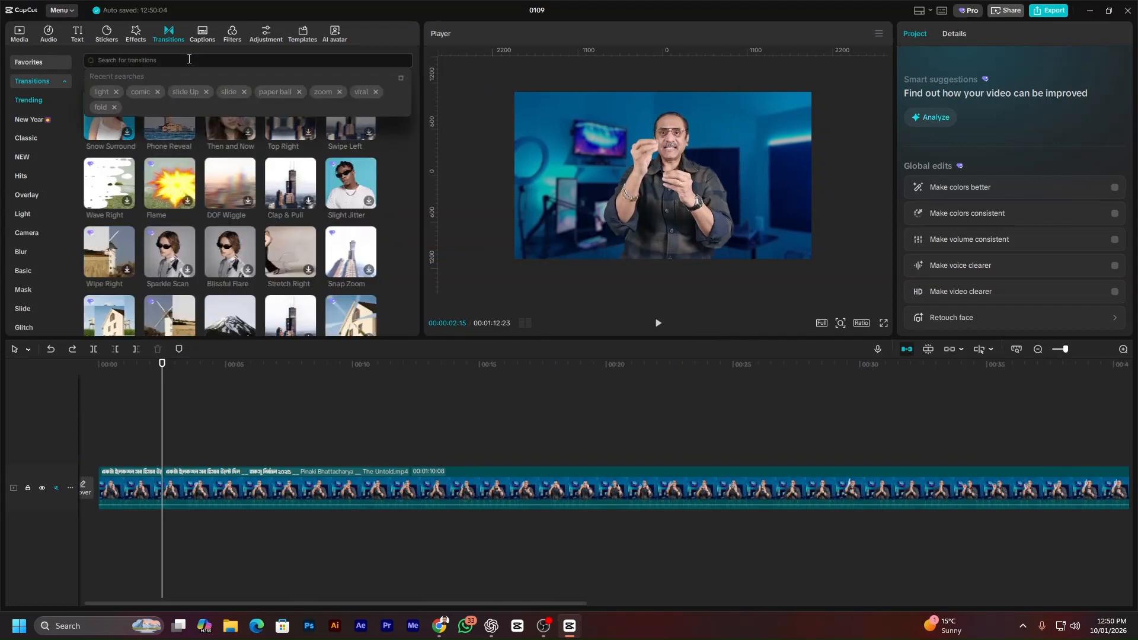
click(102, 92)
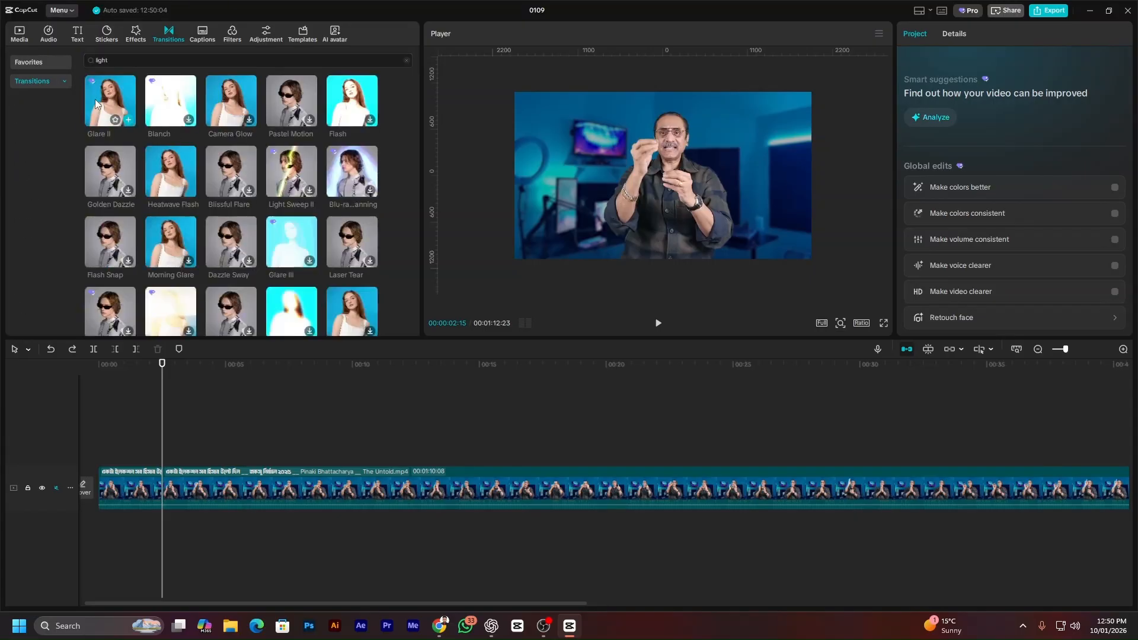
click(127, 120)
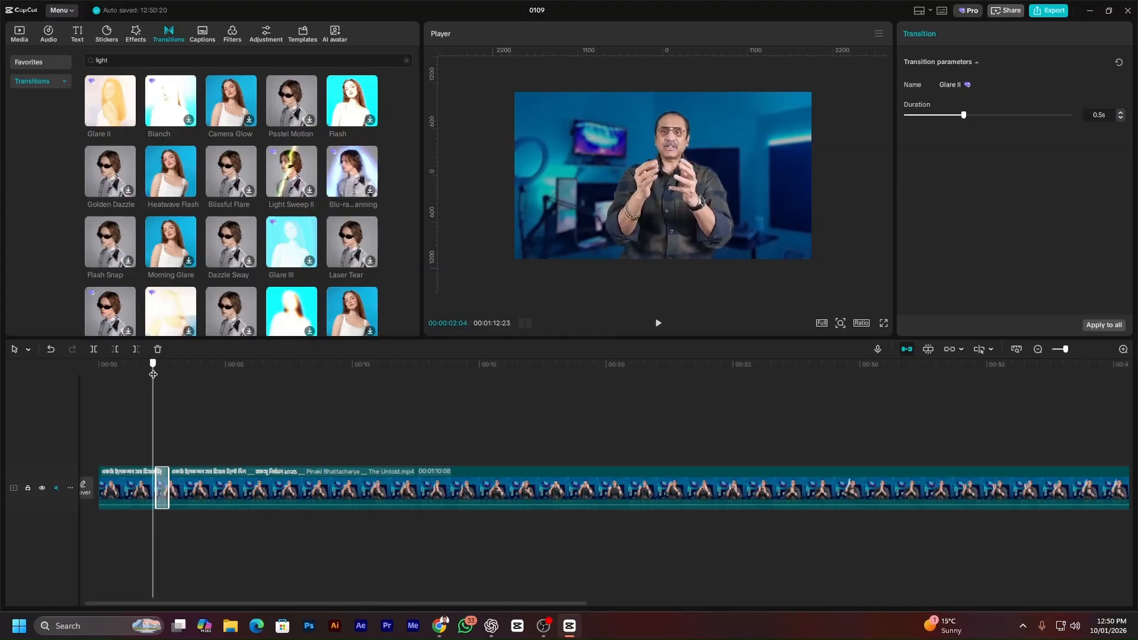
scroll(135, 492, up, 5)
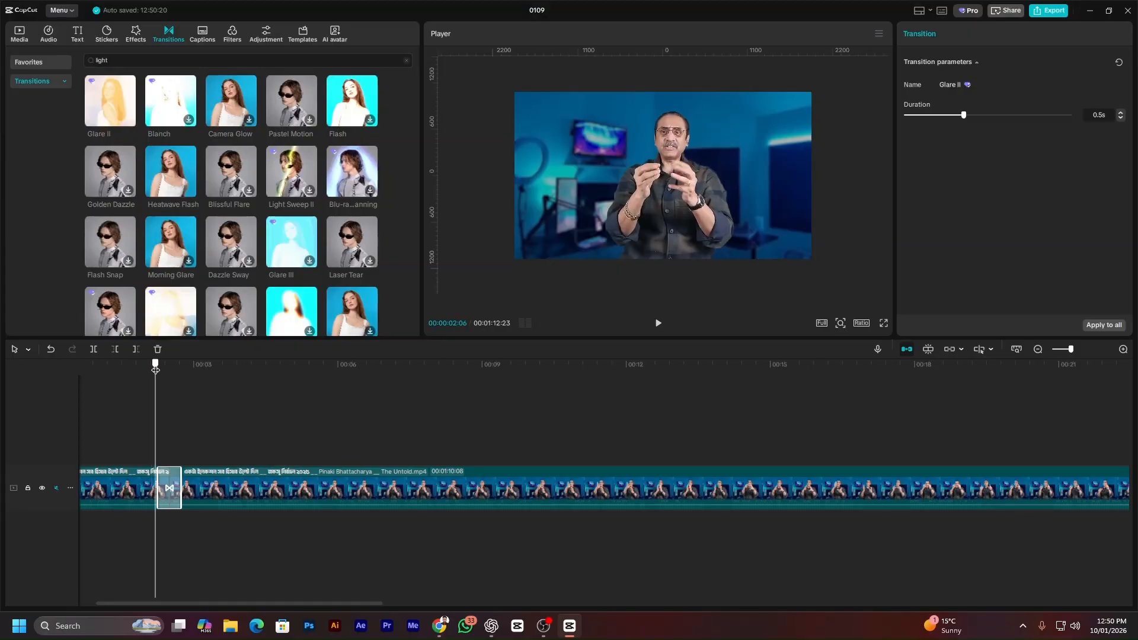
drag(154, 366, 202, 392)
key(ctrl+z)
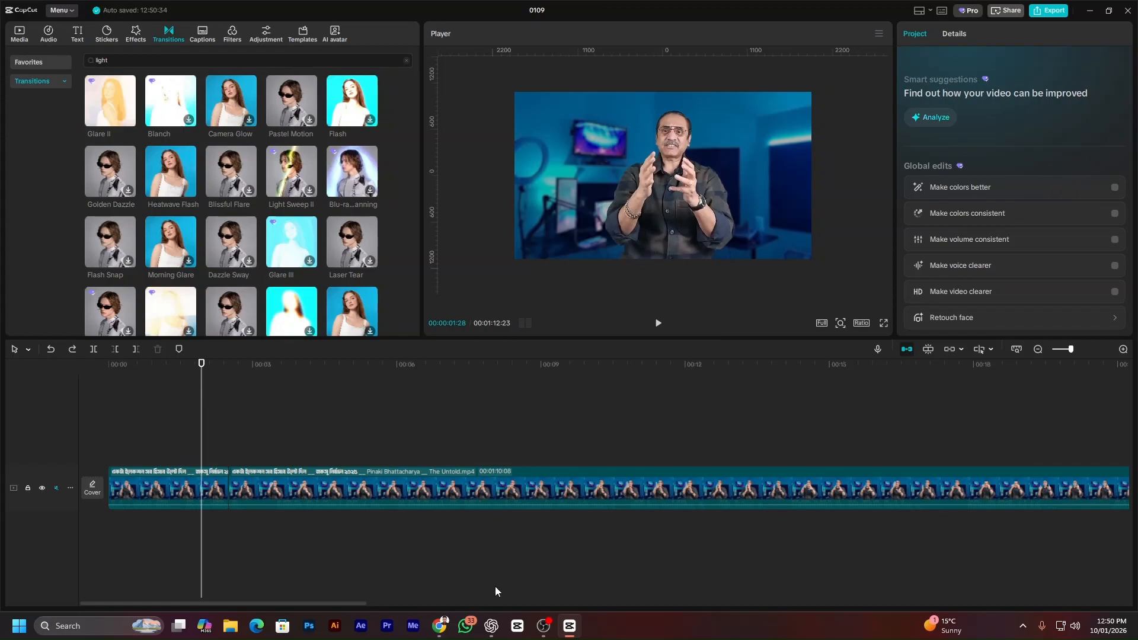
Switch to the Capcut Course presentation in Chrome and check the 100% labels on both sides of slide 4's divider.
mouse_move(522, 631)
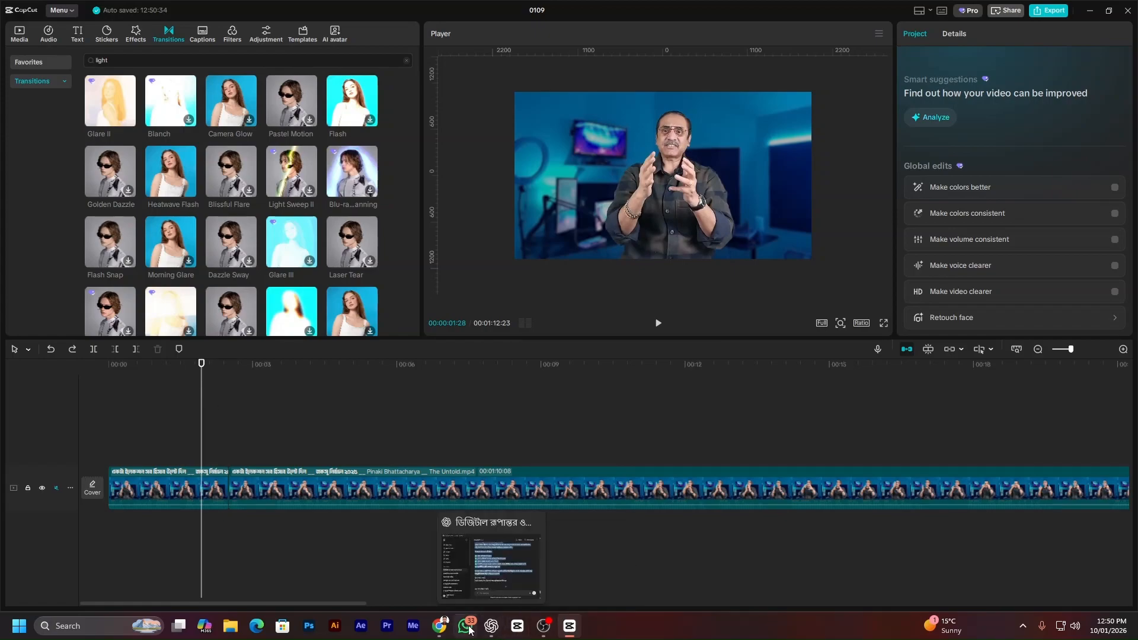
click(439, 626)
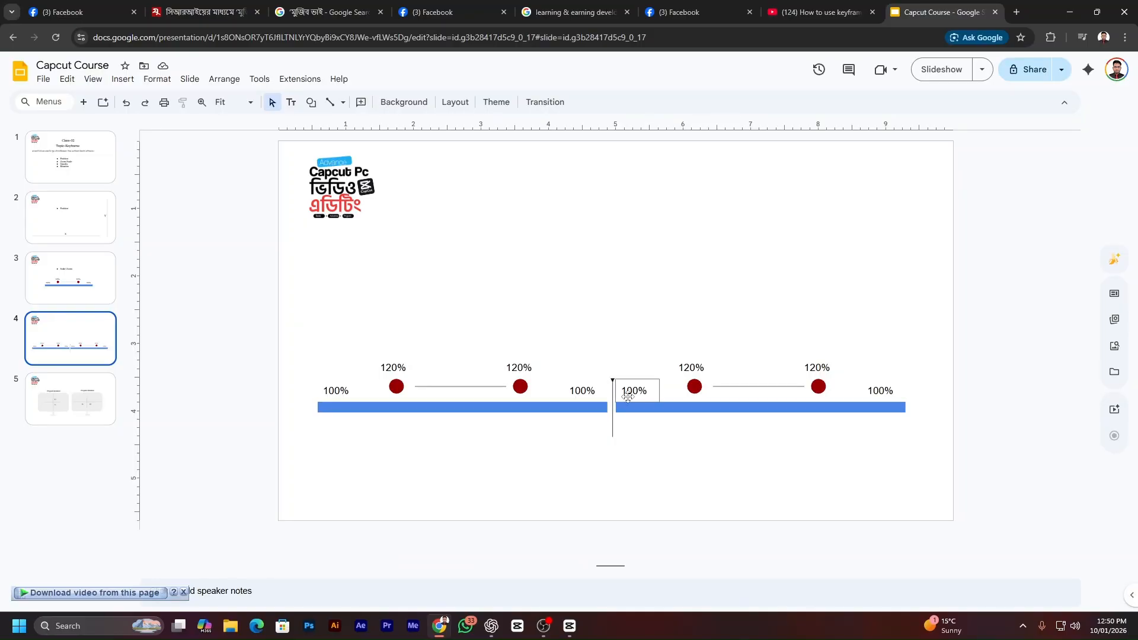
click(587, 393)
click(630, 393)
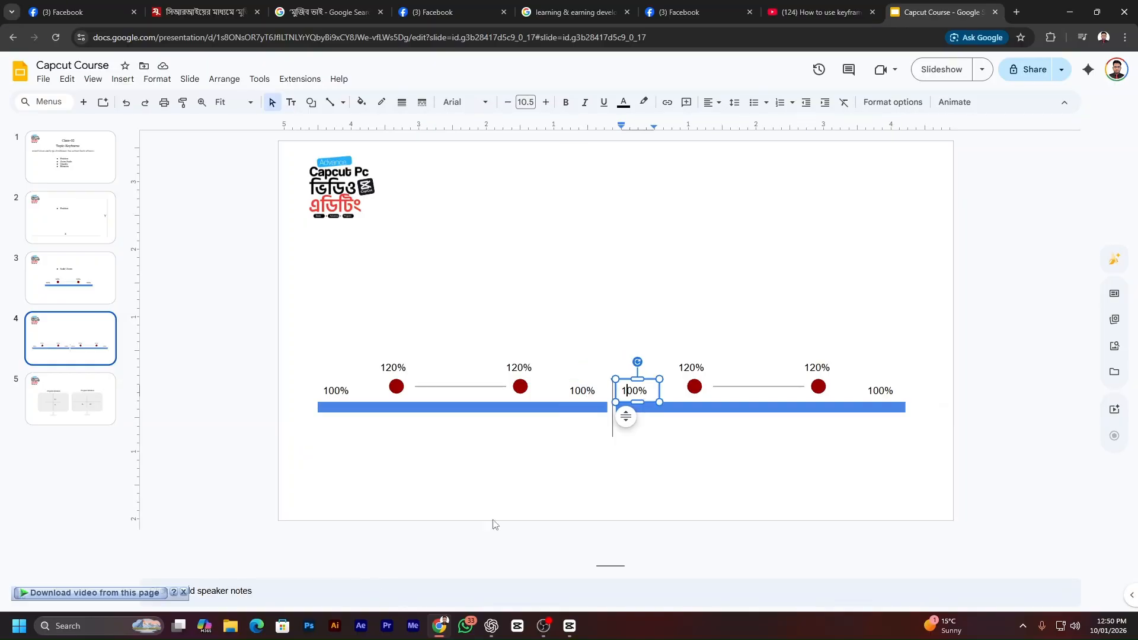
click(437, 625)
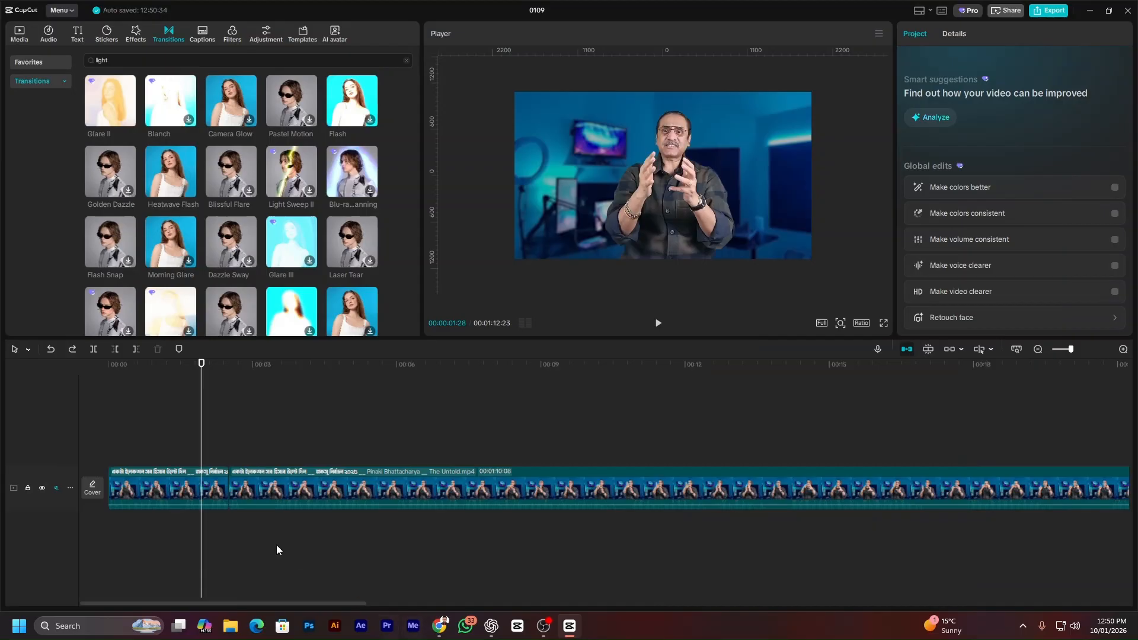
Add a 100% scale keyframe to the first clip at 00:00:01:25.
click(216, 486)
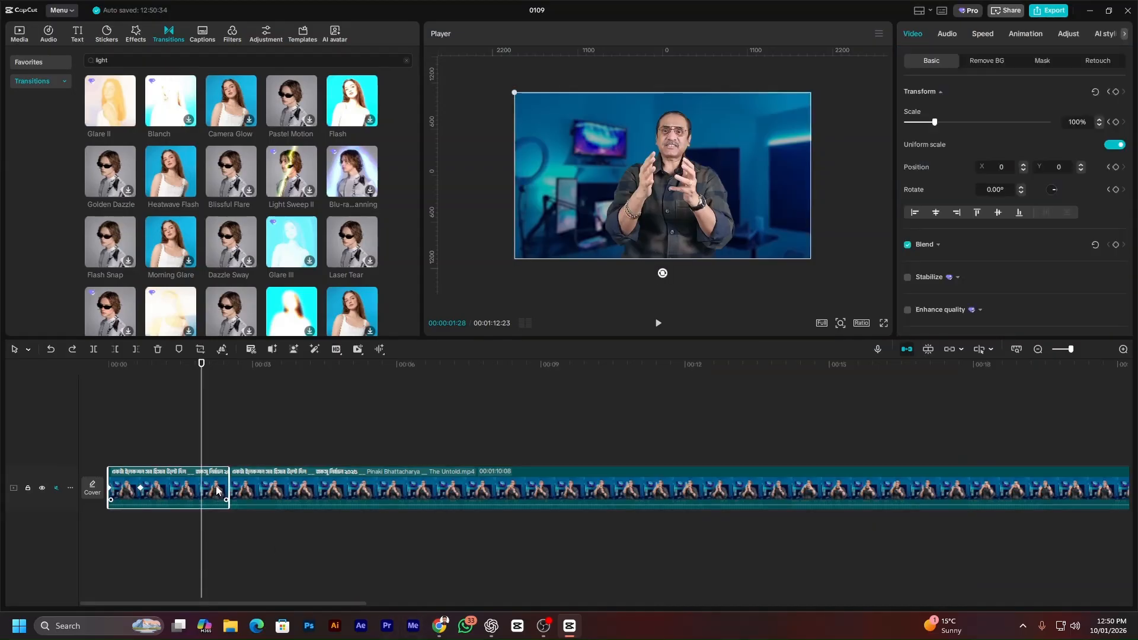
drag(196, 378, 196, 417)
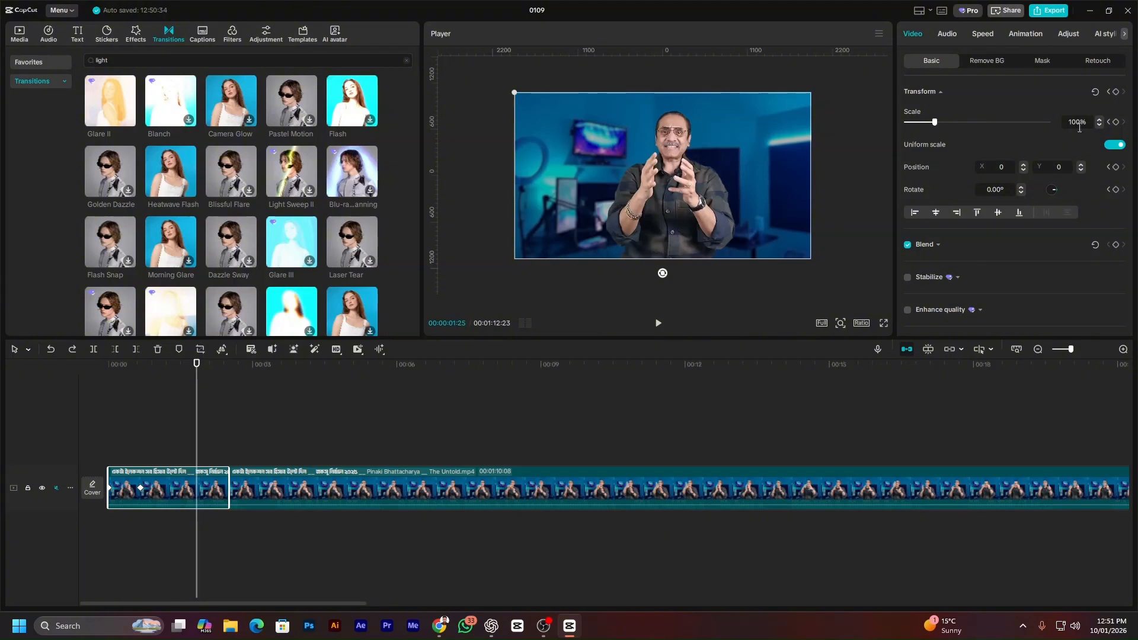
click(1116, 122)
Set the first clip's scale to 127% at 00:00:02:05, ten frames after the previous keyframe.
key(shift+Right)
key(shift+Right)
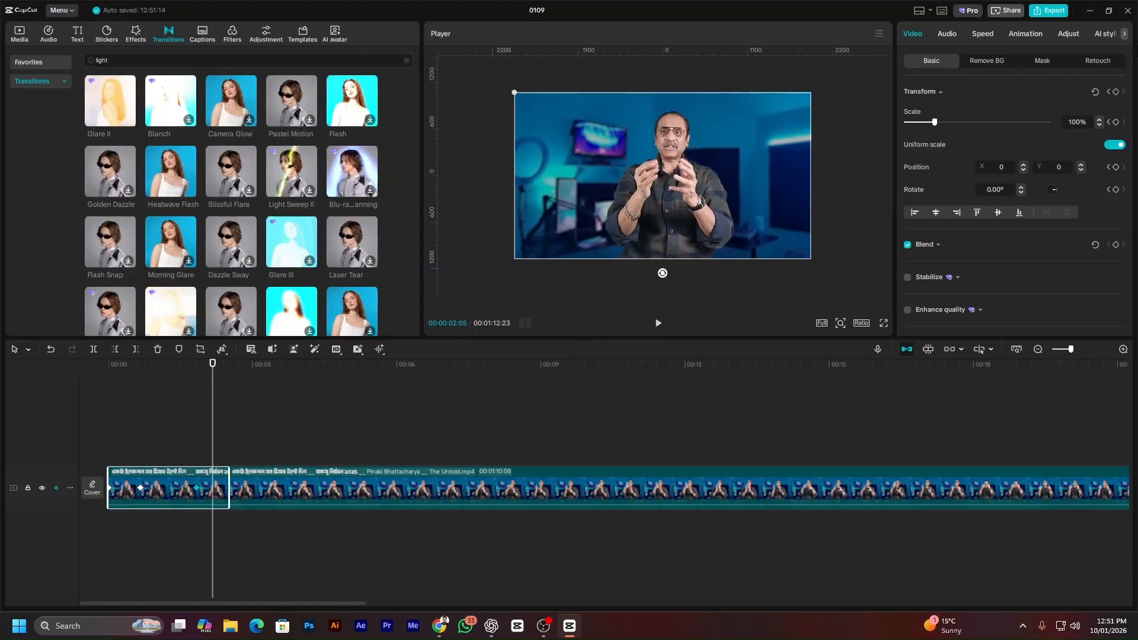
drag(935, 122, 942, 127)
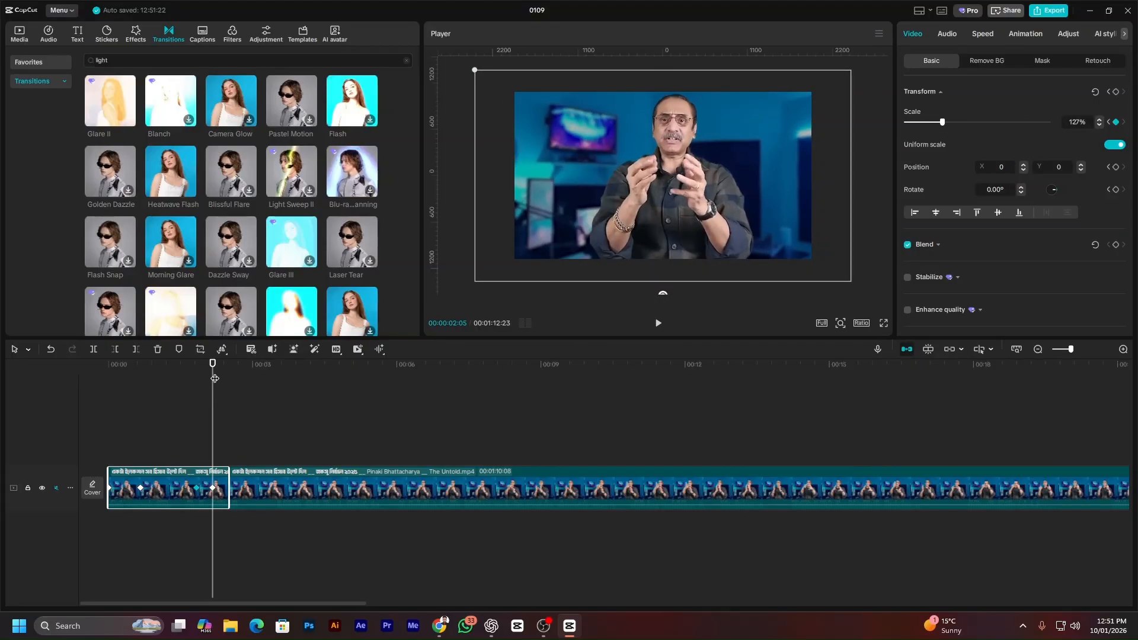
Play the first clip's zoom-in between its 00:00:01:25 and 00:00:02:05 keyframes to check the movement.
mouse_move(214, 379)
mouse_down()
mouse_move(198, 374)
mouse_move(213, 380)
mouse_up()
scroll(209, 488, up, 1)
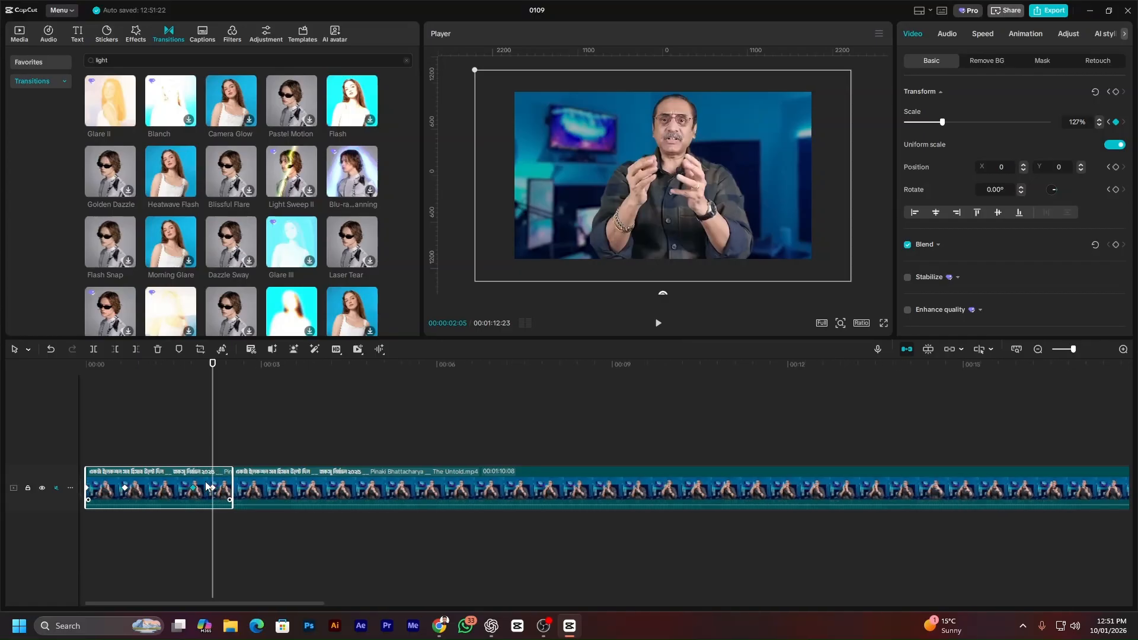
scroll(207, 488, up, 2)
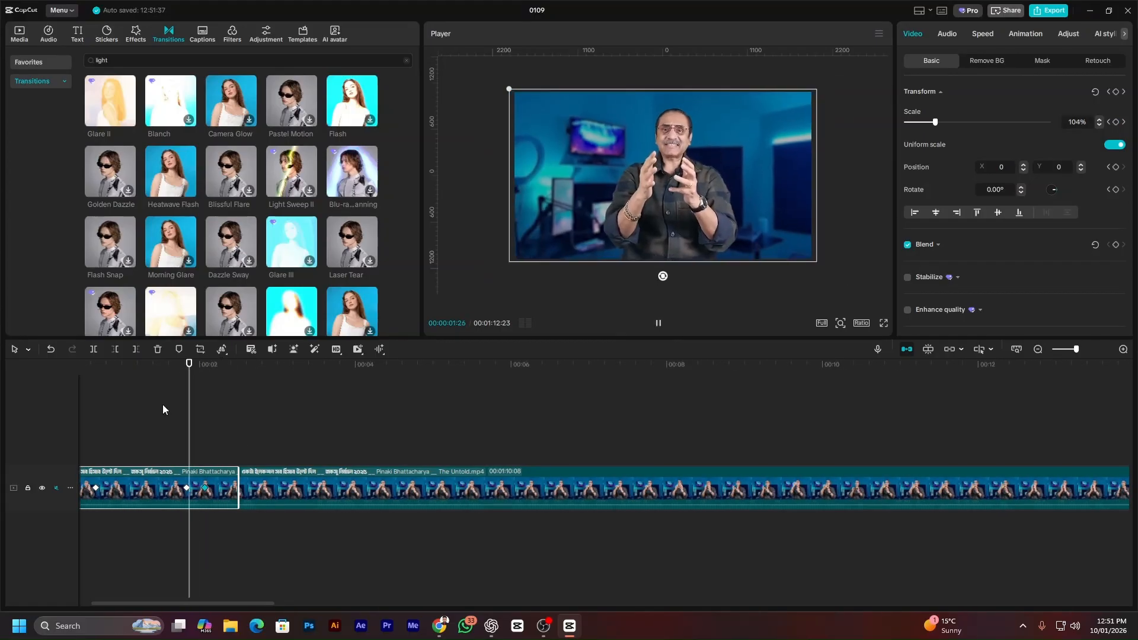
key(space)
key(space)
Hold the first clip's scale at 127% with a keyframe at 00:00:02:08 and move the playhead to 00:00:02:13.
drag(233, 366, 220, 365)
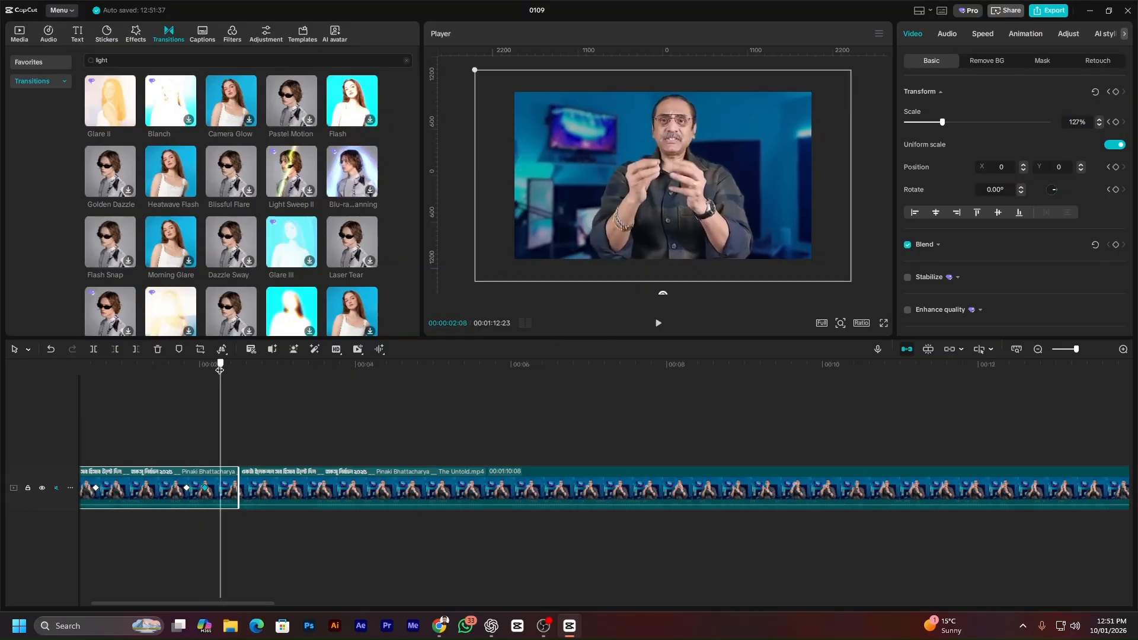
click(1115, 122)
drag(220, 367, 233, 369)
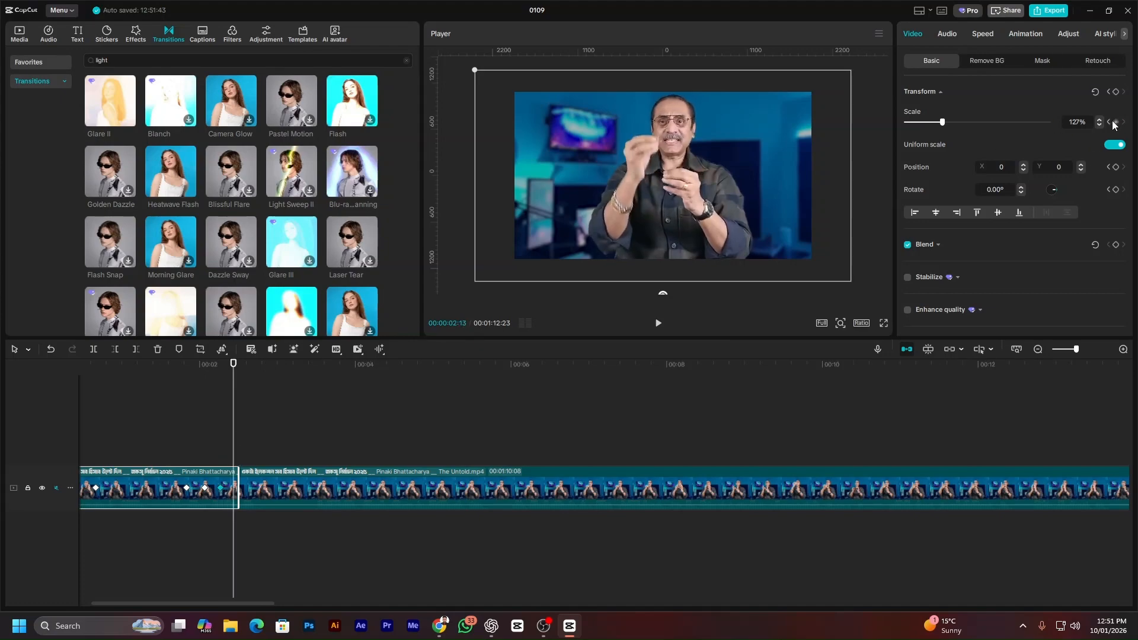
Set the first clip's scale to 100% at 00:00:02:13.
click(1083, 123)
text(100)
key(Return)
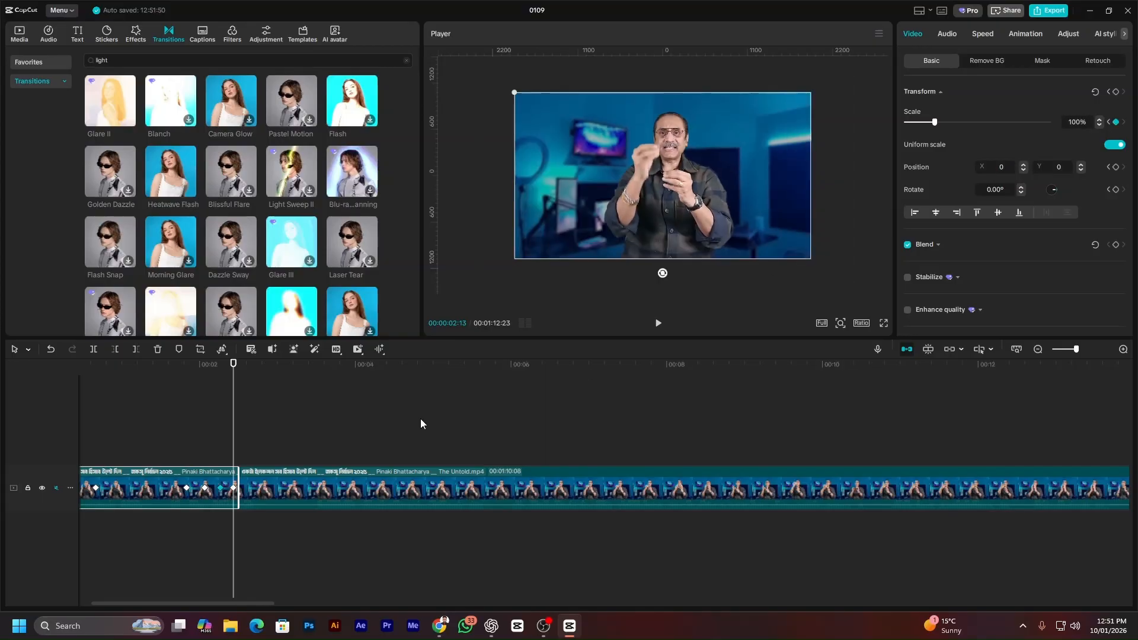
Apply the Cubic Out preset curve to the first clip's 127% scale keyframe at 00:00:02:02.
click(205, 488)
right_click(205, 488)
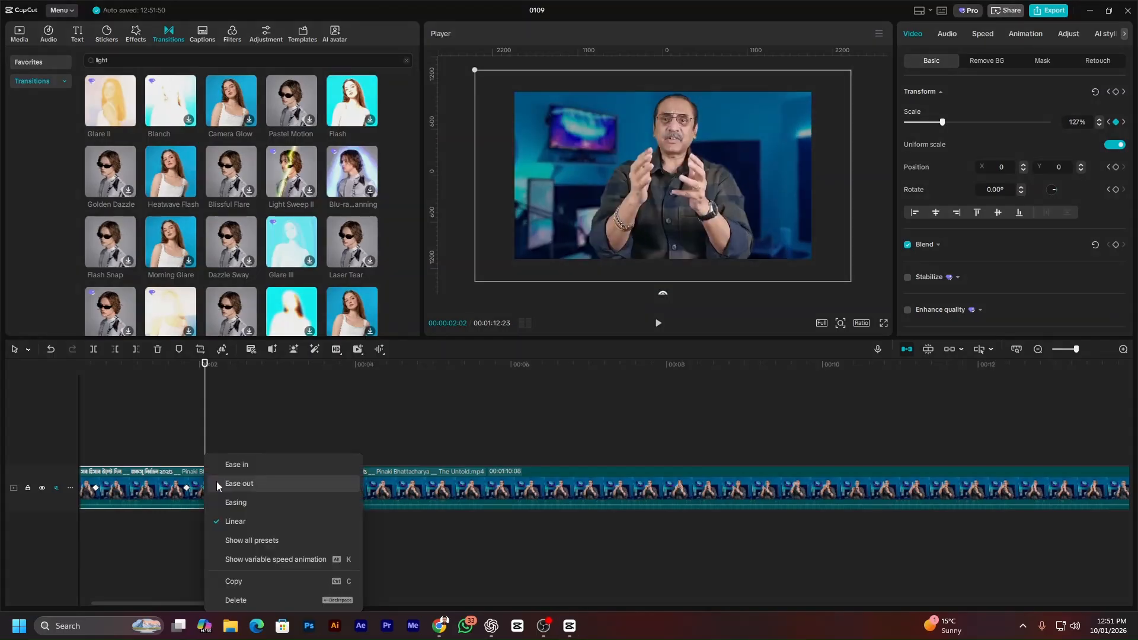
click(288, 538)
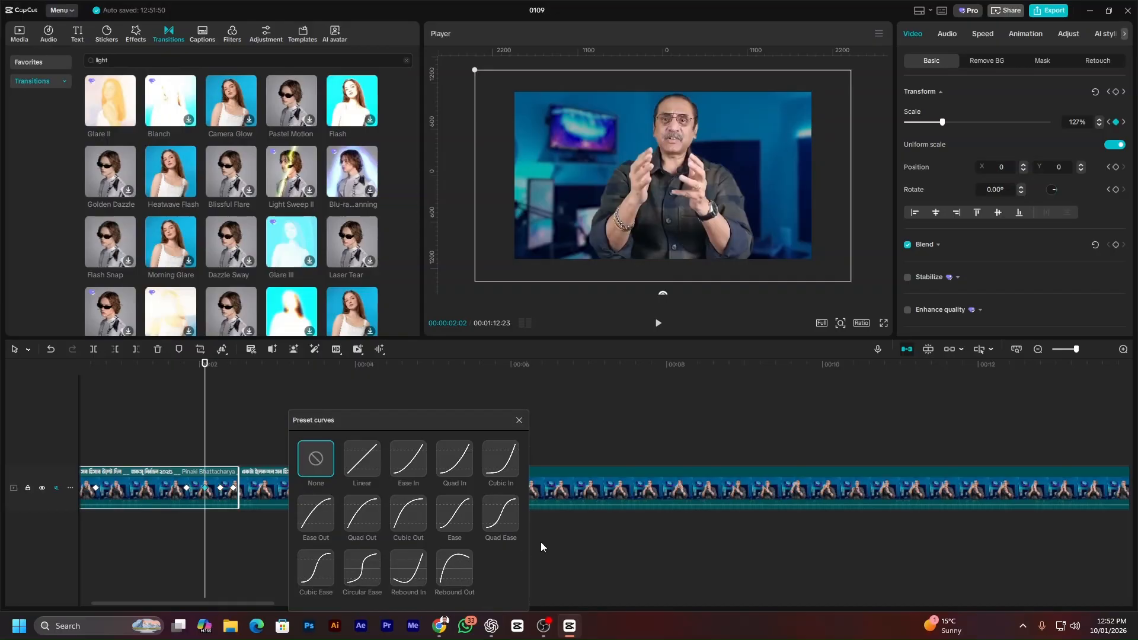
click(413, 517)
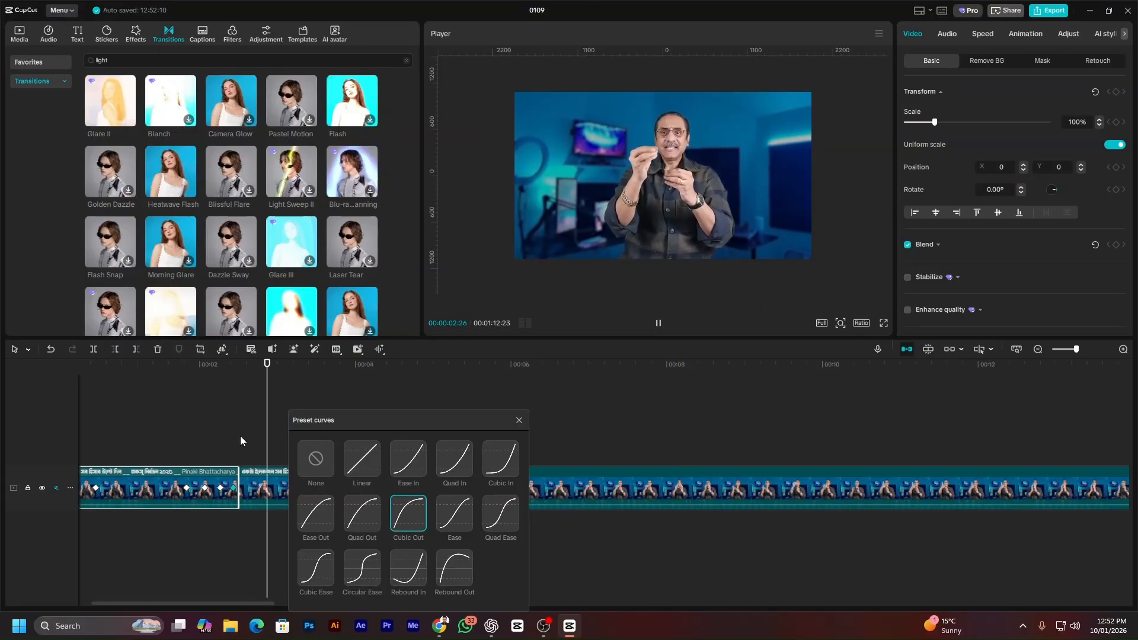
Play the end of the first clip past the cut to check the eased zoom-in and zoom-out.
click(167, 398)
key(space)
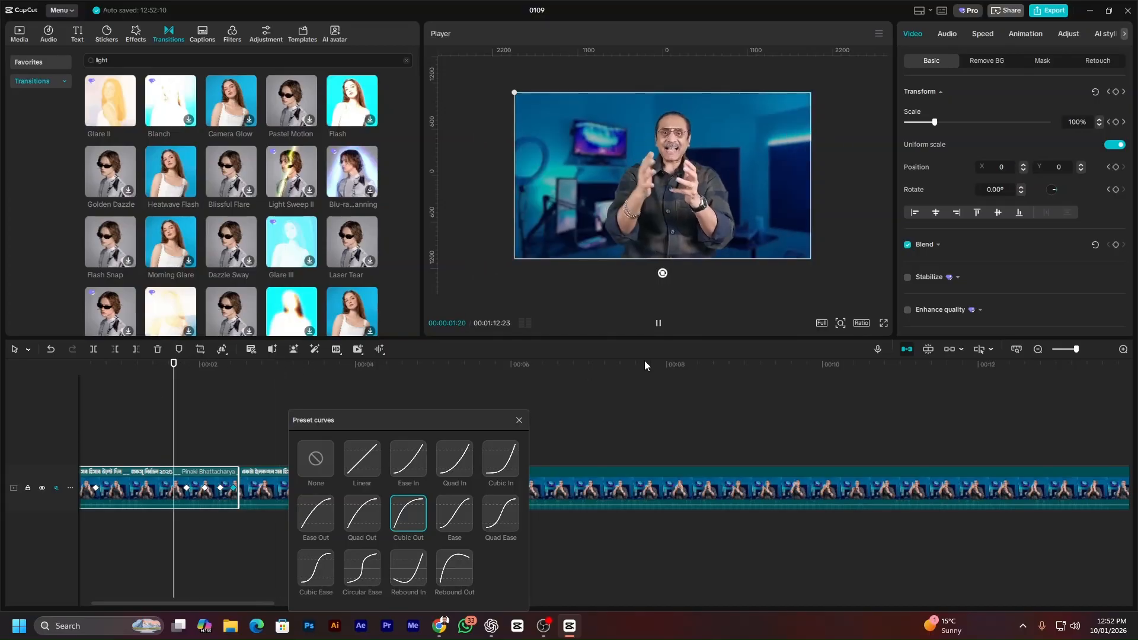
key(space)
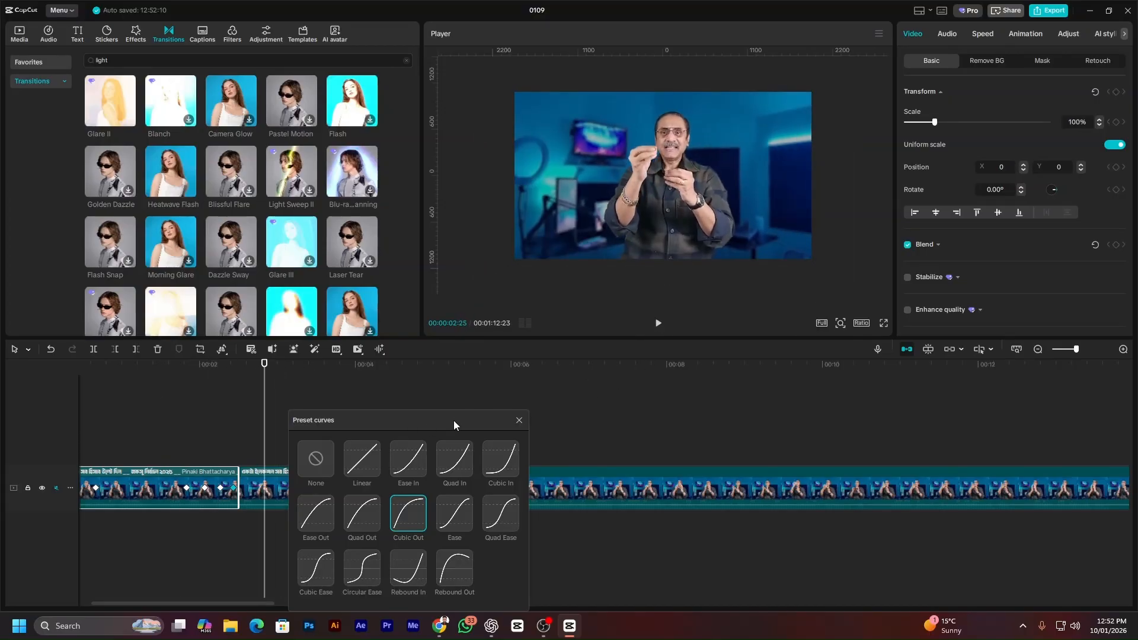
Move the preset curves window clear of the first clip and scrub through its scale keyframes from 00:00:01:25 to 00:00:02:13.
drag(453, 420, 694, 388)
drag(265, 380, 210, 376)
click(268, 486)
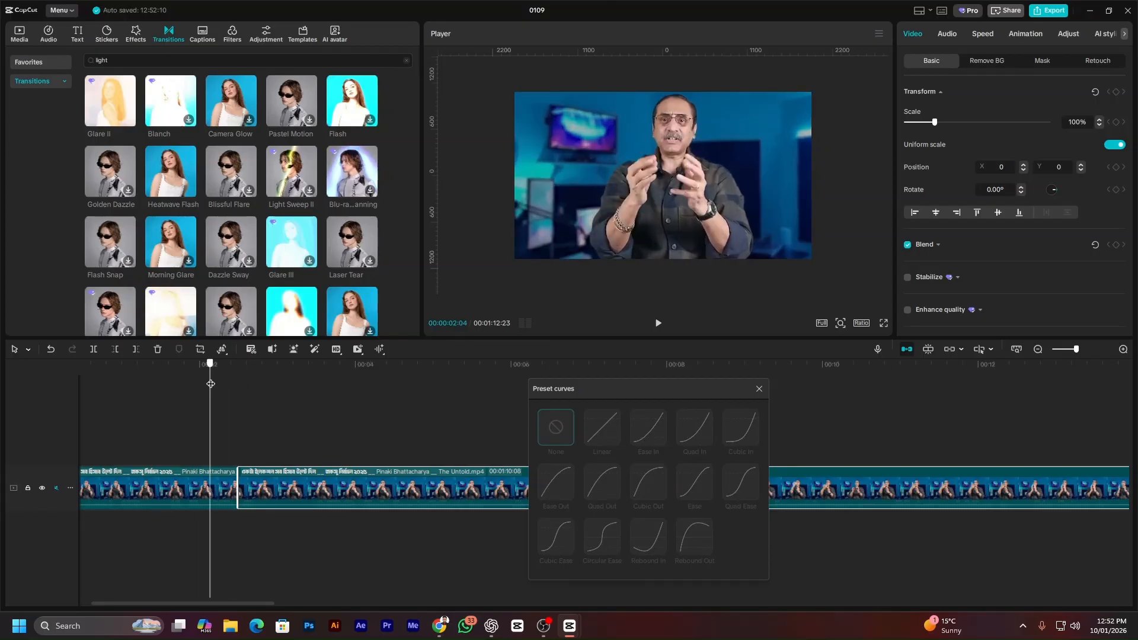
click(186, 492)
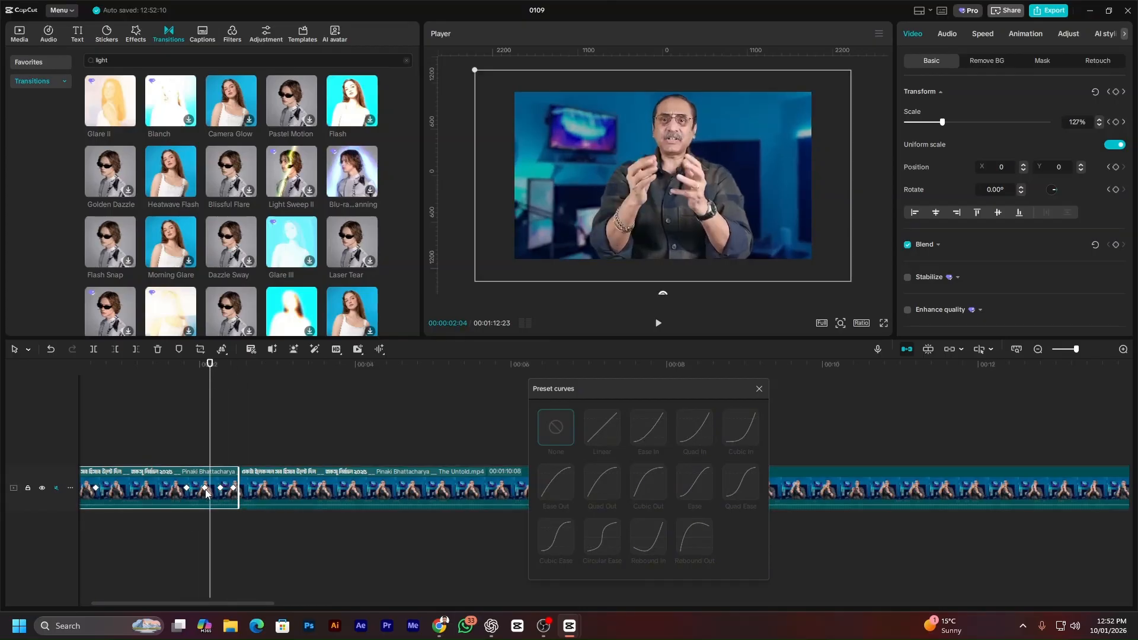
click(203, 489)
click(220, 490)
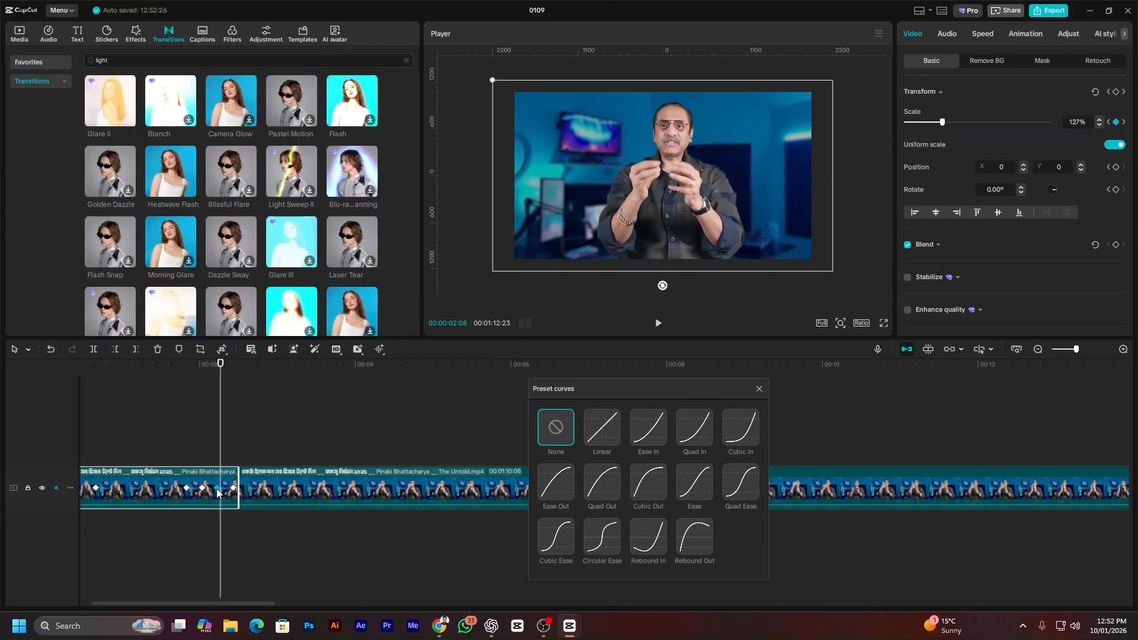
drag(223, 391, 188, 397)
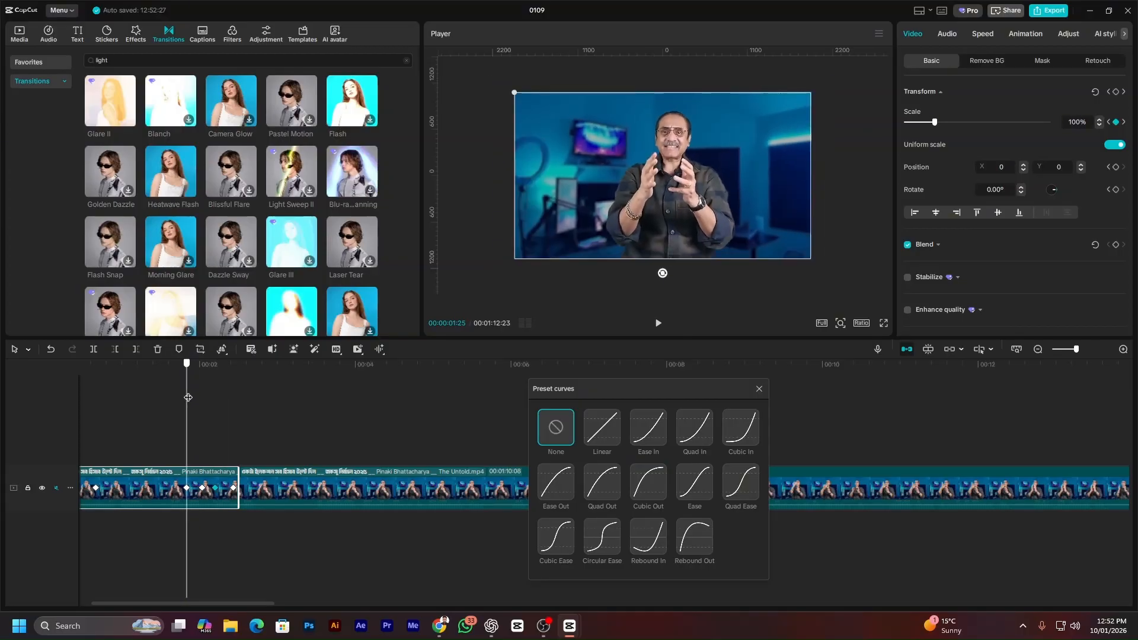
drag(188, 397, 203, 402)
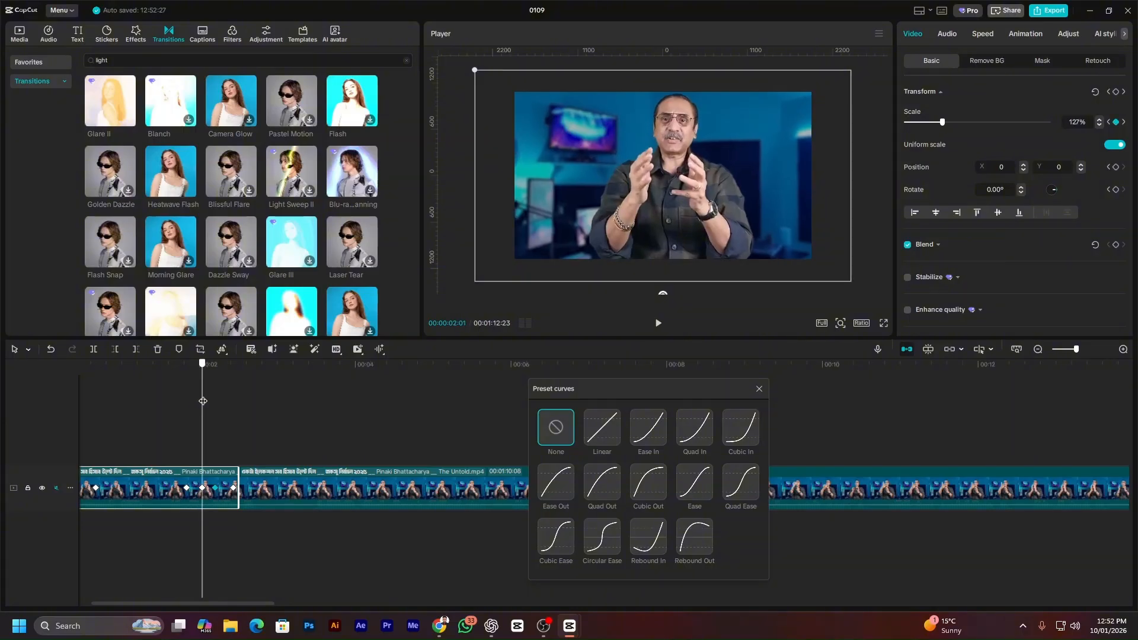
drag(203, 401, 216, 409)
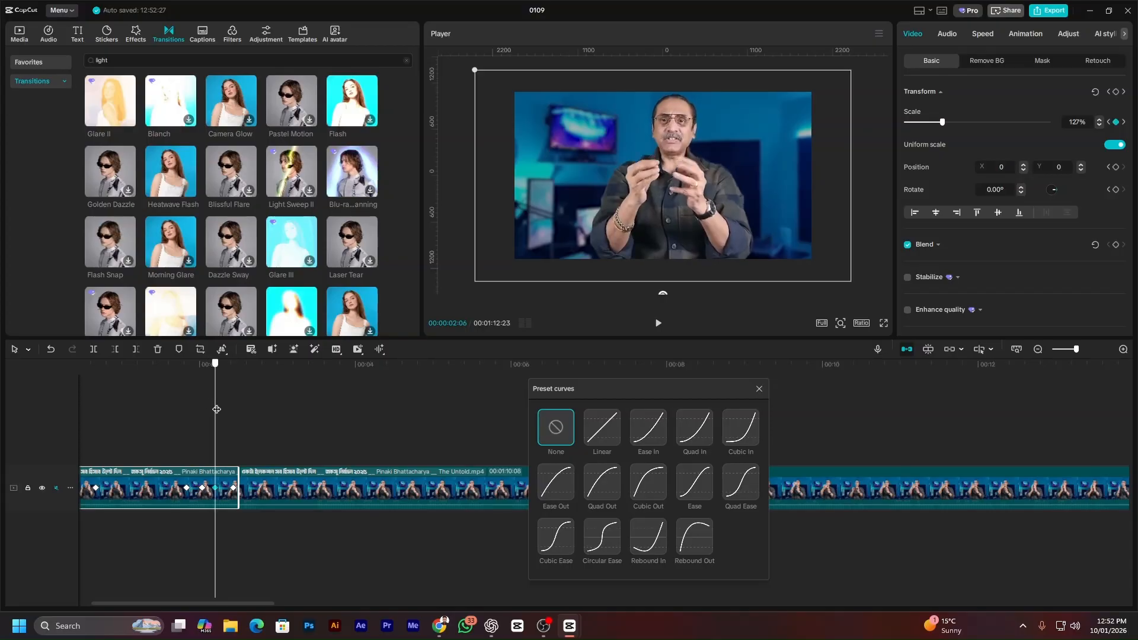
drag(216, 369, 233, 377)
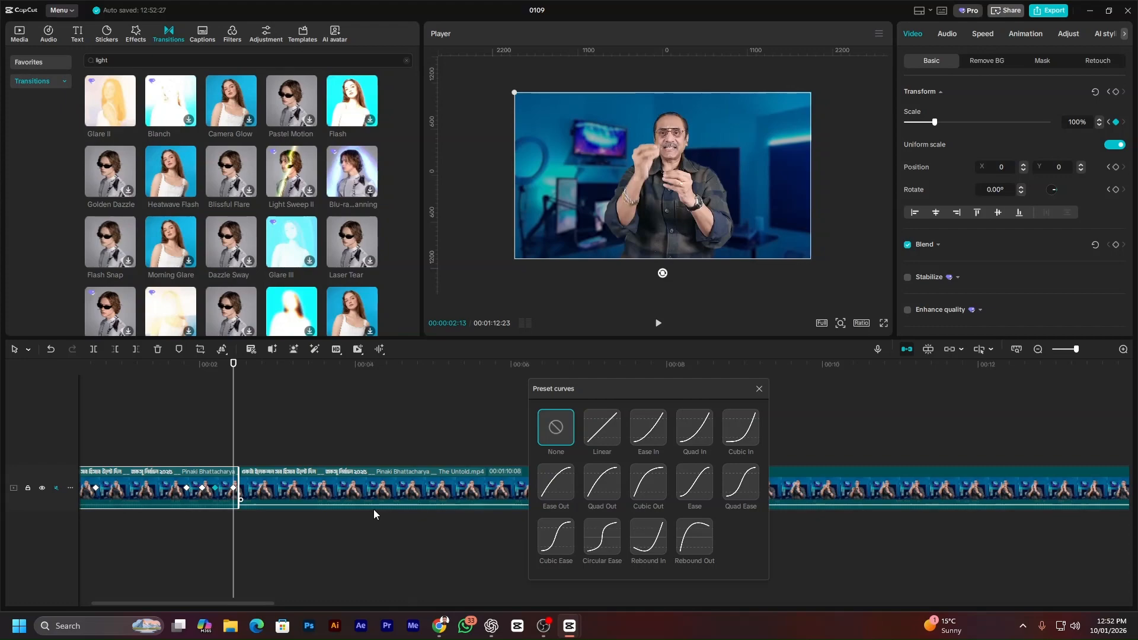
Add the Glare II transition at the cut between the two clips at 00:00:02:15 and preview it.
drag(233, 370, 239, 370)
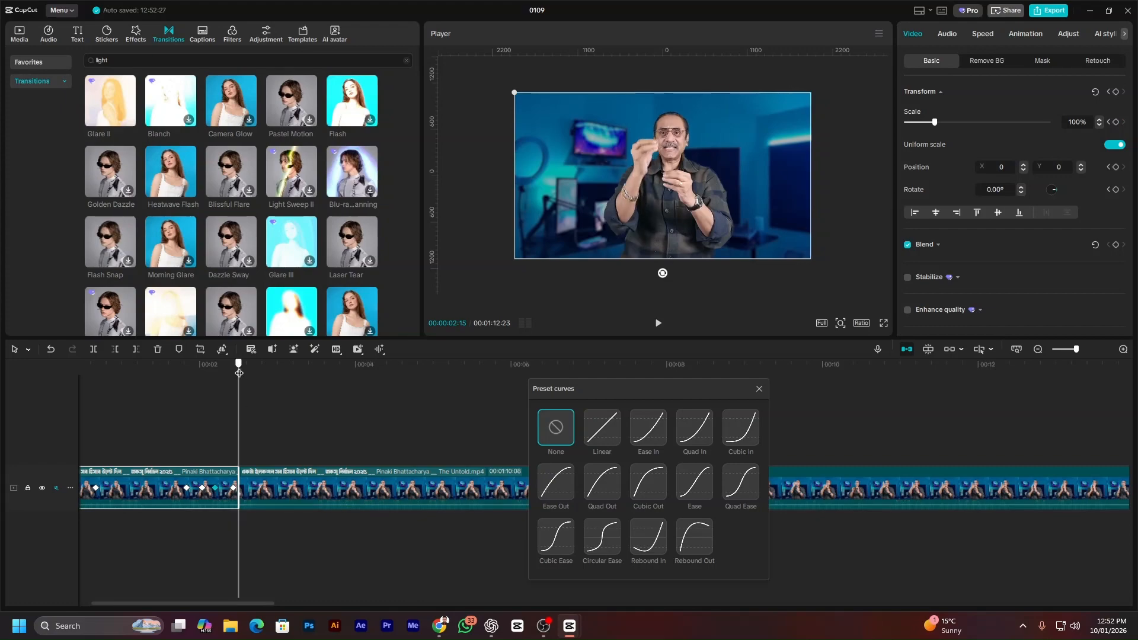
click(127, 121)
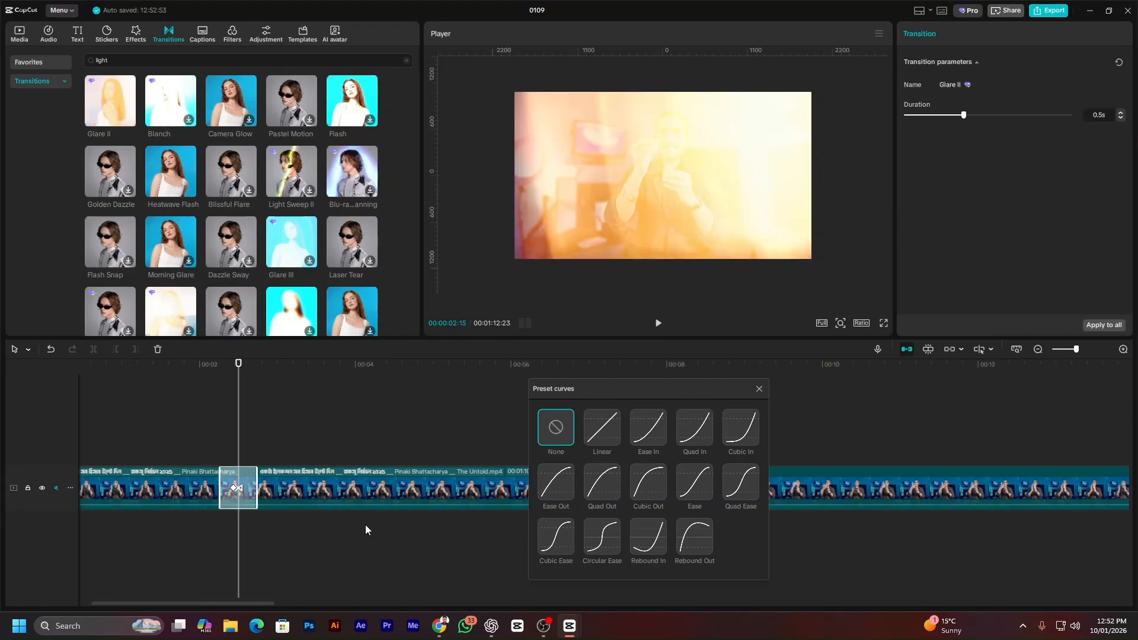
mouse_move(237, 367)
mouse_down()
mouse_move(215, 367)
mouse_move(259, 370)
mouse_move(238, 373)
mouse_move(250, 380)
mouse_up()
key(space)
key(space)
Keyframe the second clip's scale at 100% at 00:00:02:18 and 125% at 00:00:02:23.
click(291, 503)
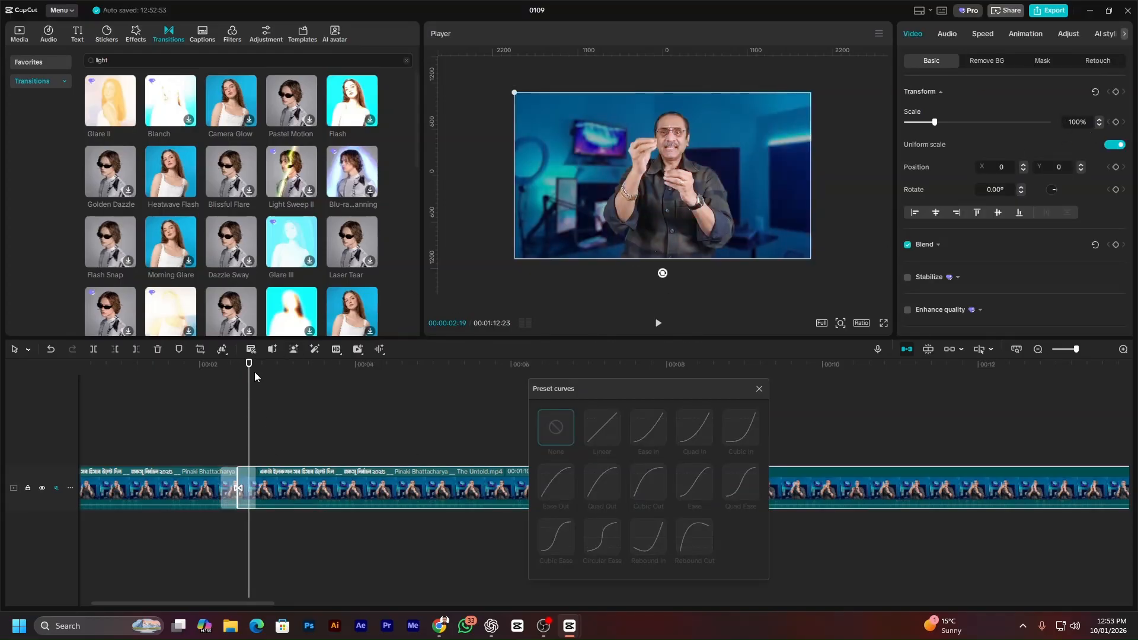
drag(249, 367, 257, 373)
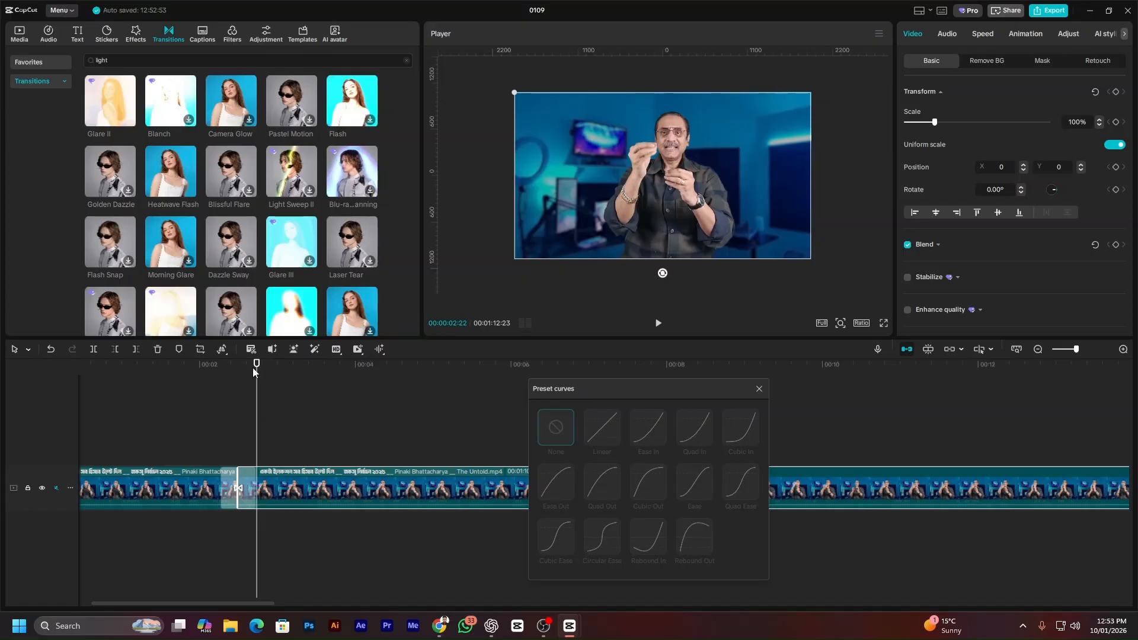
drag(253, 368, 259, 368)
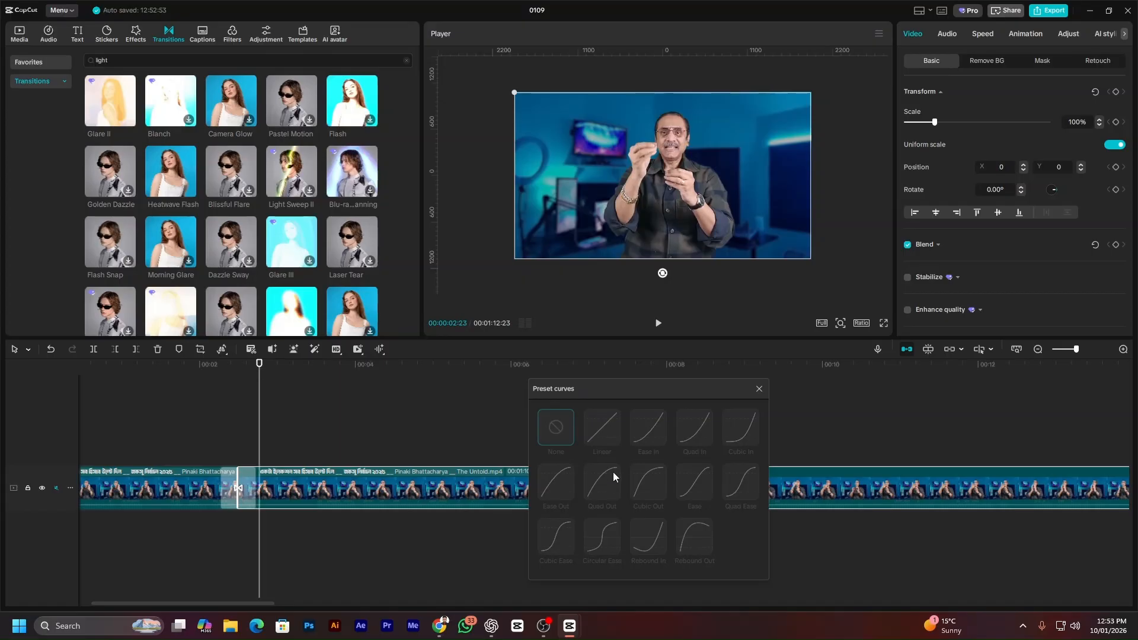
click(1116, 122)
scroll(262, 495, up, 2)
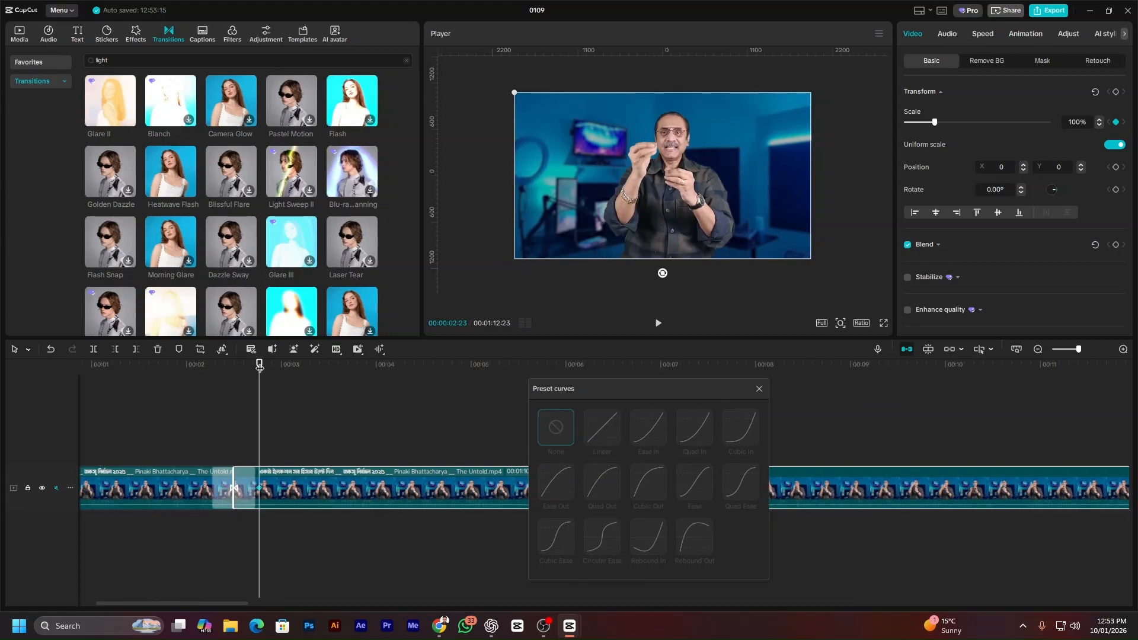
drag(259, 367, 243, 368)
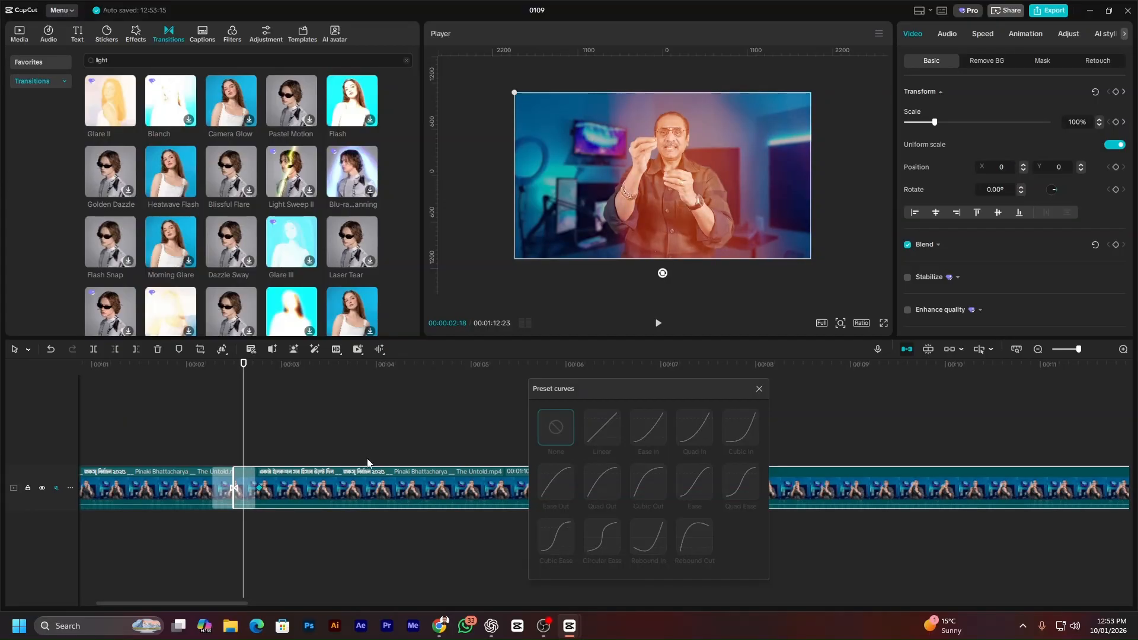
click(1115, 122)
drag(244, 367, 259, 367)
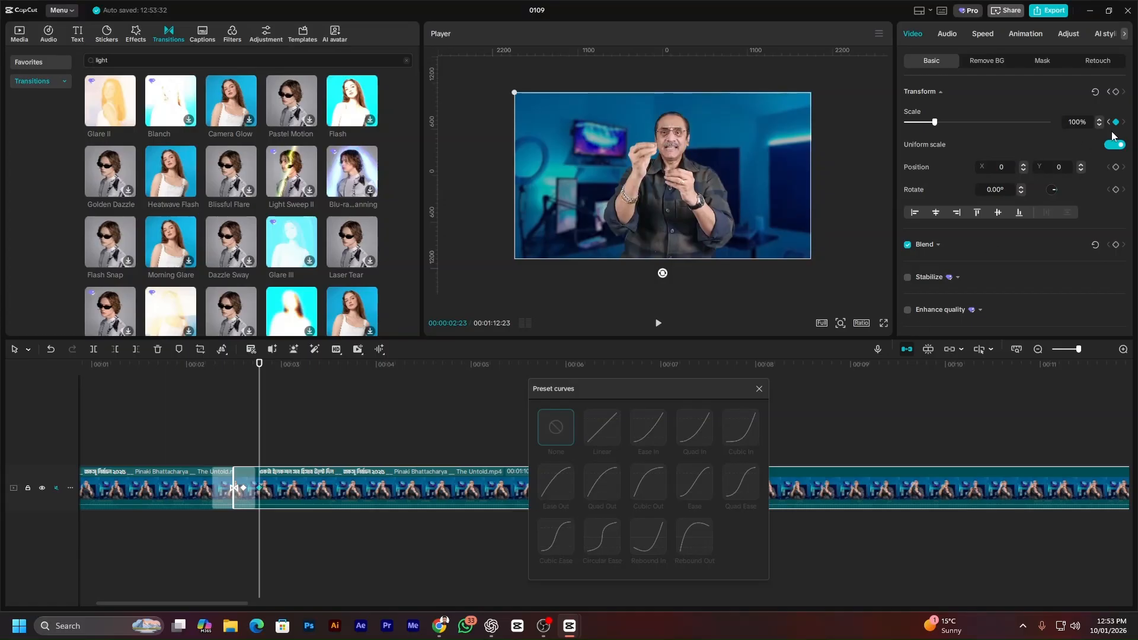
drag(935, 121, 942, 127)
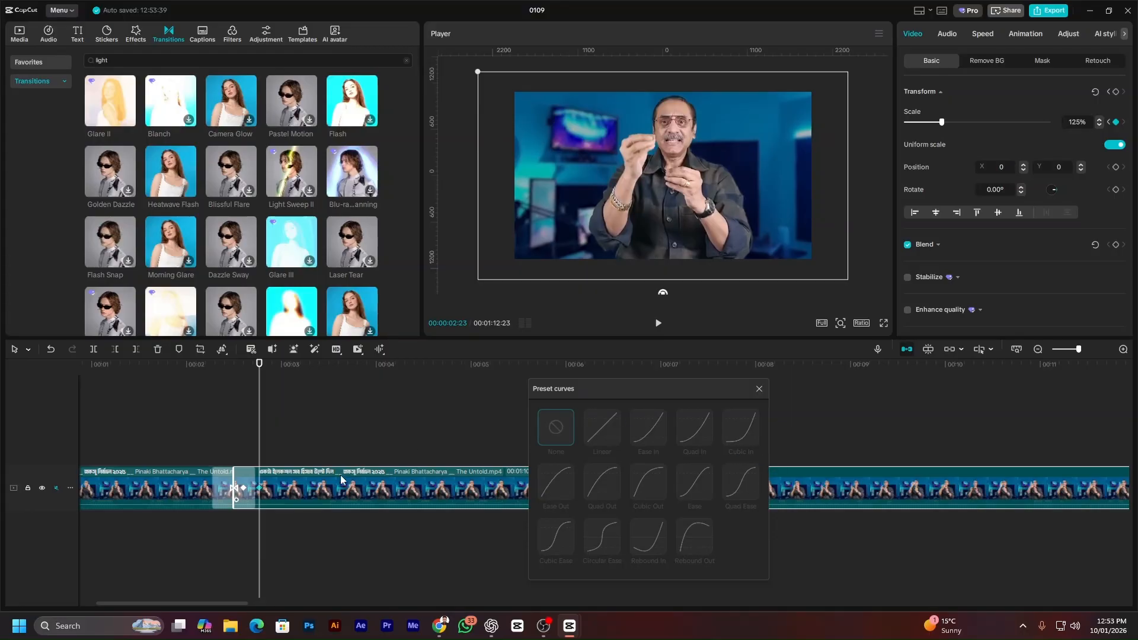
Apply the Cubic Out preset curve to the second clip's scale keyframe at 00:00:02:23.
right_click(259, 490)
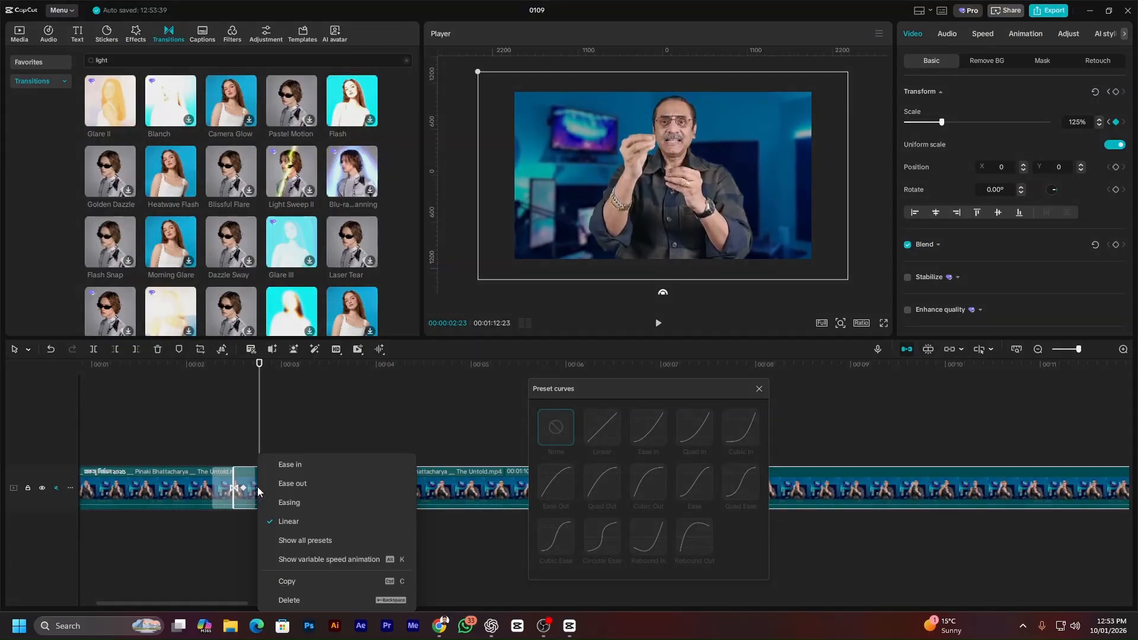
click(315, 536)
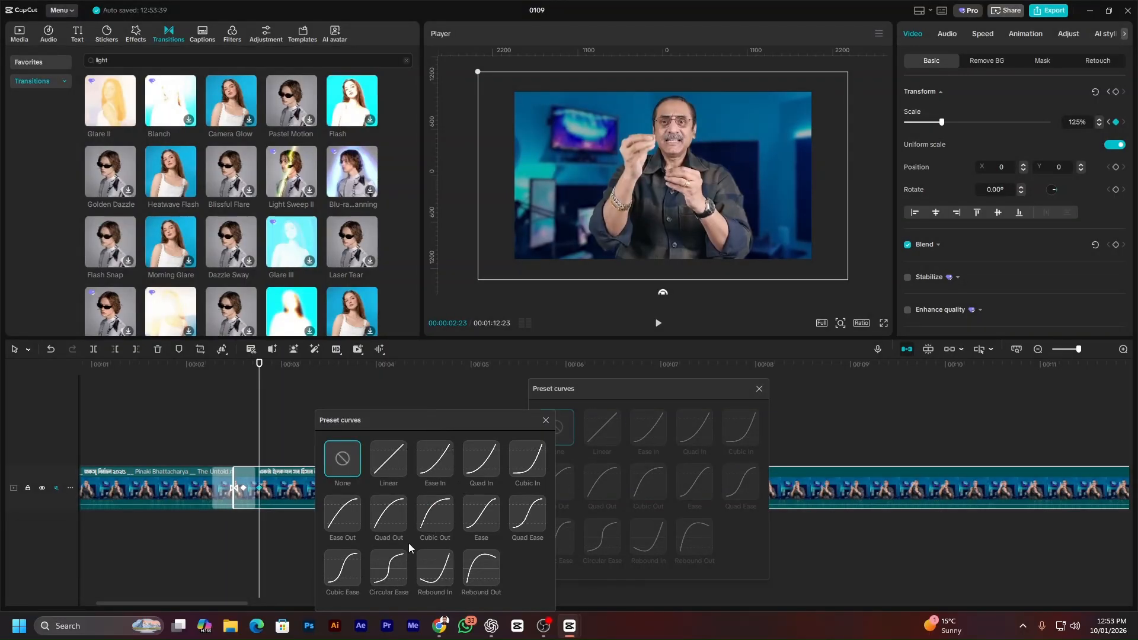
click(441, 506)
click(545, 420)
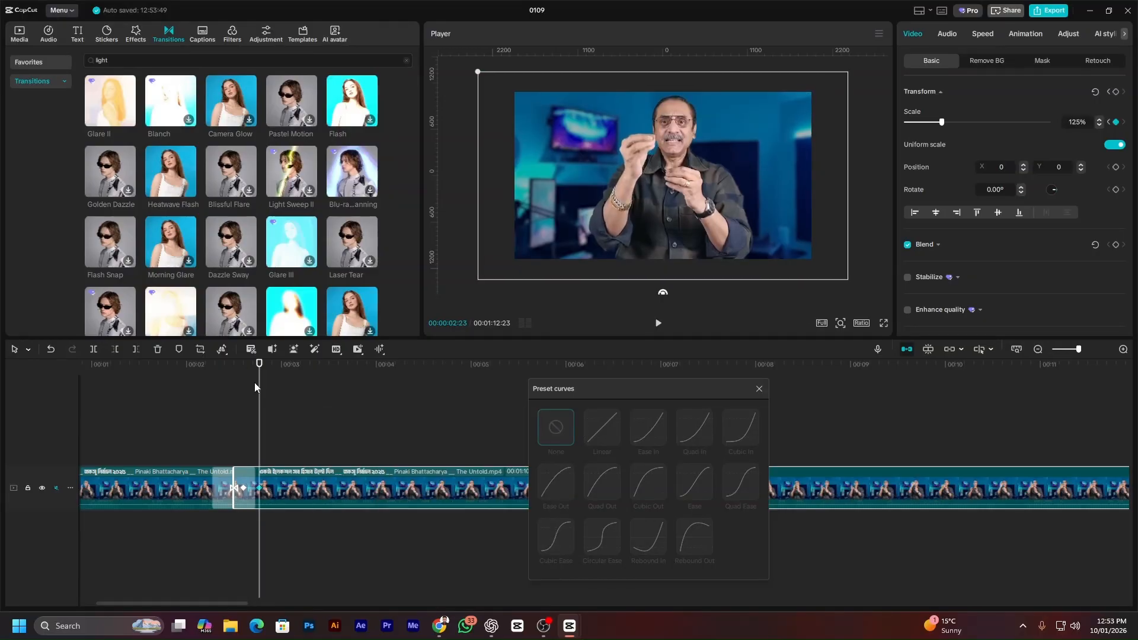
Play across the cut to check the keyframed zooms together with the Glare II transition.
drag(257, 384, 155, 393)
key(space)
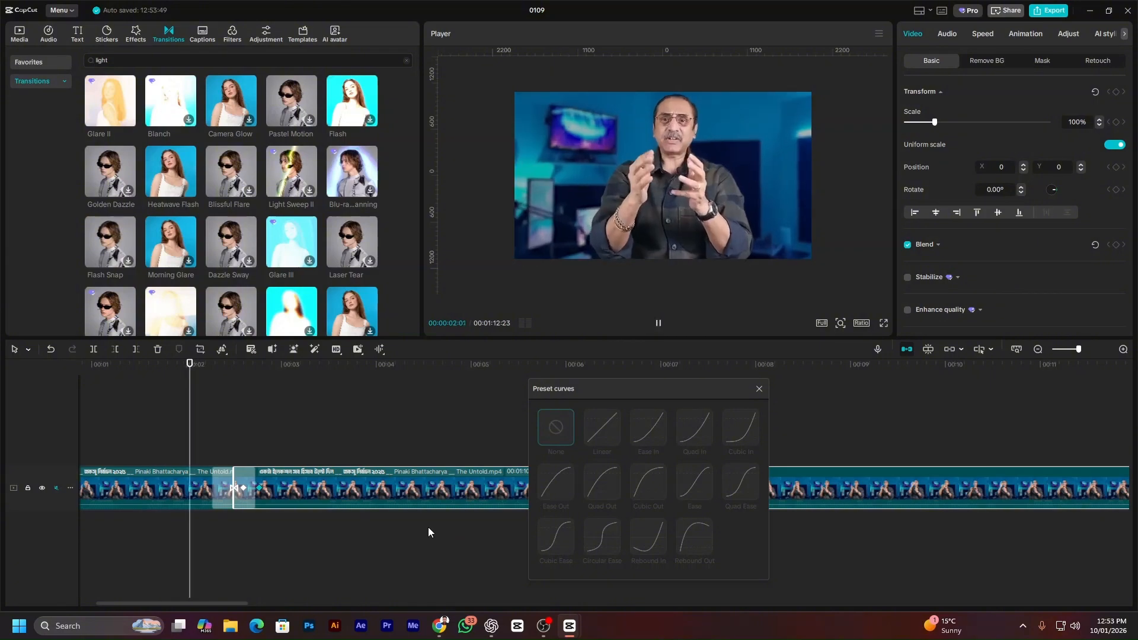
key(space)
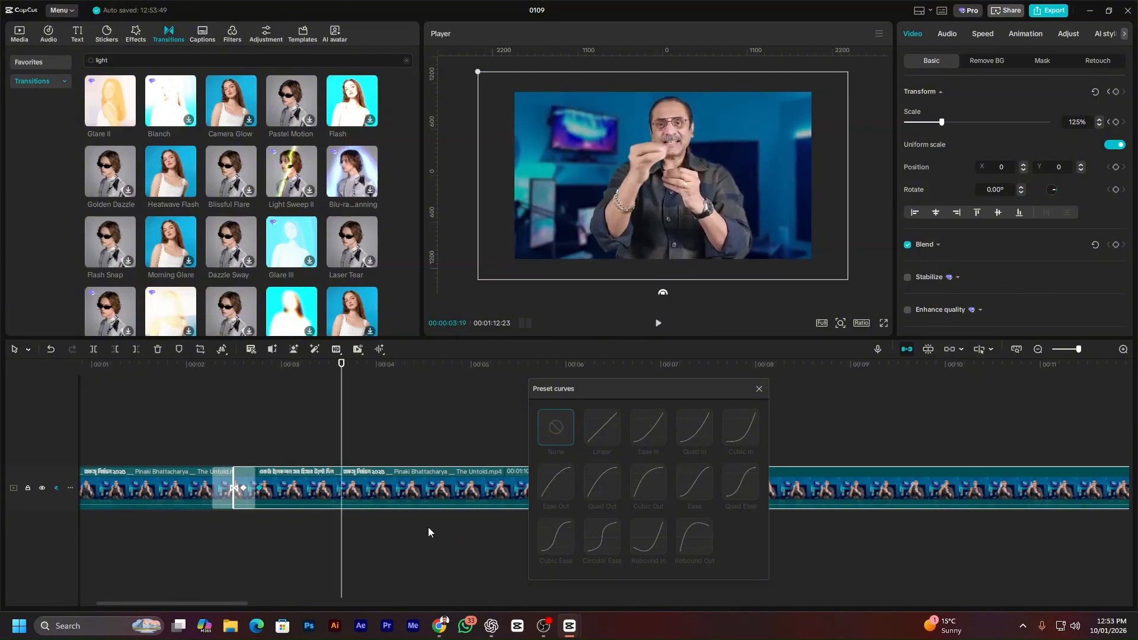
Move the second clip's 125% scale keyframe slightly later on the timeline.
click(261, 488)
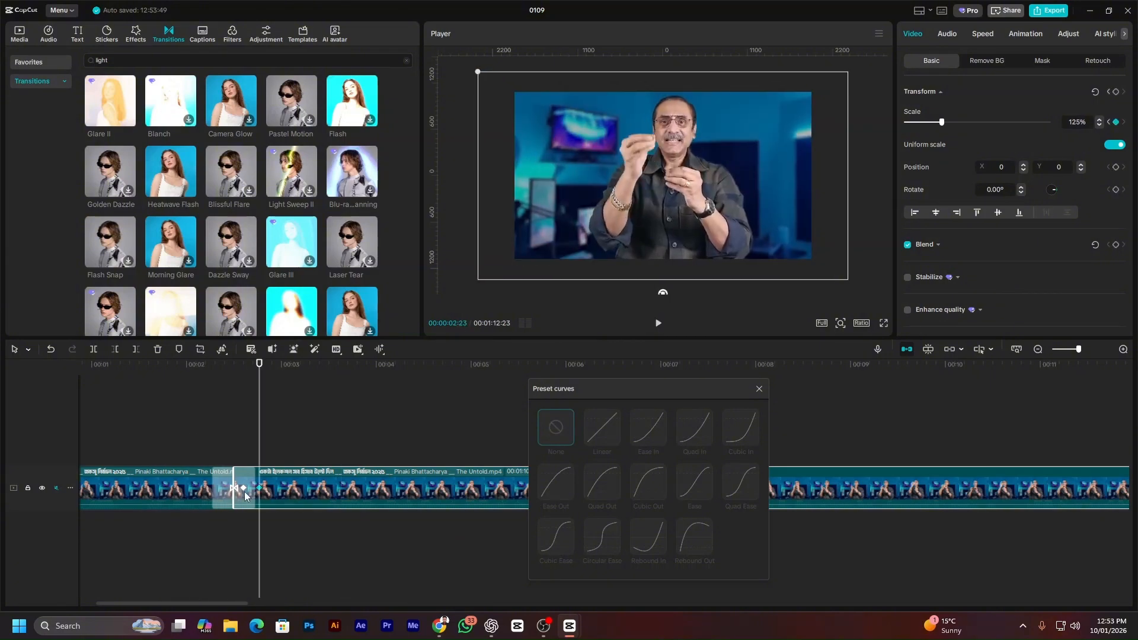
click(244, 489)
click(263, 492)
drag(259, 489, 307, 490)
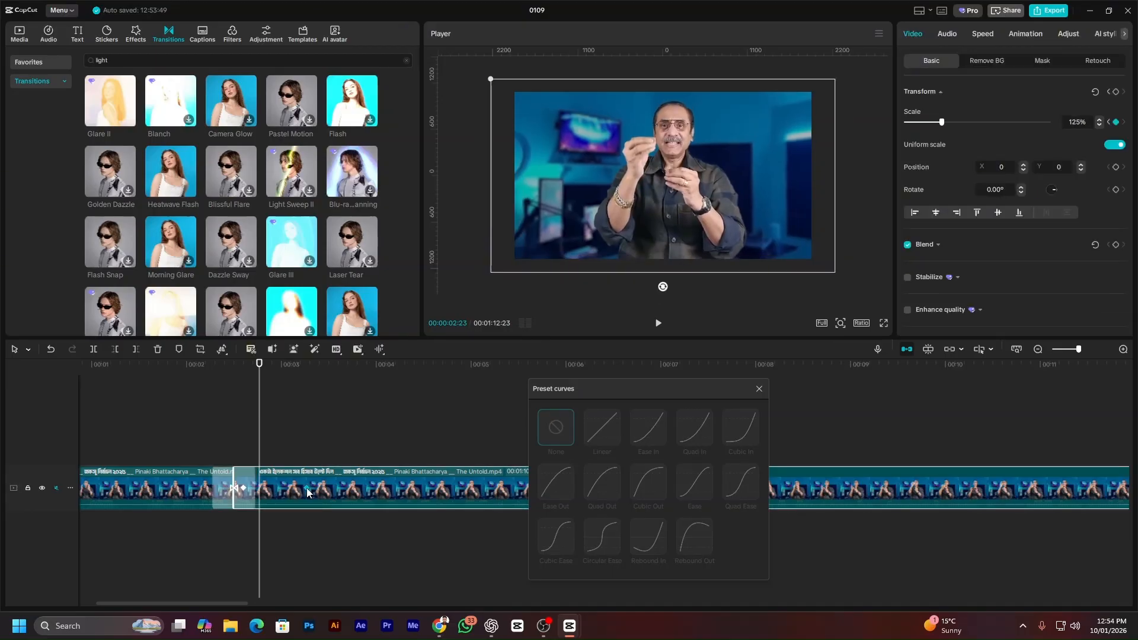
Undo the latest scale keyframe changes on the second clip and delete the Glare II transition at the cut.
click(244, 489)
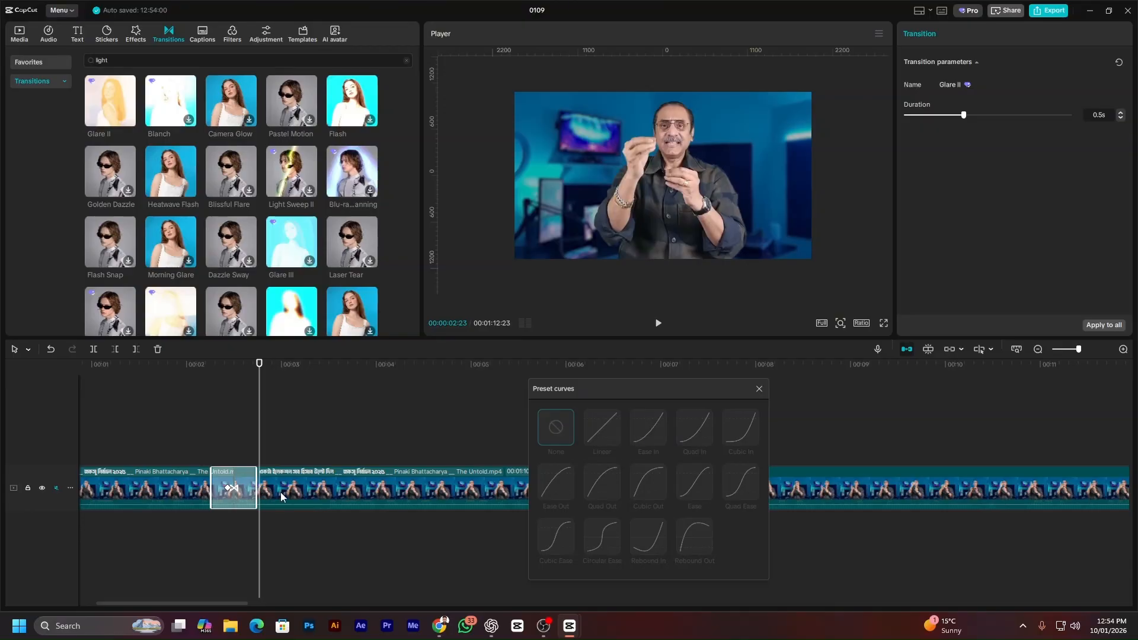
key(ctrl+z)
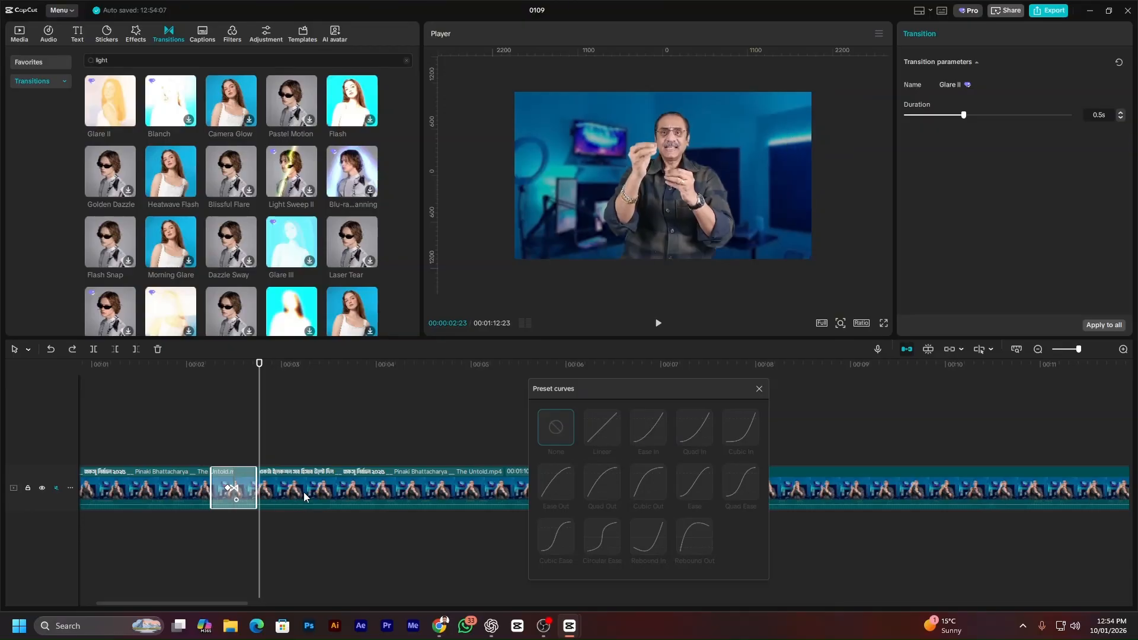
key(Delete)
drag(260, 363, 205, 363)
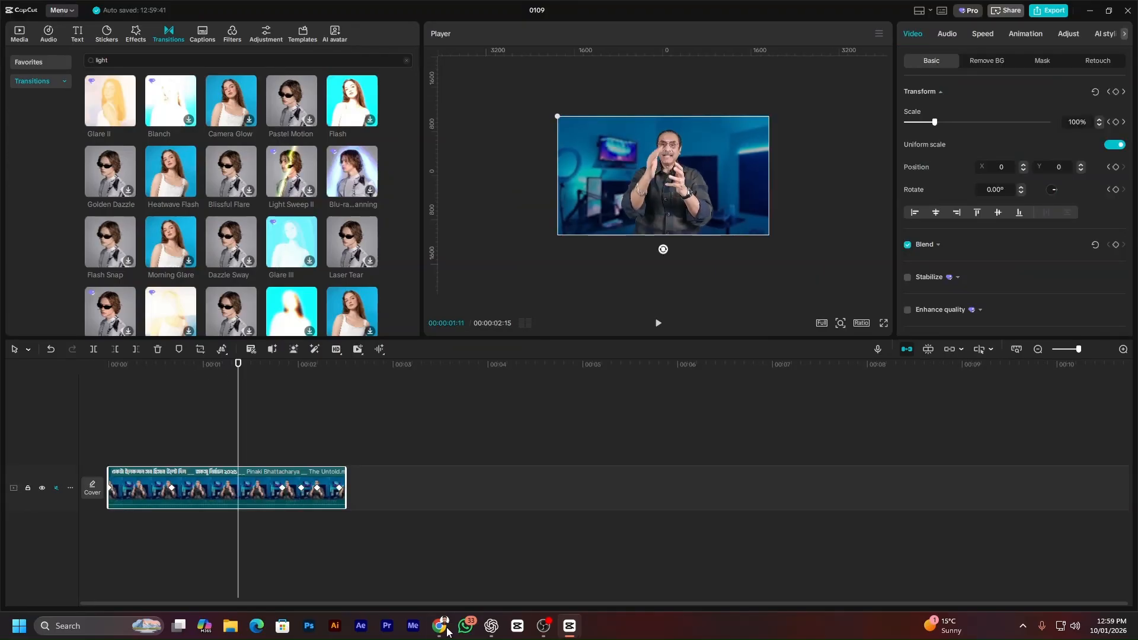
Switch to the Capcut Course presentation in Google Slides, review the X and Y direction diagram on slide 5, and return to CapCut.
click(441, 627)
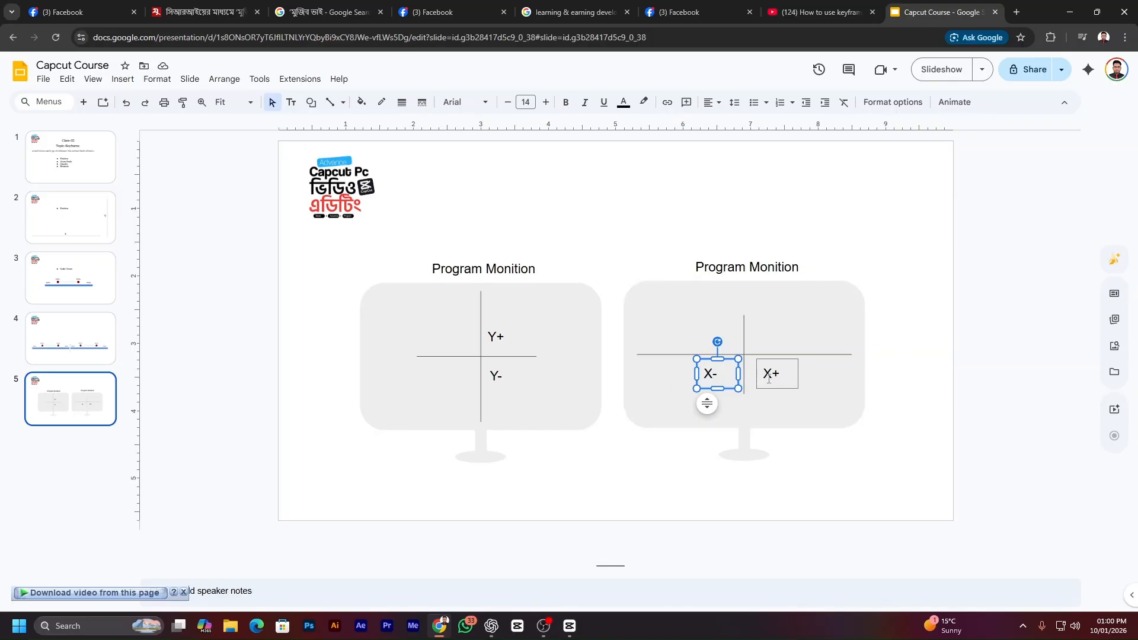
click(588, 445)
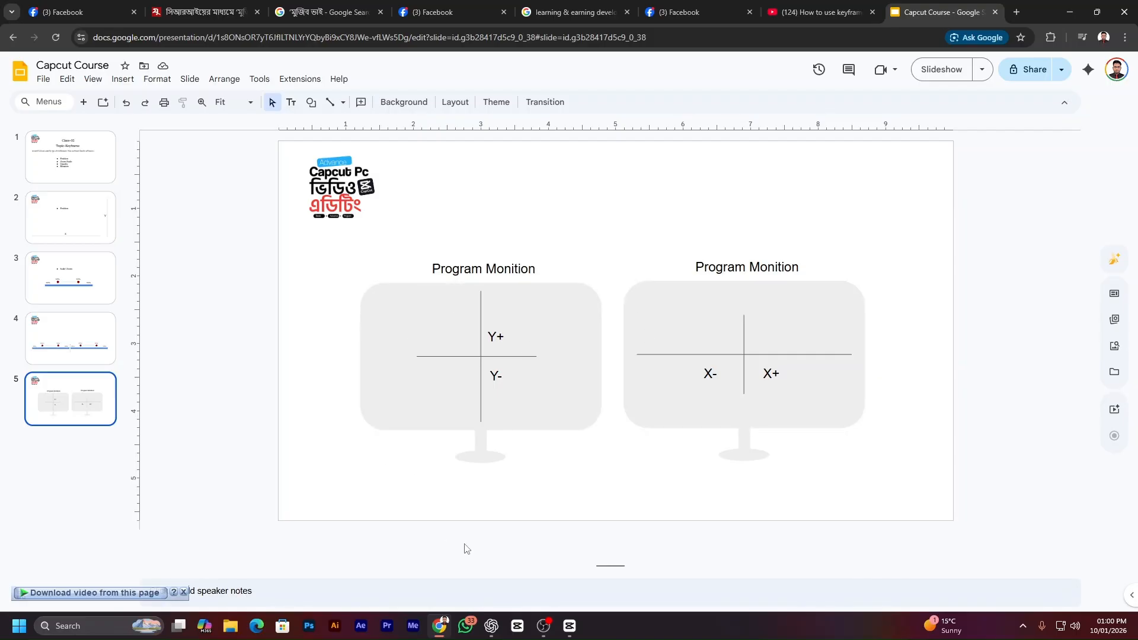
click(569, 626)
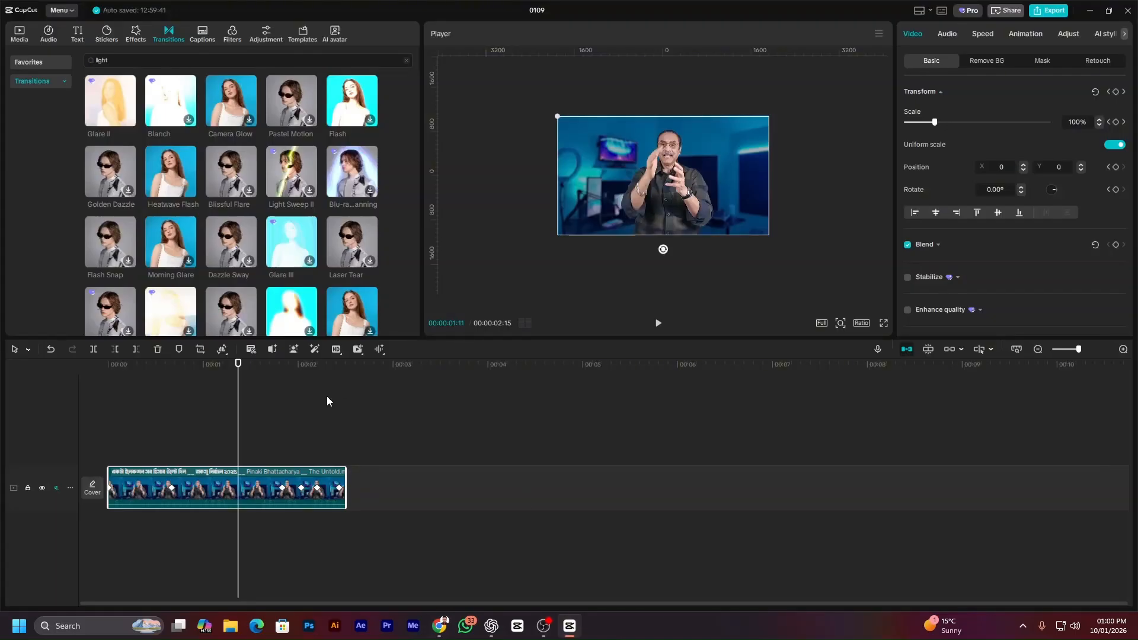
Try a 50% scale on the clip's keyframe at 00:00:01:25 and undo the change.
click(285, 489)
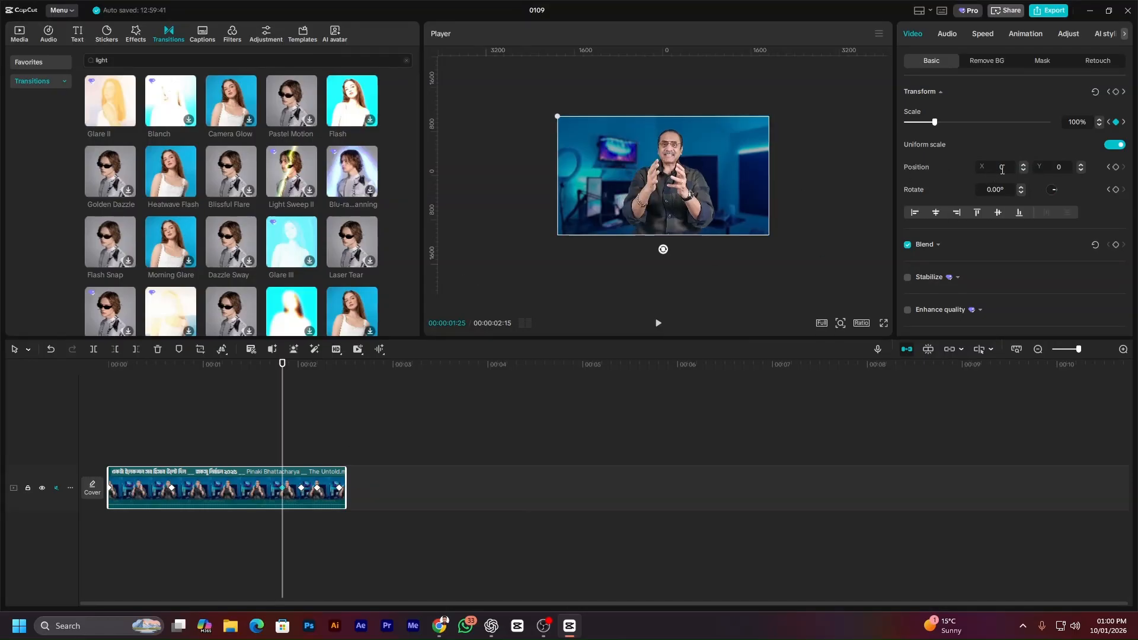
click(1081, 121)
text(50)
key(Return)
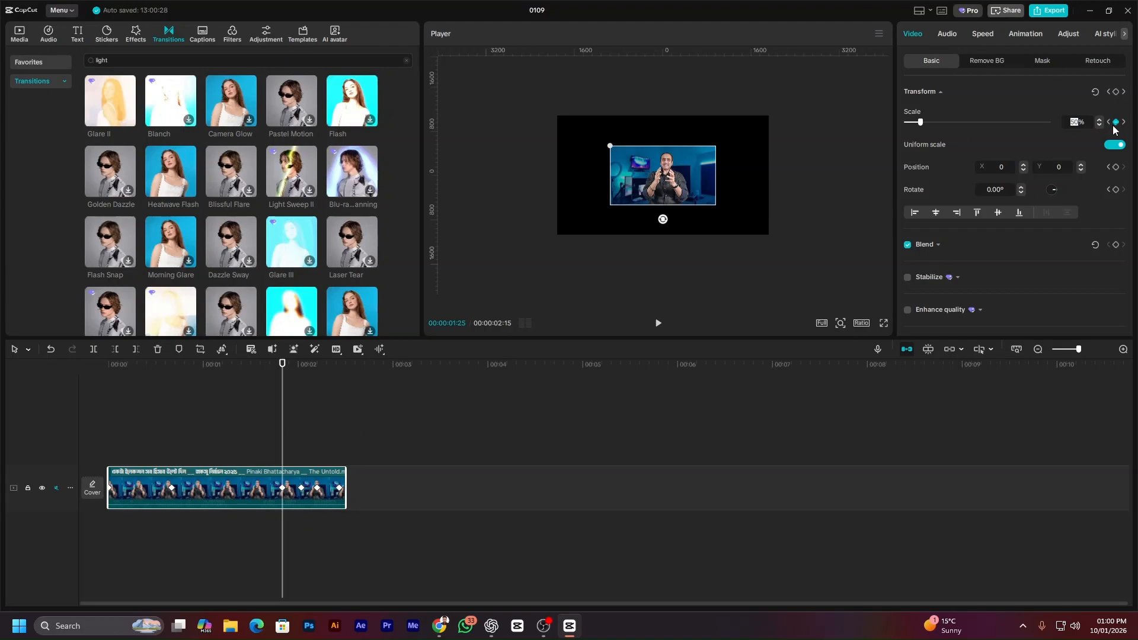
key(ctrl+z)
key(Return)
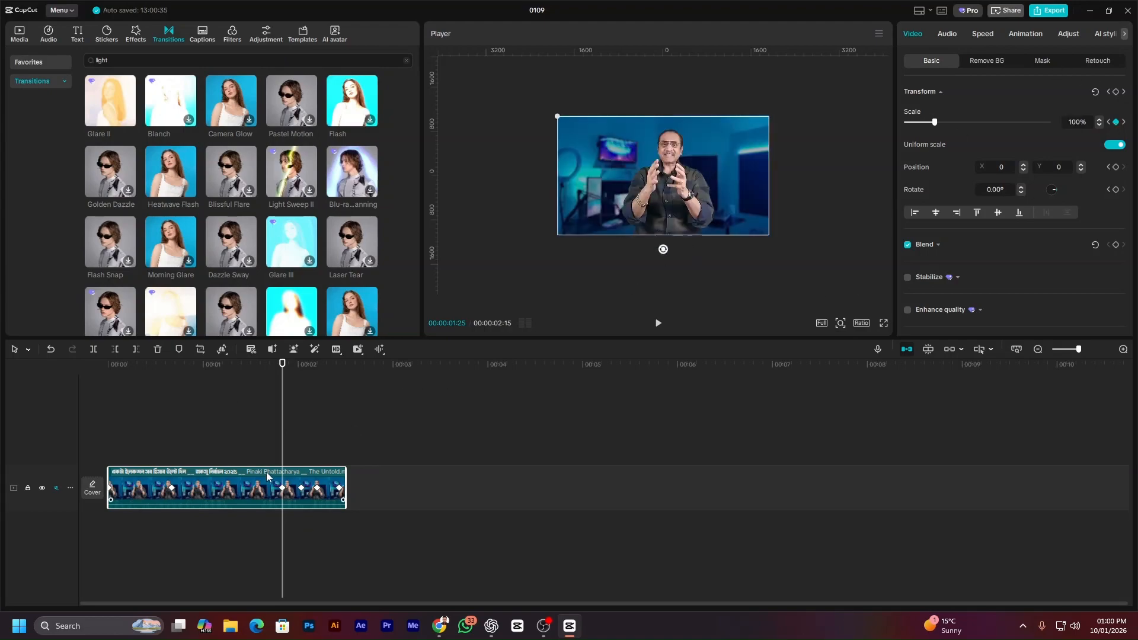
Stack four copies of the clip on overlay tracks above it and scale all four copies together to 68%.
drag(244, 485, 255, 393)
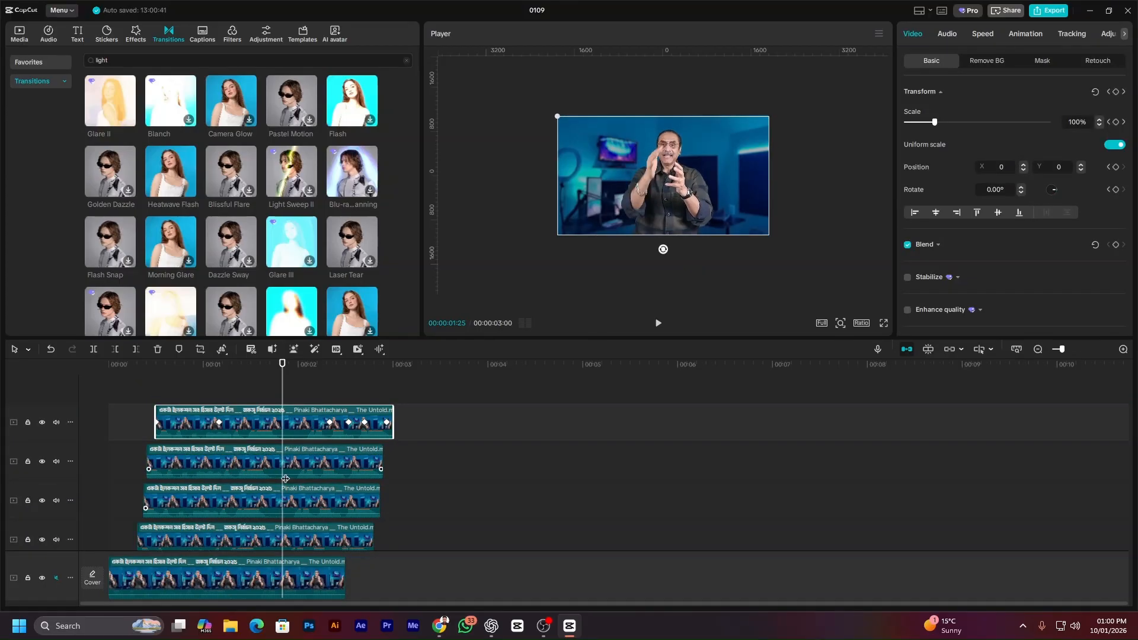
drag(522, 411, 258, 536)
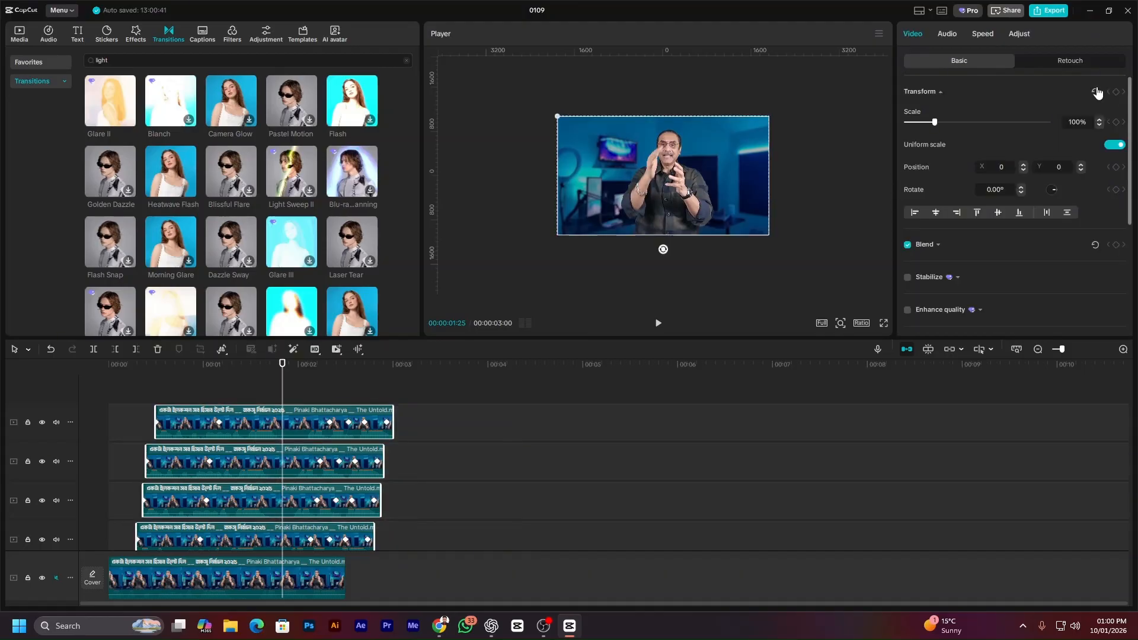
drag(935, 122, 927, 123)
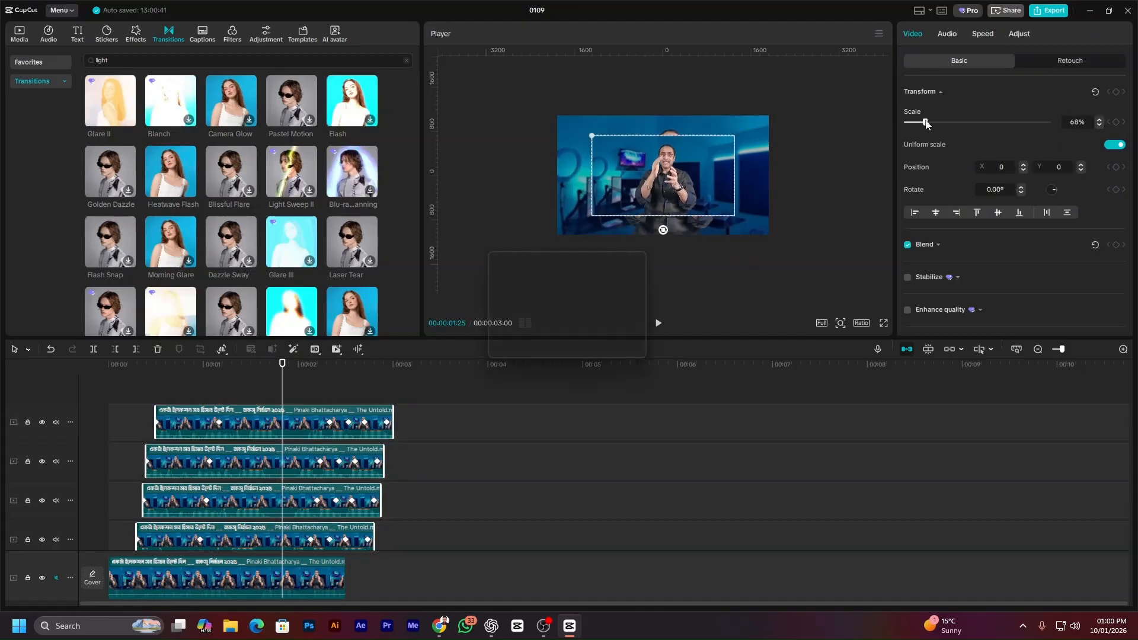
click(546, 347)
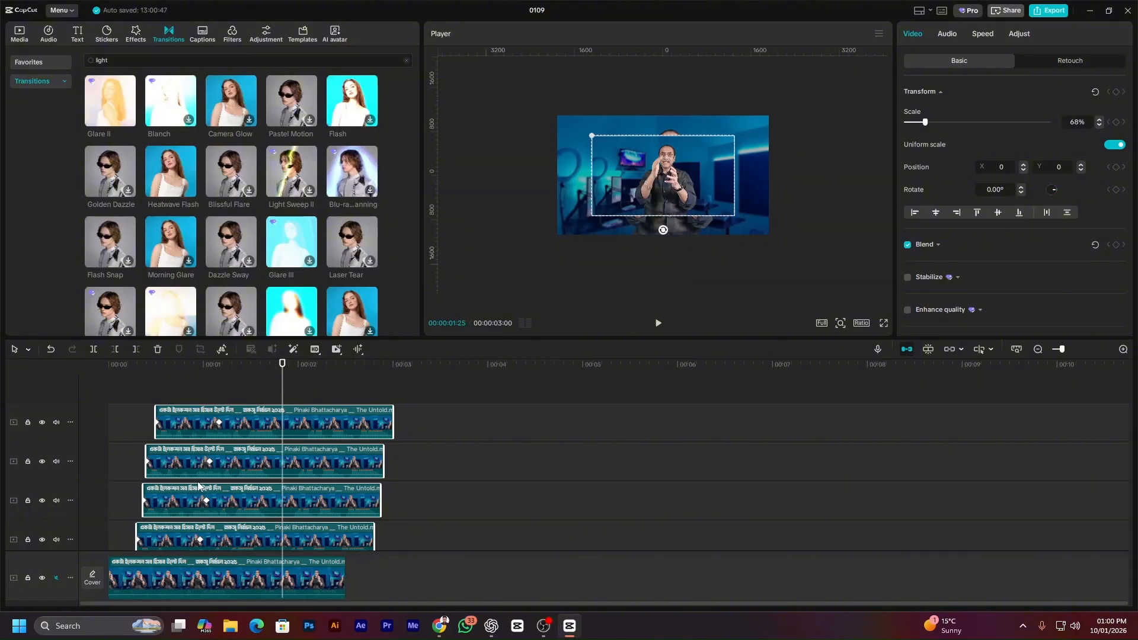
Hide the main track and reduce the scale of the four overlay copies to 45%.
click(42, 578)
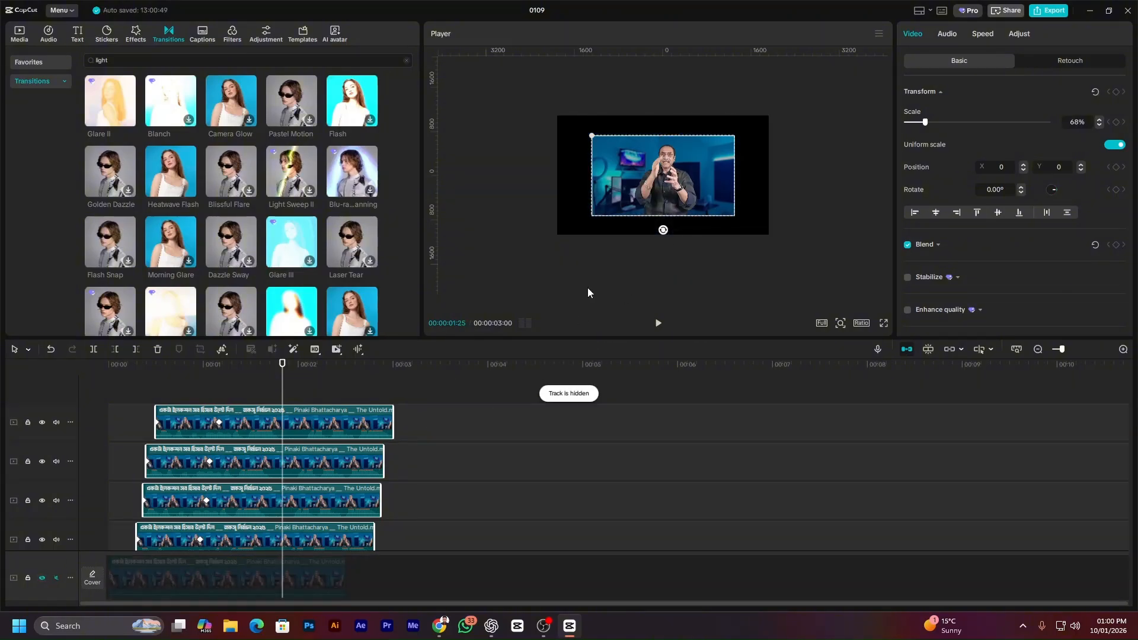
drag(925, 122, 921, 124)
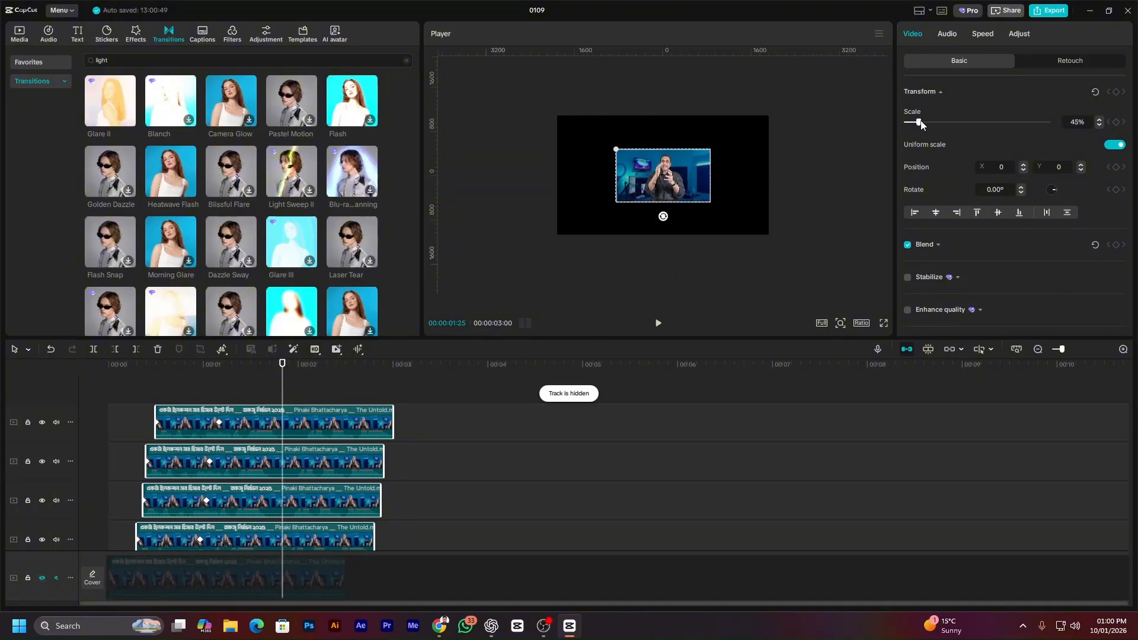
click(815, 193)
Spread the four overlapping clip copies apart in the preview frame, placing the third overlay's copy at about X -440, Y 333.
click(337, 431)
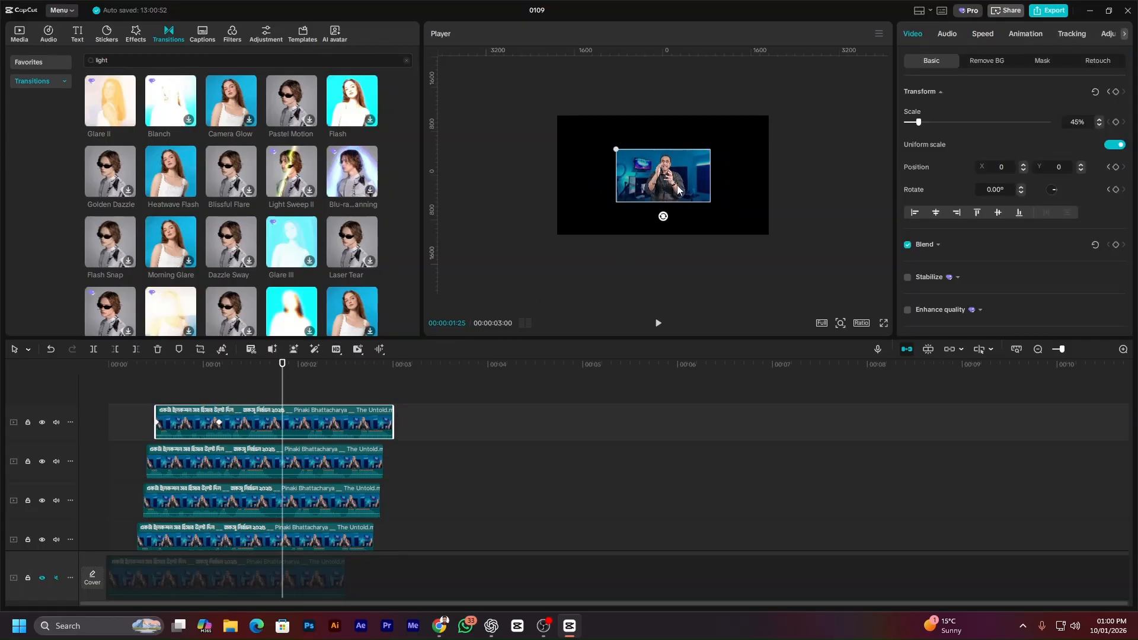
drag(678, 186, 747, 164)
click(631, 195)
drag(662, 187, 631, 174)
drag(665, 192, 621, 164)
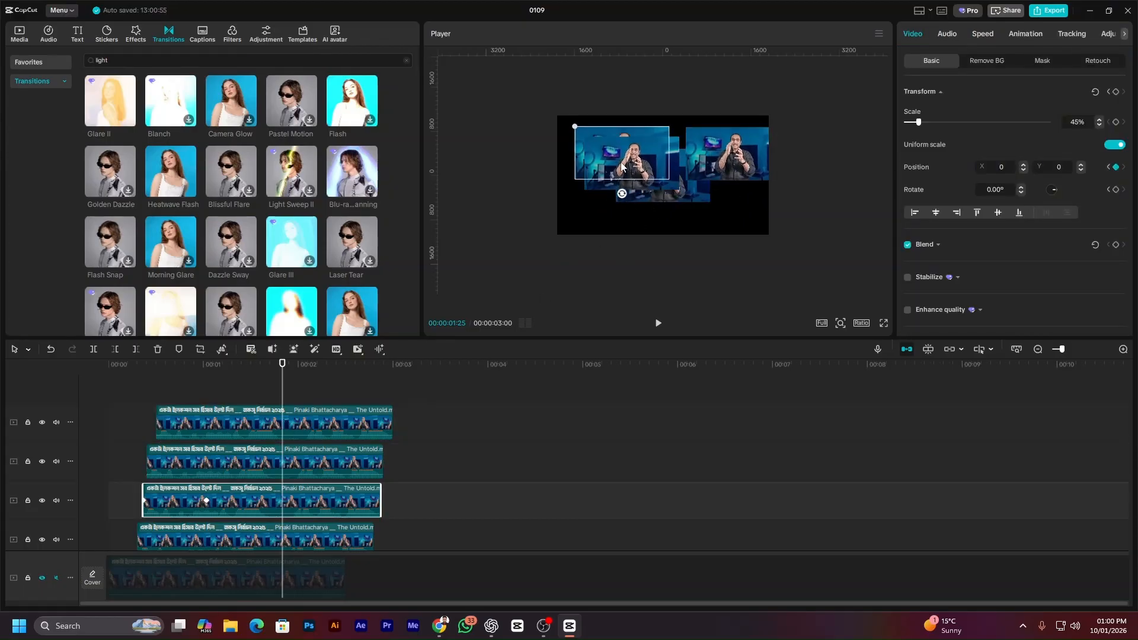
drag(674, 198, 645, 224)
click(647, 161)
drag(625, 158, 690, 186)
mouse_move(612, 145)
mouse_down()
mouse_move(716, 201)
mouse_move(630, 150)
mouse_up()
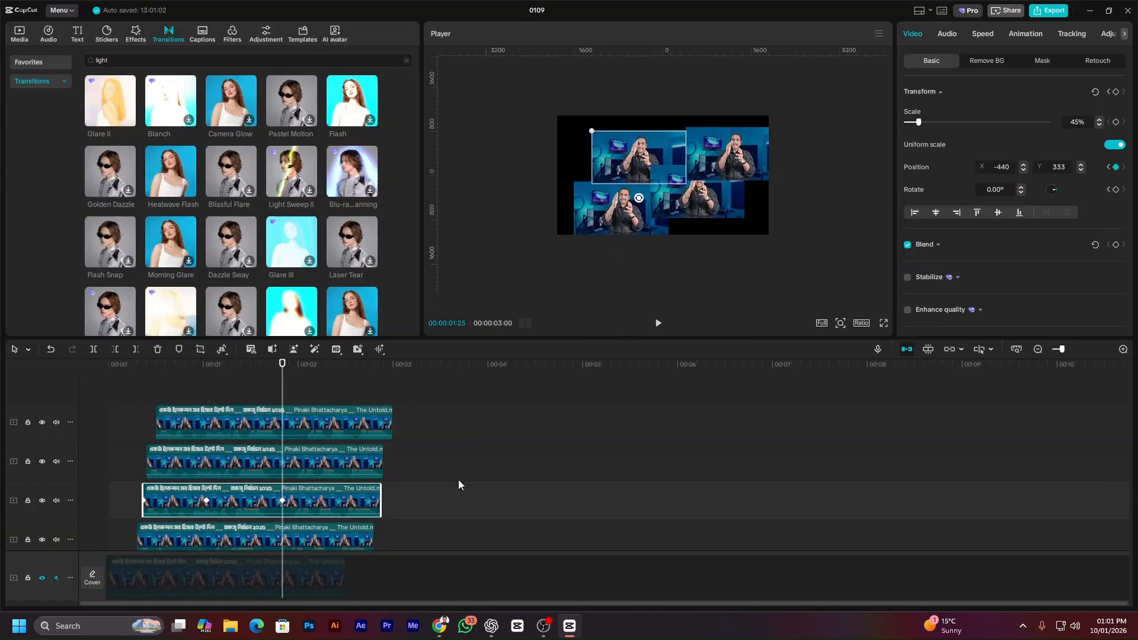
Arrange the four copies into a two-by-two grid in the preview, with two copies above and two below.
scroll(460, 475, down, 1)
click(301, 530)
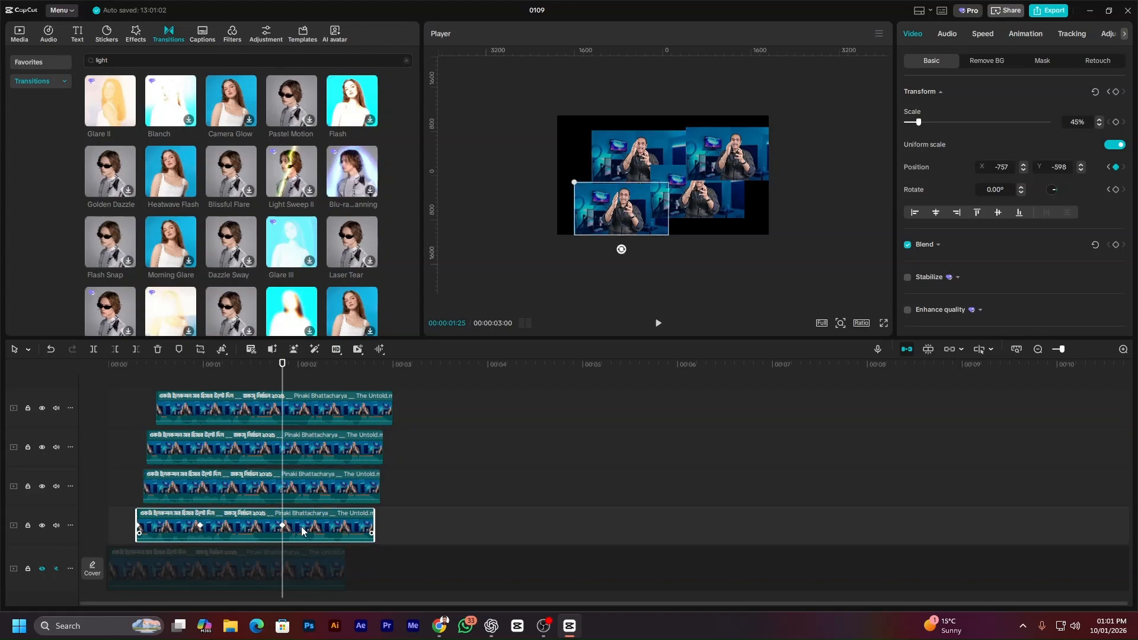
drag(669, 219, 715, 218)
mouse_move(672, 161)
mouse_down()
mouse_move(645, 156)
mouse_move(690, 153)
mouse_up()
click(701, 204)
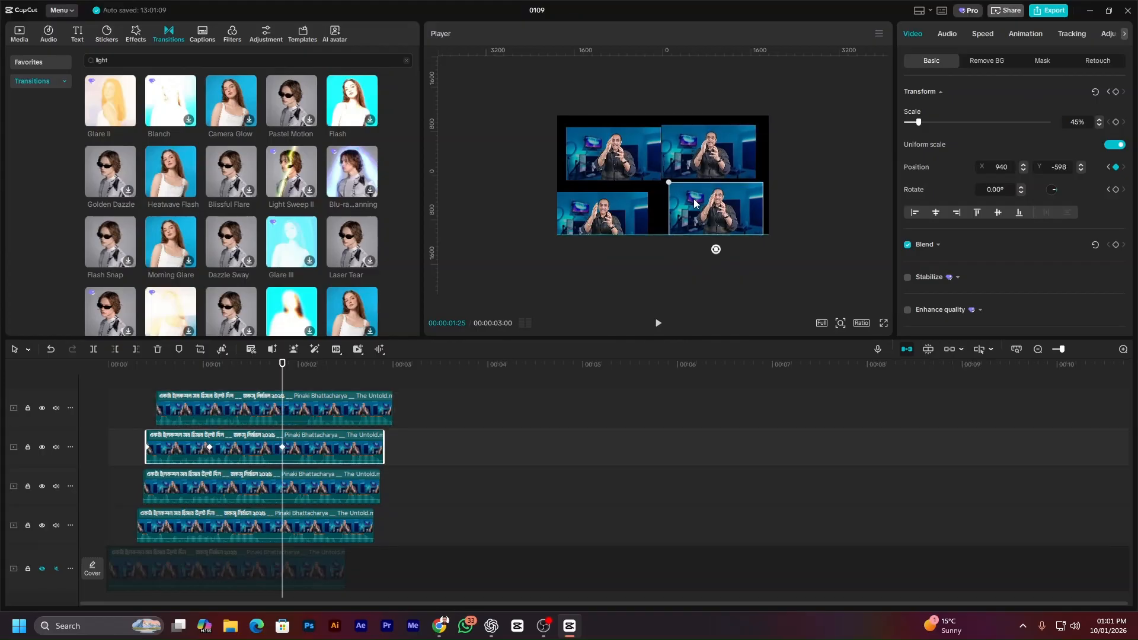
drag(615, 214, 631, 210)
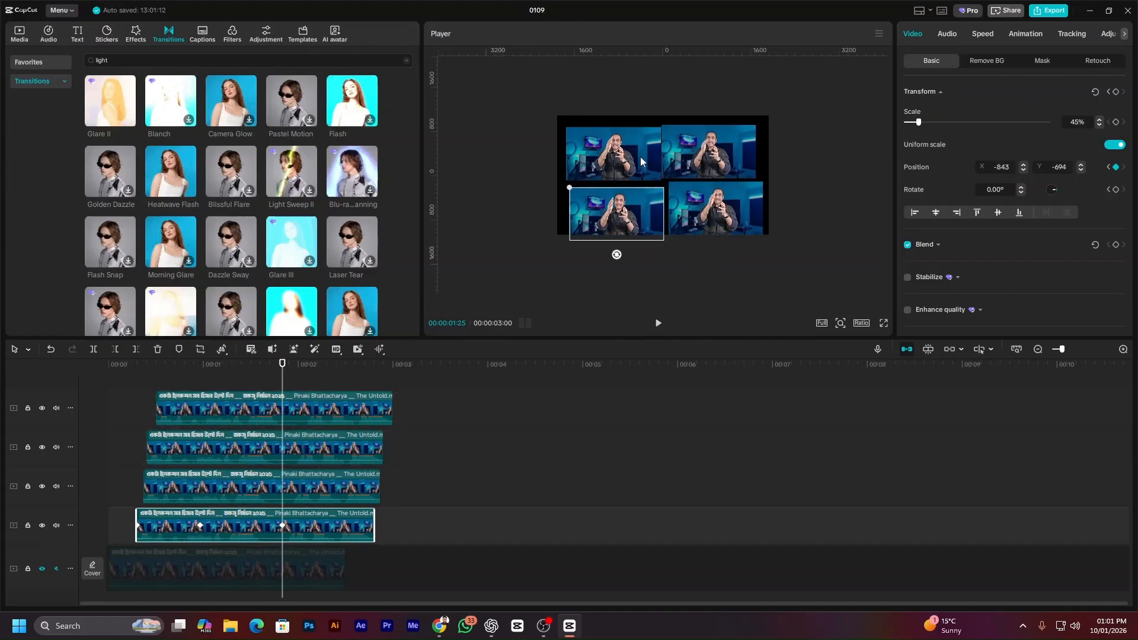
click(638, 160)
drag(690, 157, 695, 157)
Align the grid's bottom row, placing its left copy at about X -902, Y -598 and its right copy at X 800, Y -598.
click(677, 205)
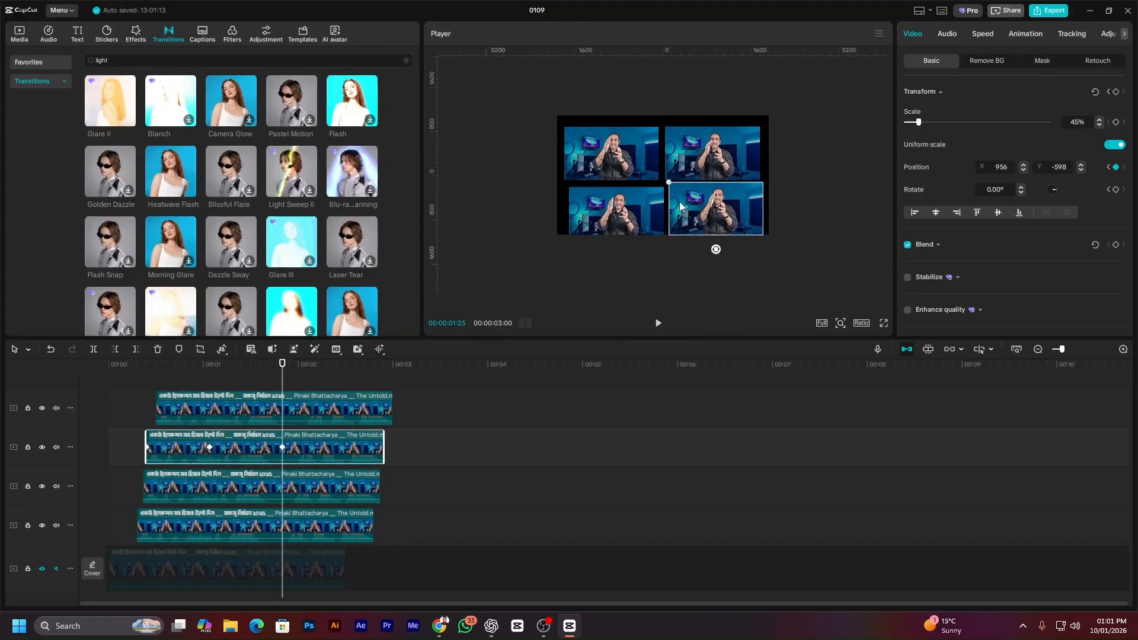
drag(633, 206, 634, 200)
drag(680, 204, 580, 204)
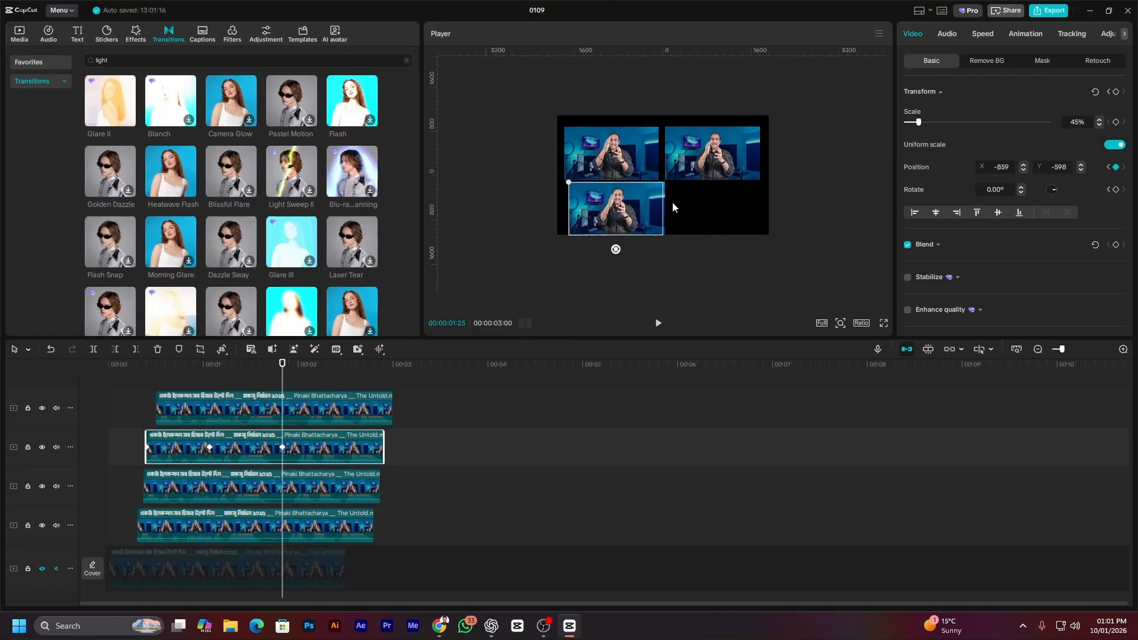
key(ctrl+z)
click(644, 204)
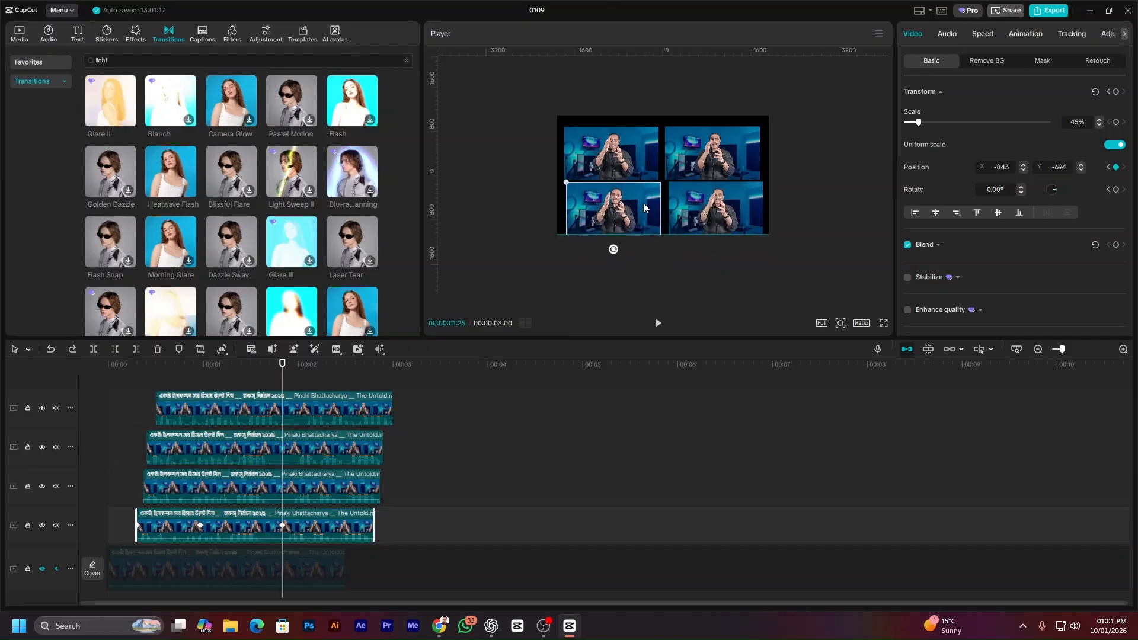
click(707, 205)
drag(701, 210, 691, 209)
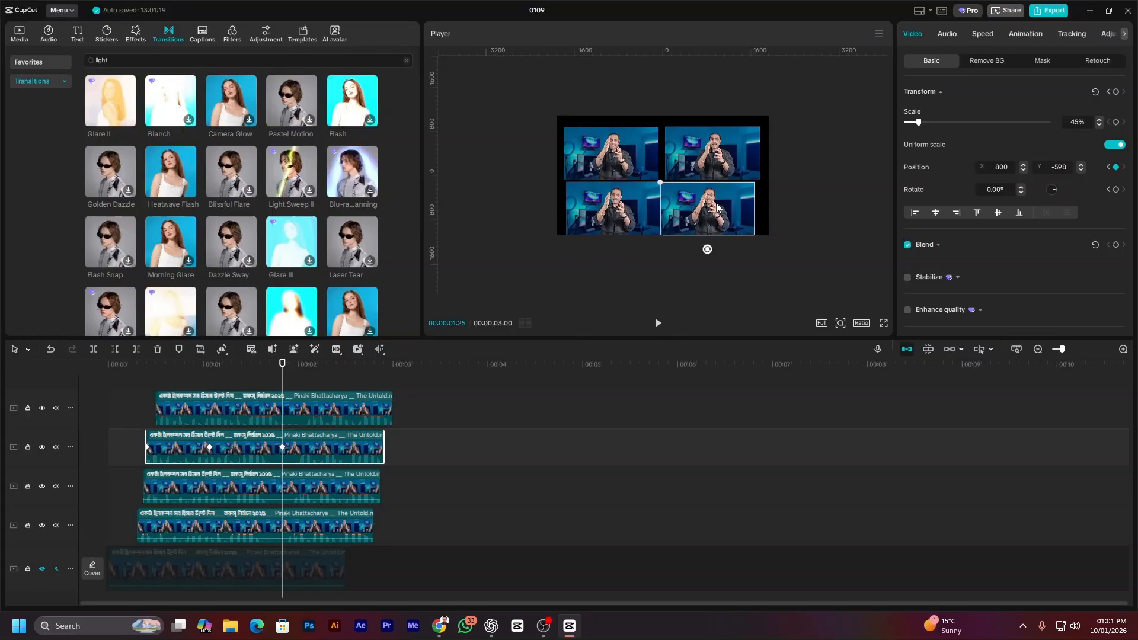
Close the gaps in the grid's top row, placing its left copy at about X -897, Y 349.
click(700, 170)
drag(718, 163, 712, 165)
click(640, 166)
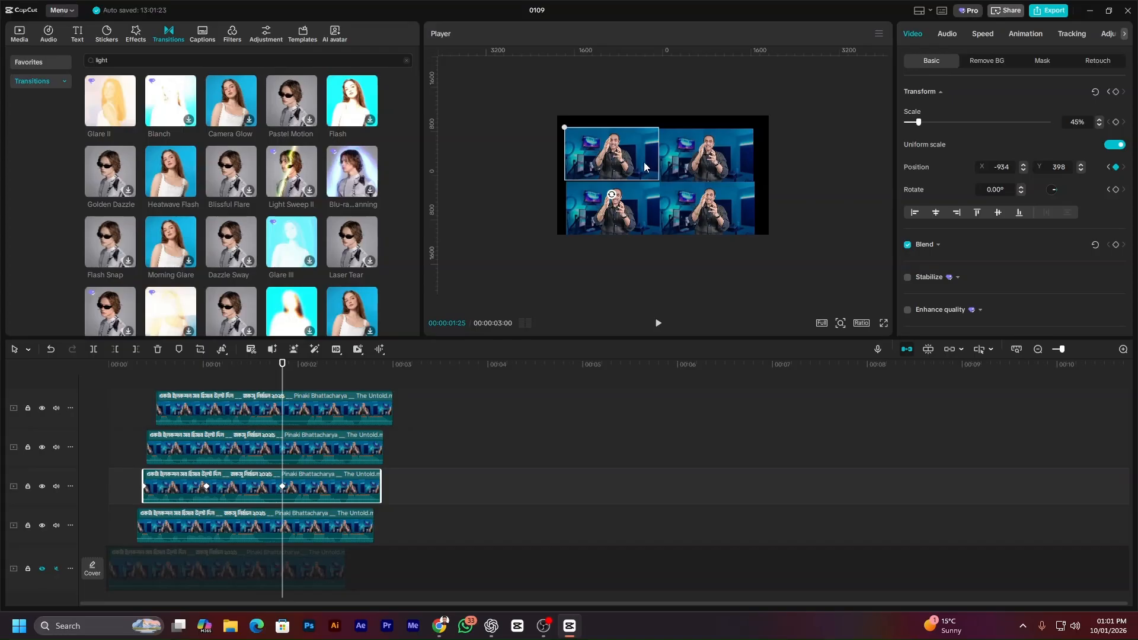
drag(641, 158, 643, 166)
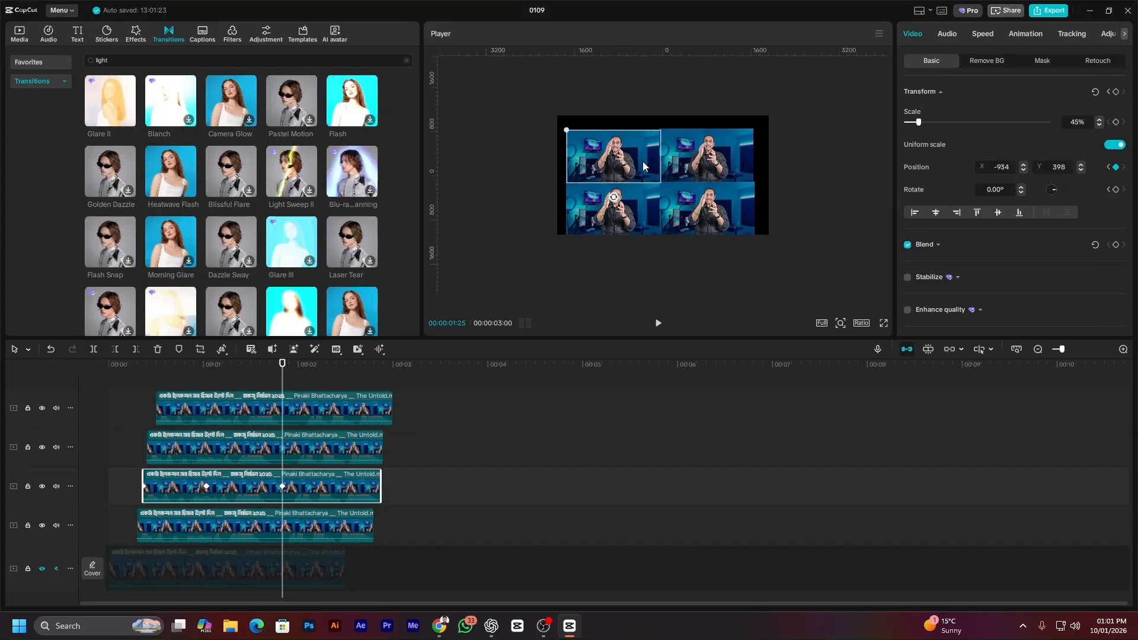
click(861, 255)
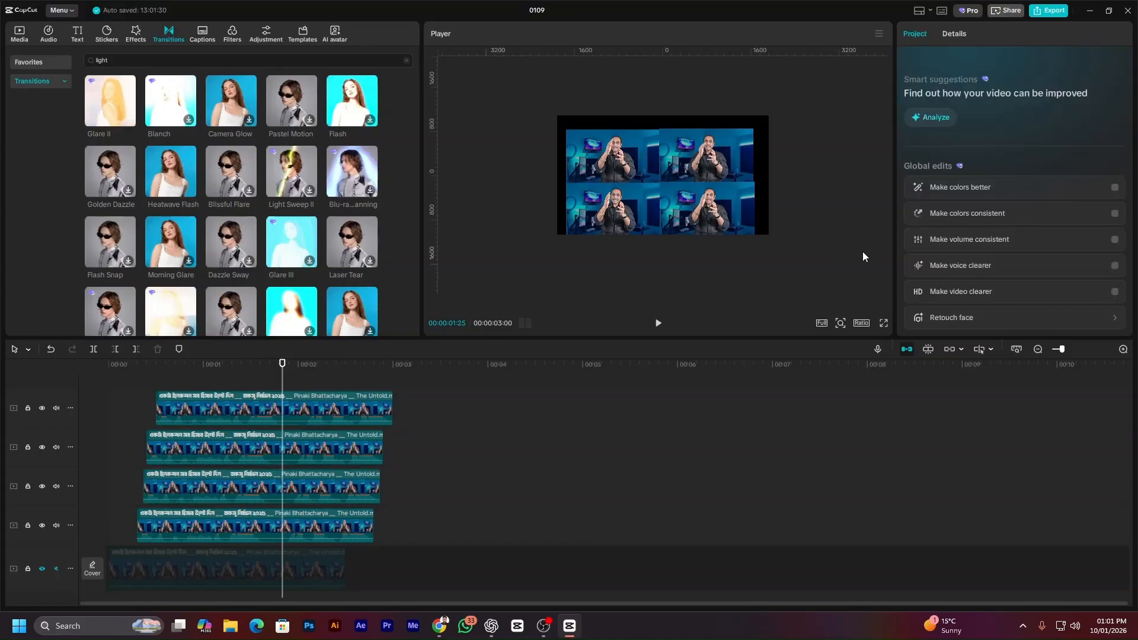
Mute all four overlay tracks.
click(57, 408)
click(56, 447)
click(56, 486)
click(57, 525)
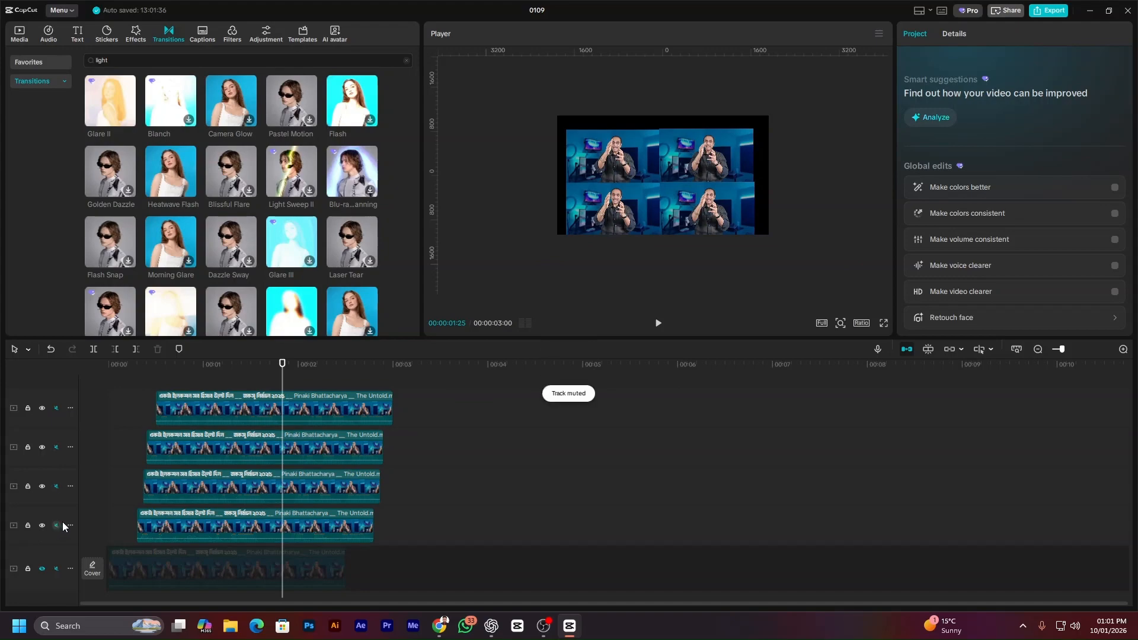
Play the timeline from the beginning to check how the four copies move into the grid.
key(space)
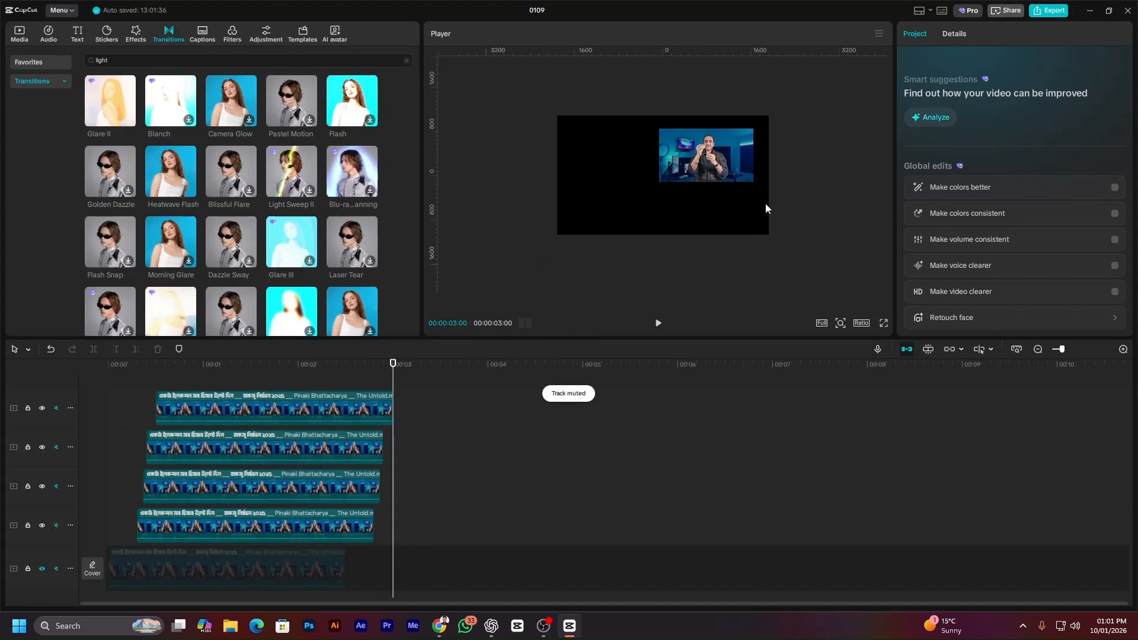
key(space)
click(298, 398)
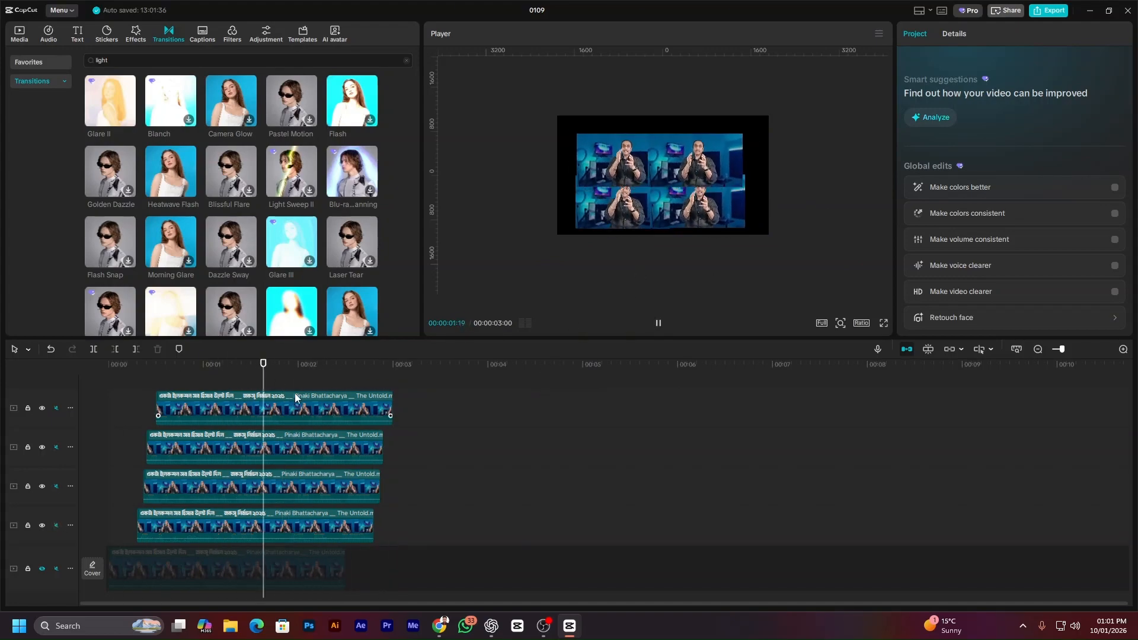
key(space)
drag(301, 368, 84, 381)
key(space)
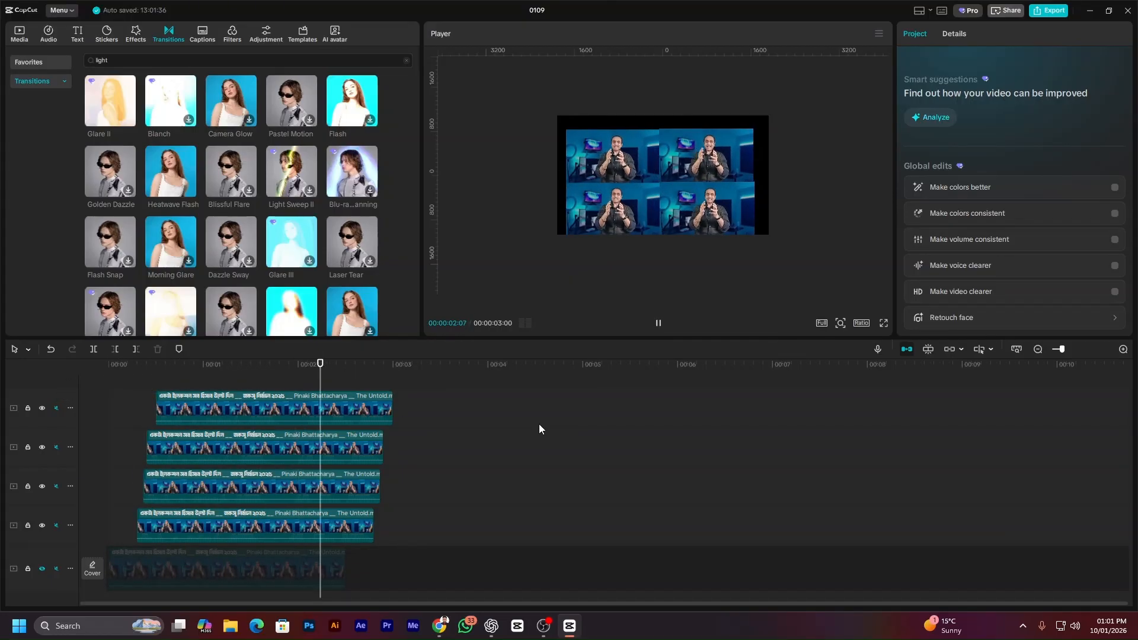
key(space)
click(204, 456)
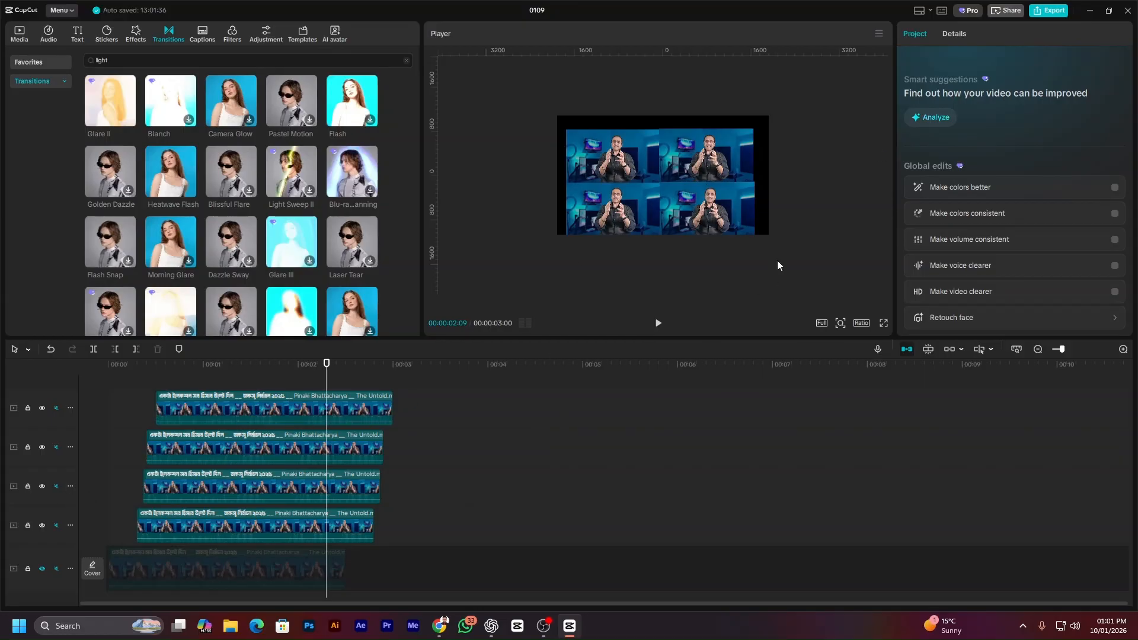
Select the grid's top-left copy, review the X and Y direction diagram in Google Slides, and return to CapCut.
click(645, 146)
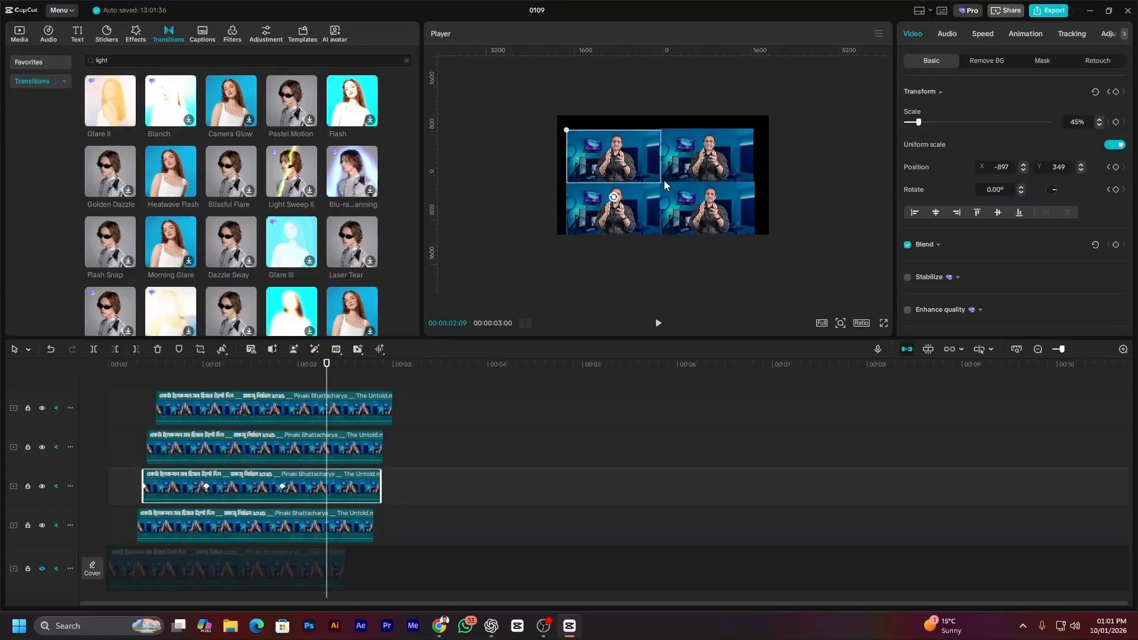
click(440, 626)
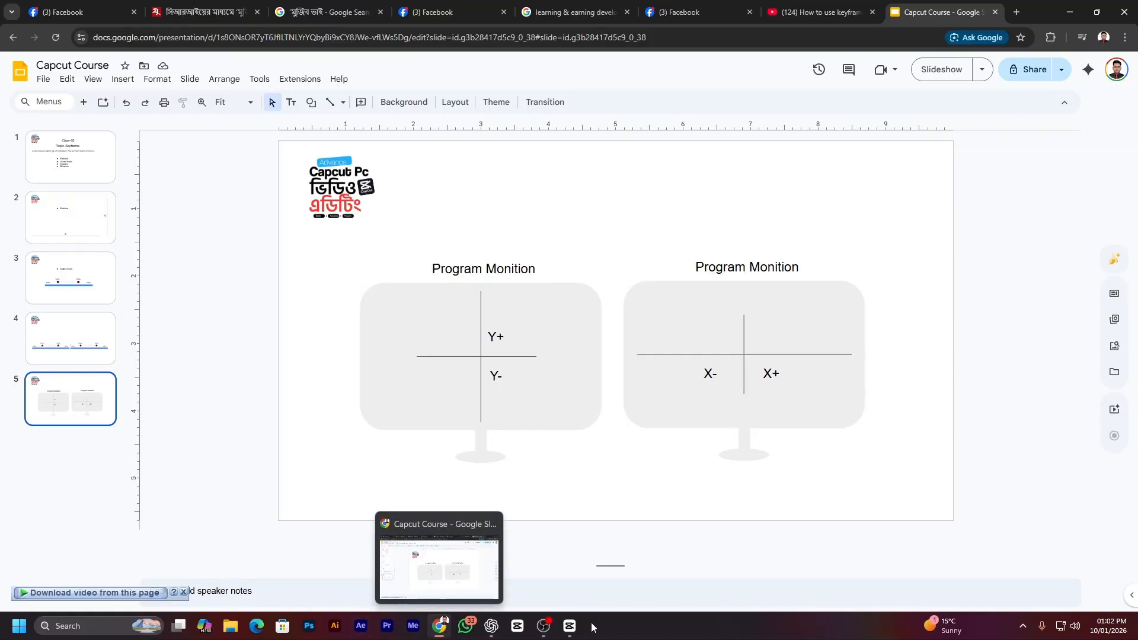
click(569, 626)
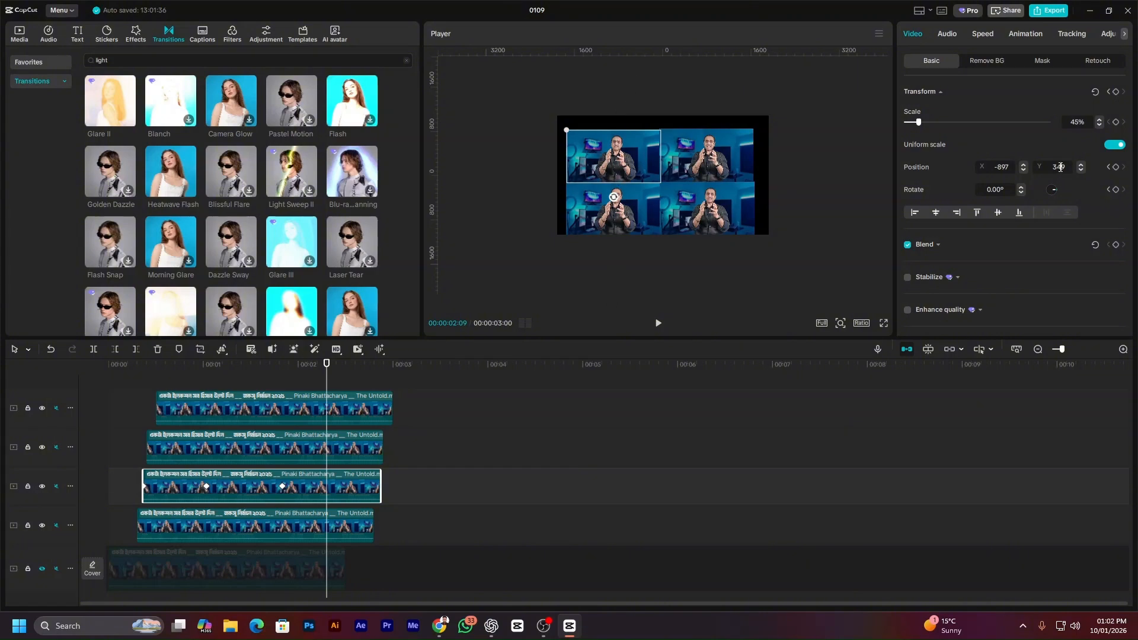
Compare the X and Y position values of the two left-hand copies with the direction diagram in Google Slides, and return to CapCut.
click(645, 220)
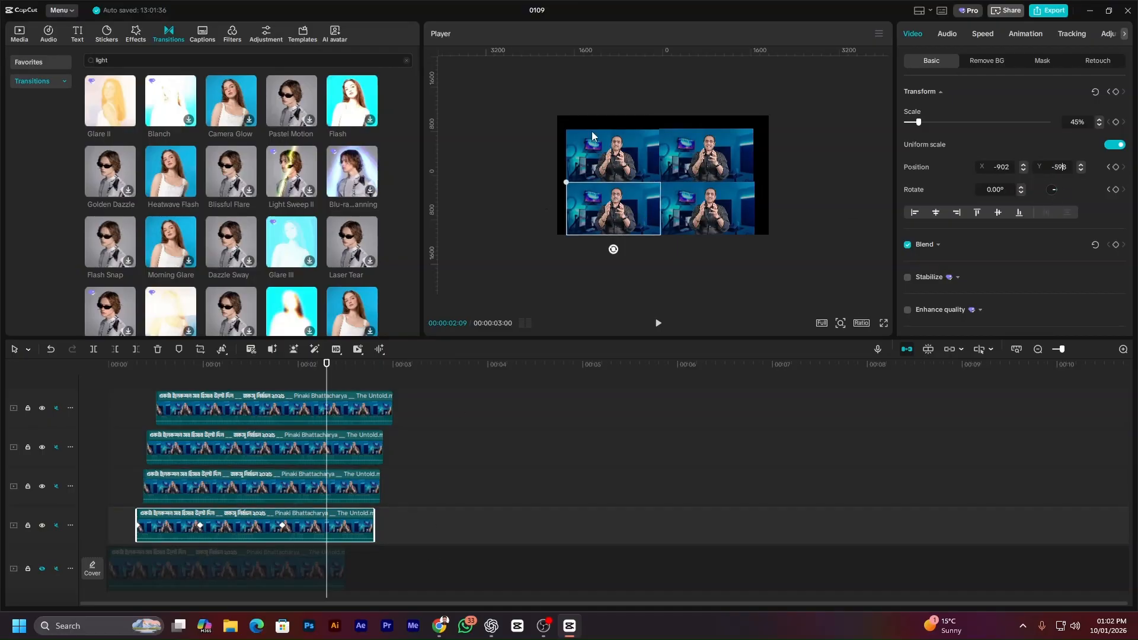
click(627, 155)
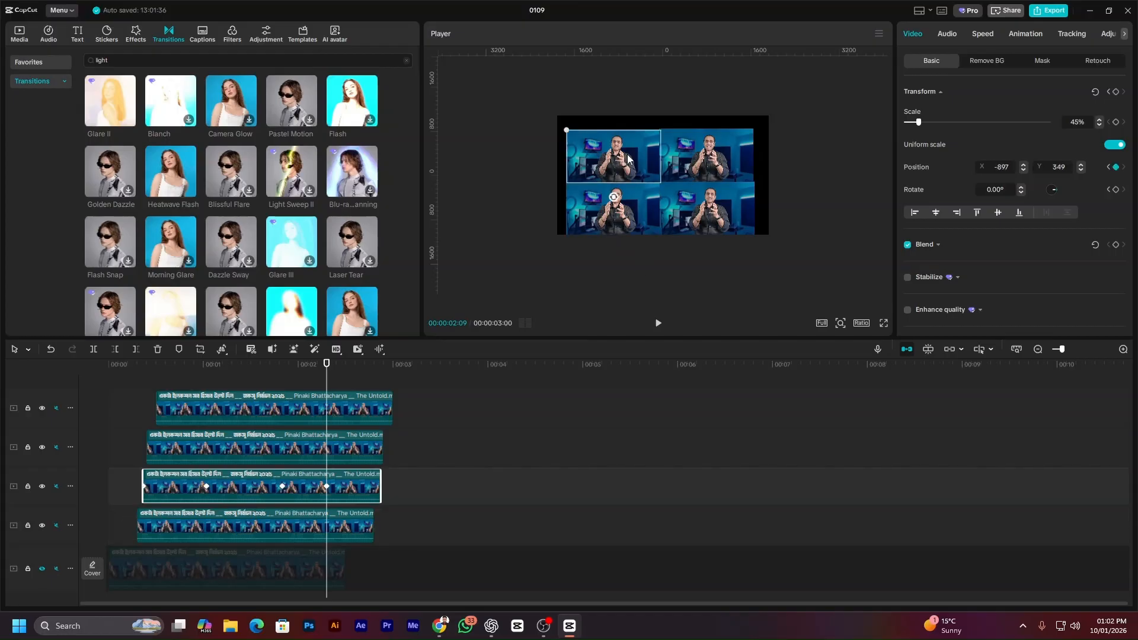
click(638, 207)
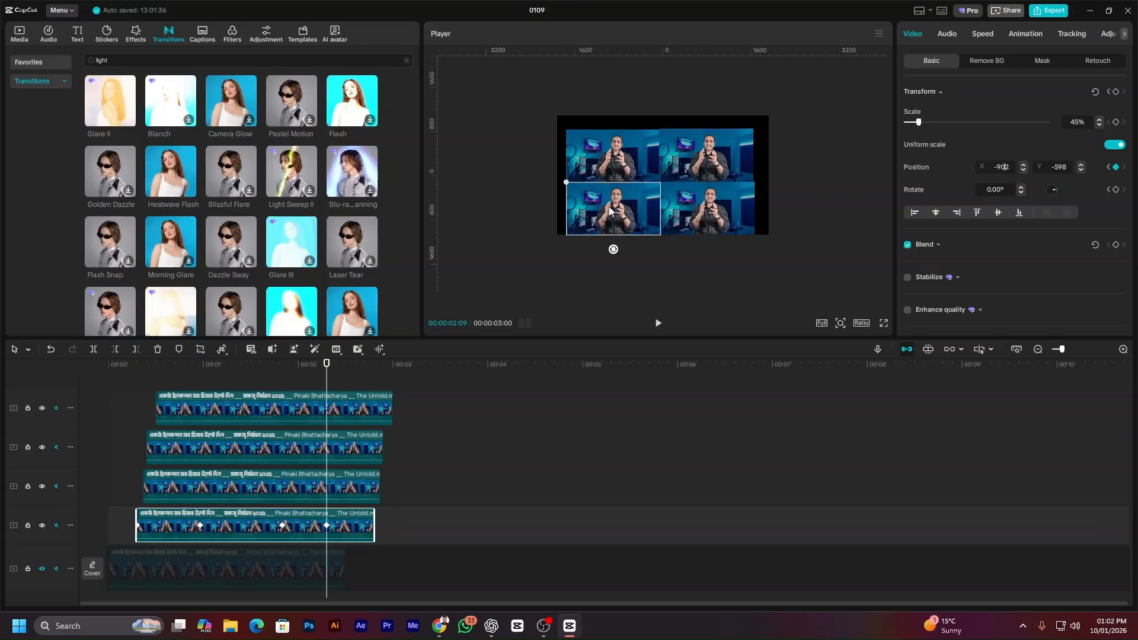
click(492, 563)
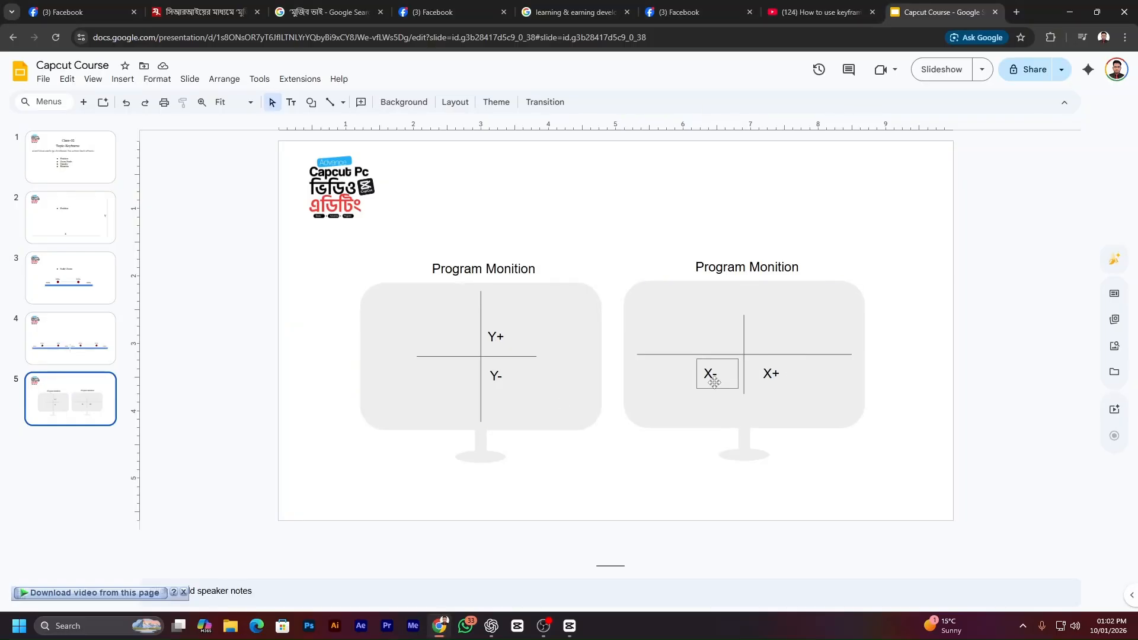
key(alt+Tab)
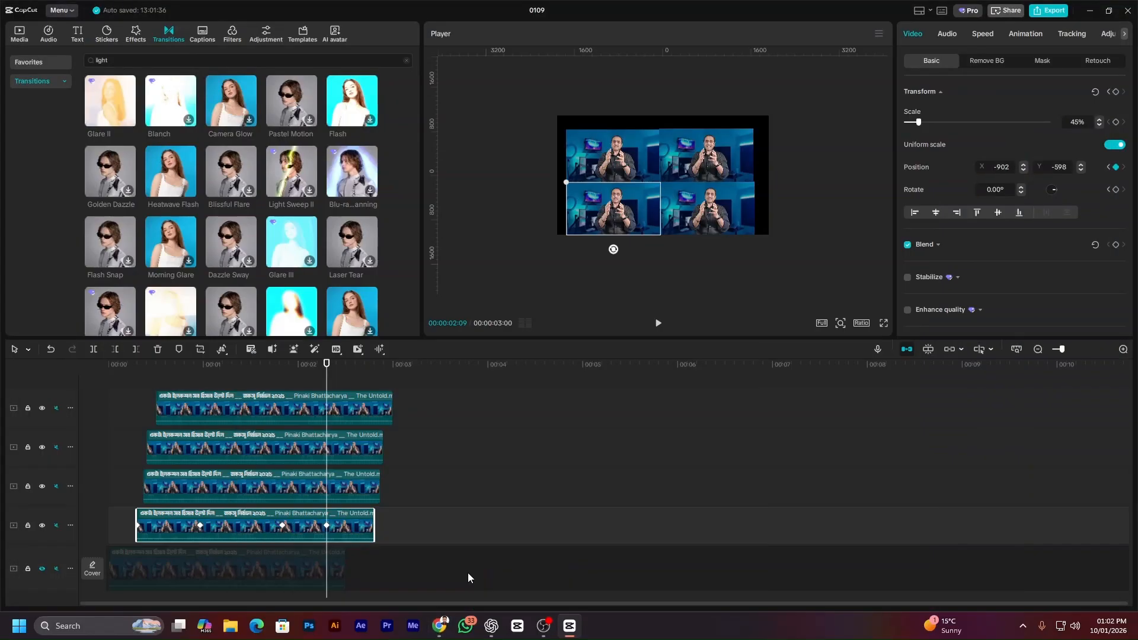
Compare the X and Y position values of all four grid copies by selecting each one in turn.
click(693, 224)
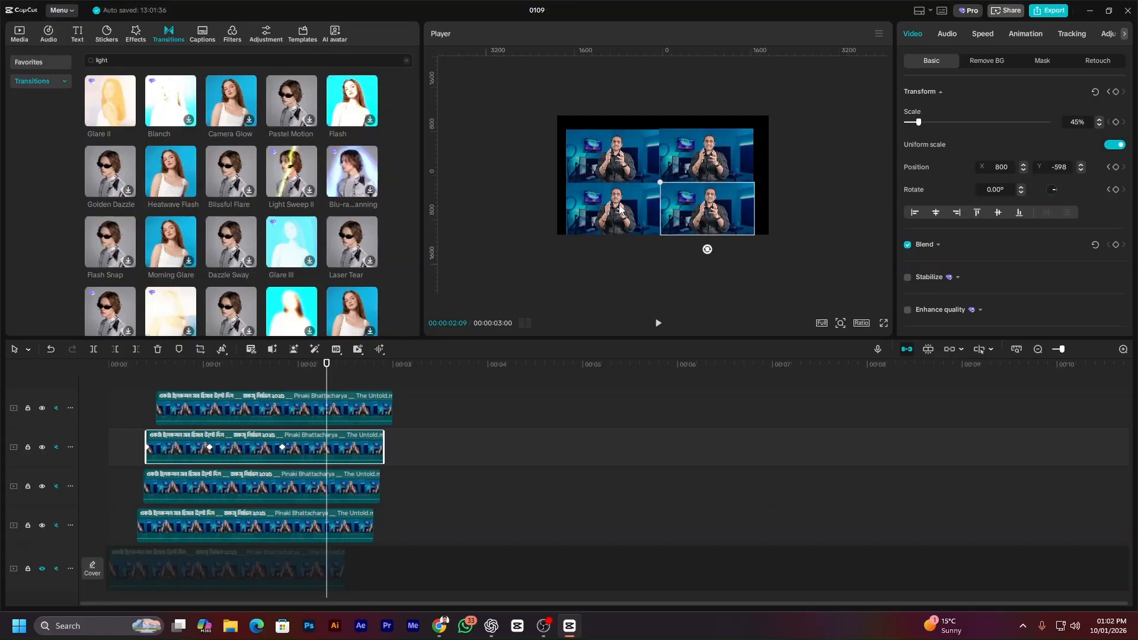
click(699, 161)
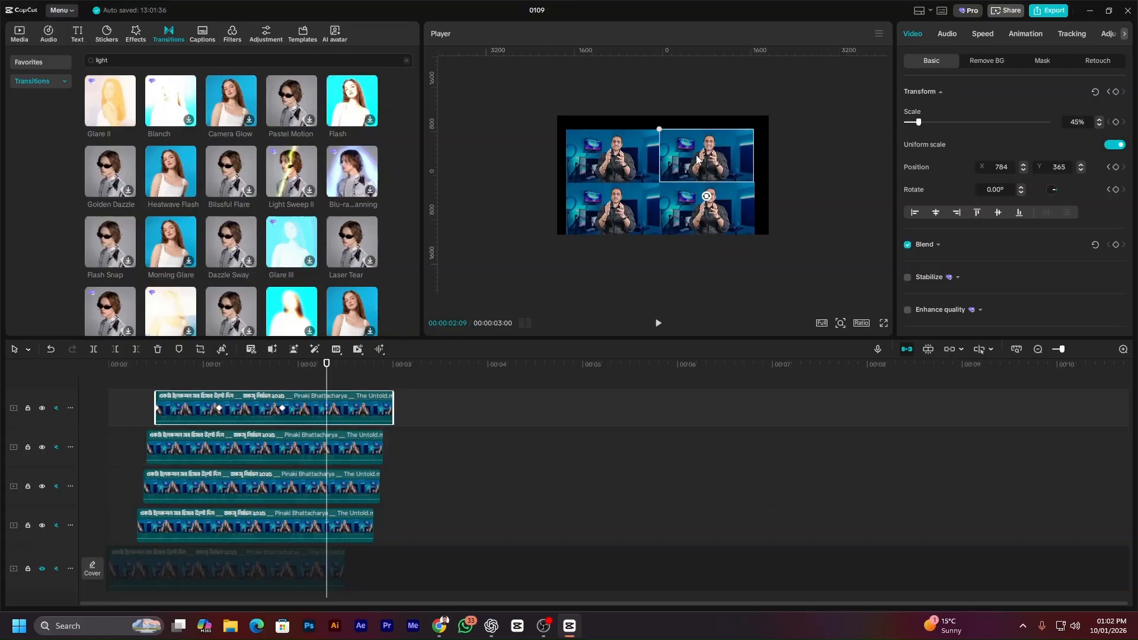
click(623, 169)
click(633, 220)
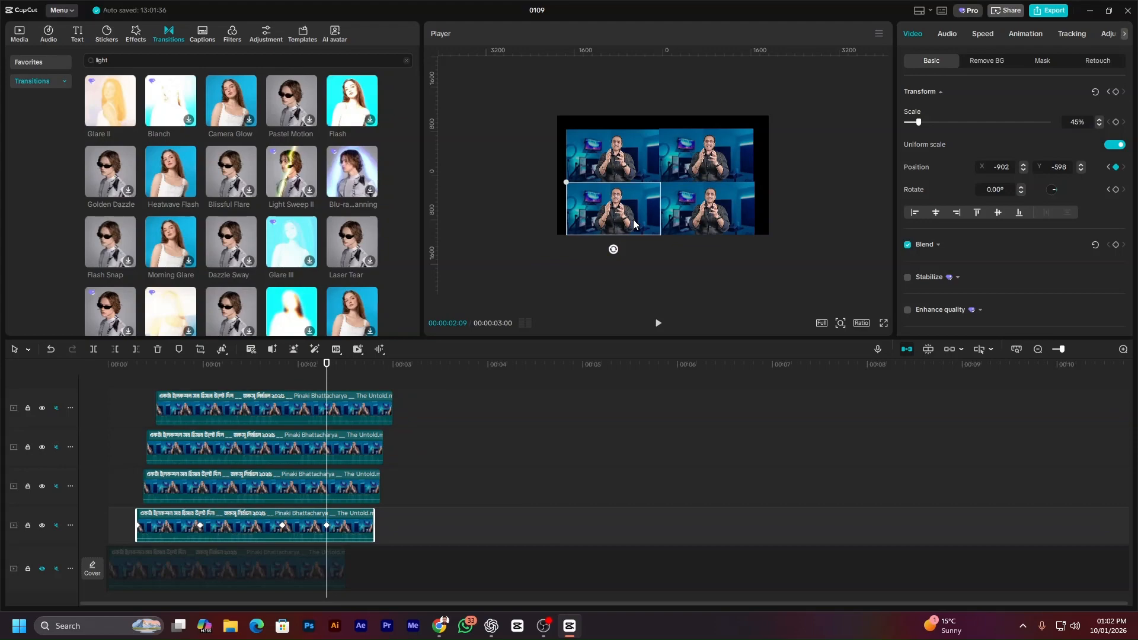
click(695, 217)
click(700, 161)
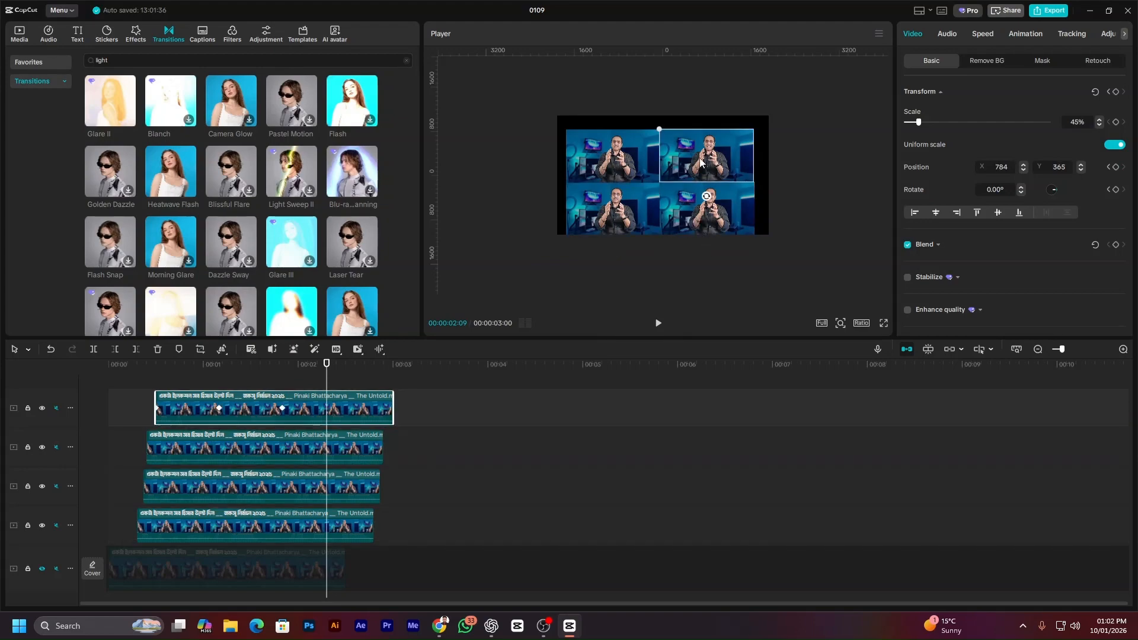
click(609, 166)
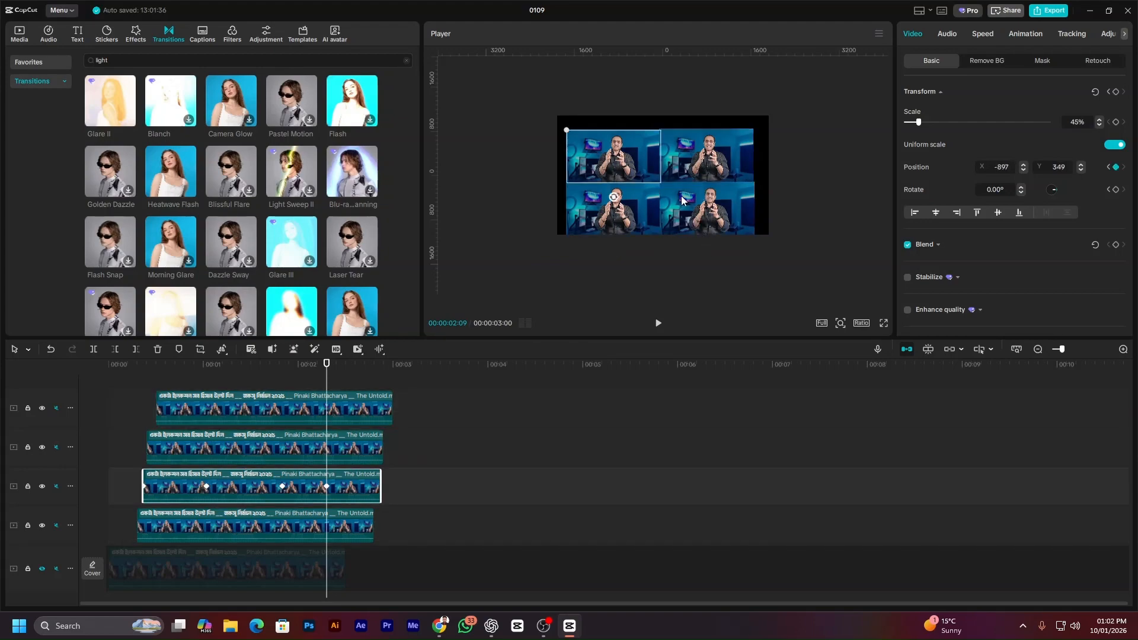
click(682, 200)
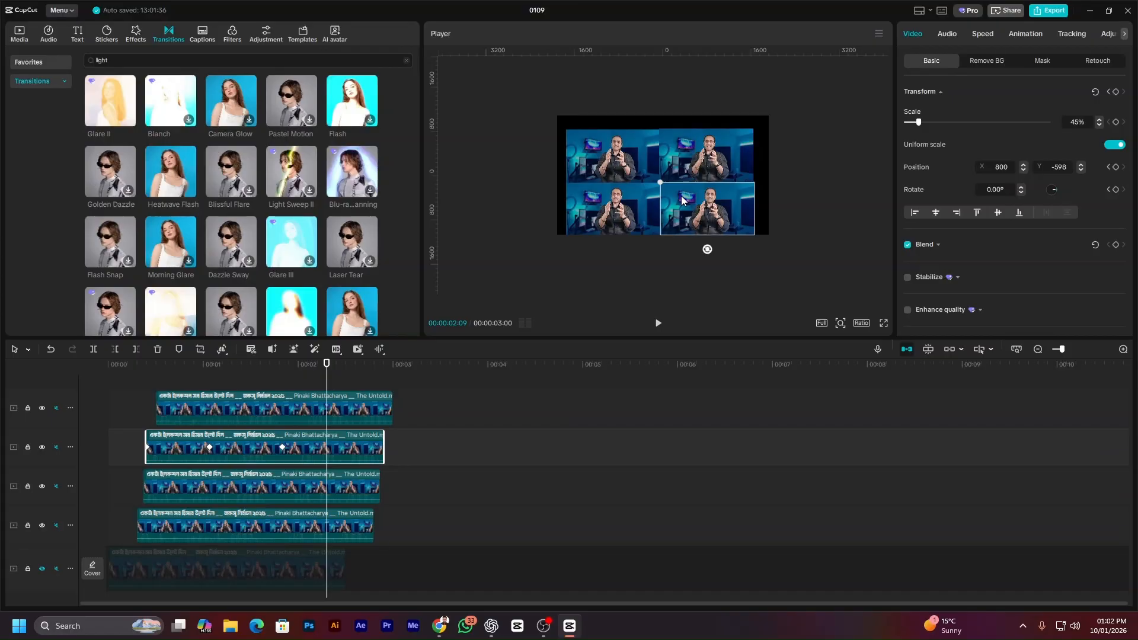
Play the grid animation from the beginning and return the playhead to the start.
drag(327, 364, 143, 364)
click(104, 402)
key(space)
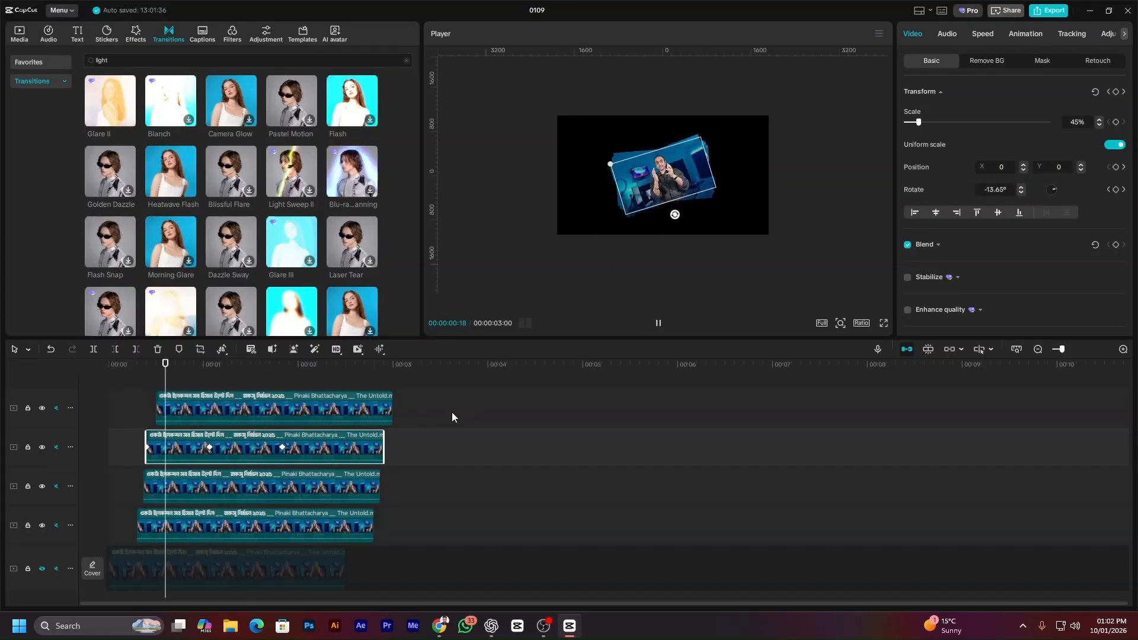
key(space)
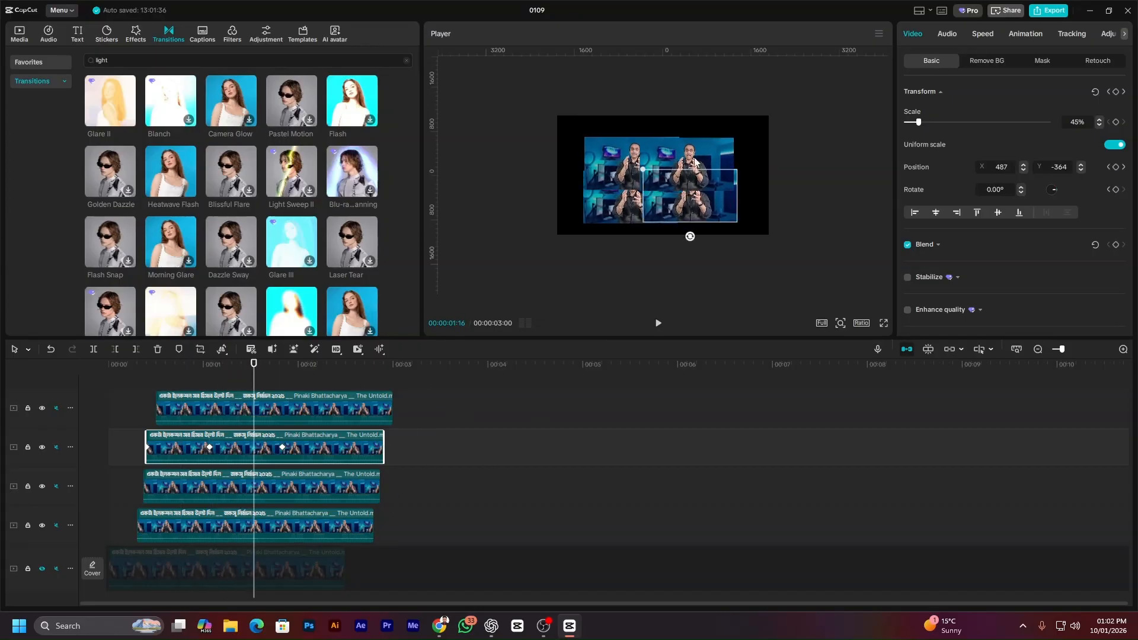
click(96, 391)
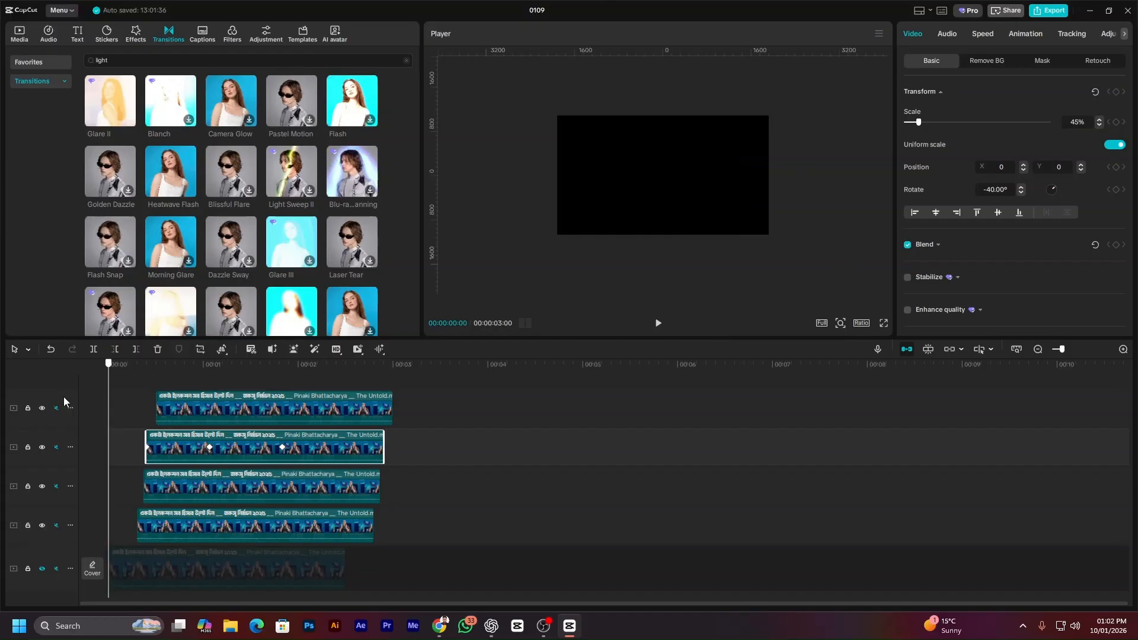
Review the X/Y direction diagram and the Class-02 keyframe topic list in Google Slides, and return to CapCut.
click(439, 626)
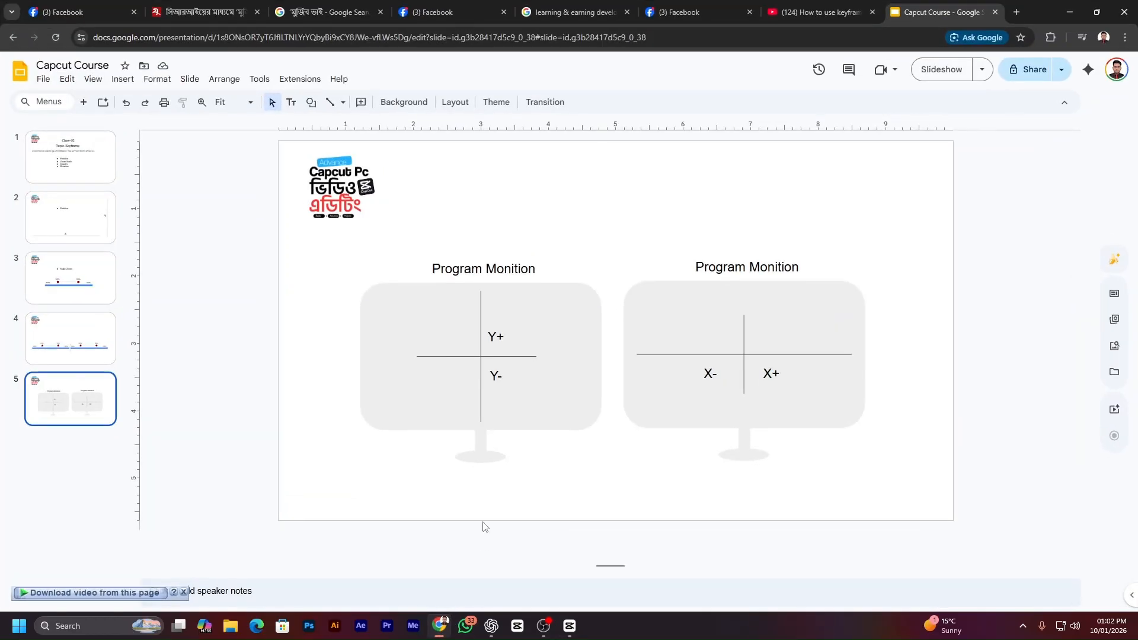
scroll(581, 399, up, 1)
scroll(584, 400, down, 1)
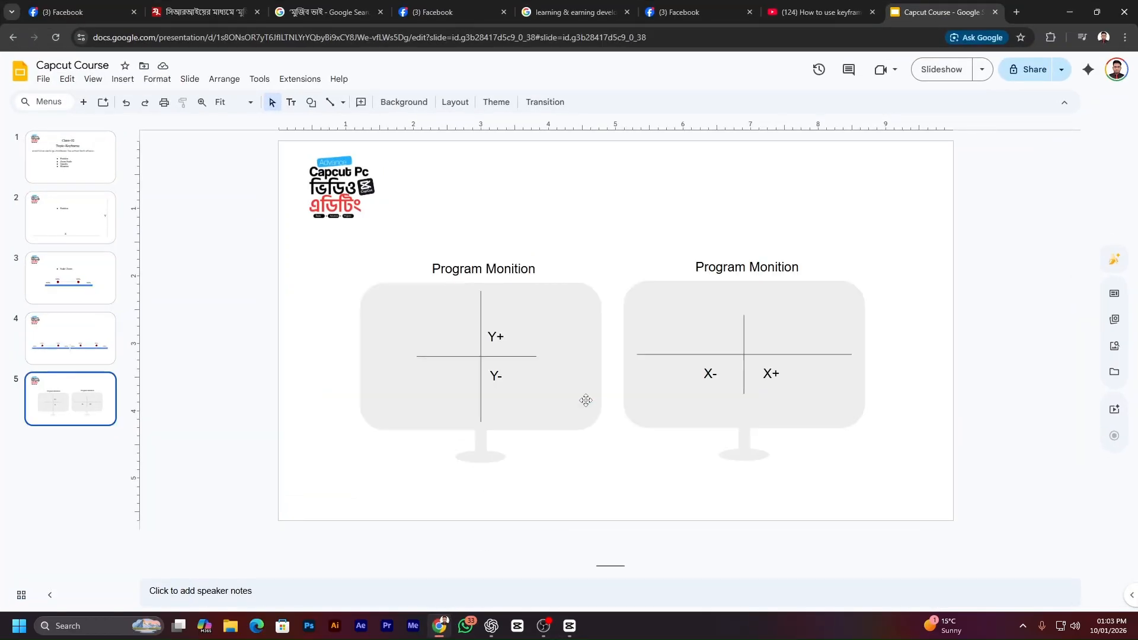
scroll(586, 400, up, 4)
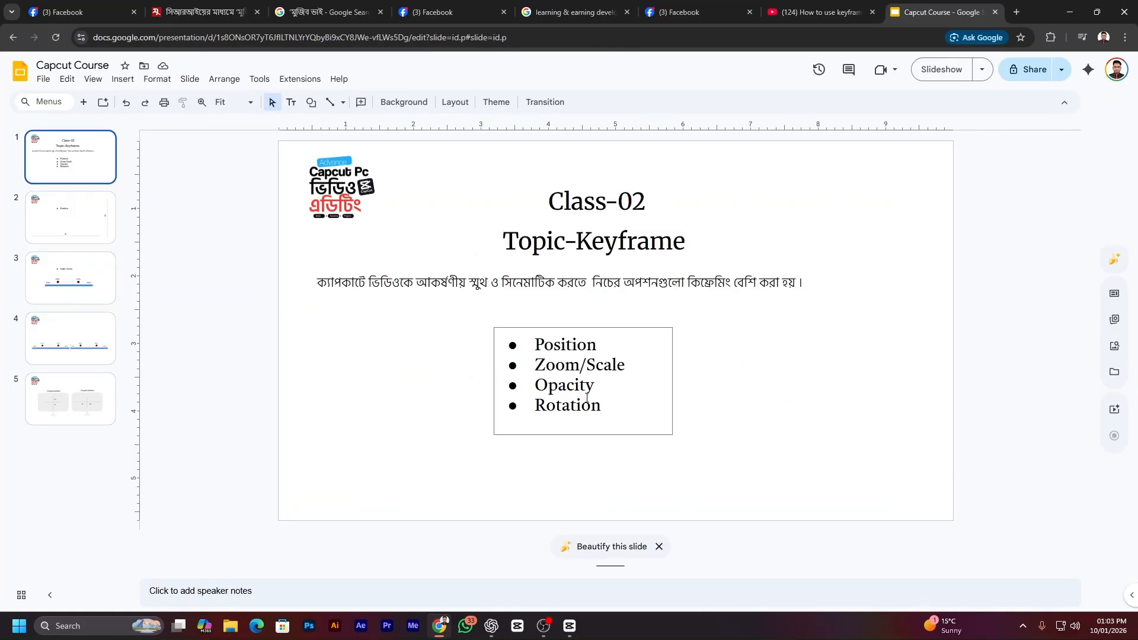
click(566, 345)
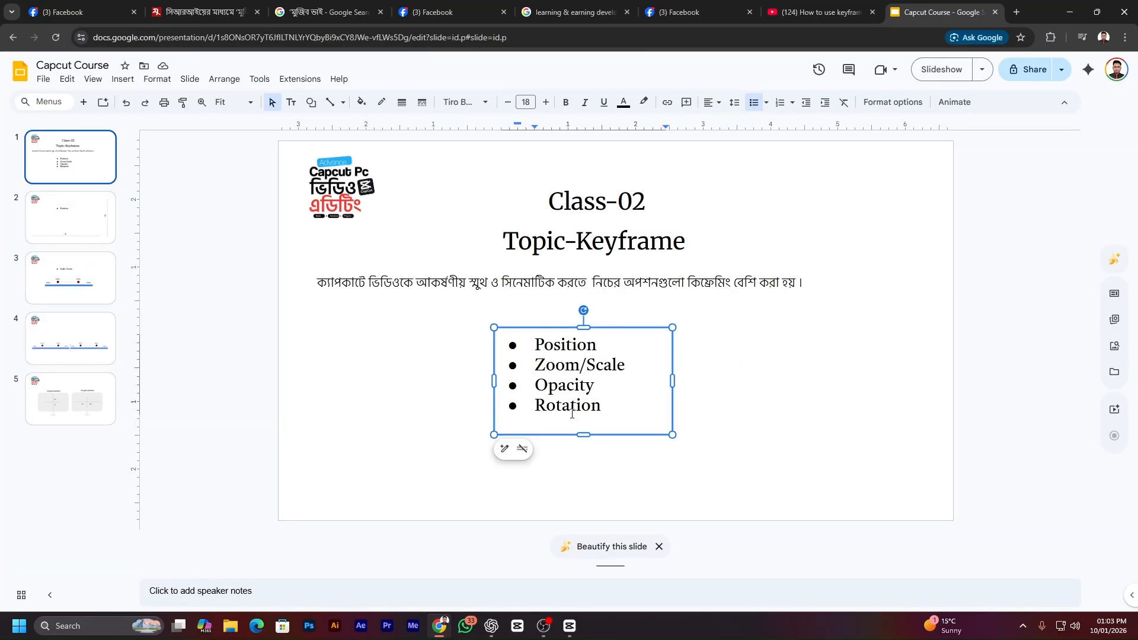
click(556, 386)
click(570, 626)
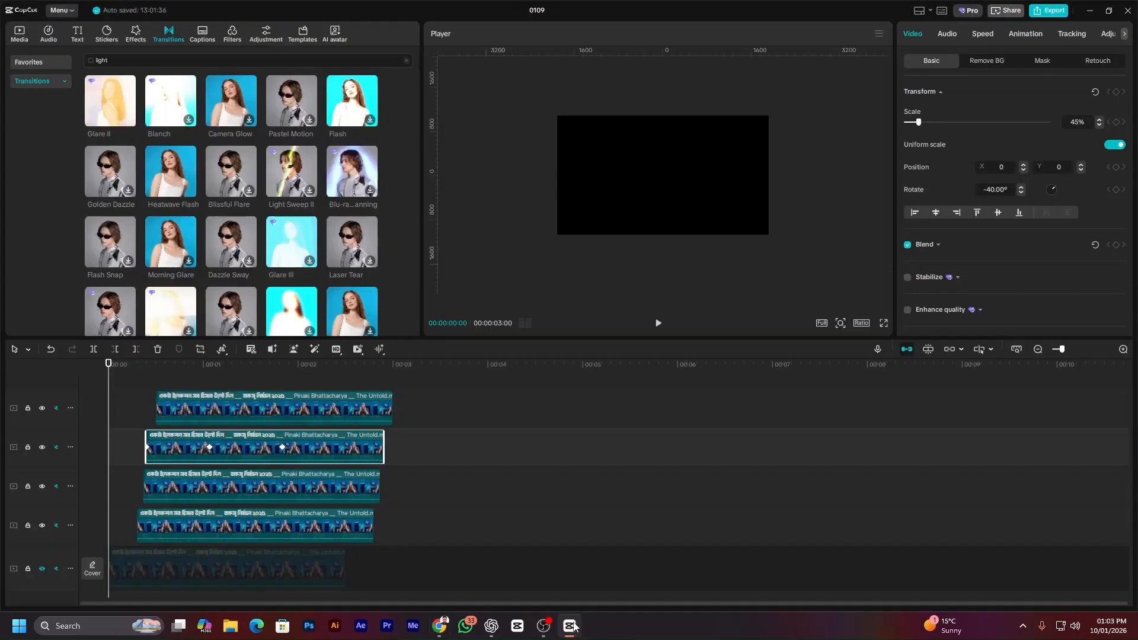
Delete all four overlay copies of the clip from the timeline.
click(280, 415)
click(408, 454)
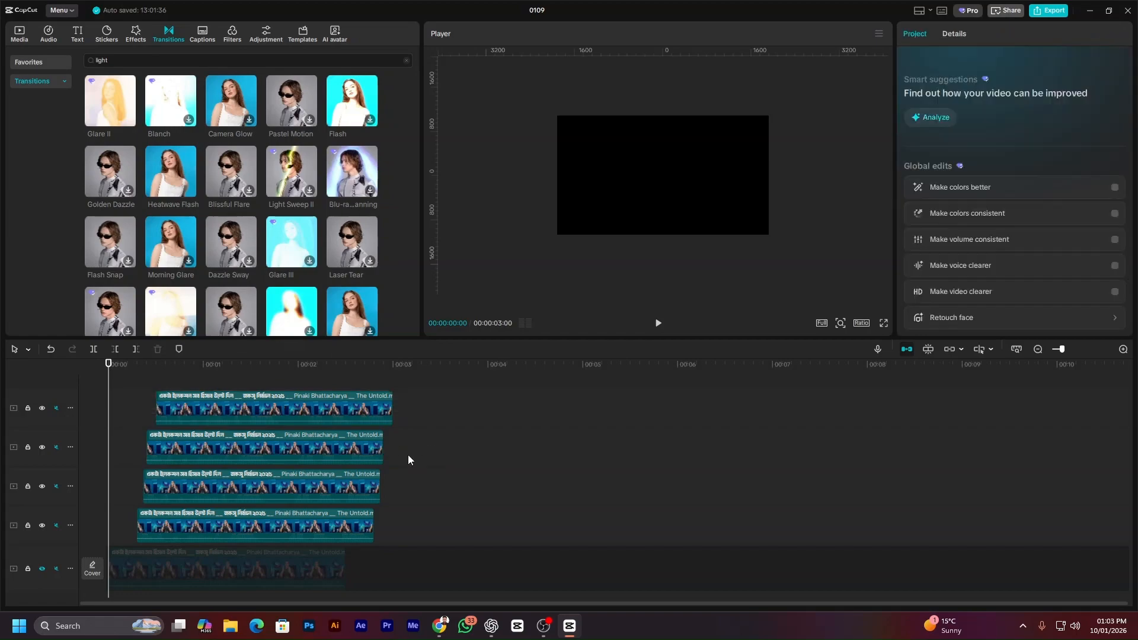
drag(444, 441, 157, 576)
key(Delete)
click(221, 442)
key(Delete)
Unhide the main video track and remove all position and rotation keyframes from its clip.
click(152, 492)
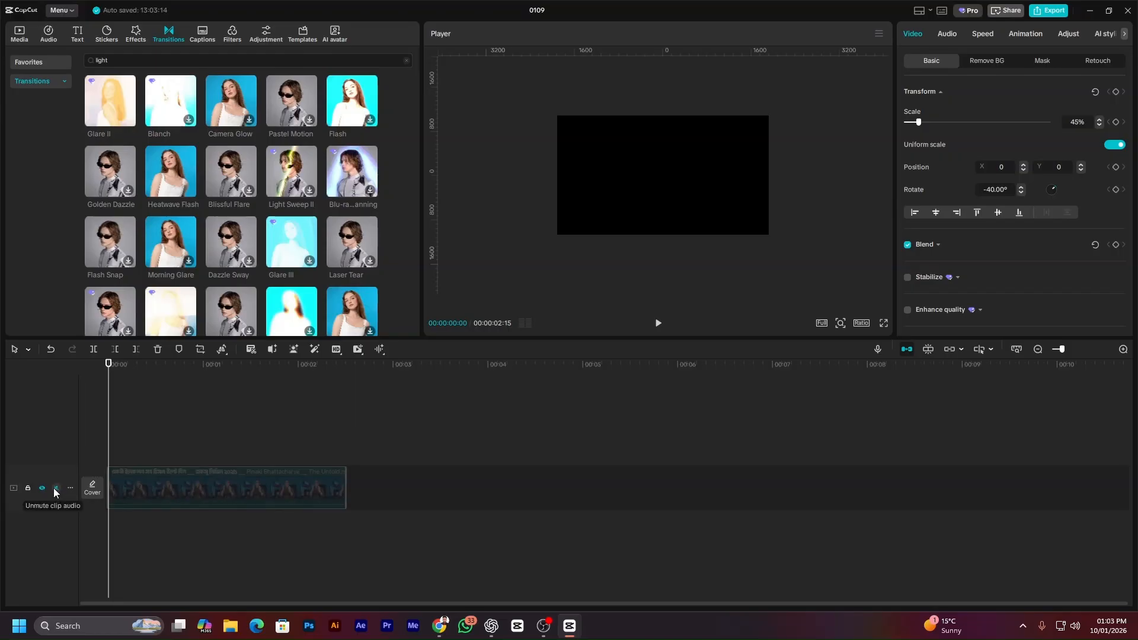
click(44, 489)
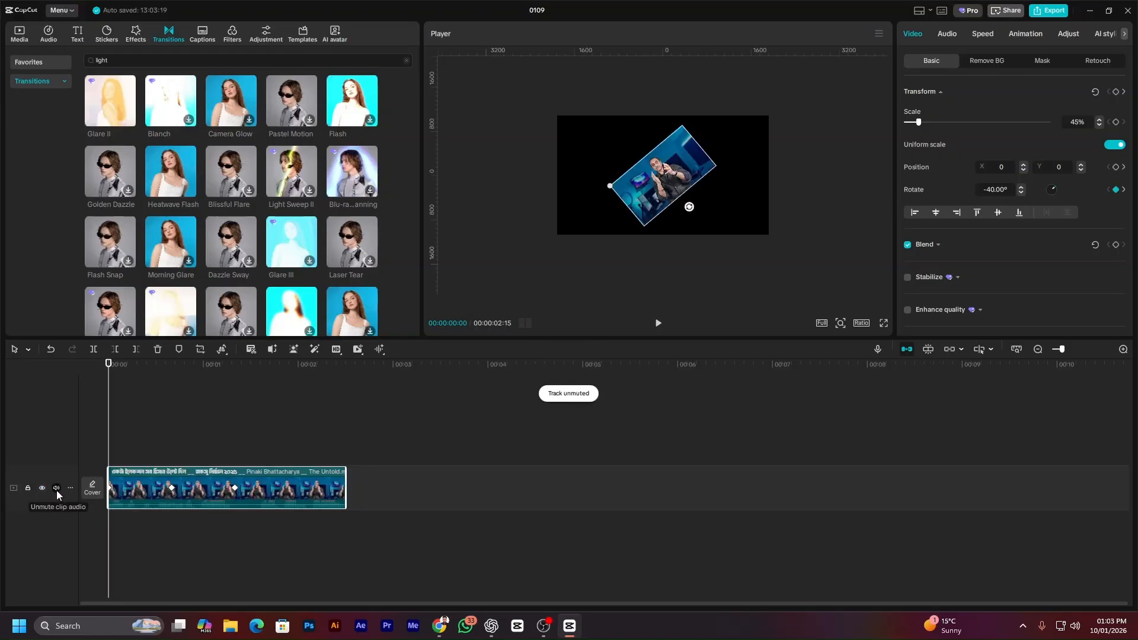
click(56, 489)
click(172, 492)
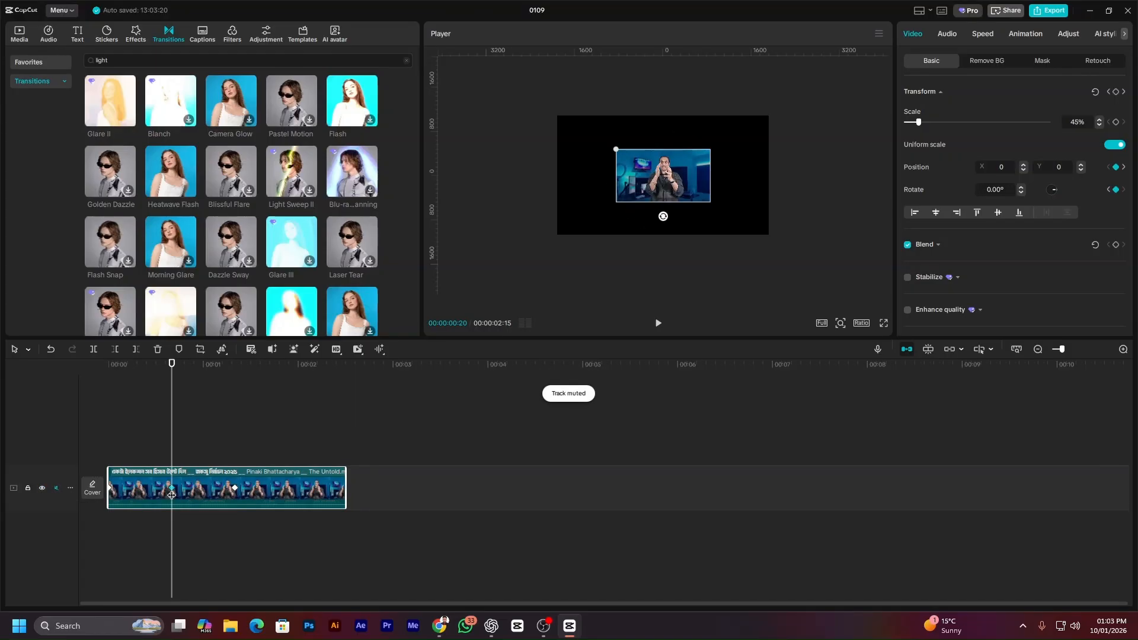
click(235, 488)
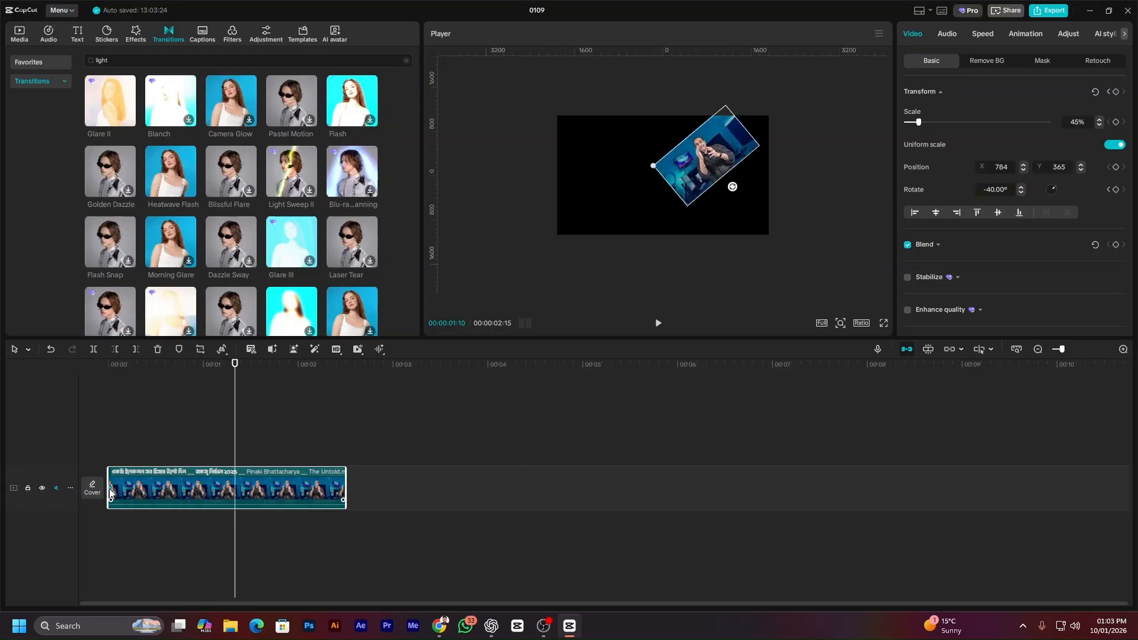
Straighten the main clip to 0° rotation, scale it to 109%, and center it at X 0, Y 0.
drag(657, 185, 658, 225)
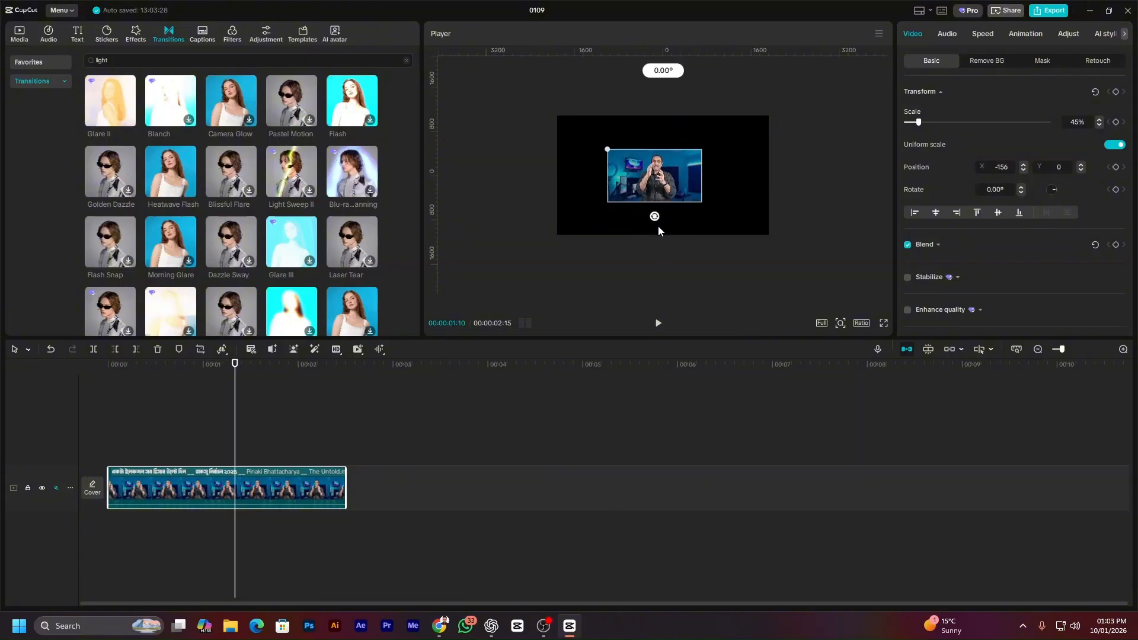
mouse_move(920, 122)
mouse_down()
mouse_move(959, 122)
mouse_move(937, 123)
mouse_up()
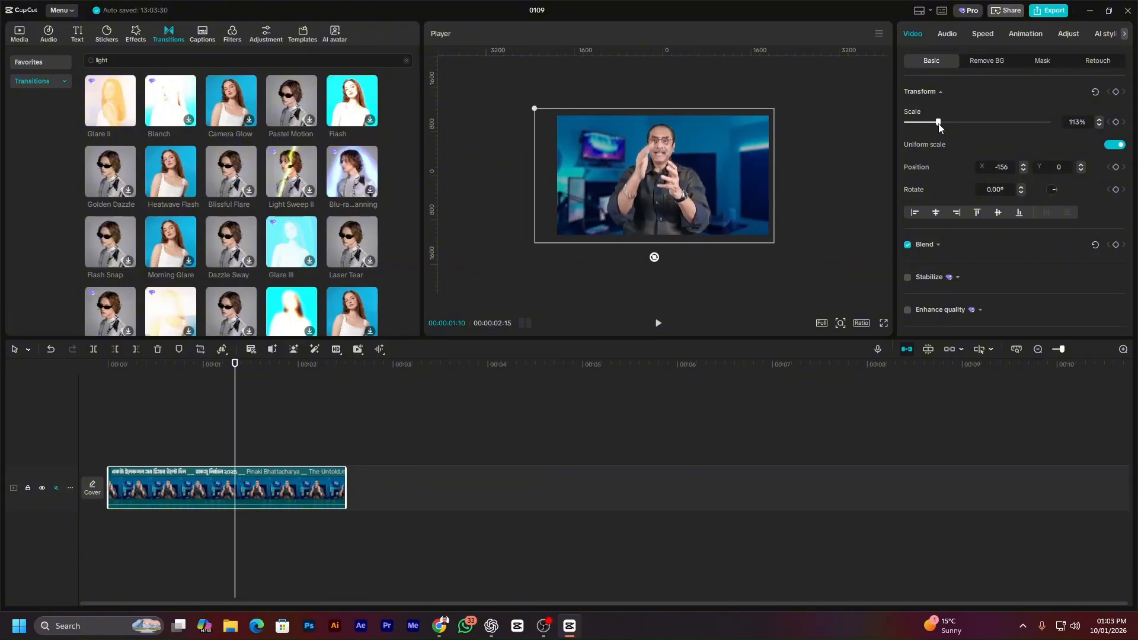
drag(665, 158, 676, 159)
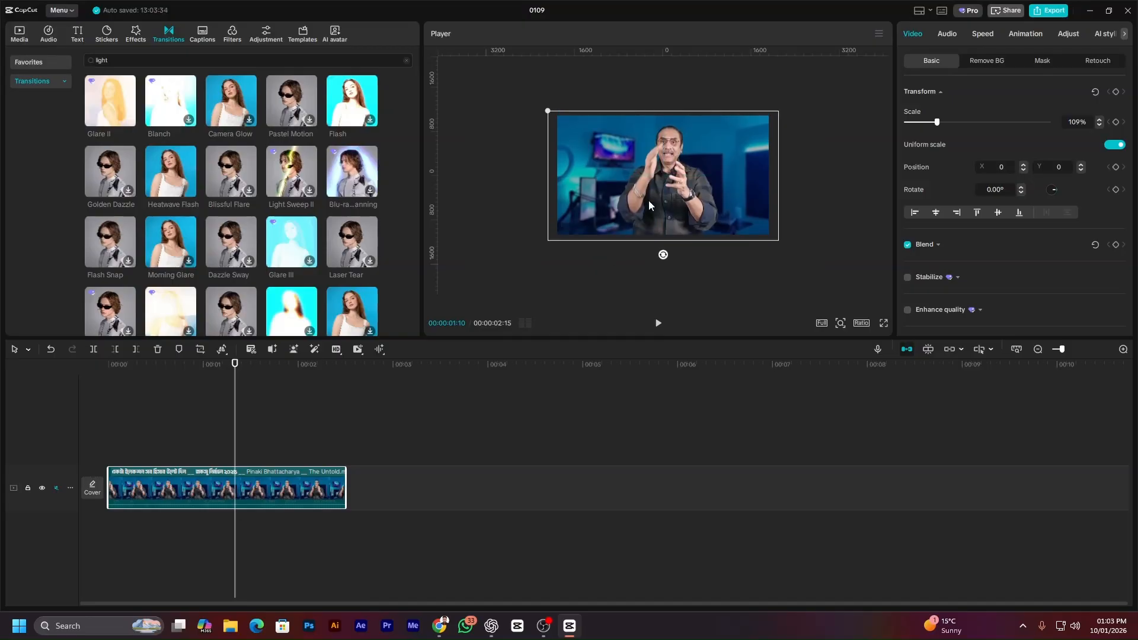
Create a fade-in on the clip with opacity keyframes of 0% at the start and 100% at 00:00:00:04.
drag(233, 368, 95, 407)
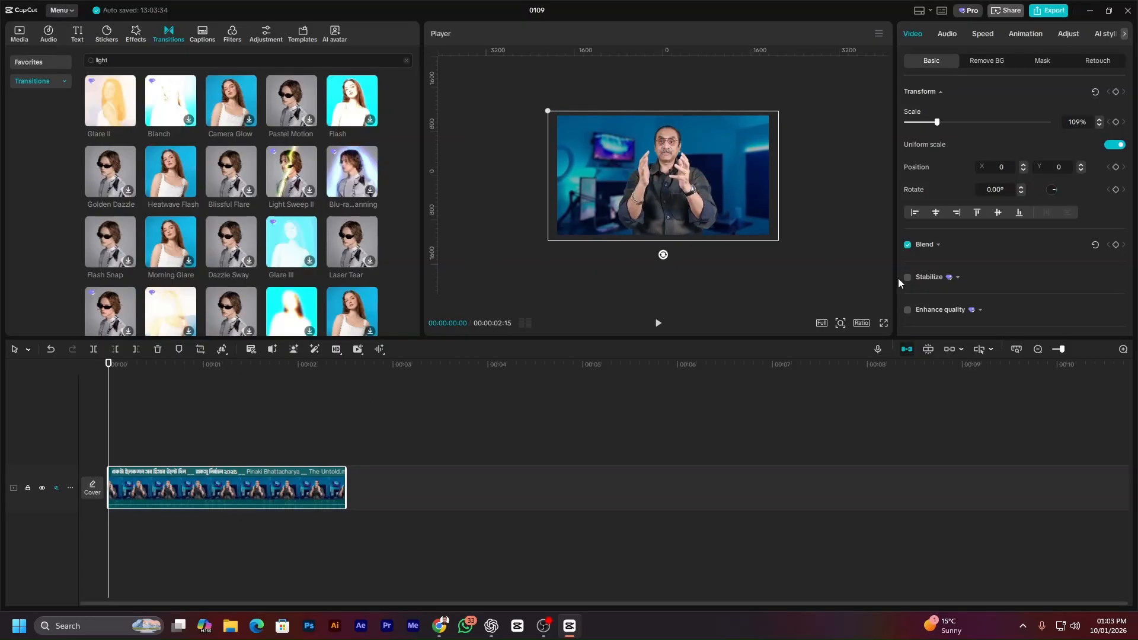
scroll(1011, 284, down, 1)
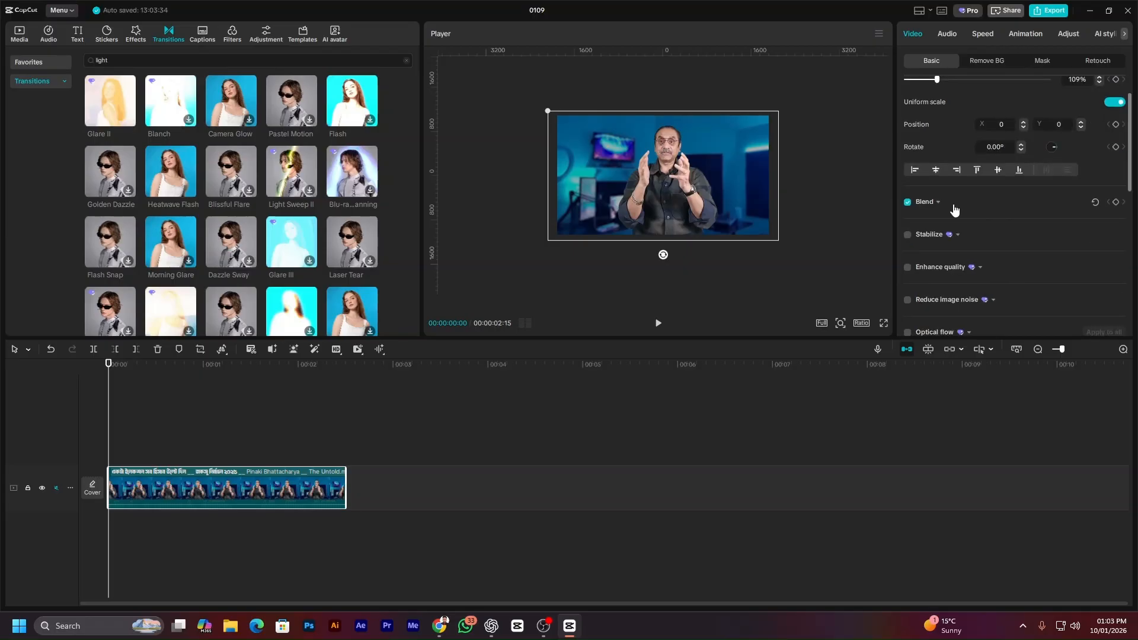
click(920, 202)
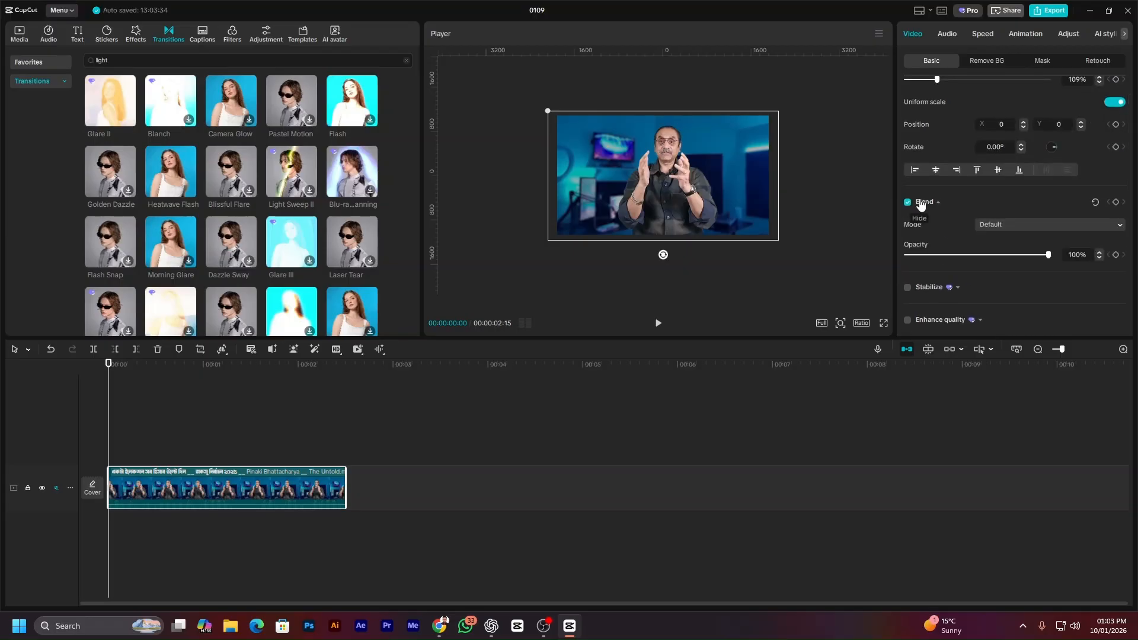
click(1115, 255)
key(ctrl+z)
drag(109, 367, 121, 373)
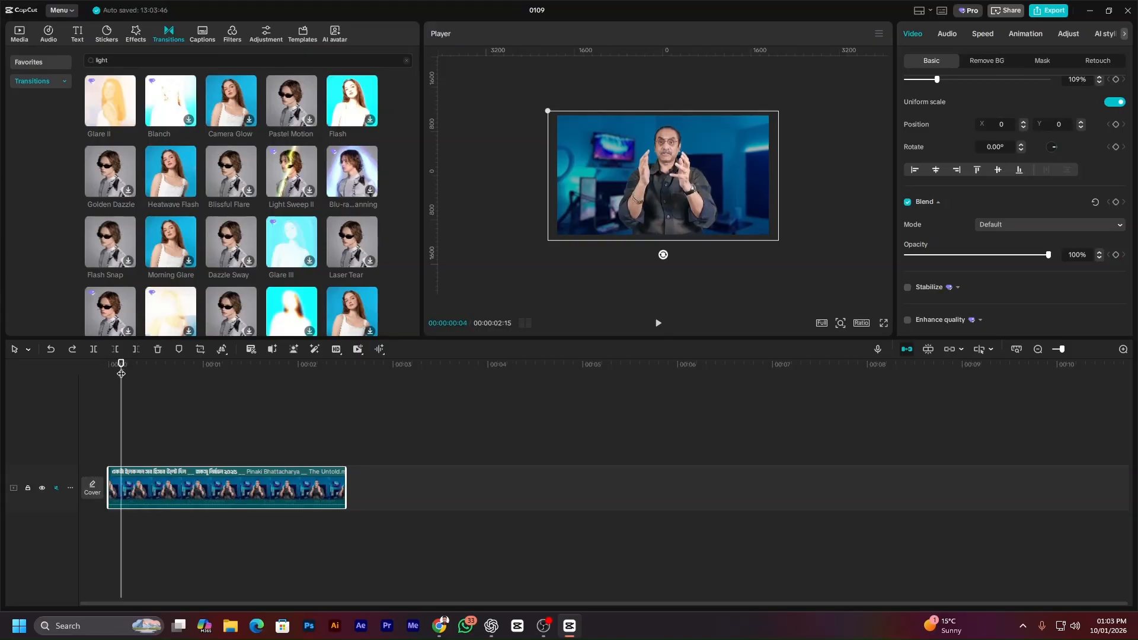
click(1116, 255)
drag(123, 370, 55, 389)
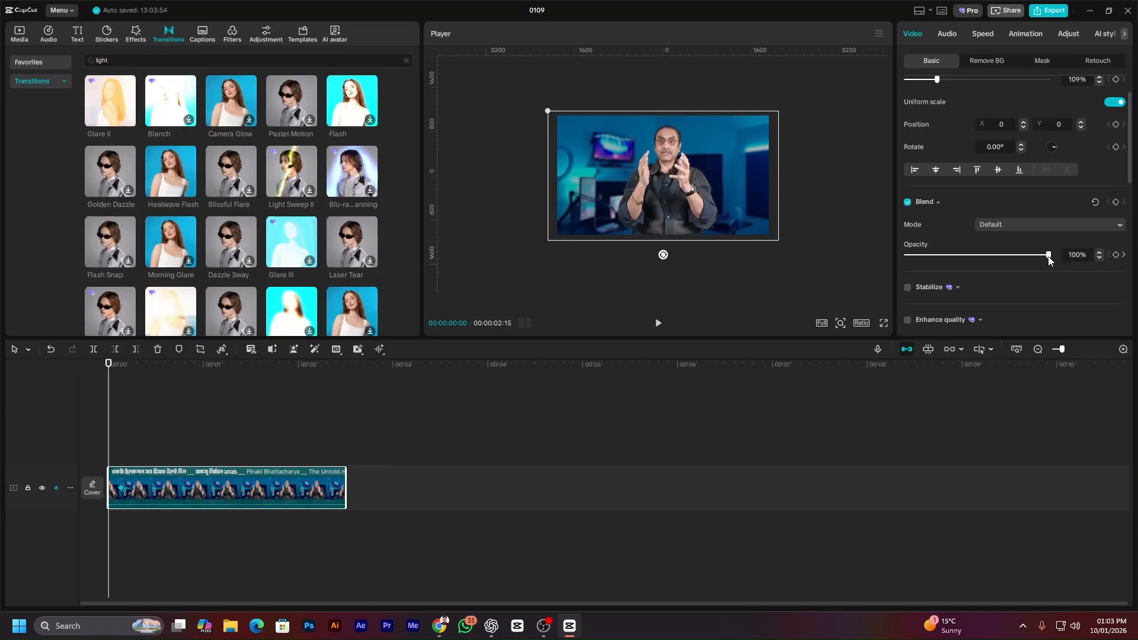
drag(1048, 255, 681, 270)
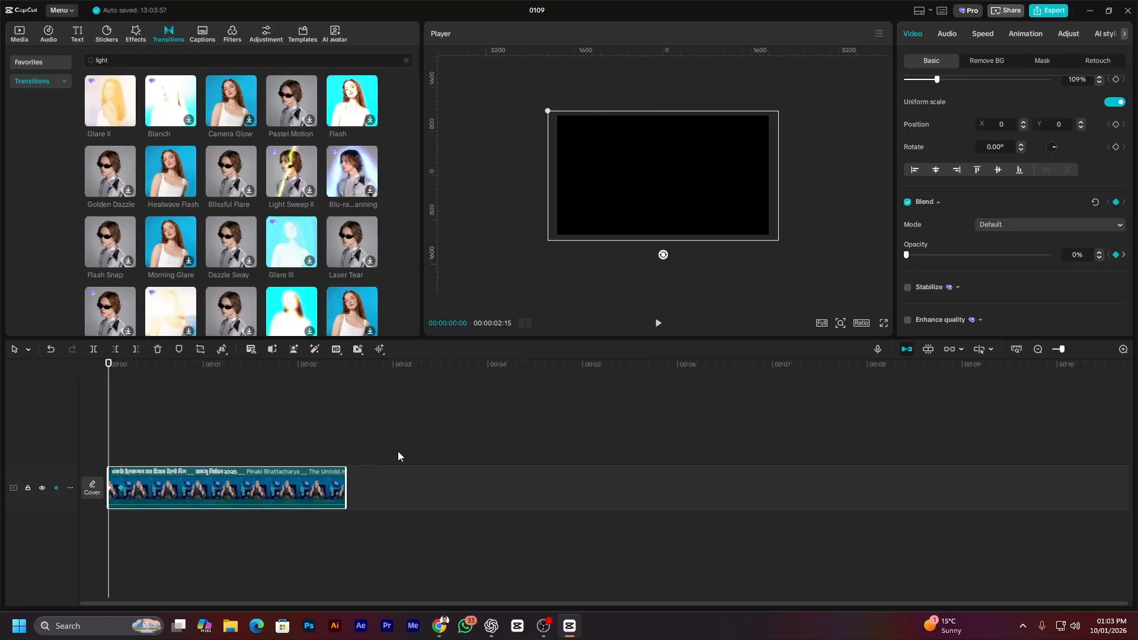
Play and scrub the clip's opening from the start to check the opacity fade-in.
key(space)
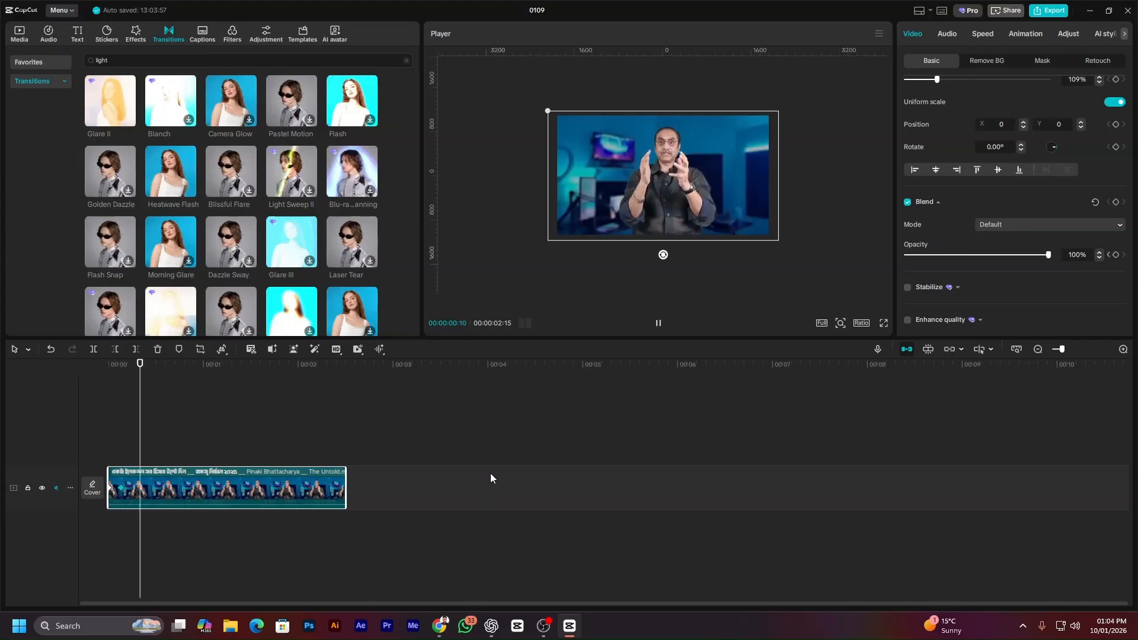
click(94, 382)
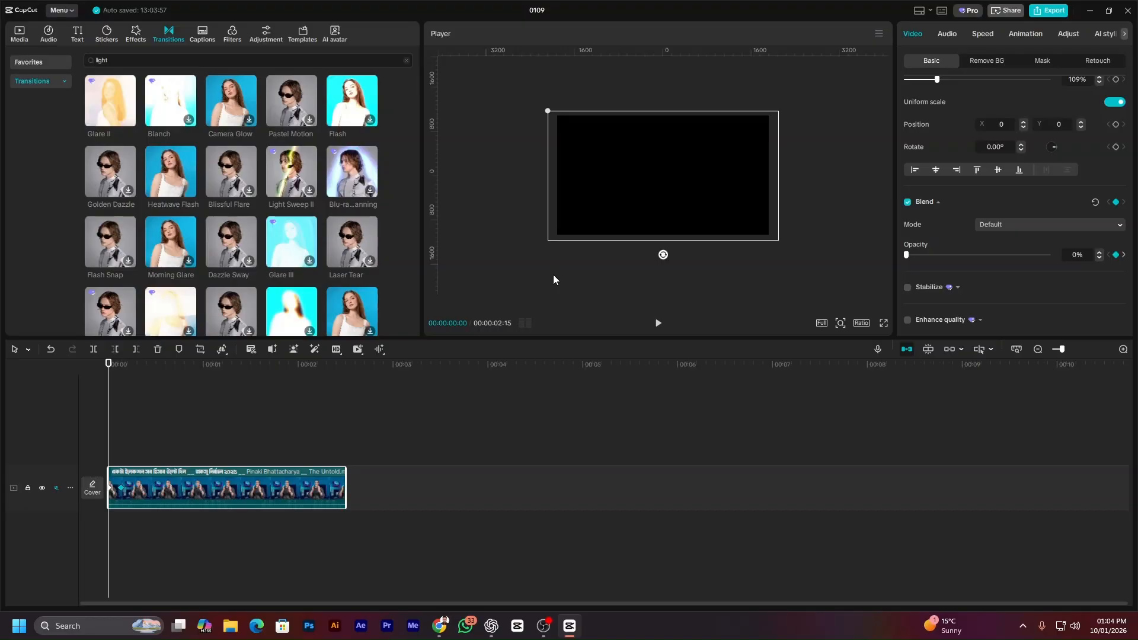
key(space)
key(space)
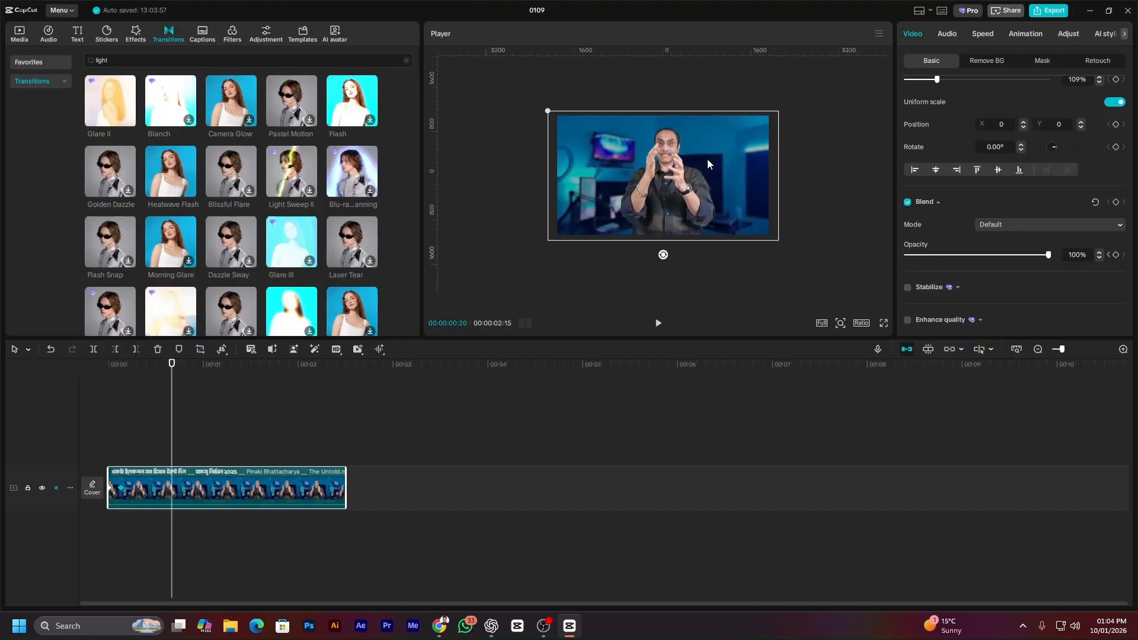
click(74, 392)
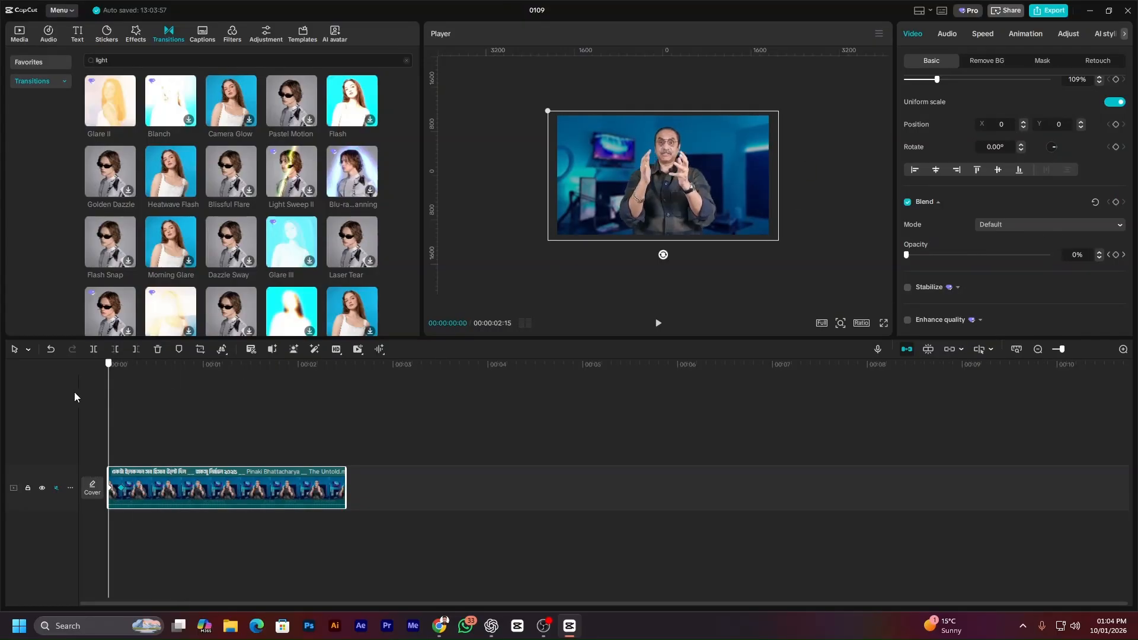
drag(101, 402, 124, 408)
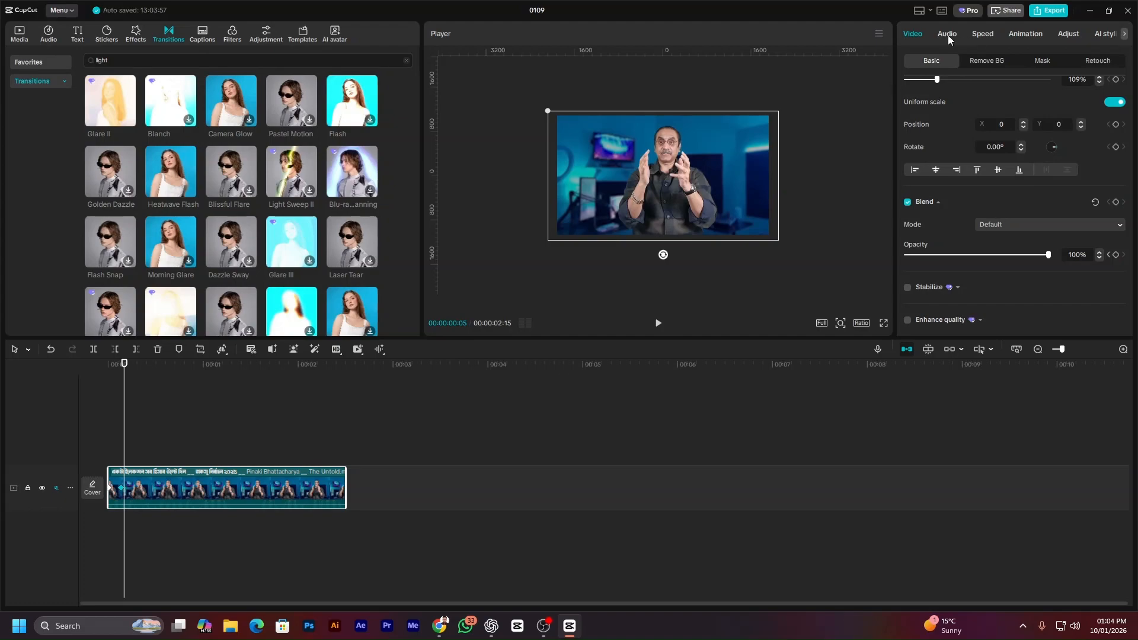
Examine the clip's speed, animation and audio settings for properties that can be keyframed.
click(982, 35)
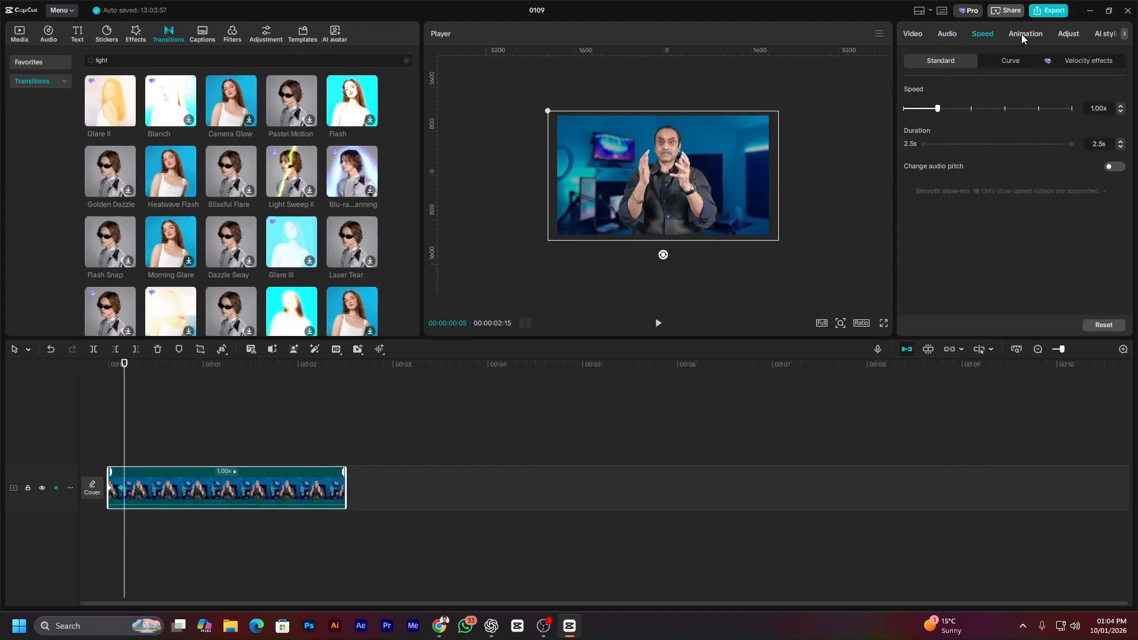
click(1022, 34)
click(975, 34)
click(946, 34)
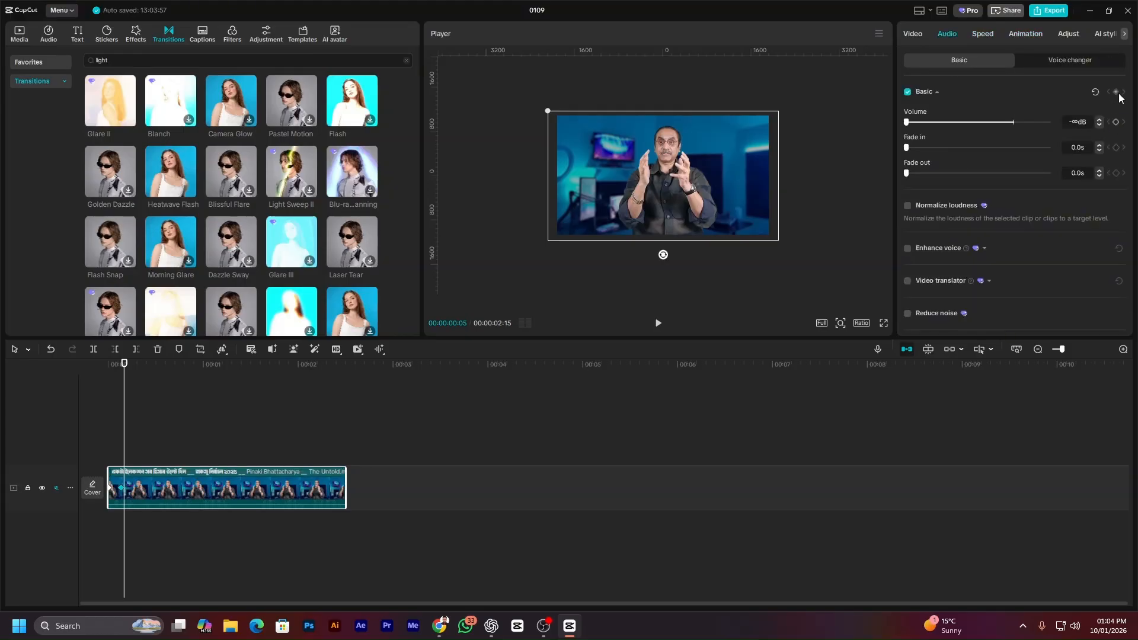
scroll(996, 261, down, 2)
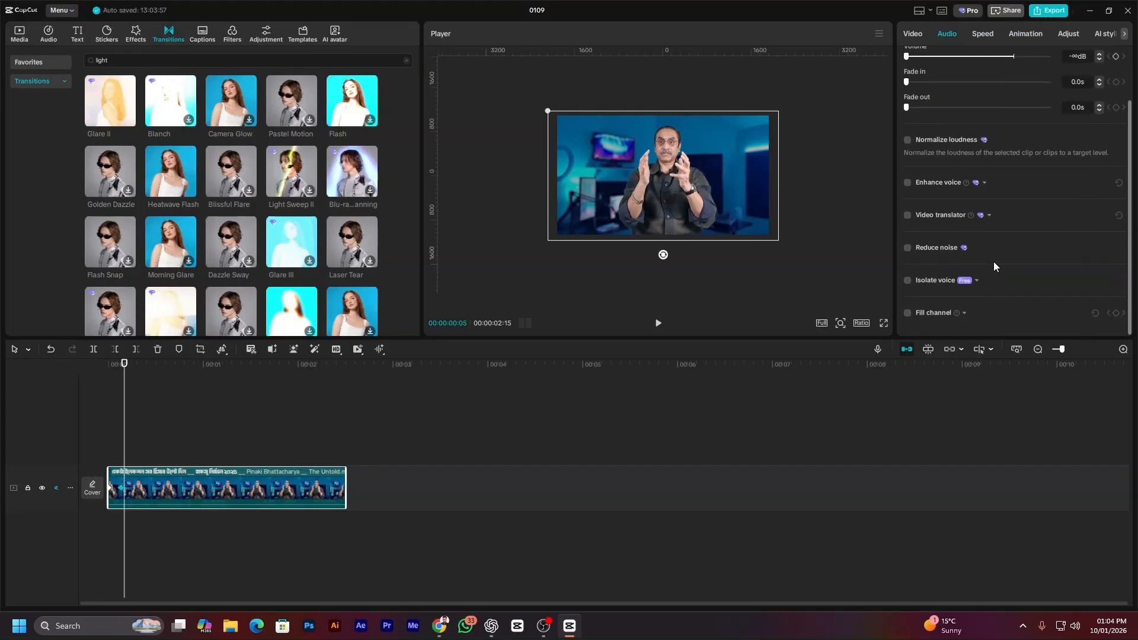
scroll(1034, 242, up, 2)
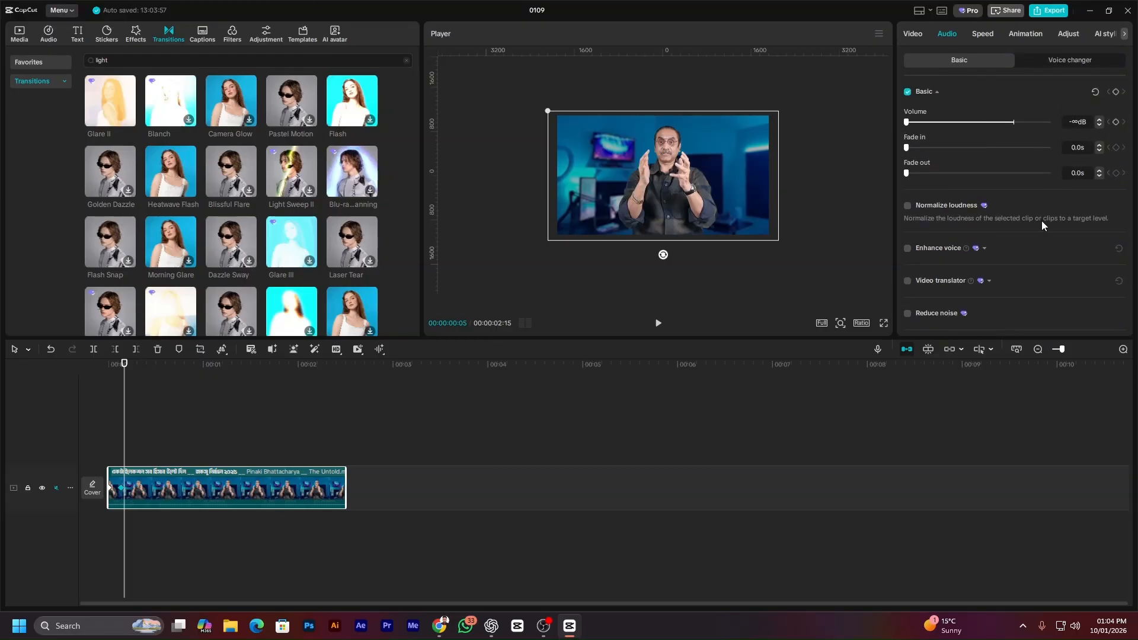